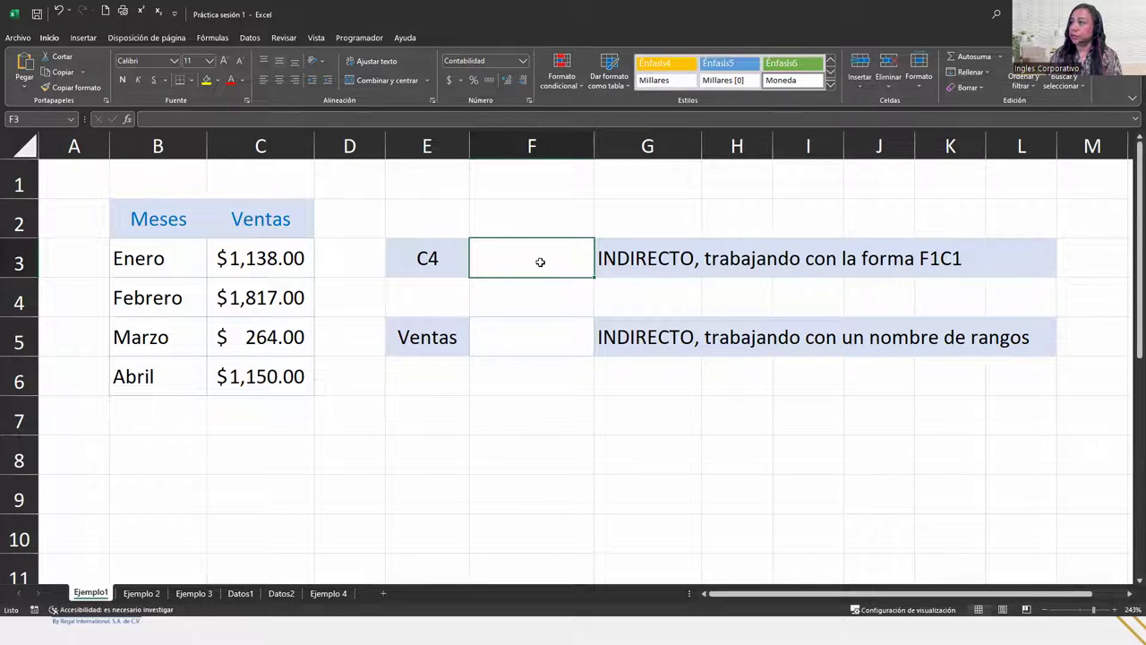
Insert the INDIRECTO function from the lookup and reference functions into cell F3
left_click(213, 37)
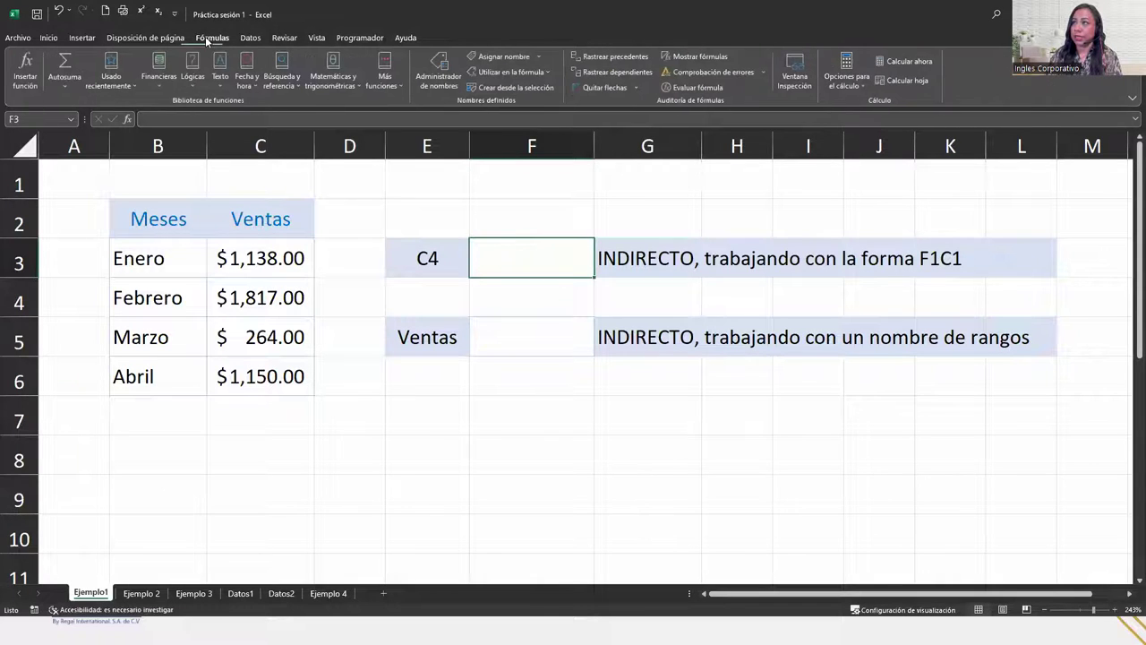
left_click(128, 120)
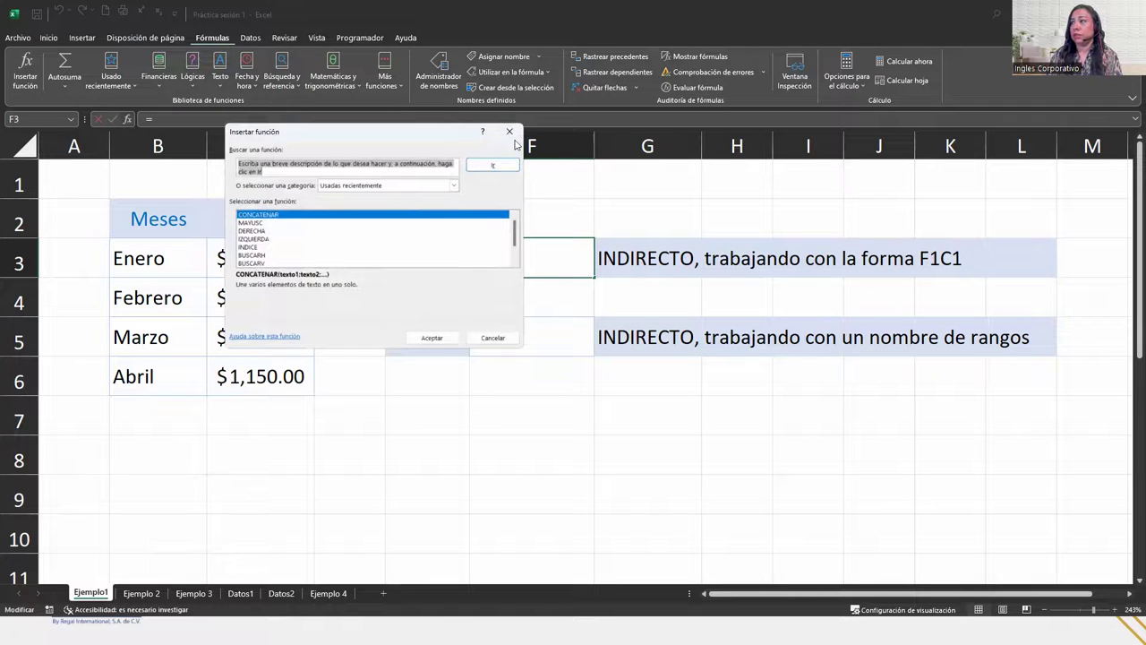
left_click(509, 131)
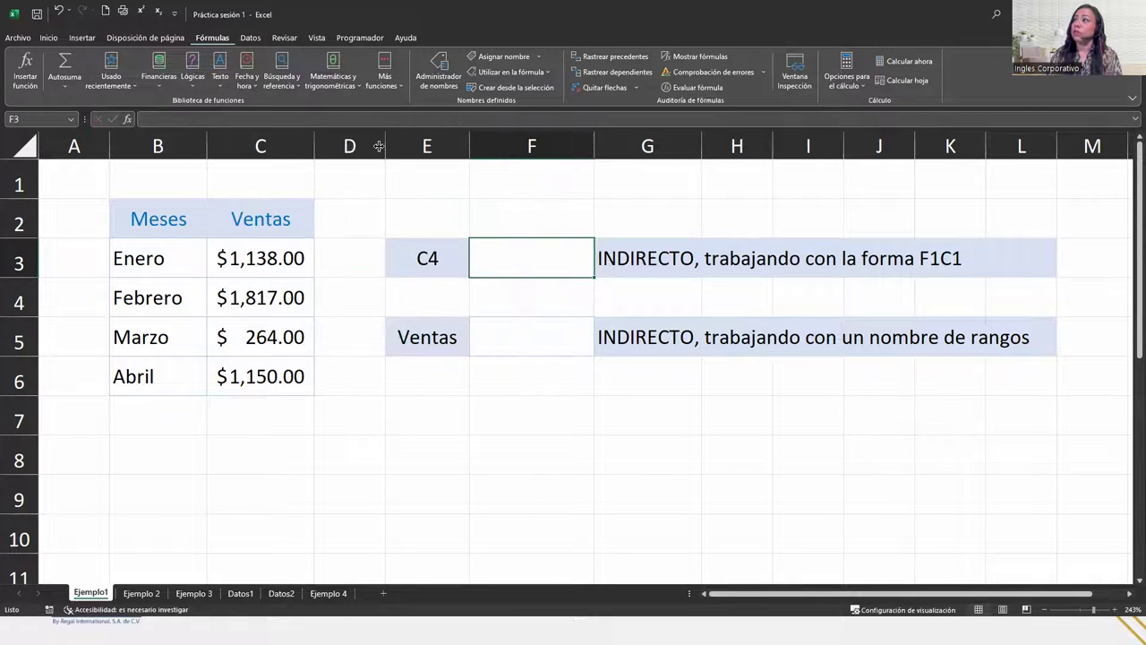
left_click(299, 86)
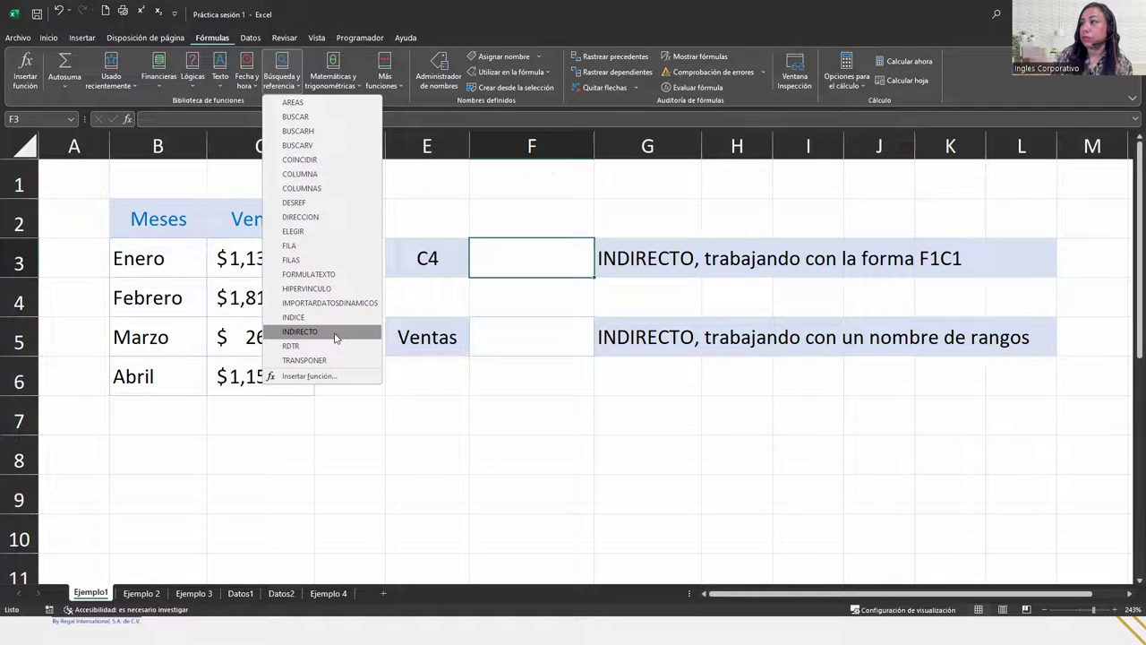
left_click(333, 335)
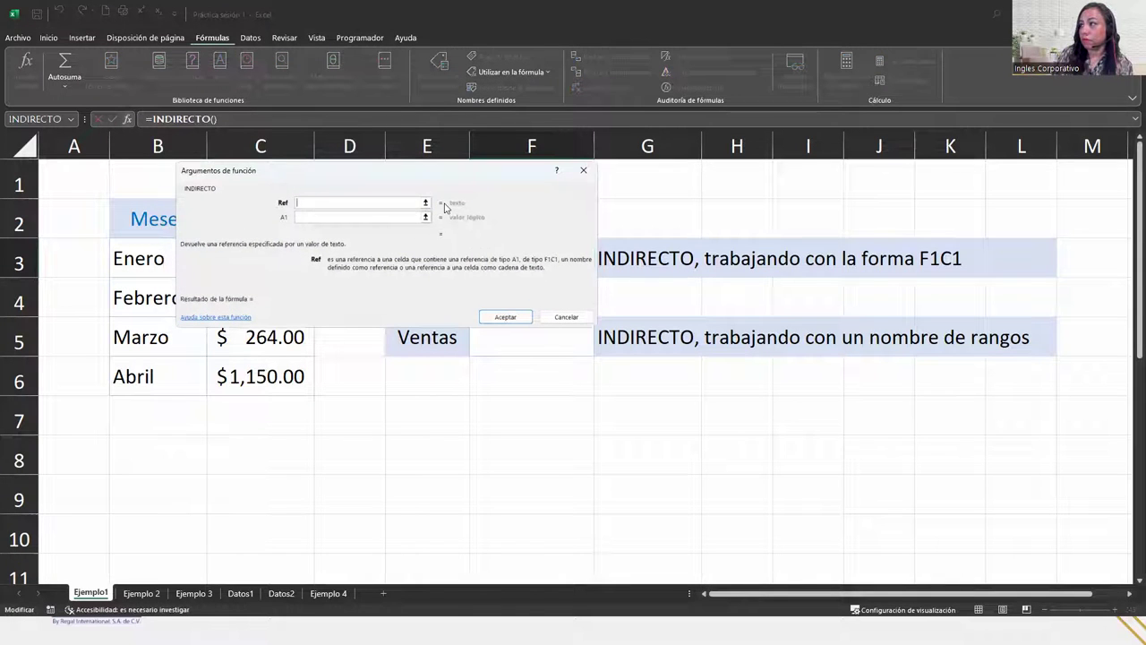
Move the function arguments dialog clear of row 3, with the workbook window maximized
left_click_drag(416, 181, 658, 372)
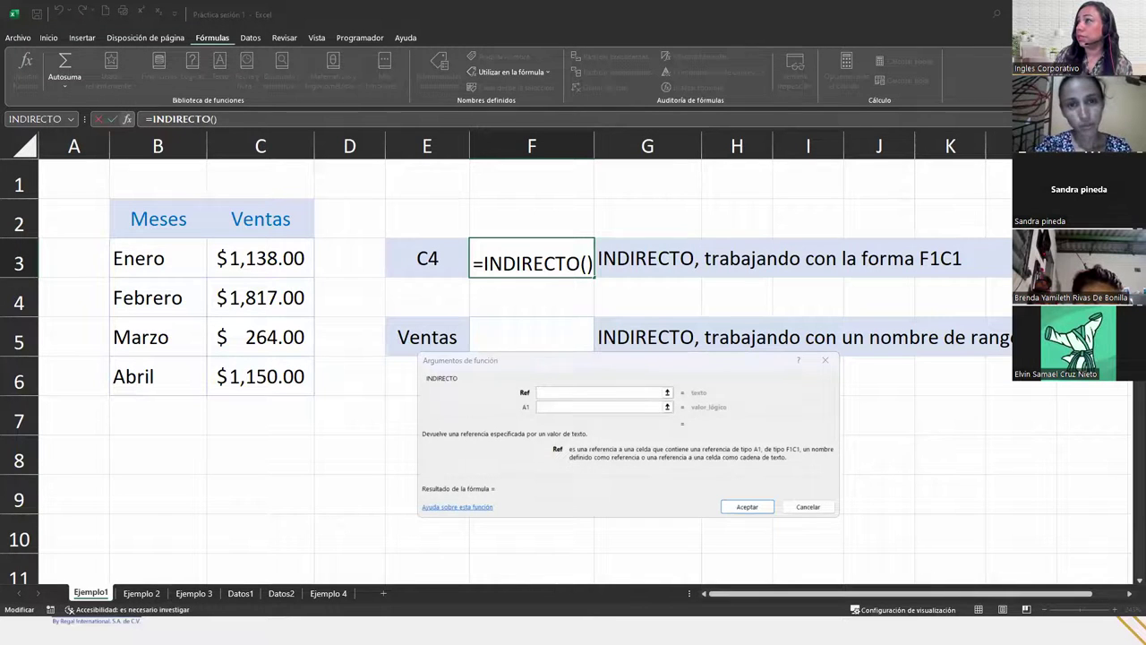
key("super+Down")
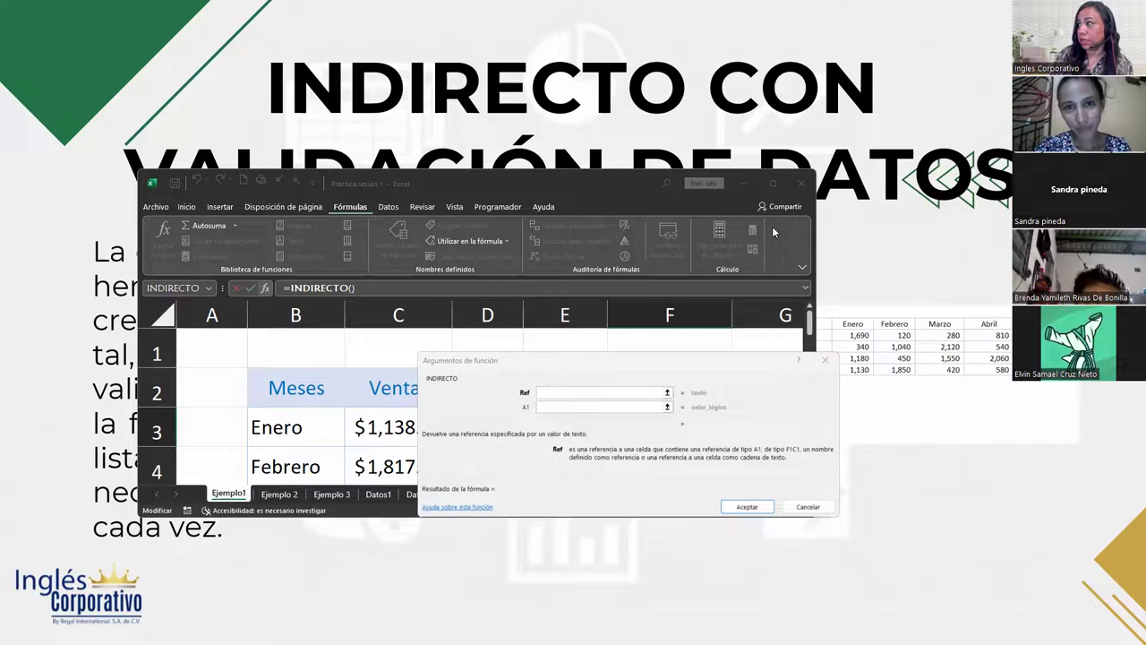
left_click(771, 183)
left_click(676, 371)
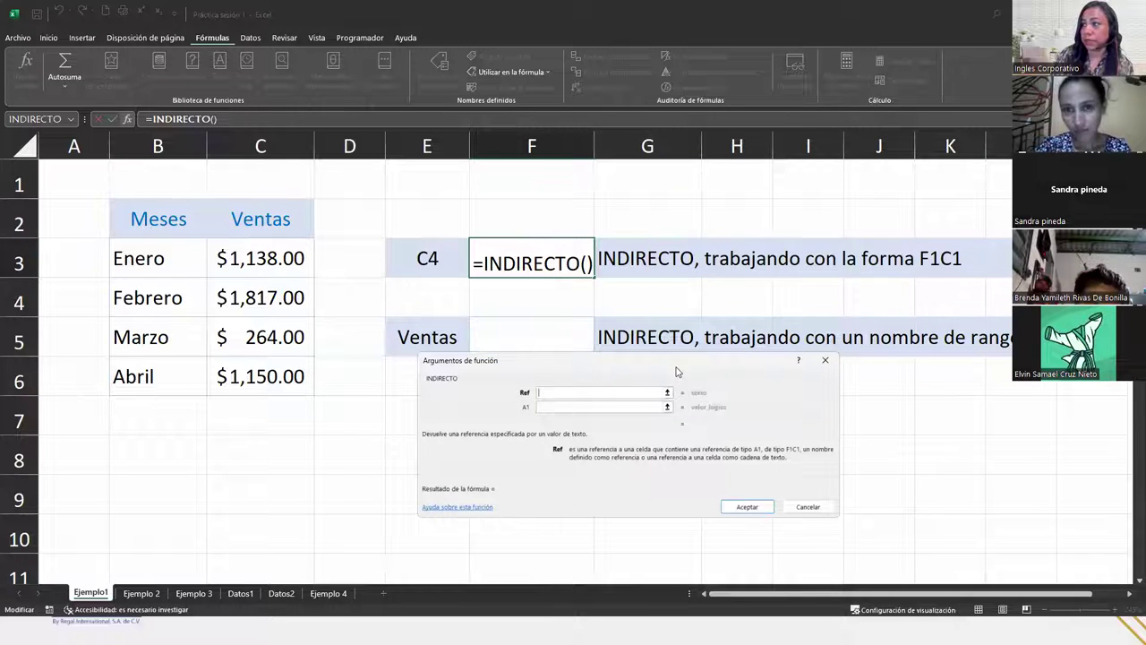
left_click_drag(677, 371, 741, 342)
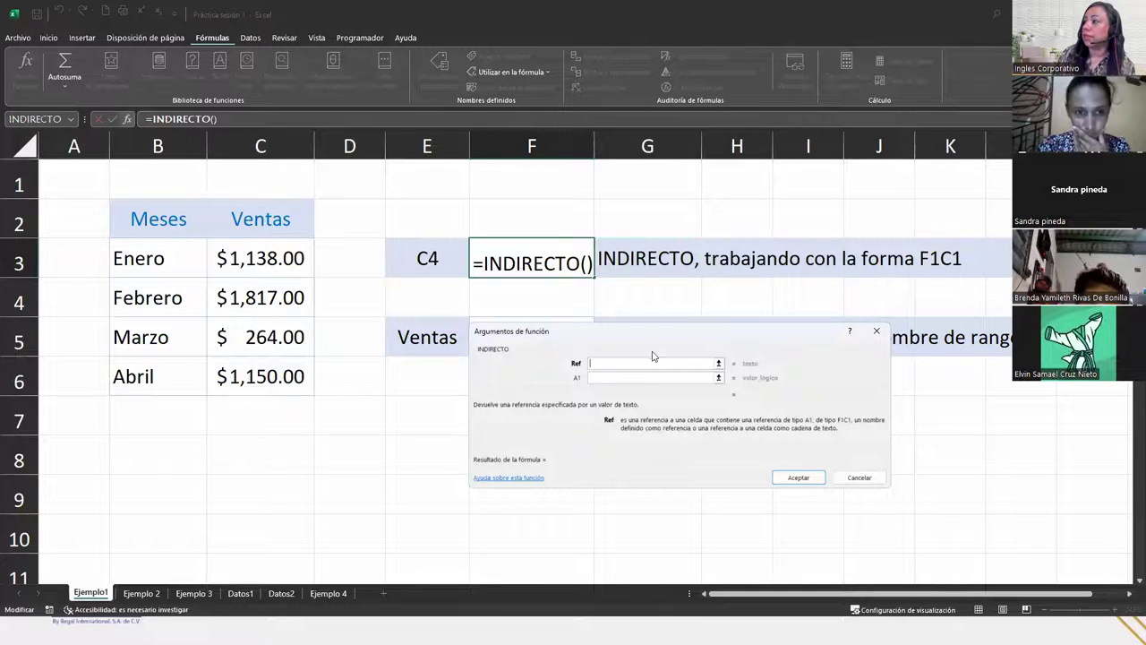
Set the Ref argument of INDIRECTO to cell E3, leave A1 empty, and accept the formula
left_click(430, 259)
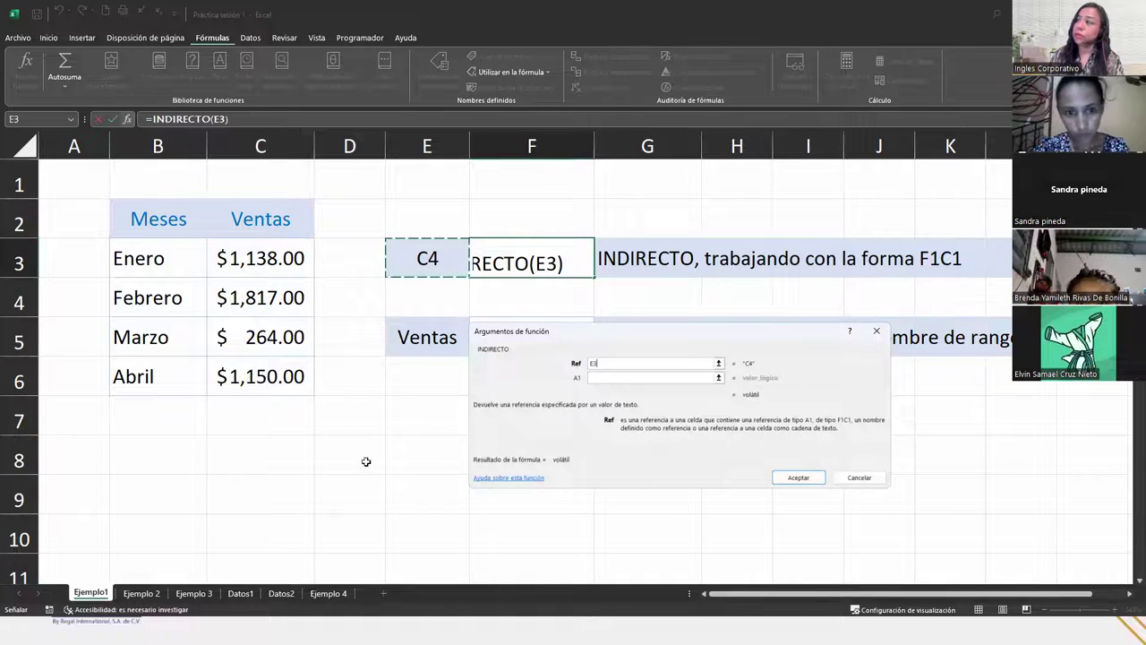
left_click(604, 378)
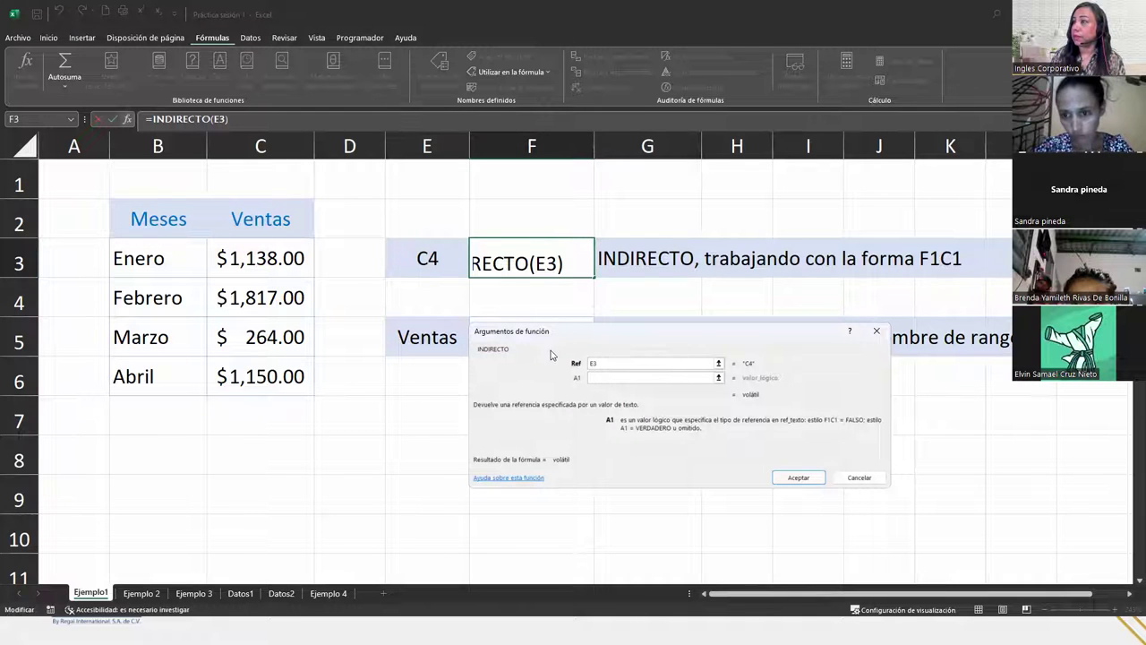
left_click(798, 477)
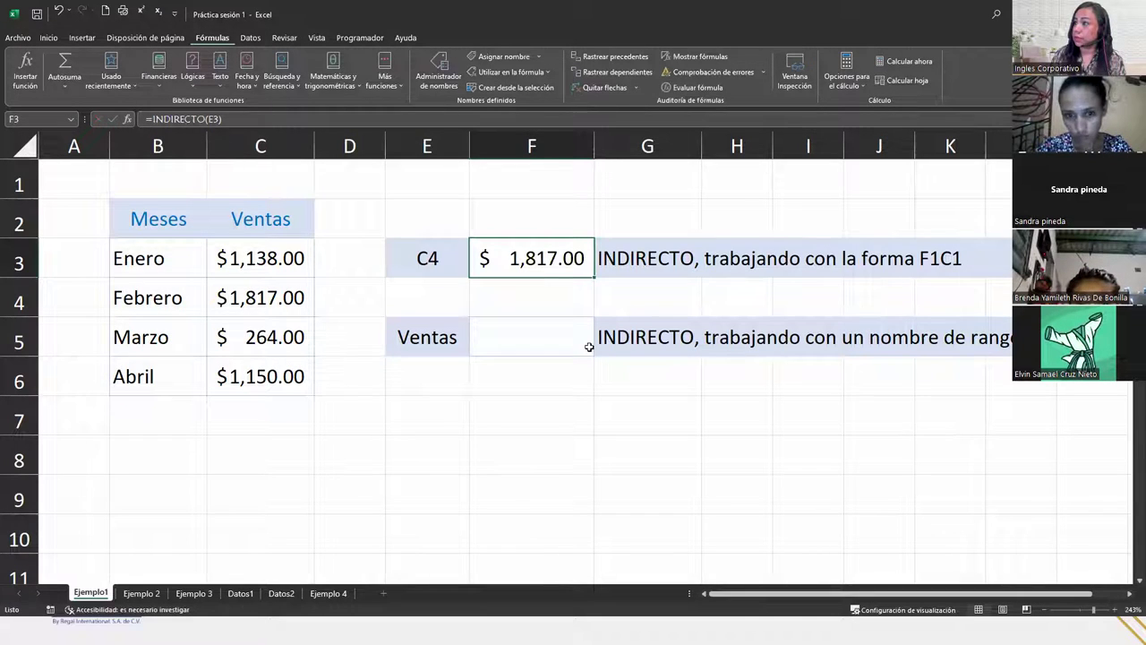
Examine how the reference text in E3 leads to the intersection of column C and row 4, comparing it with the formula in F3
left_click(442, 257)
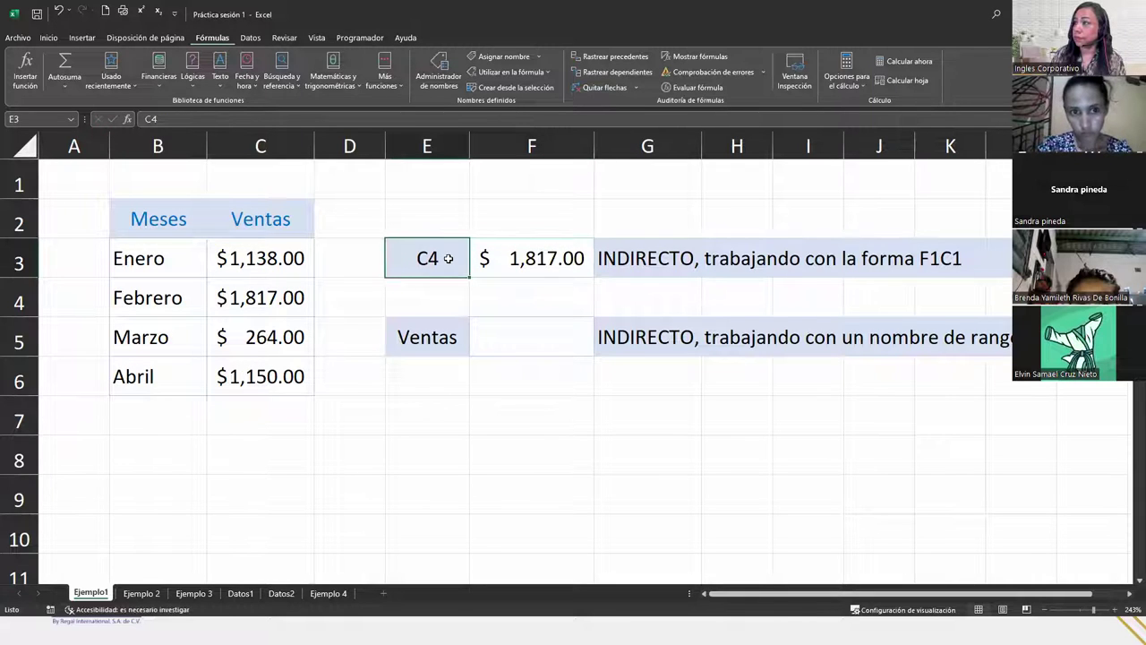
left_click(264, 148)
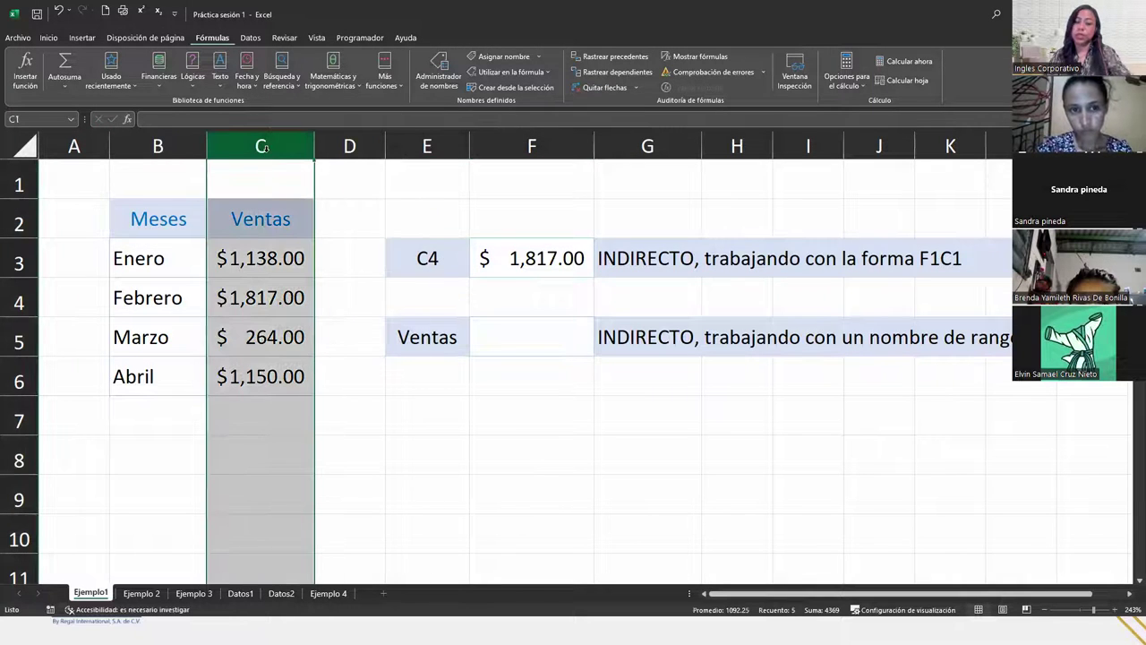
left_click(25, 298, "ctrl")
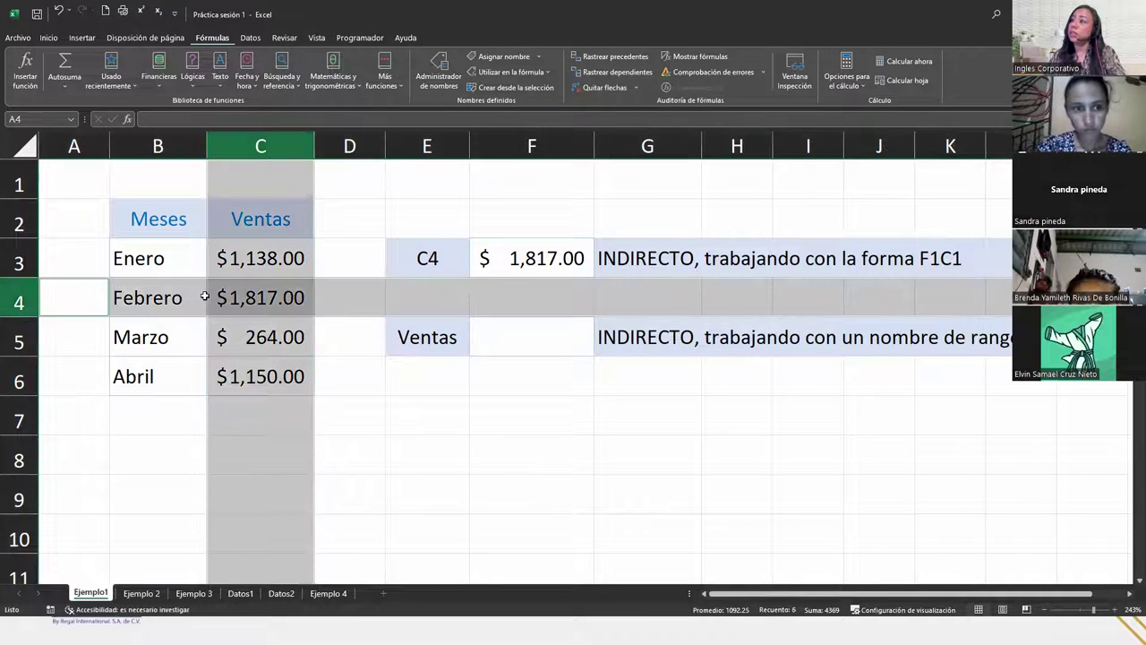
left_click(253, 307, "ctrl")
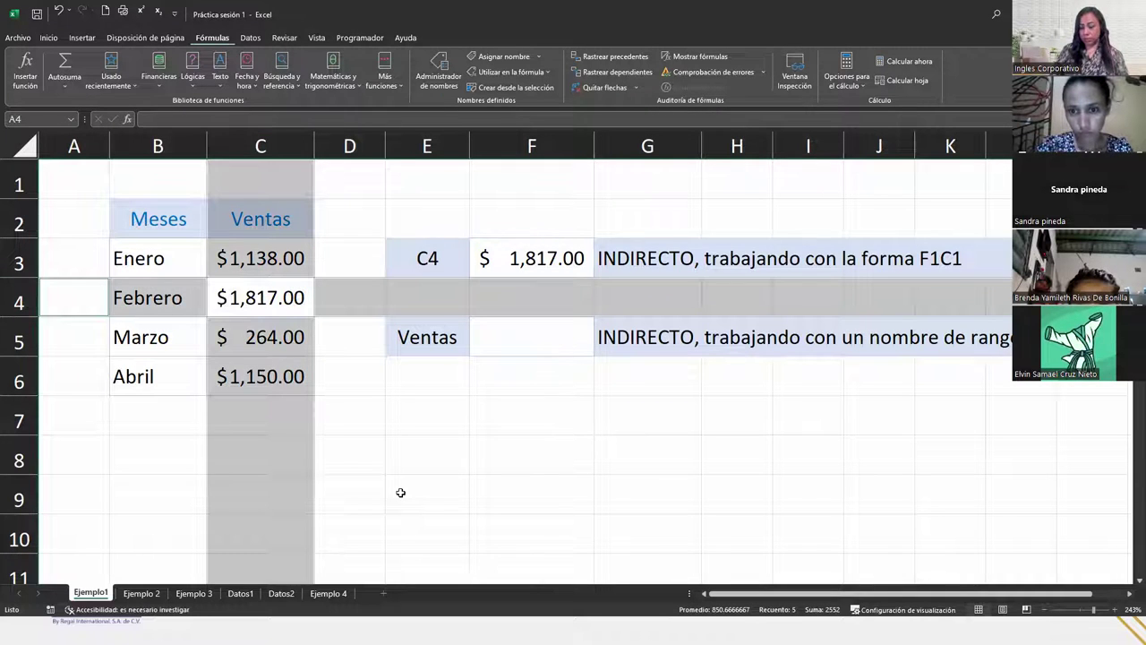
left_click(529, 256, "ctrl")
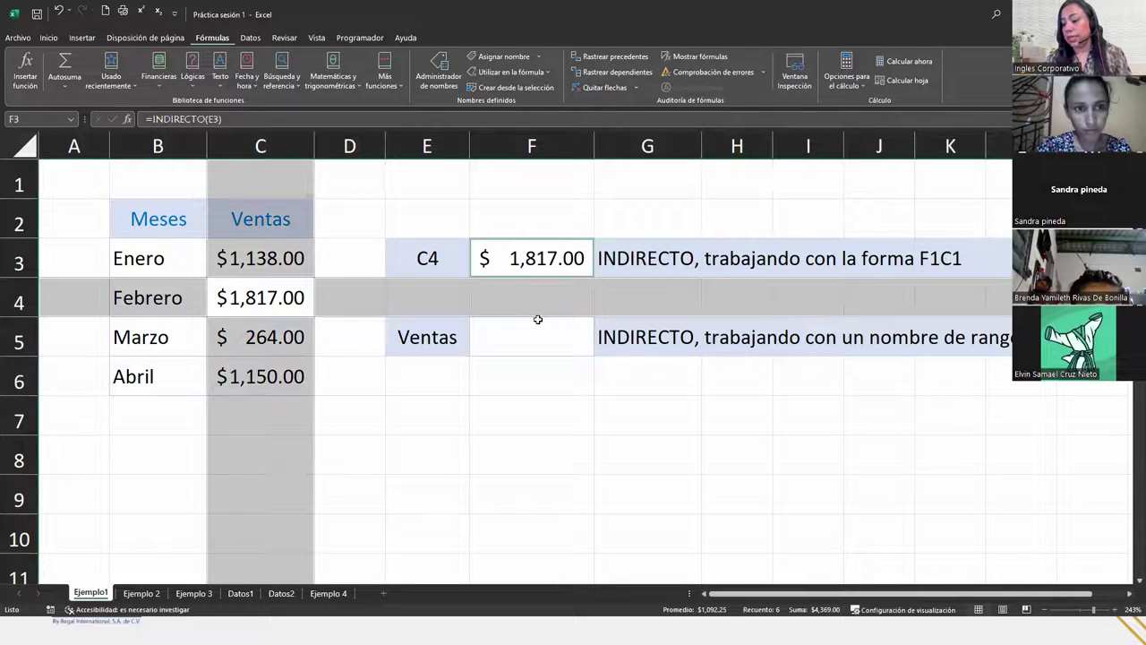
left_click(426, 251)
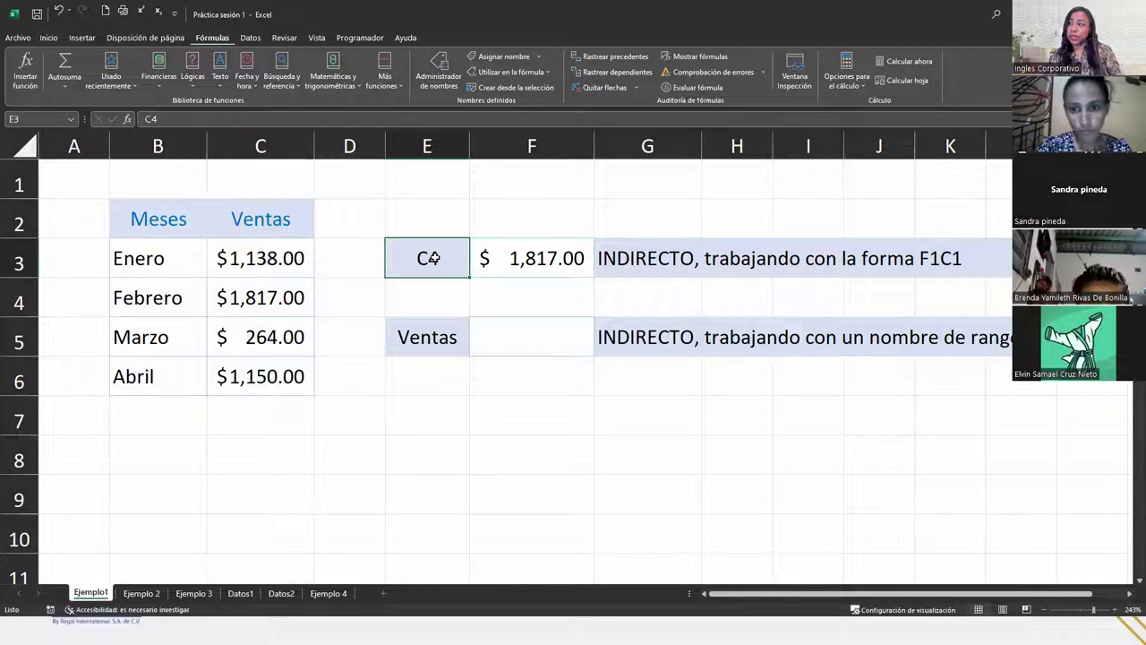
left_click(555, 257)
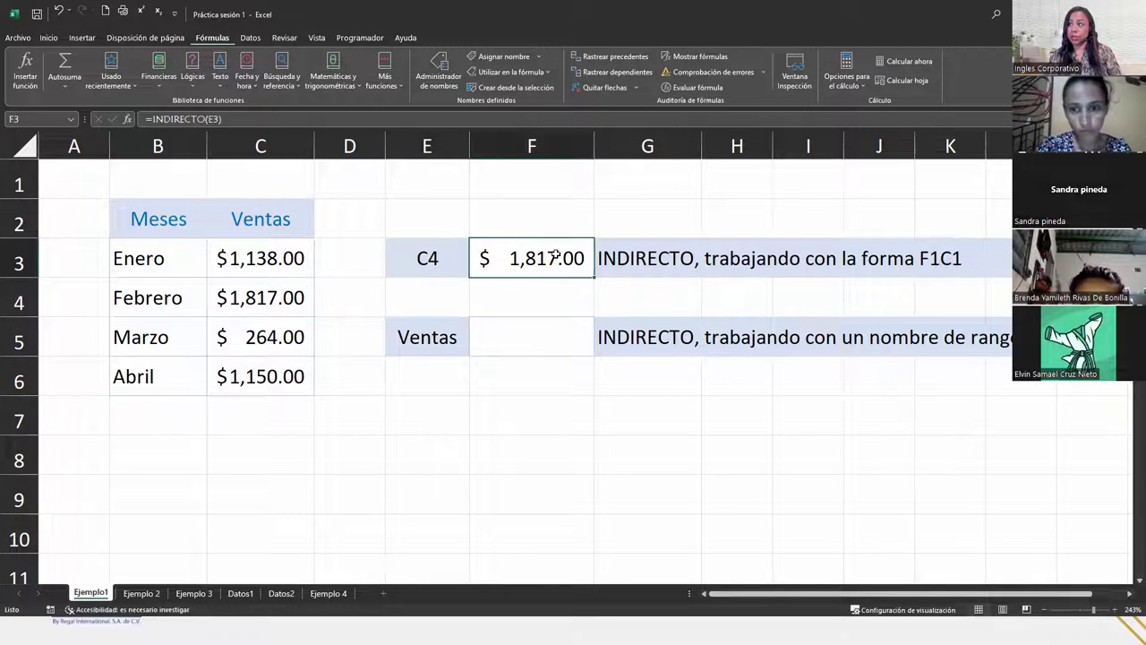
Change the reference text in cell E3 to B6 and trace the intersection of column B and row 6
left_click(447, 249)
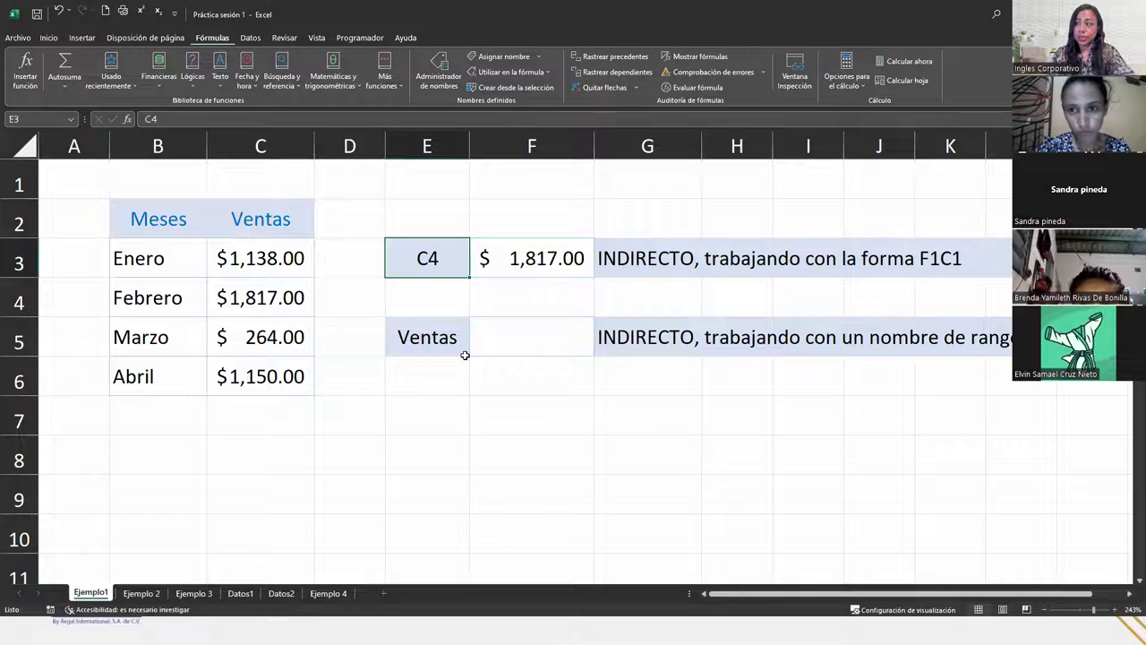
type("b6")
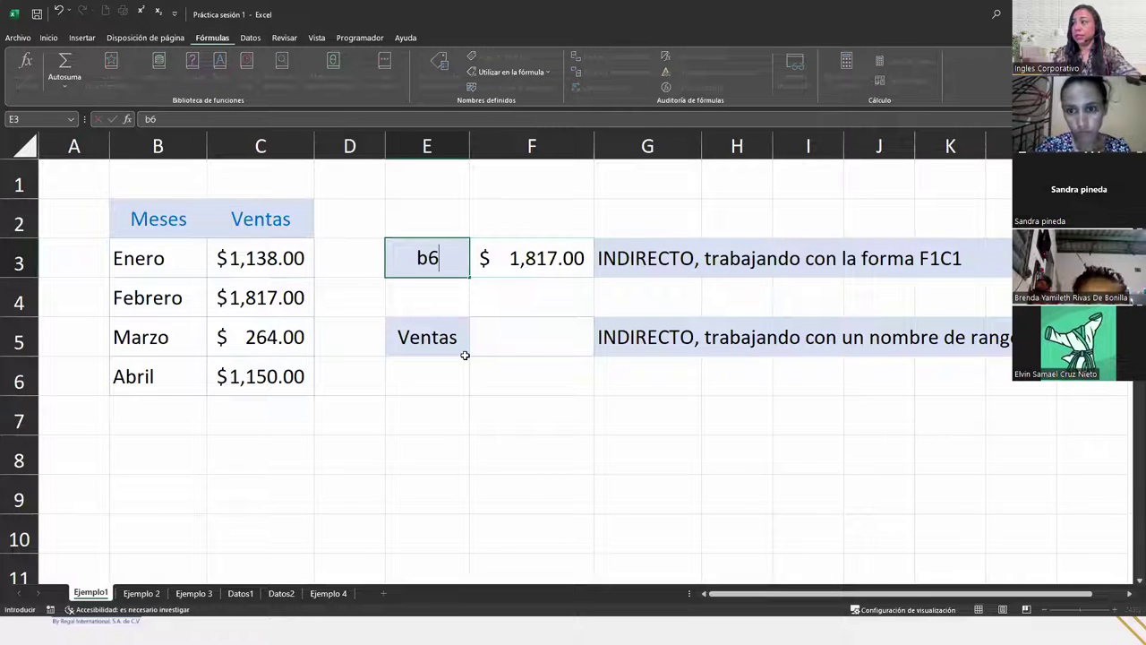
key("BackSpace")
key("BackSpace")
type("B6")
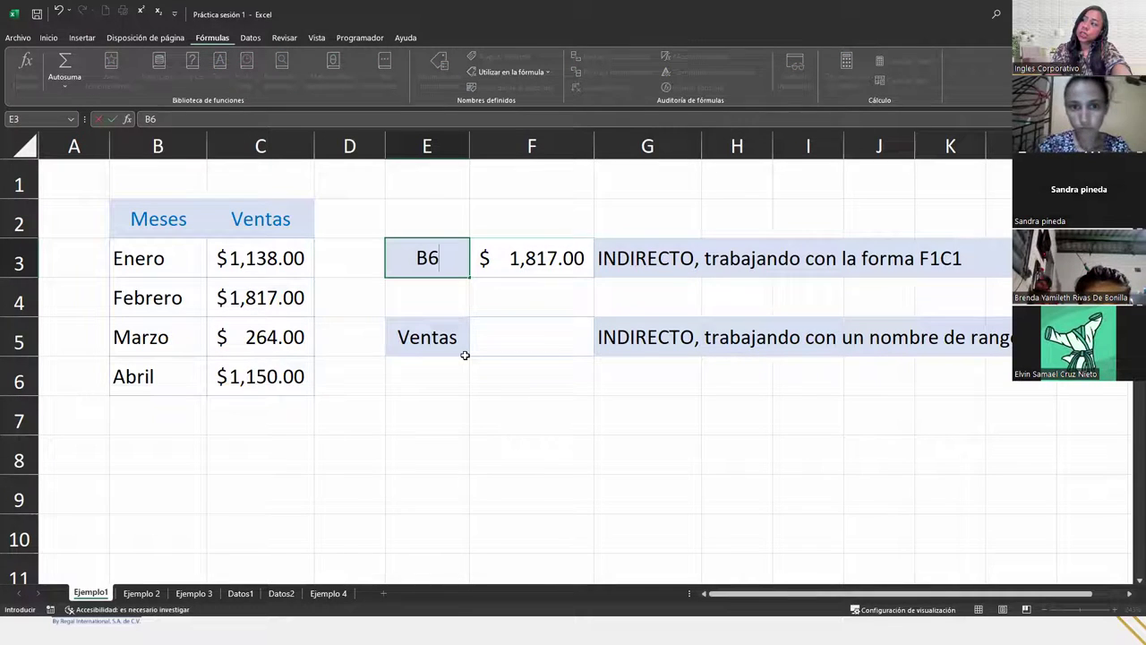
key("Return")
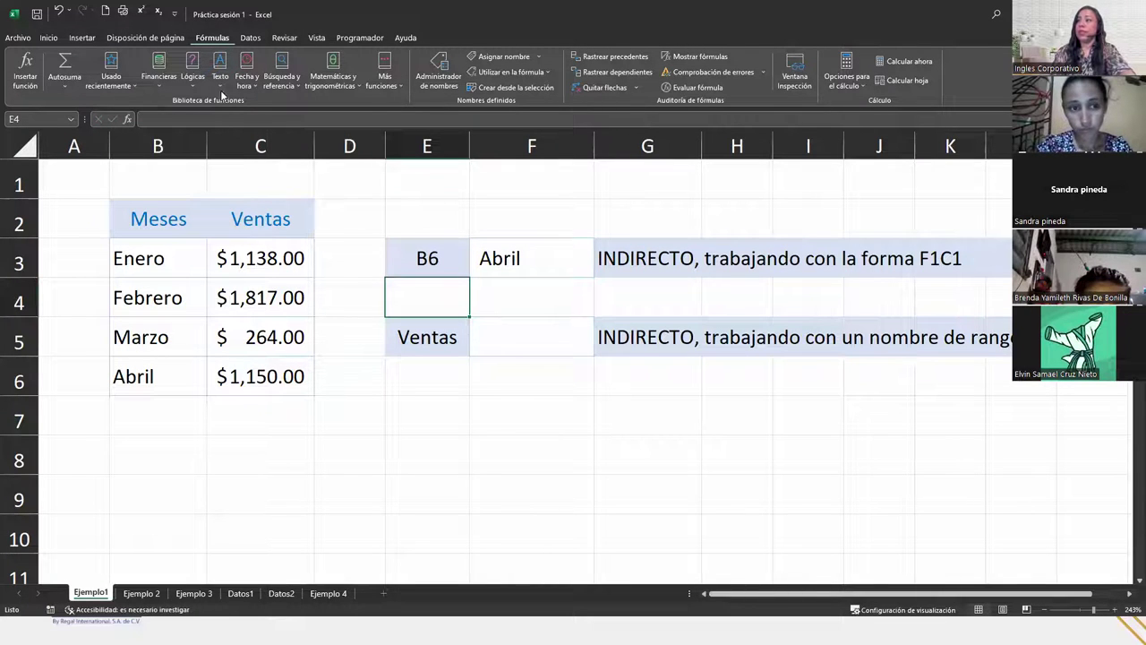
left_click(158, 146)
left_click(19, 374, "ctrl")
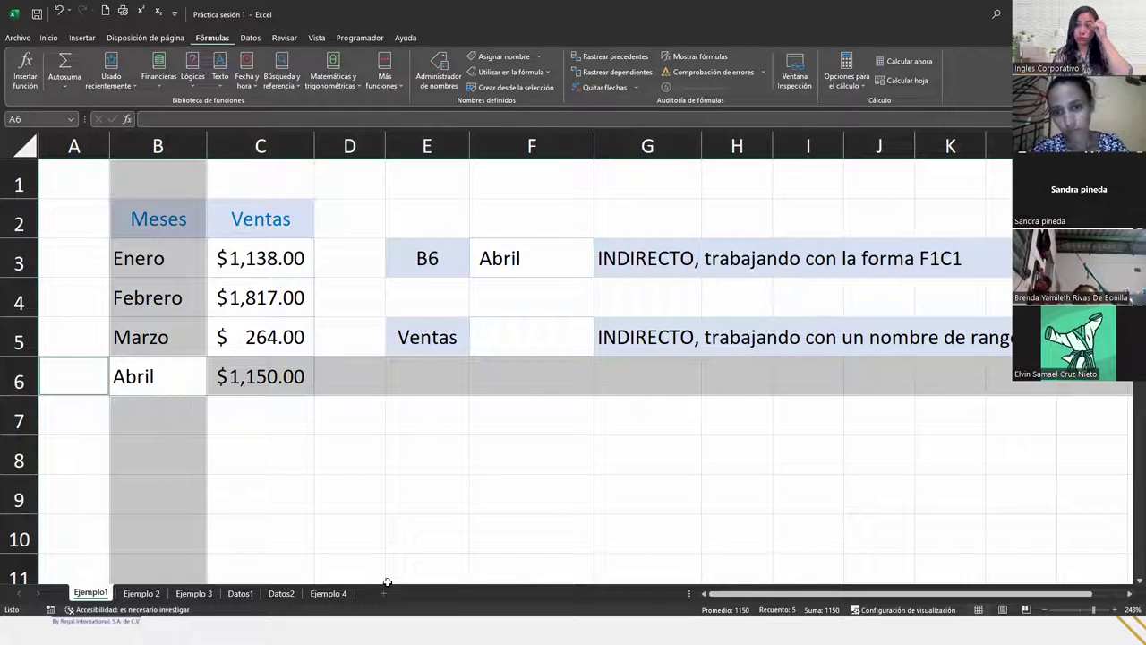
Set the reference text in cell E3 to C6
left_click(444, 268)
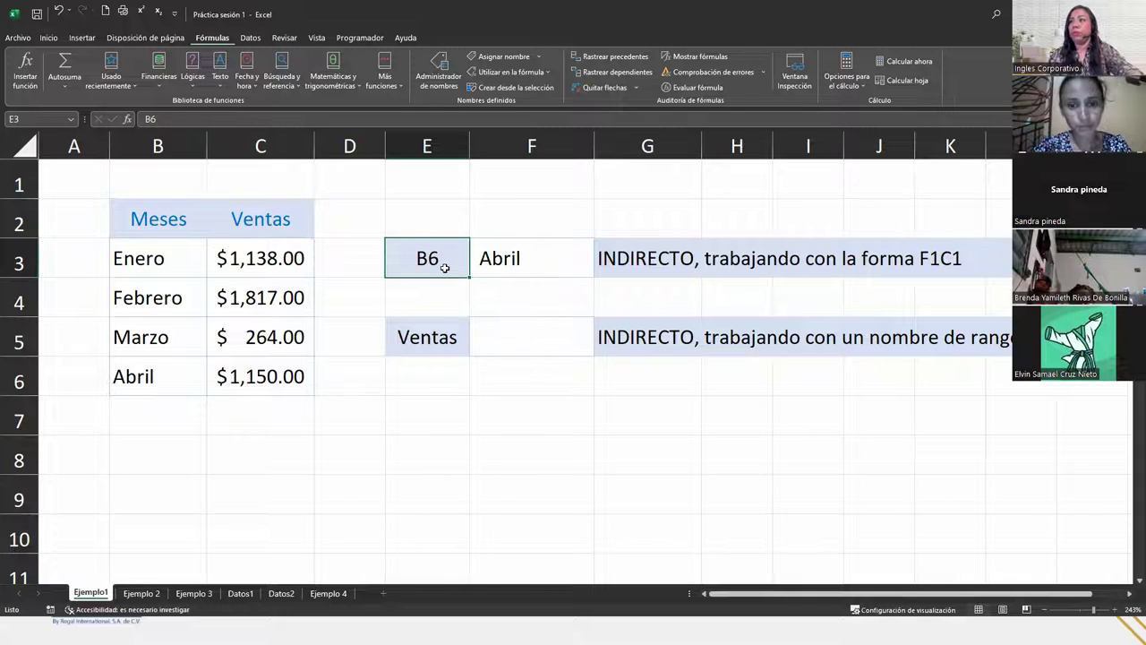
type("C6")
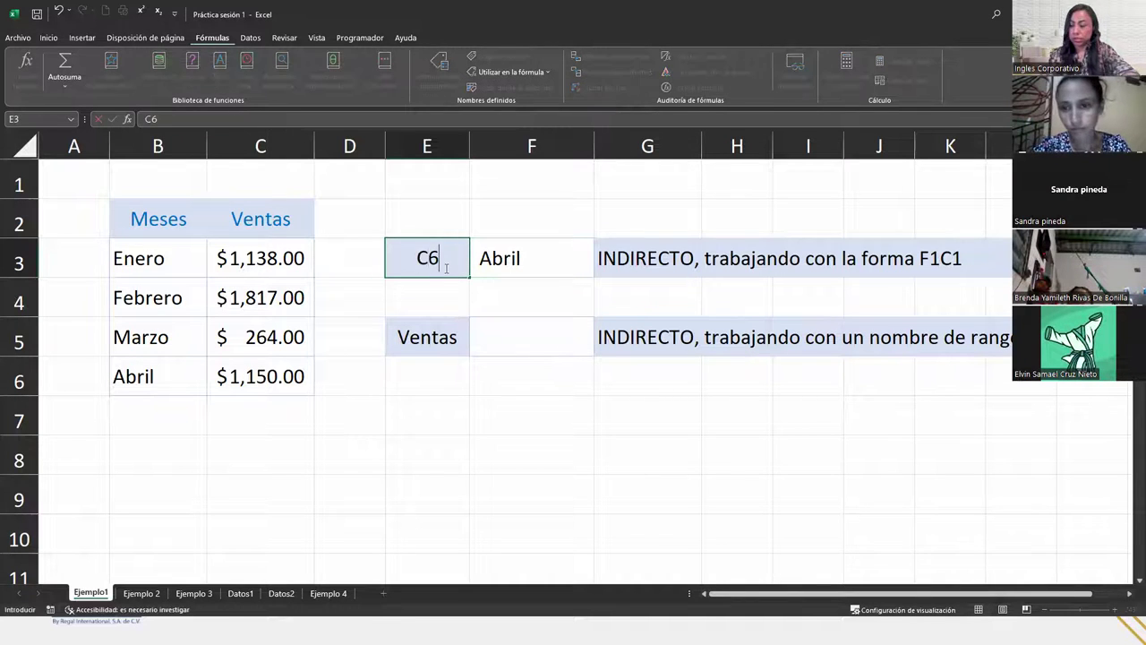
key("Return")
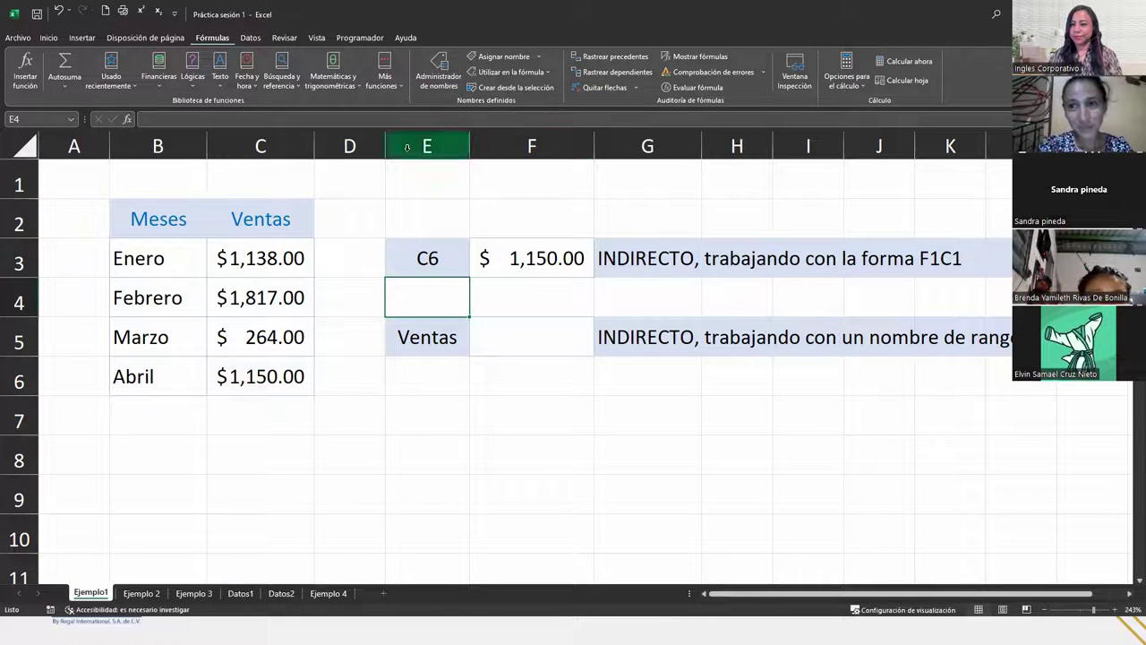
Check the range name of the sales figures in C3:C6 and try the formula =INDIRECTO(VENTAS) in cell F5
left_click(449, 341)
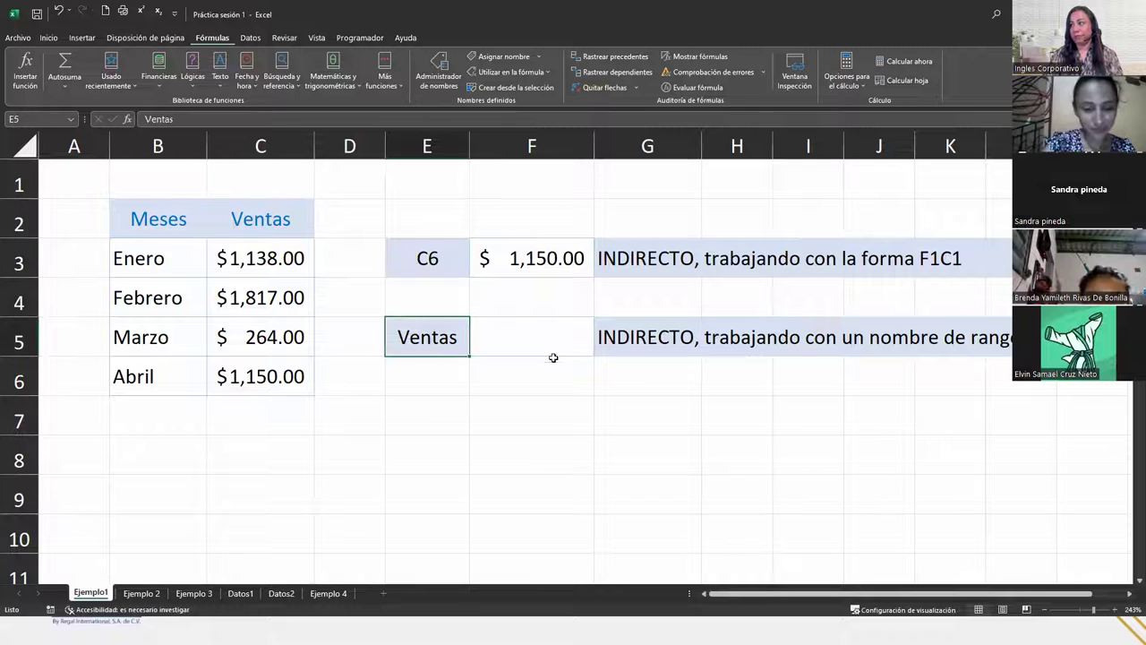
left_click_drag(277, 267, 269, 376)
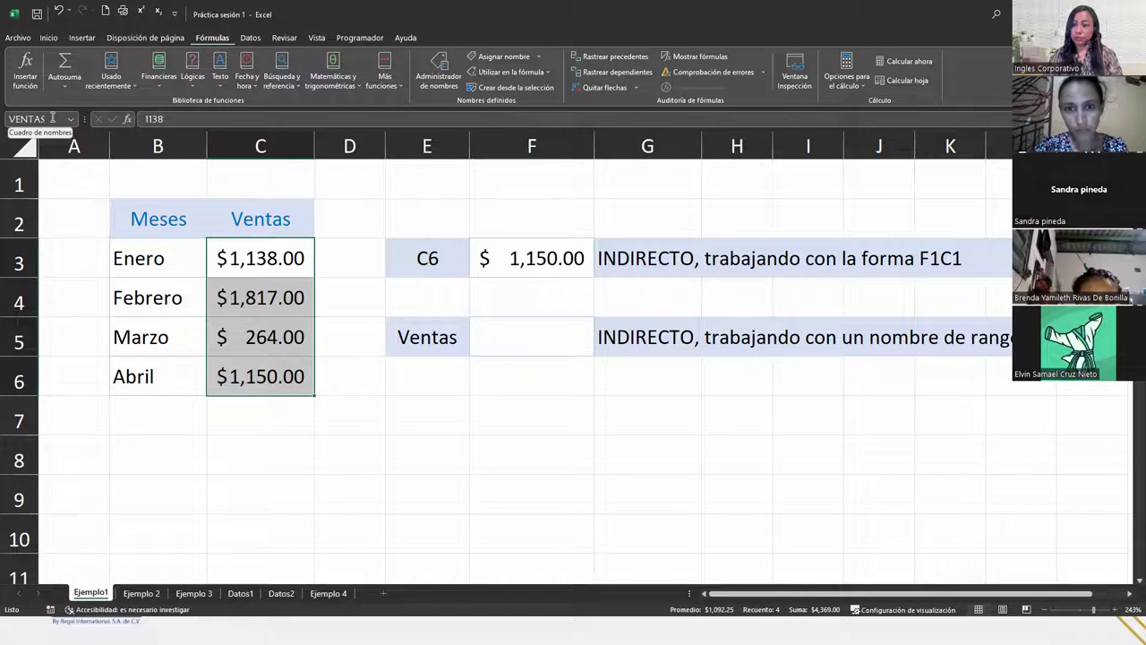
left_click(509, 337)
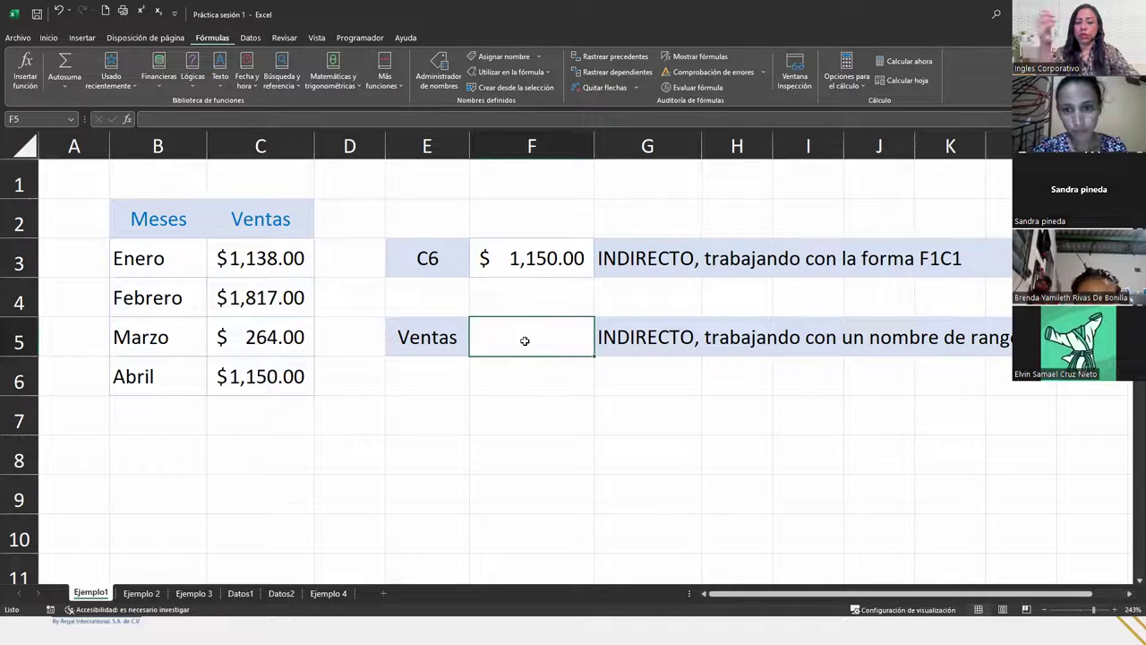
type("=indi")
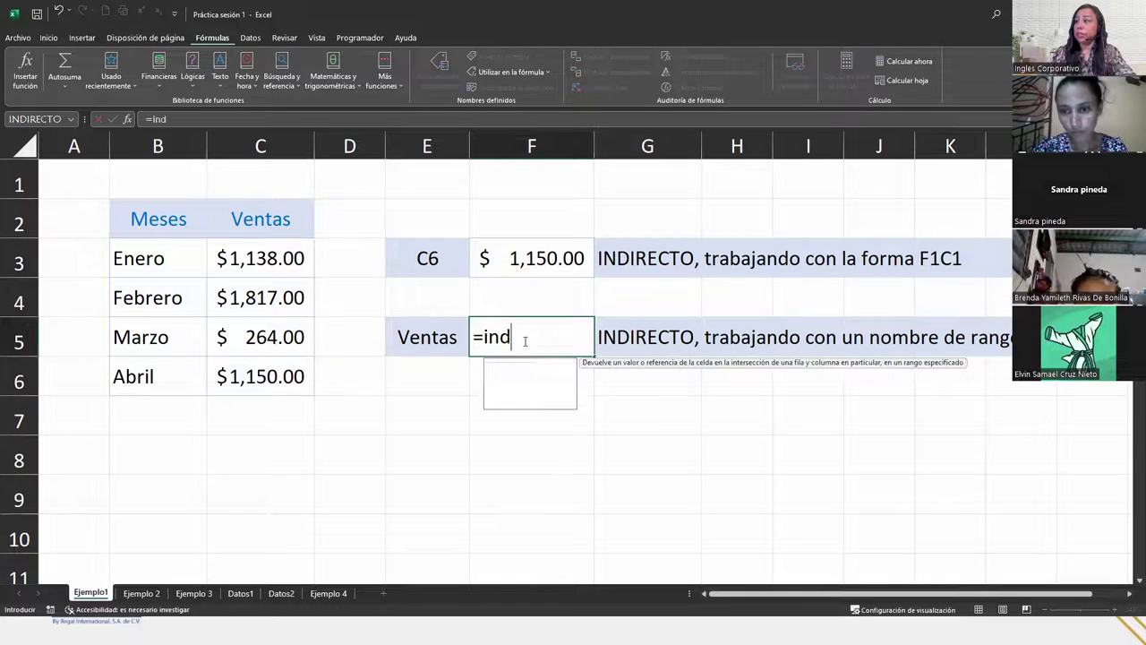
key("Down")
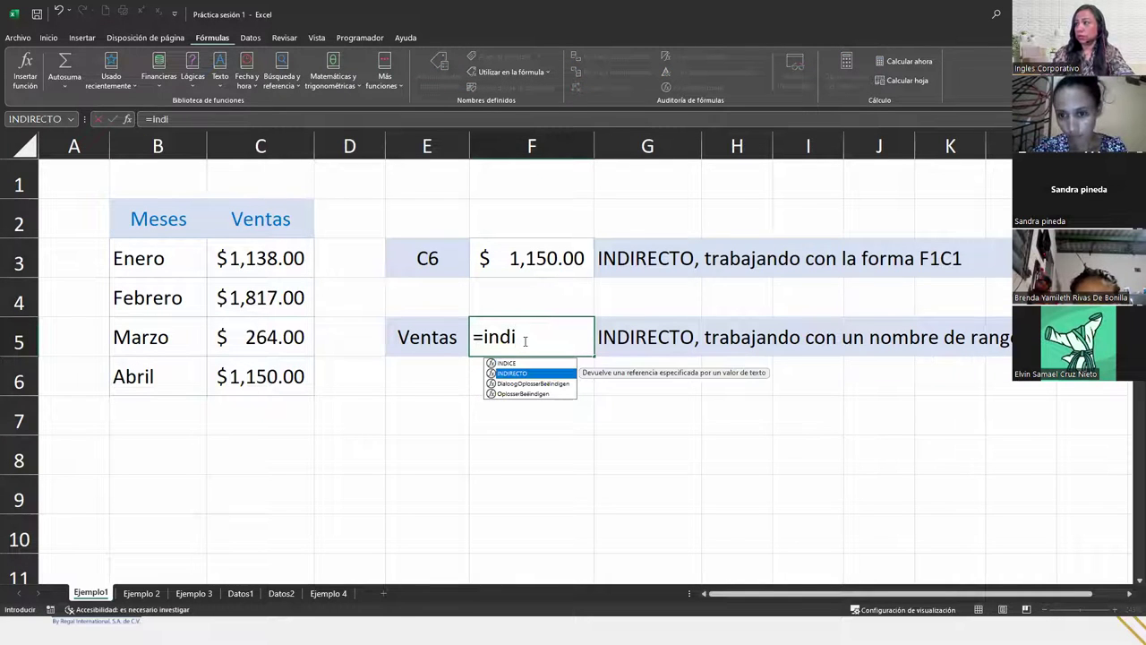
key("Tab")
type("VENTAS")
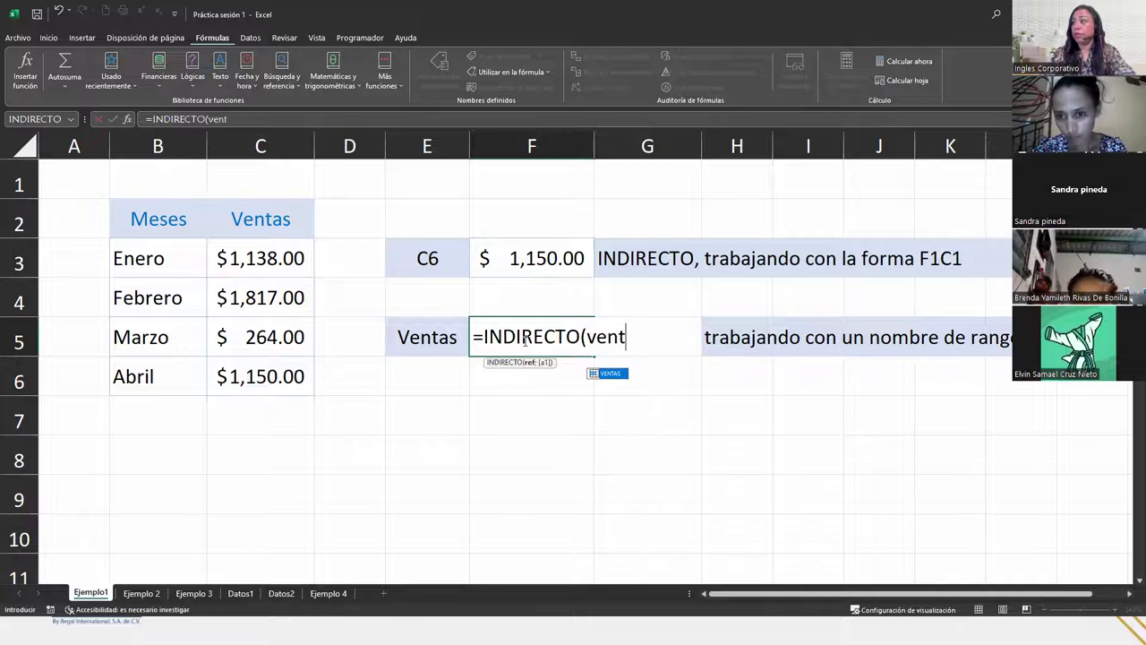
type(")")
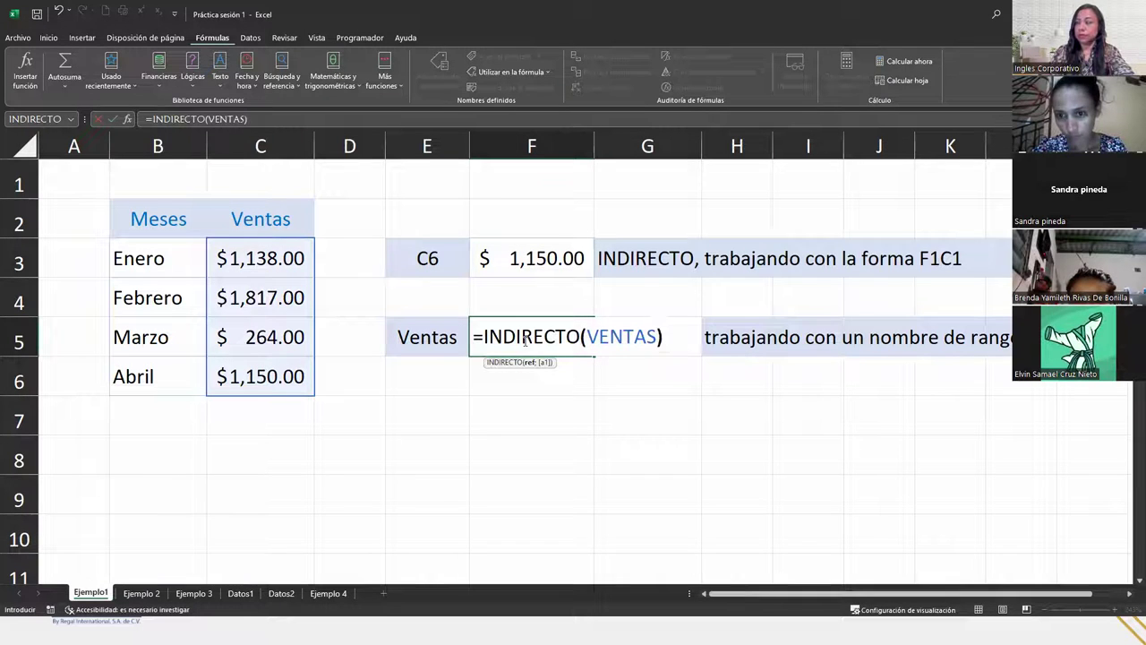
key("Return")
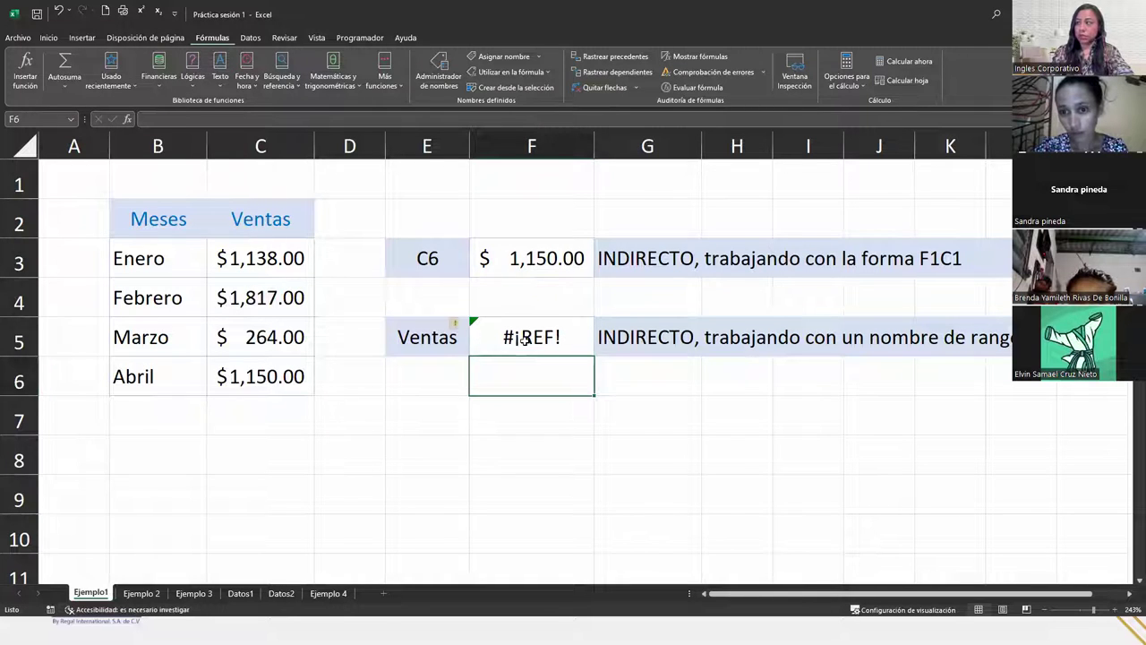
Clear the formula in cell F5 and check the sum of the sales figures in C3:C6
left_click(525, 338)
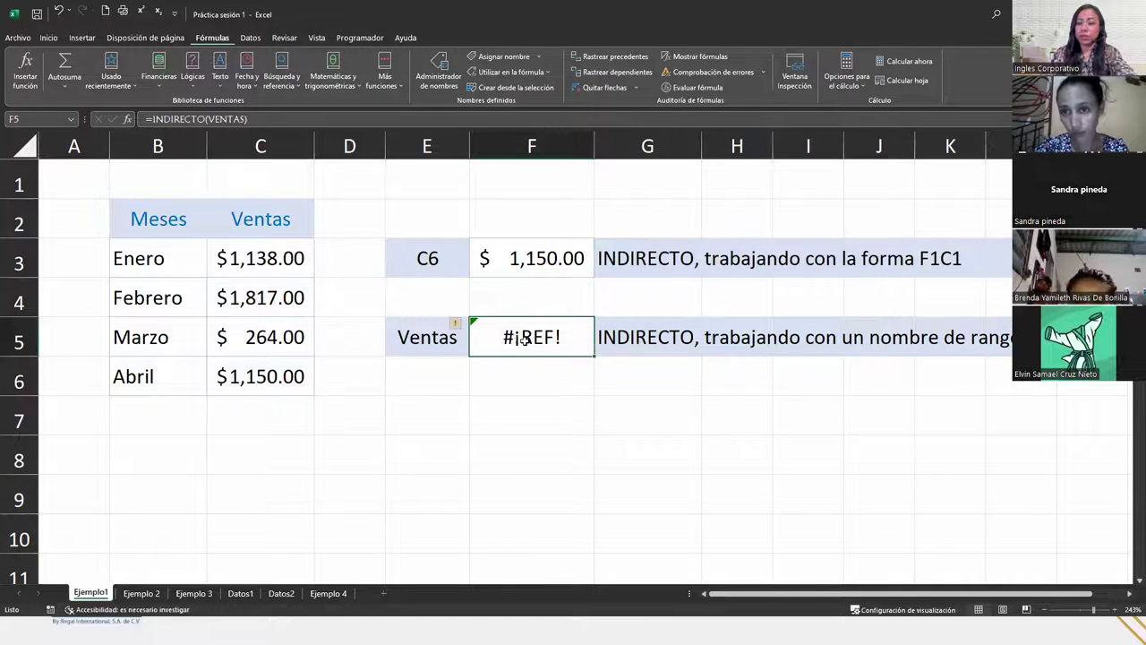
key("Delete")
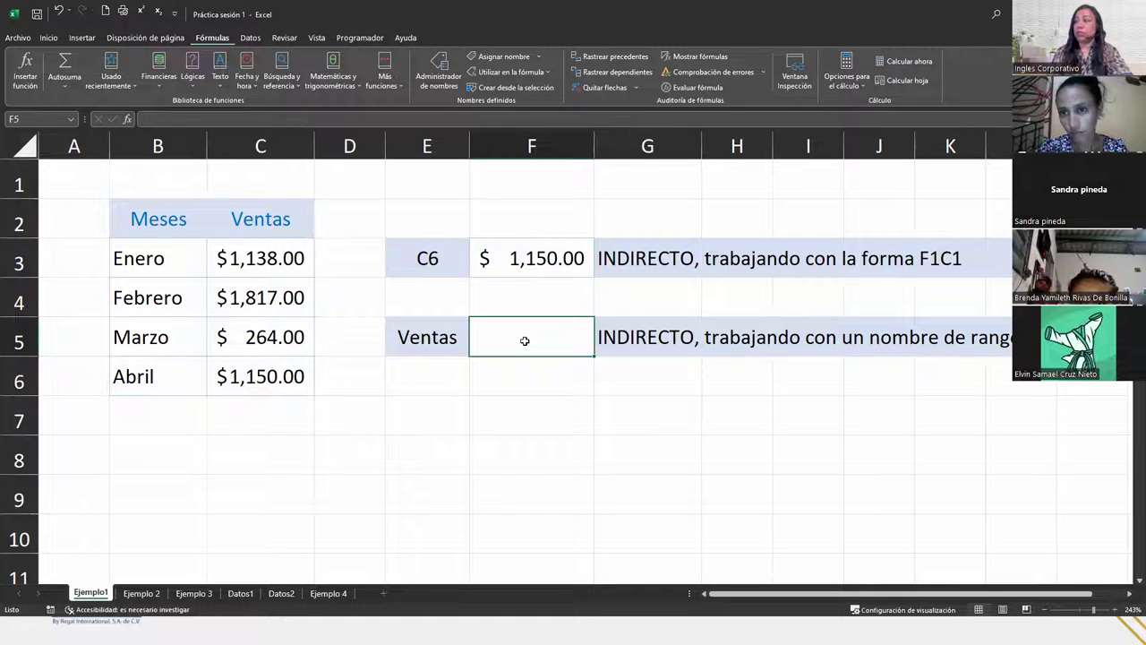
left_click_drag(260, 254, 296, 374)
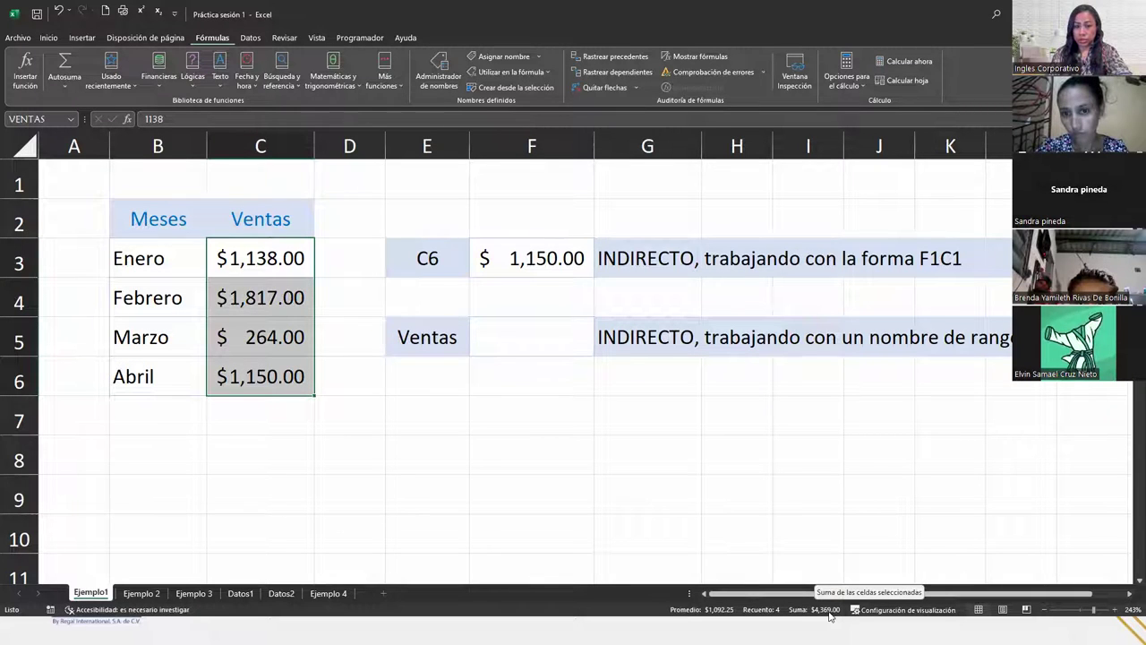
Enter the formula =SUMA(INDIRECTO(VENTAS)) in cell F5
left_click(523, 344)
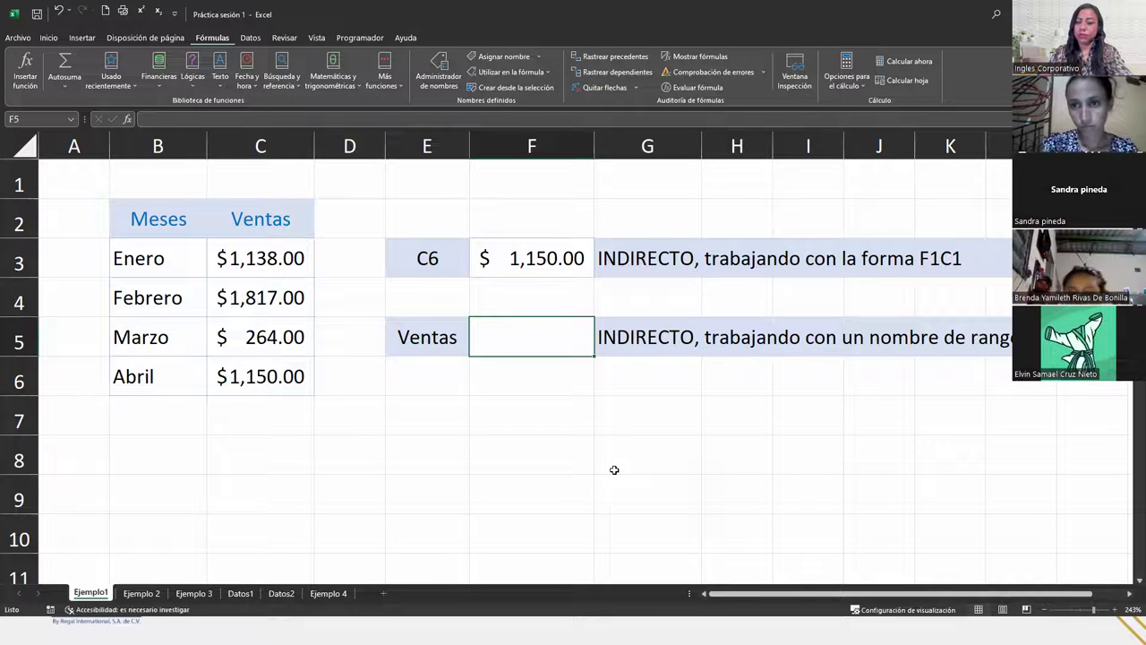
key("F2")
type("=")
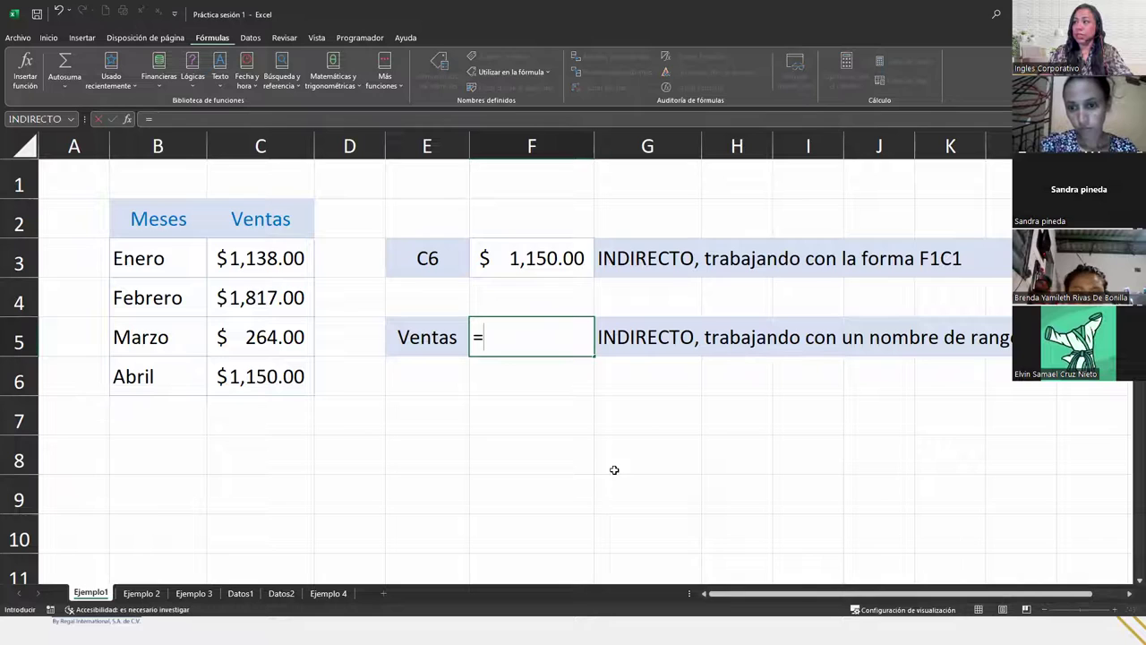
type("sum")
key("Tab")
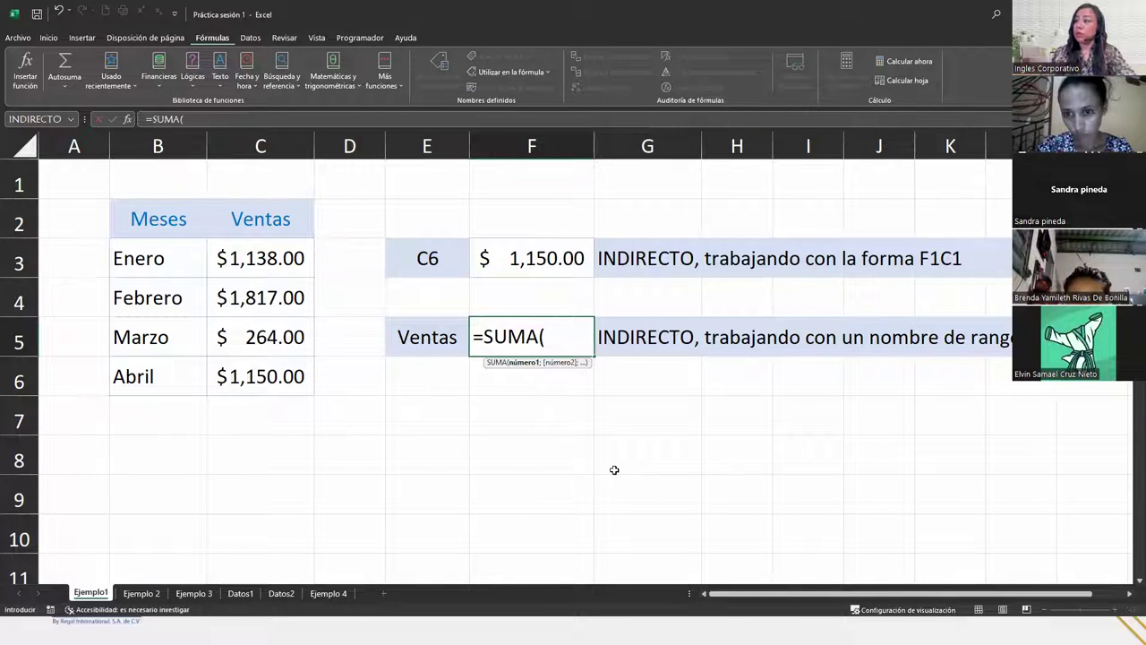
type("indi")
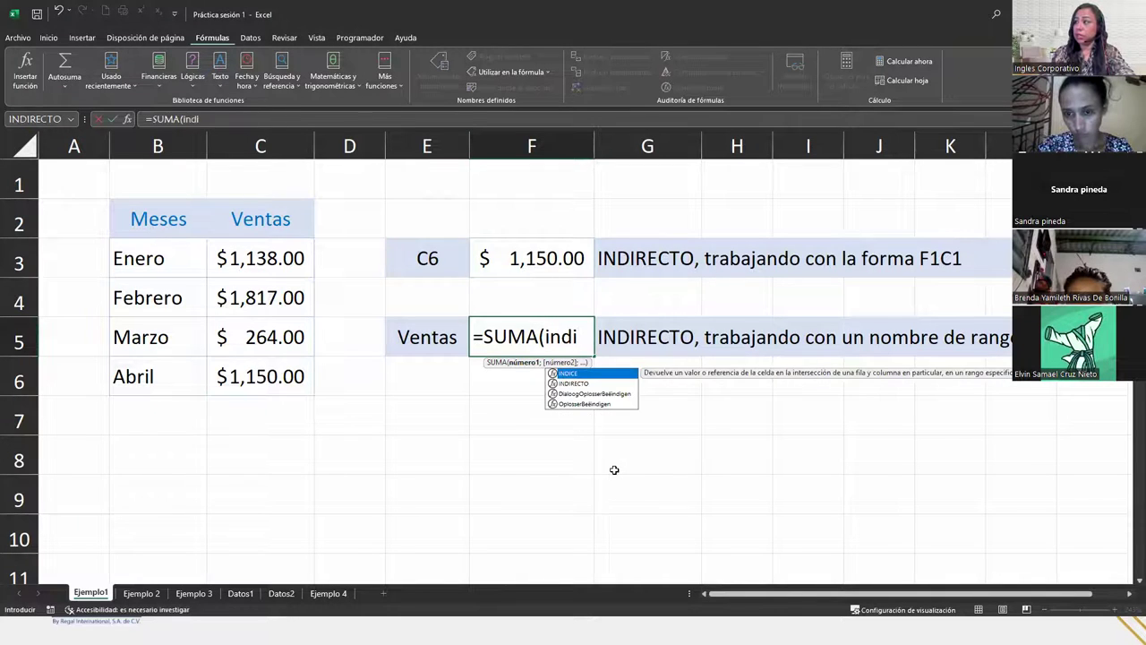
key("Down")
key("Tab")
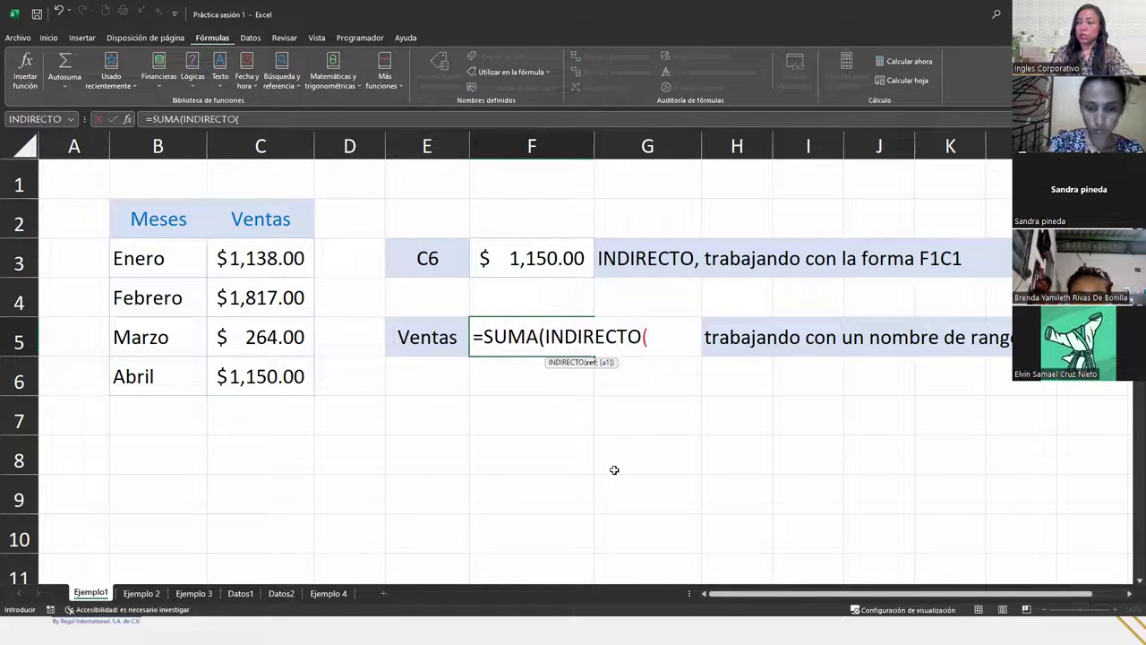
type("vent")
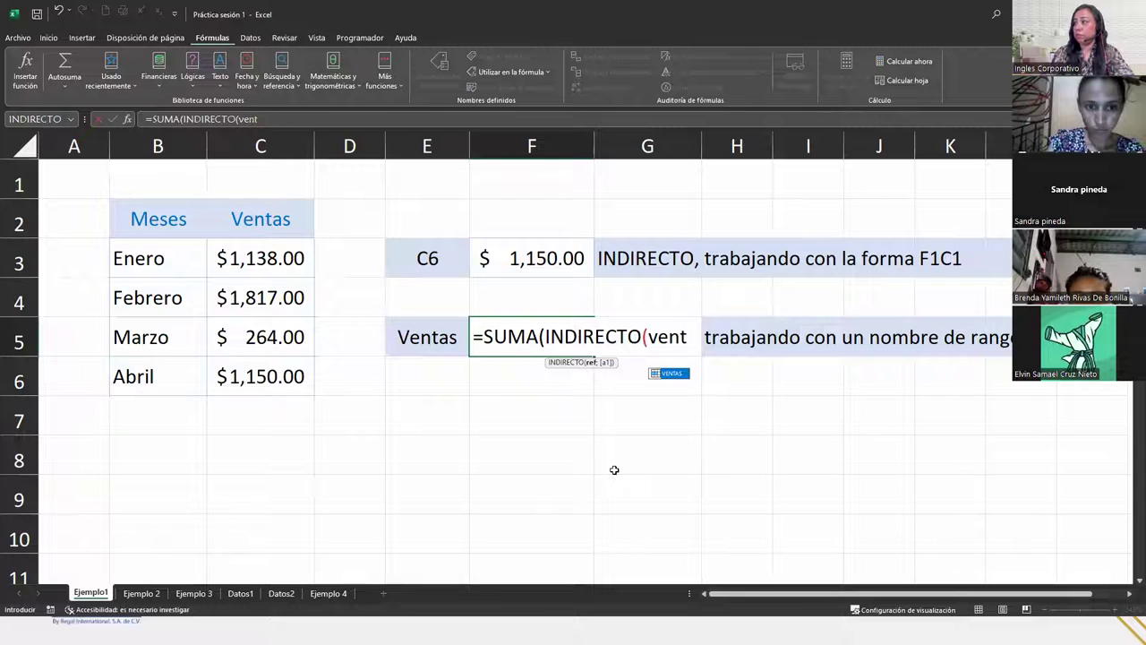
key("Tab")
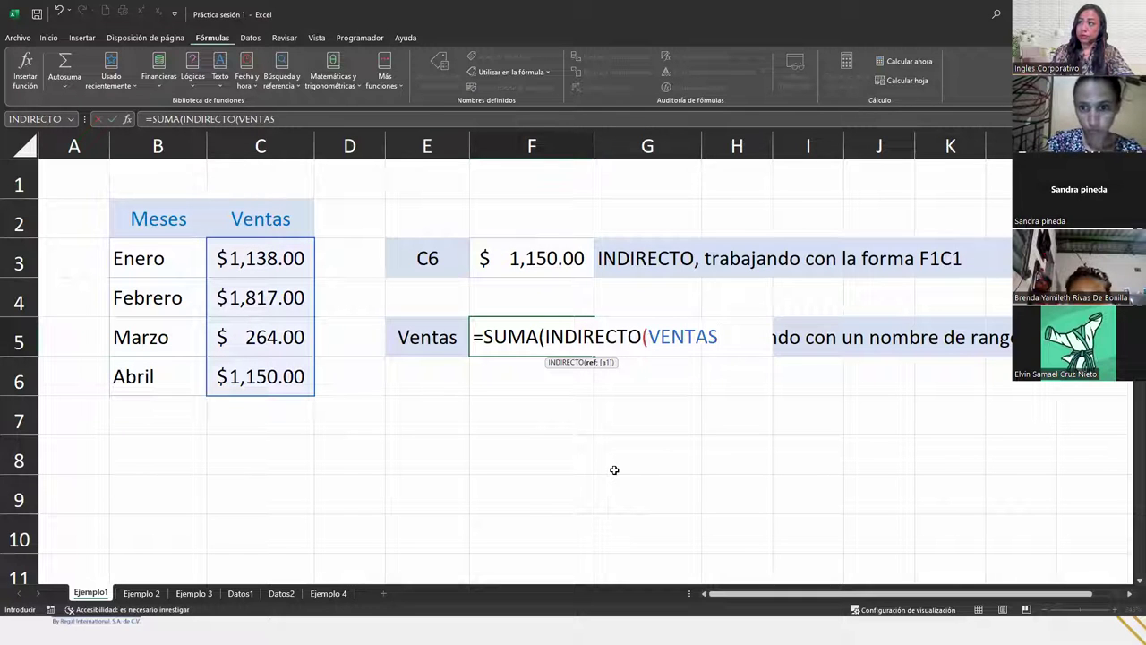
type("))")
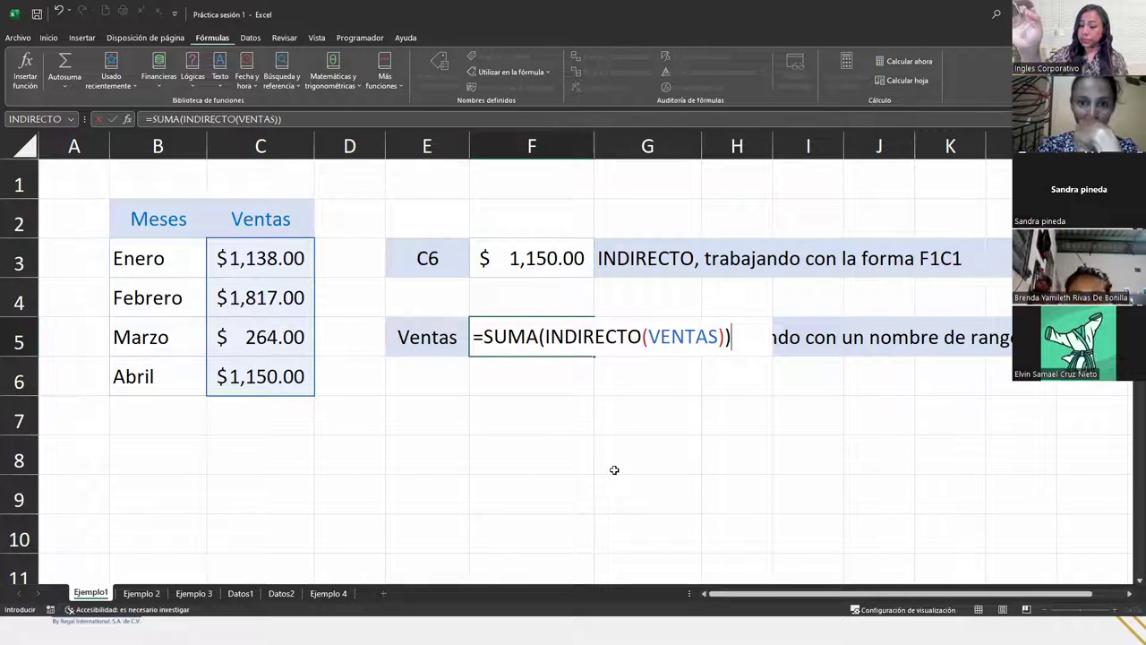
key("Return")
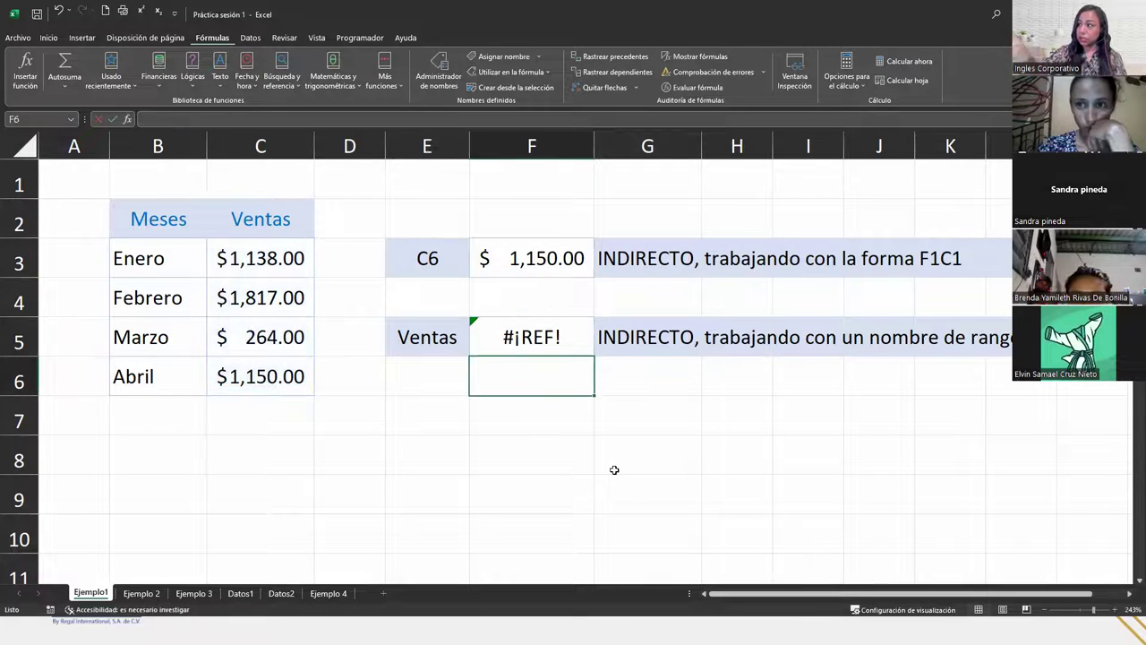
Review the SUMA and INDIRECTO formula in cell F5 and re-enter it without edits
double_click(525, 334)
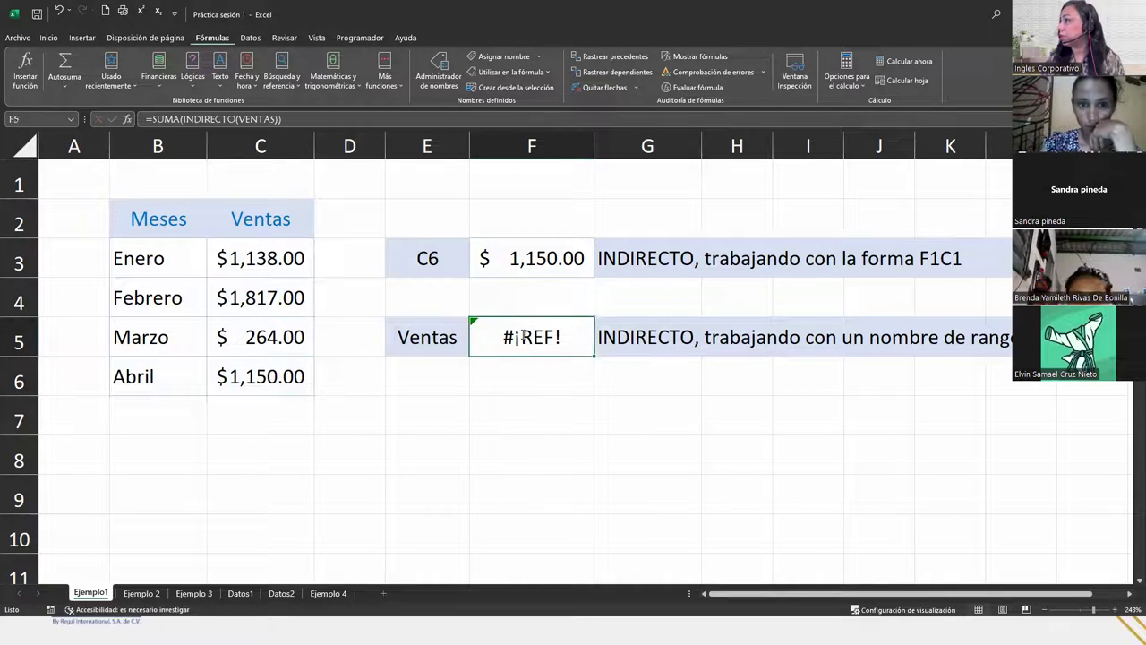
left_click(738, 335)
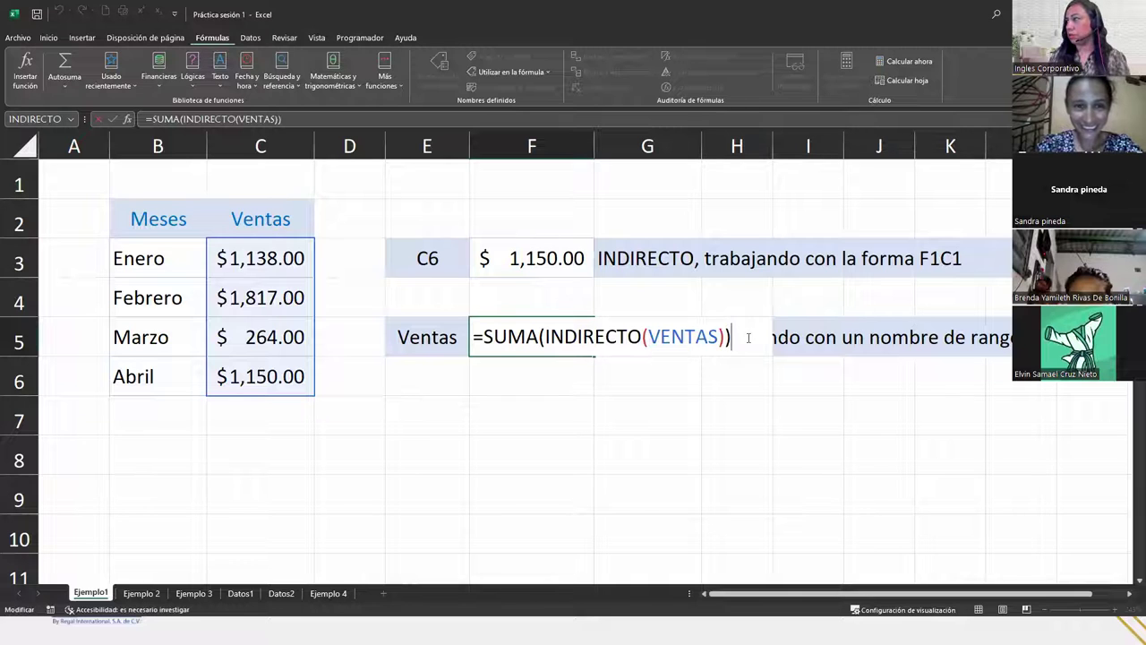
key("Return")
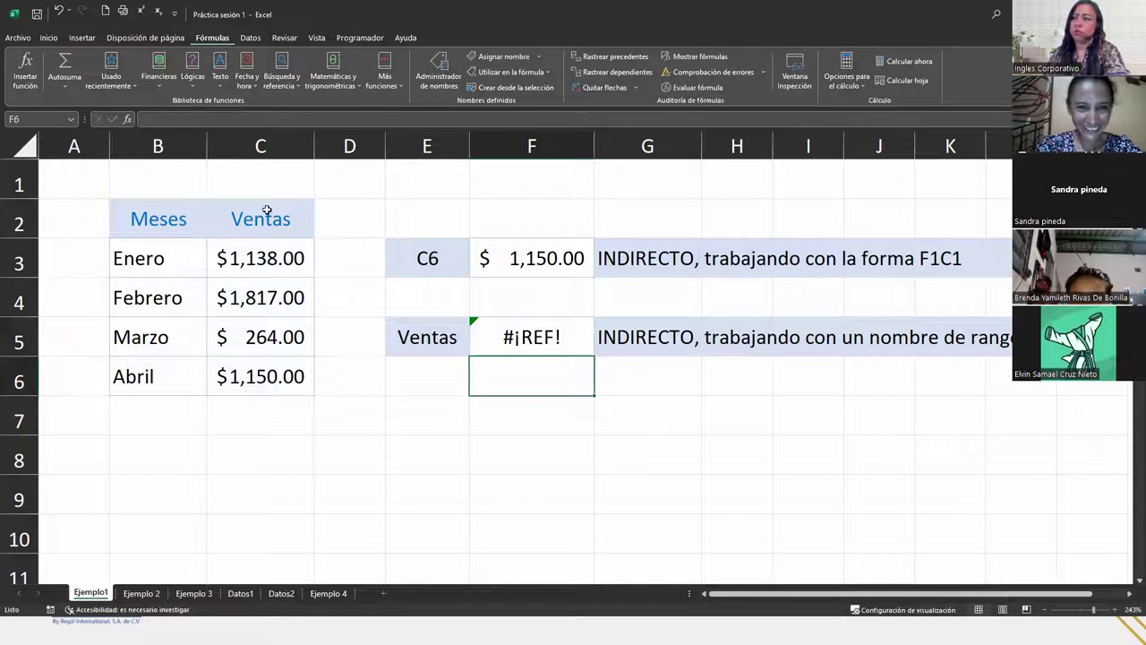
left_click(541, 331)
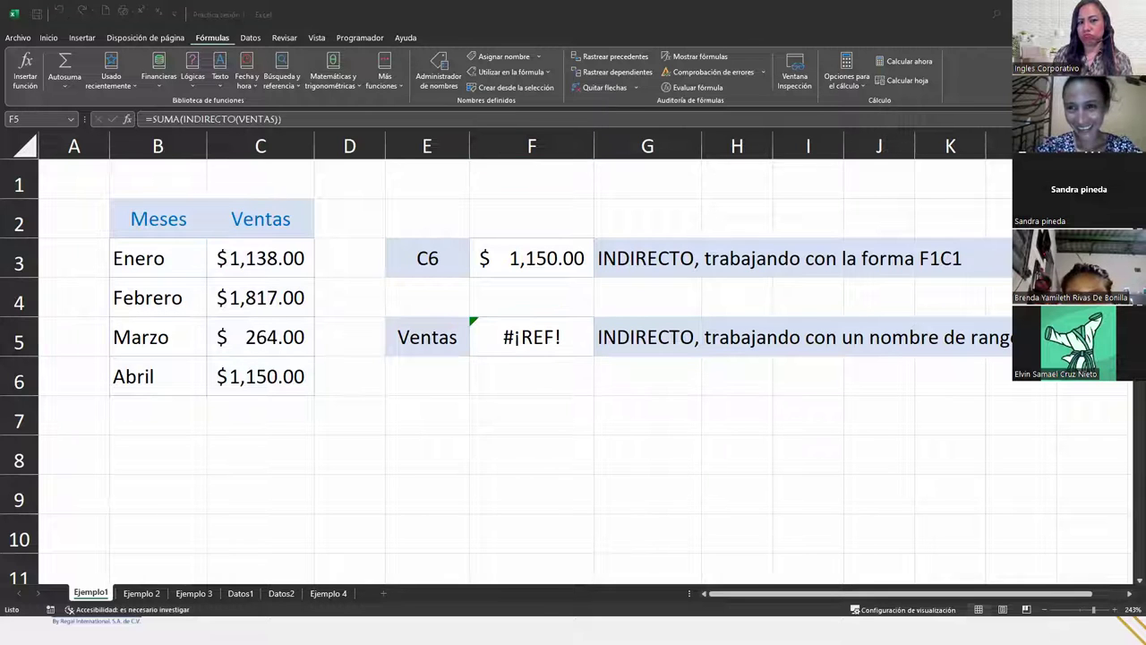
left_click(573, 333)
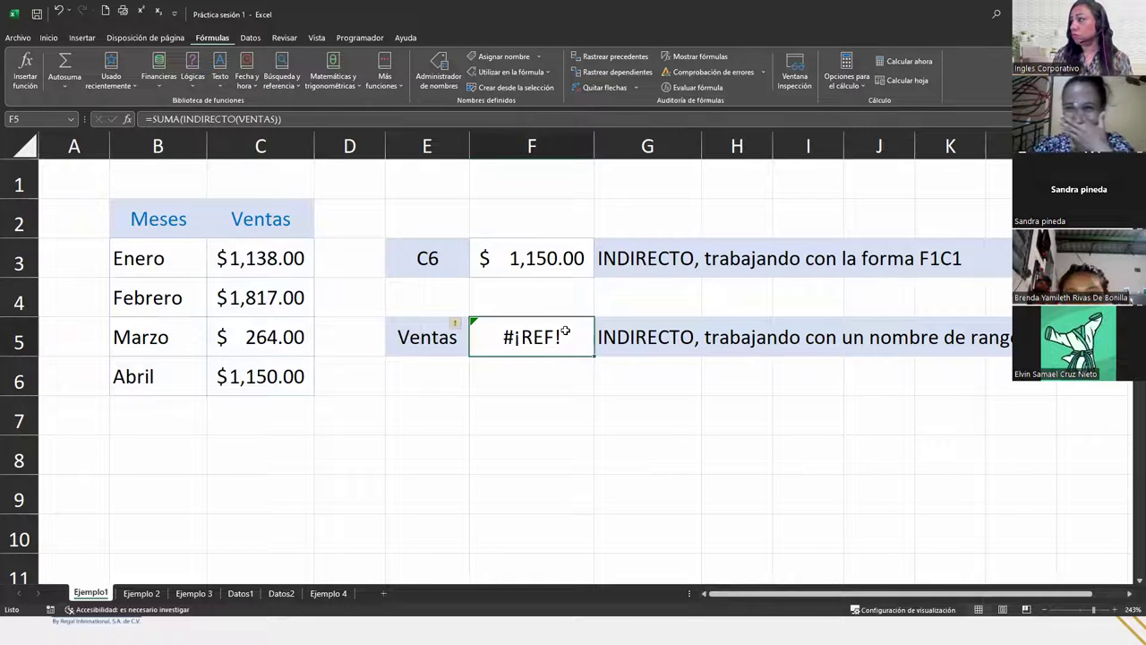
double_click(552, 337)
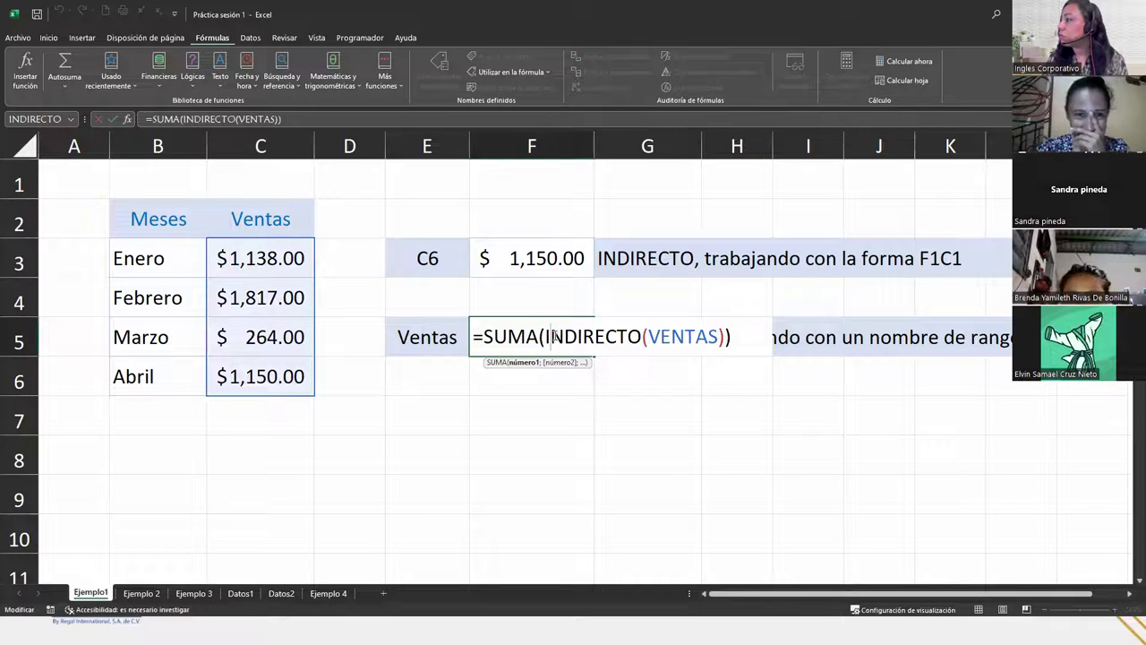
left_click(733, 337)
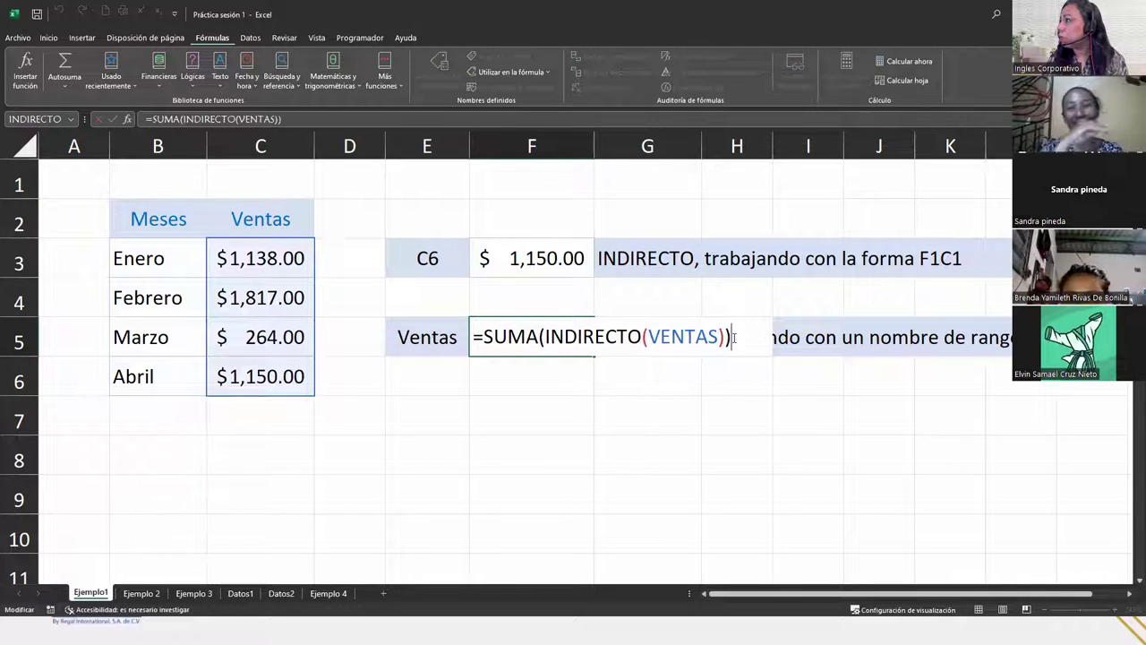
key("Return")
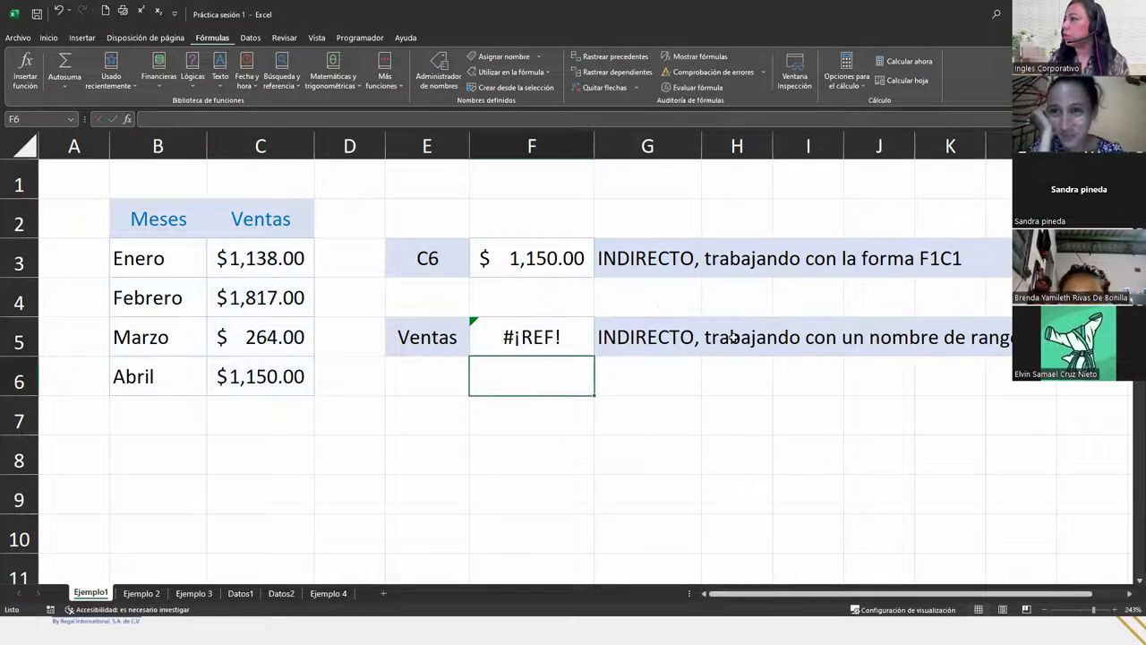
Check the text in cell E5 and the definition of the VENTAS range name, including the cells it refers to
double_click(461, 334)
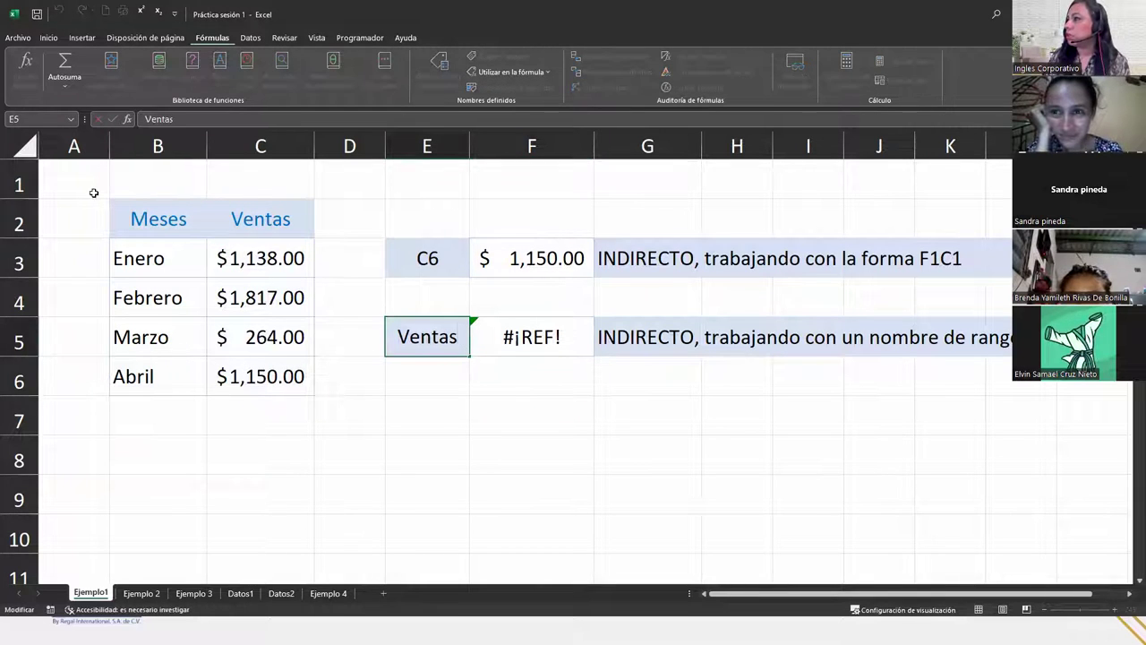
left_click(515, 400)
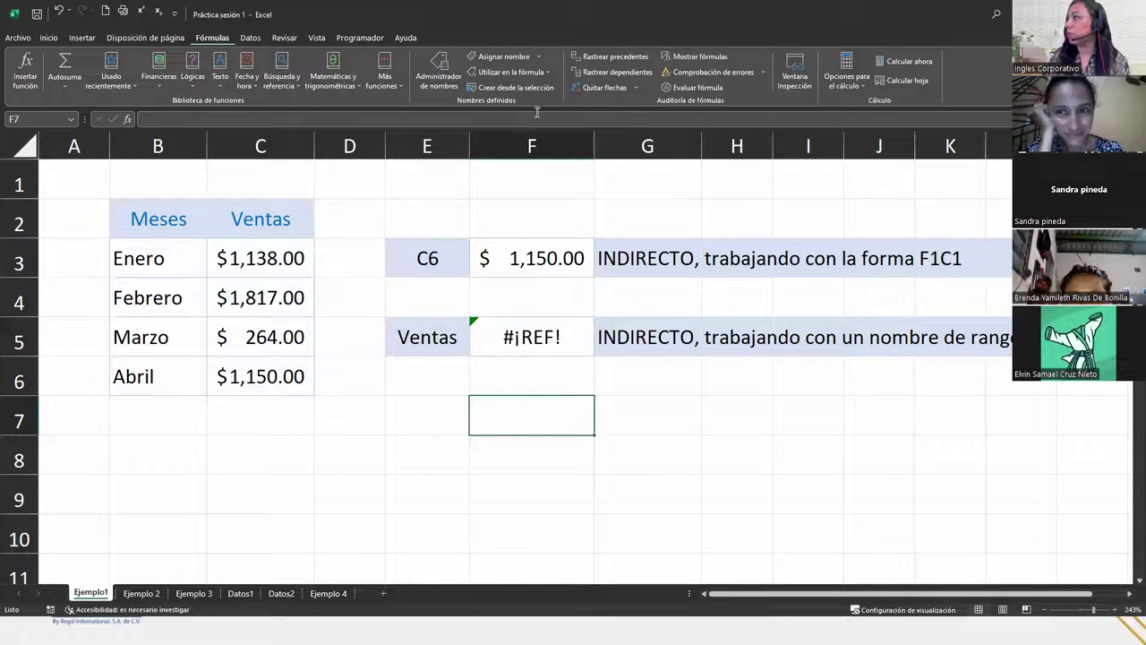
left_click(438, 71)
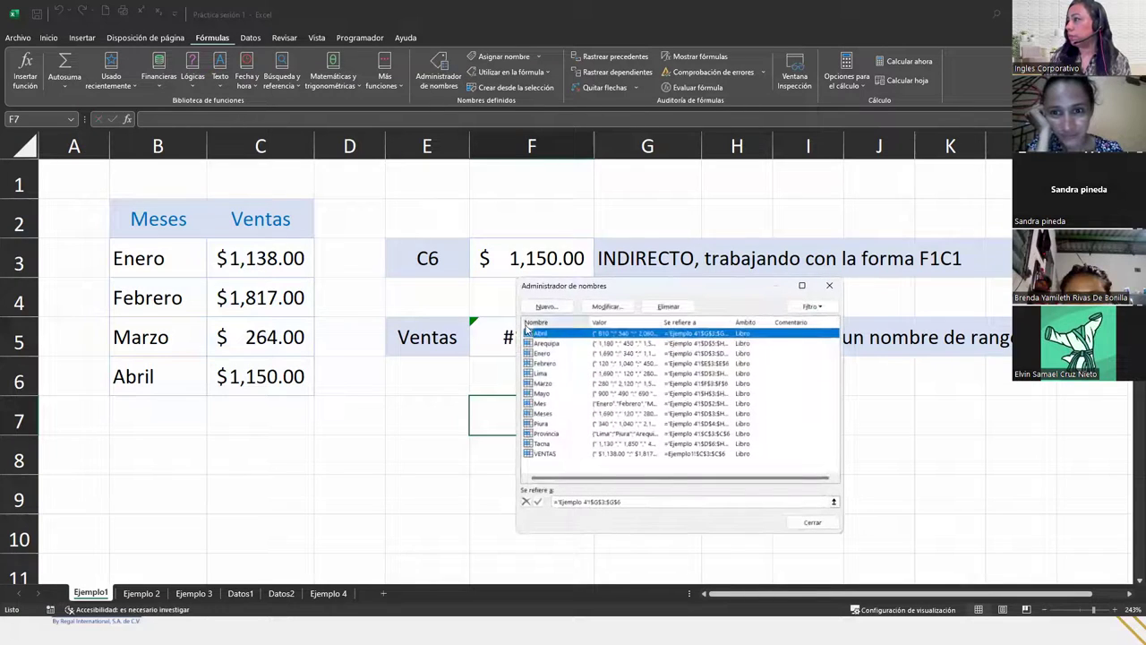
left_click(545, 454)
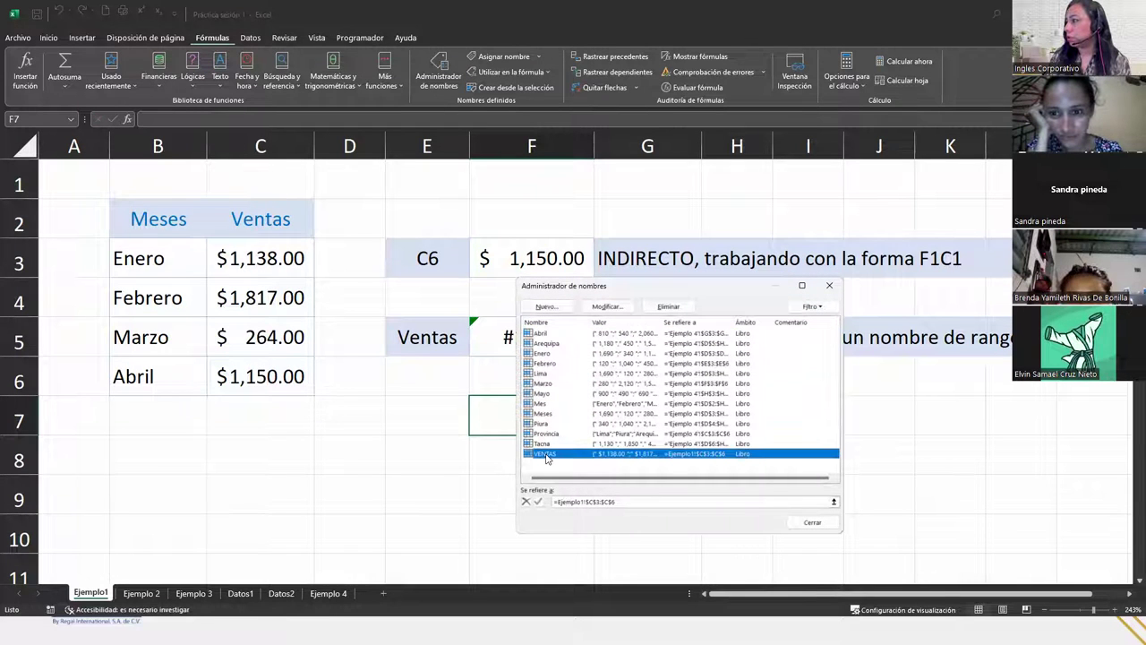
double_click(545, 454)
left_click(685, 364)
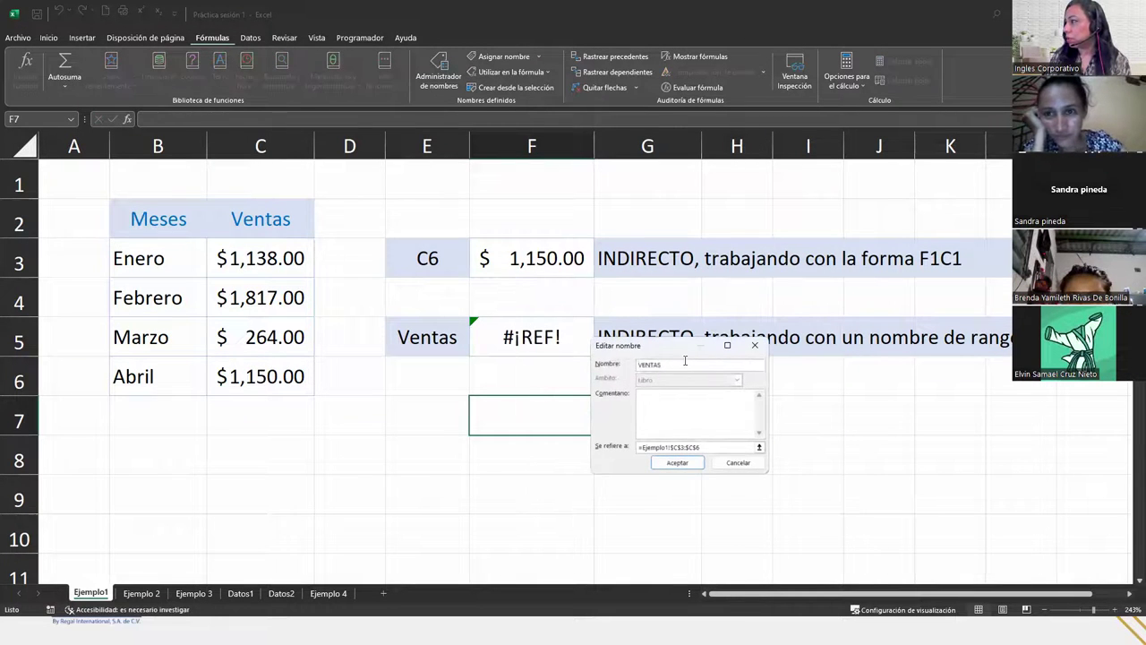
left_click(755, 345)
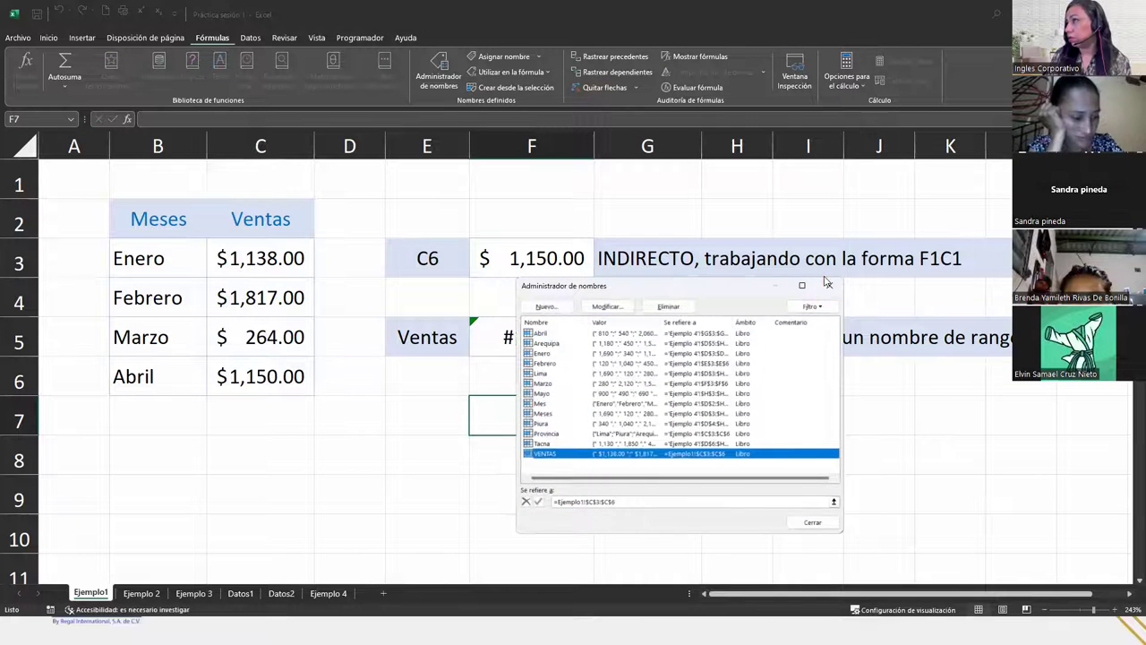
left_click(829, 284)
Replace the VENTAS argument in F5 with a reference to cell E5, making the formula =SUMA(INDIRECTO(E5))
left_click(555, 325)
double_click(555, 324)
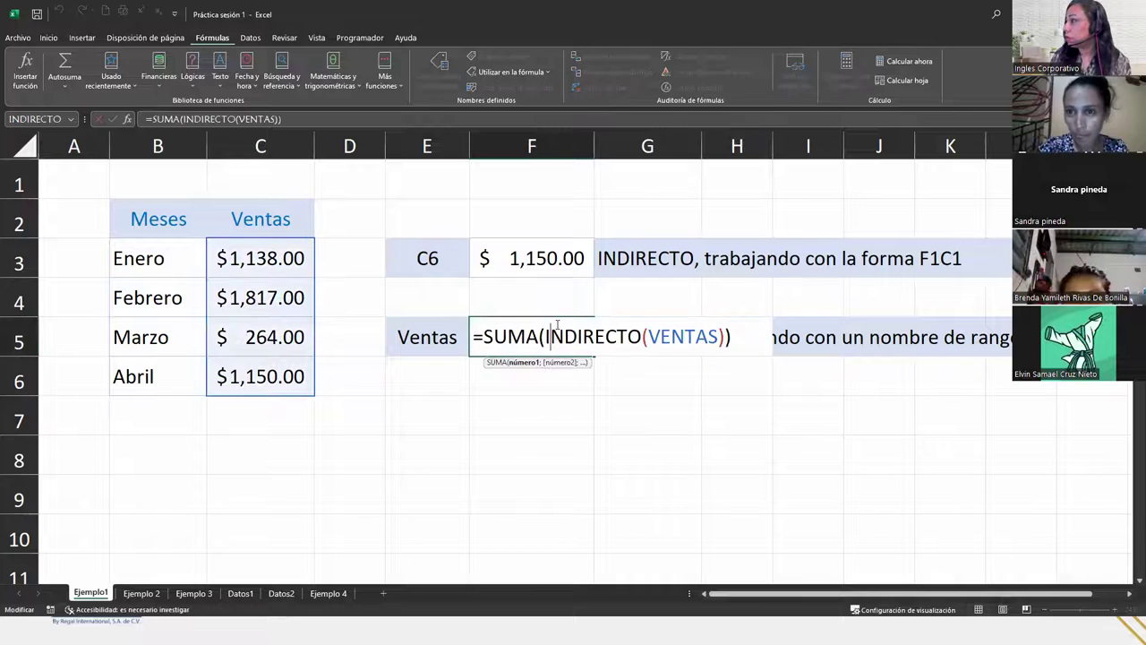
left_click(696, 336)
double_click(696, 337)
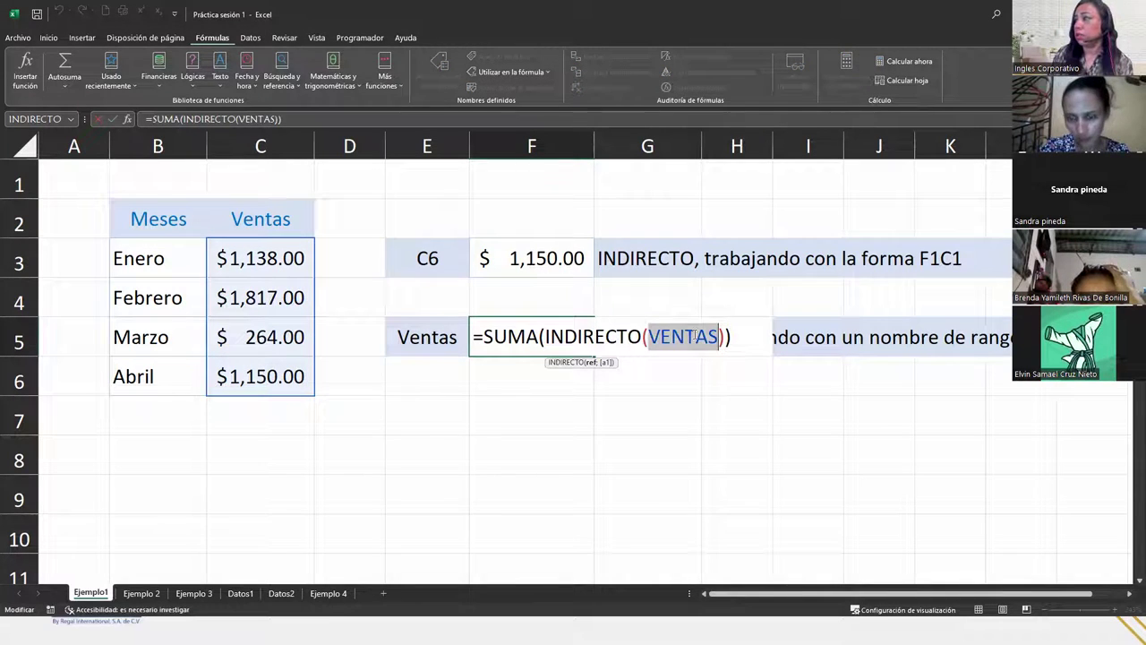
left_click(442, 340)
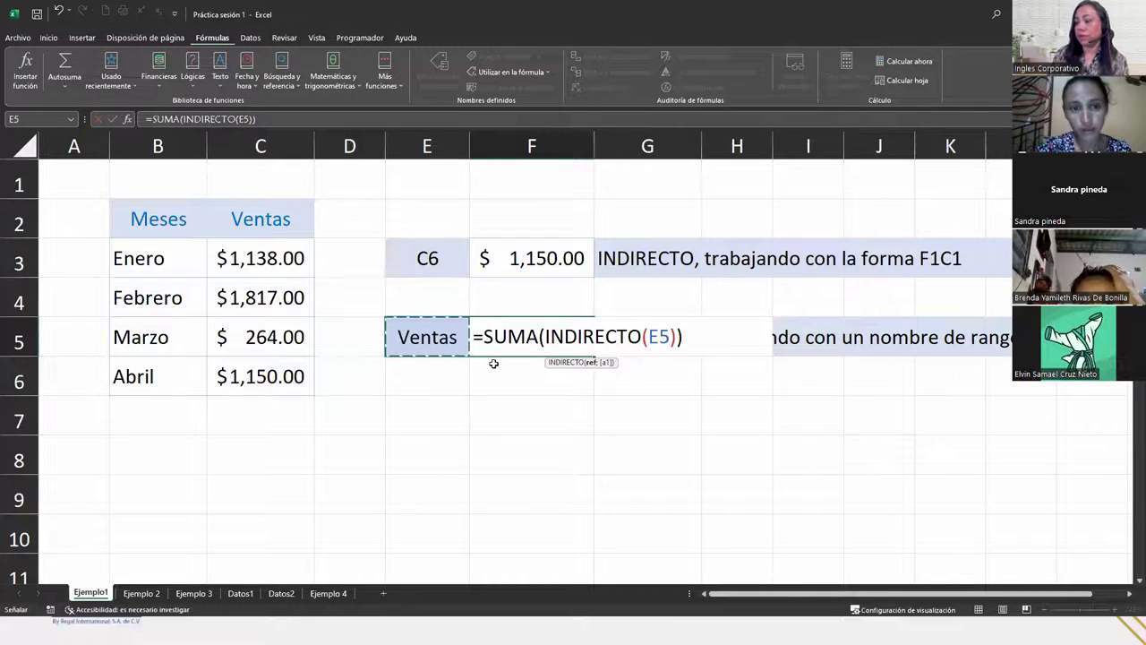
key("Return")
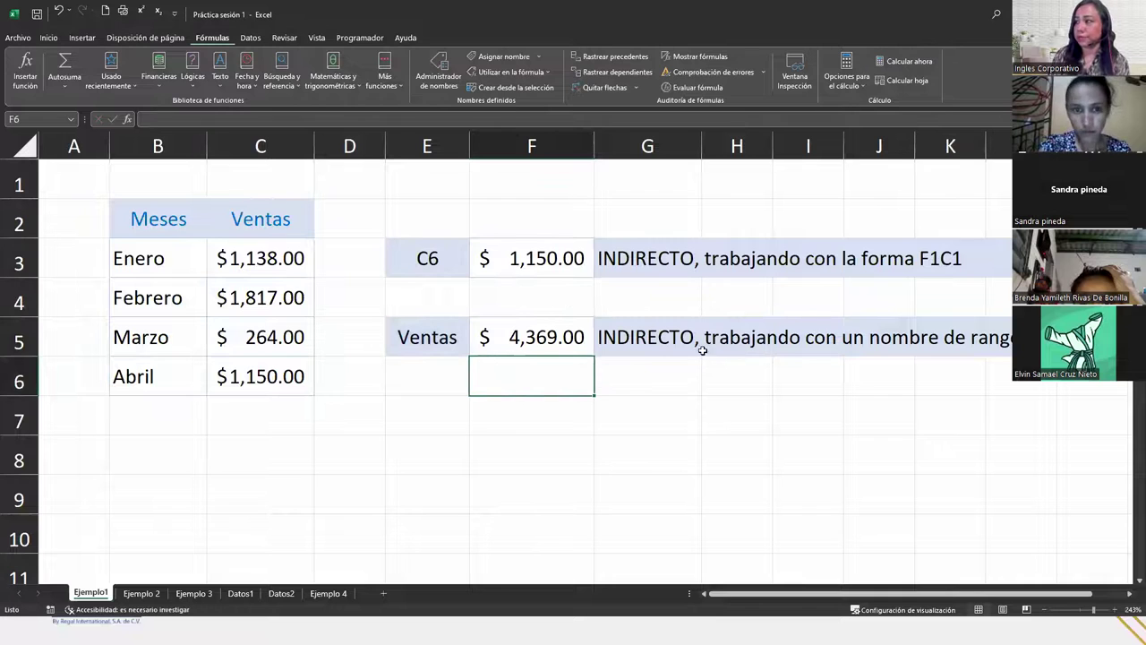
Review the E5 argument of the SUMA and INDIRECTO formula in cell F5 and re-enter it without edits
double_click(546, 340)
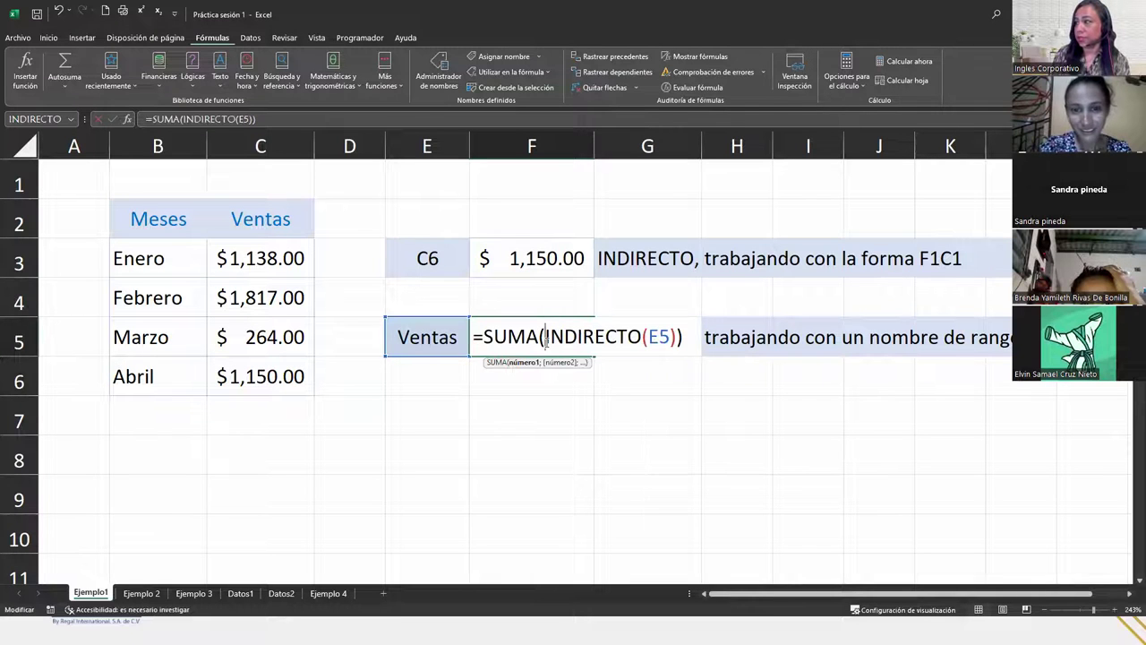
left_click(686, 336)
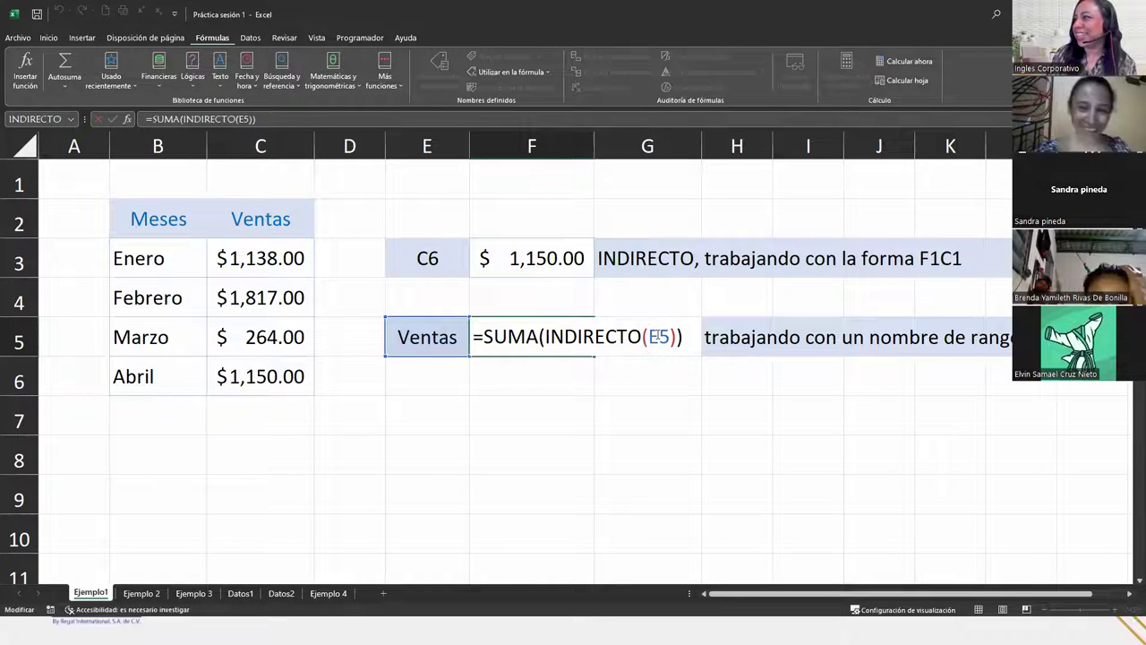
double_click(659, 336)
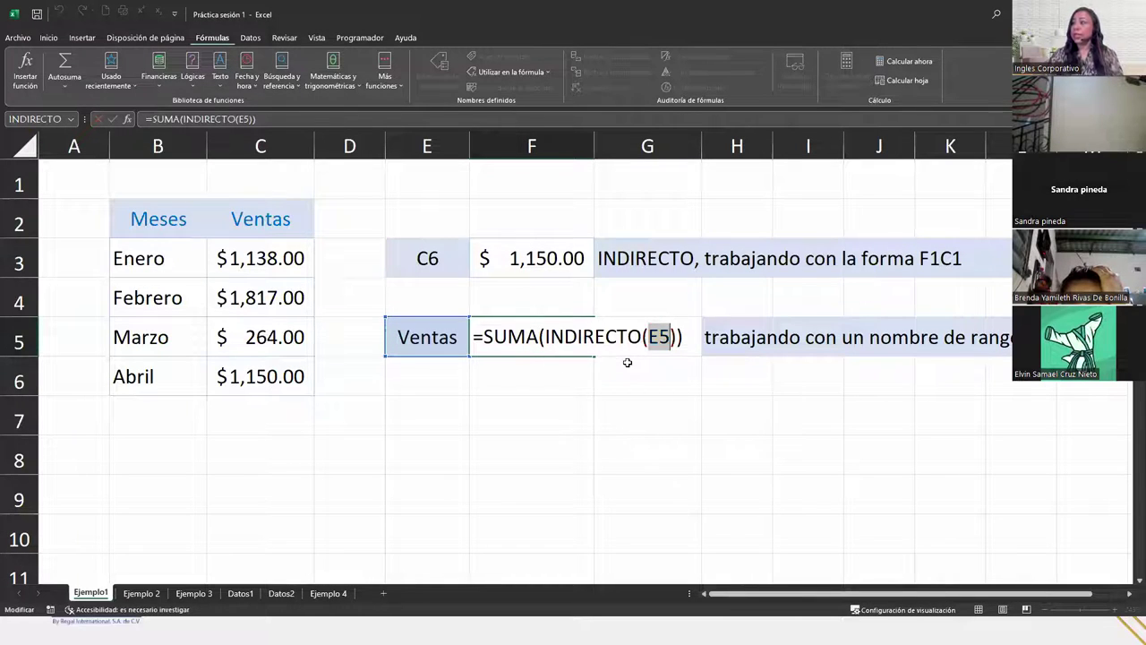
key("Return")
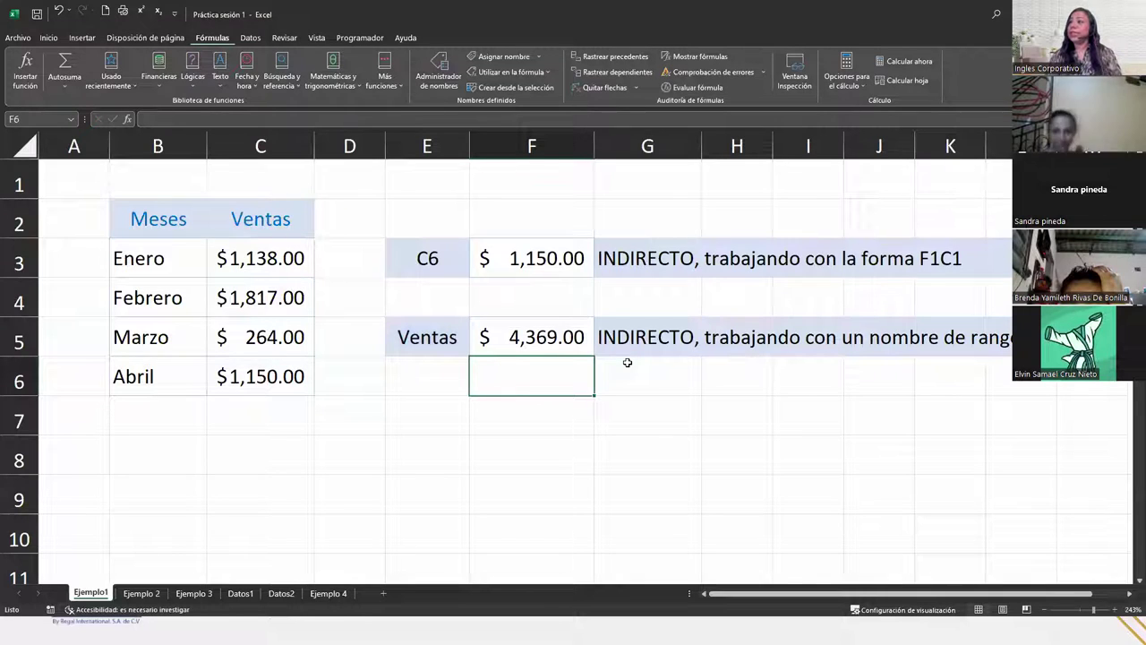
Point the INDIRECTO argument in F5 at the Ventas header cell, making the formula =SUMA(INDIRECTO(C2))
double_click(553, 332)
double_click(661, 337)
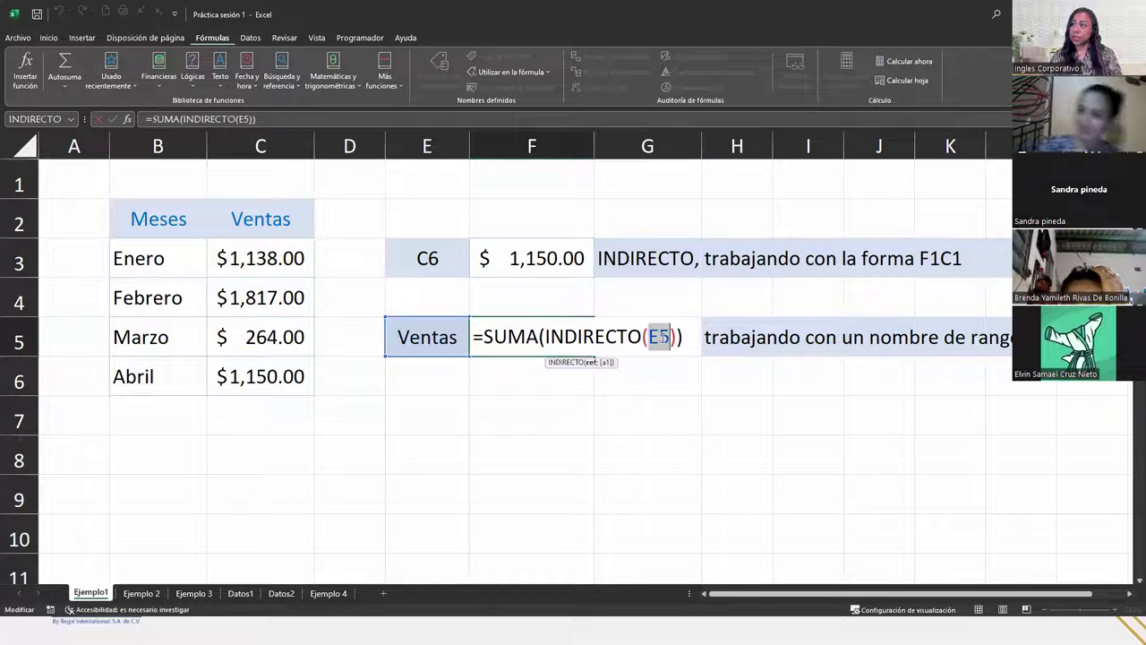
left_click(259, 215)
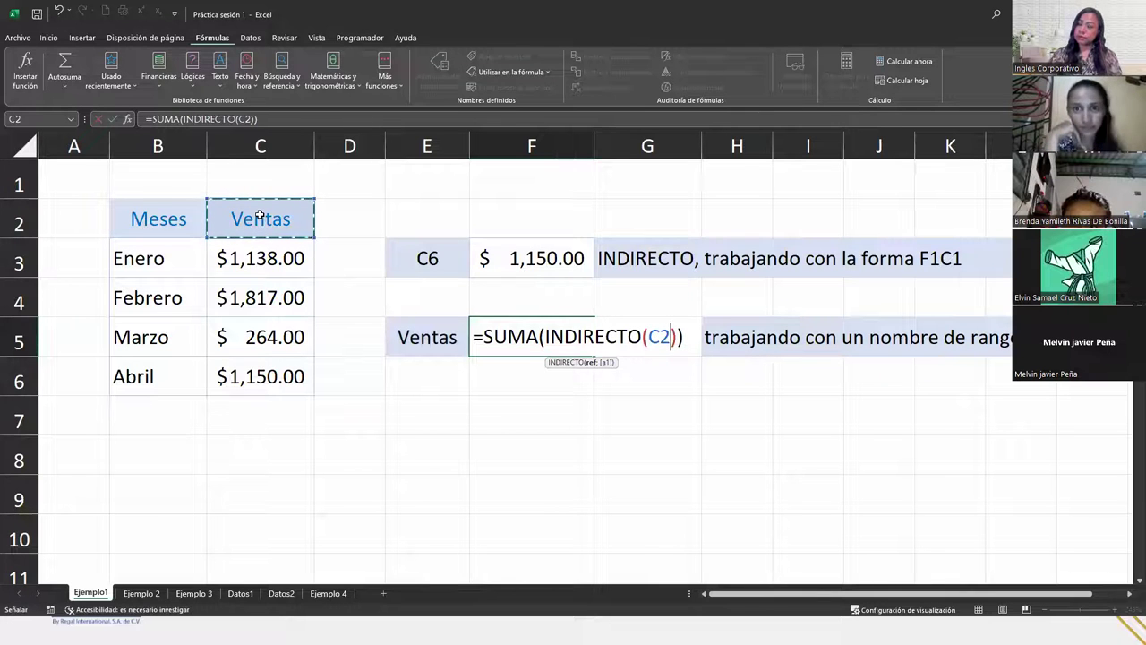
key("Return")
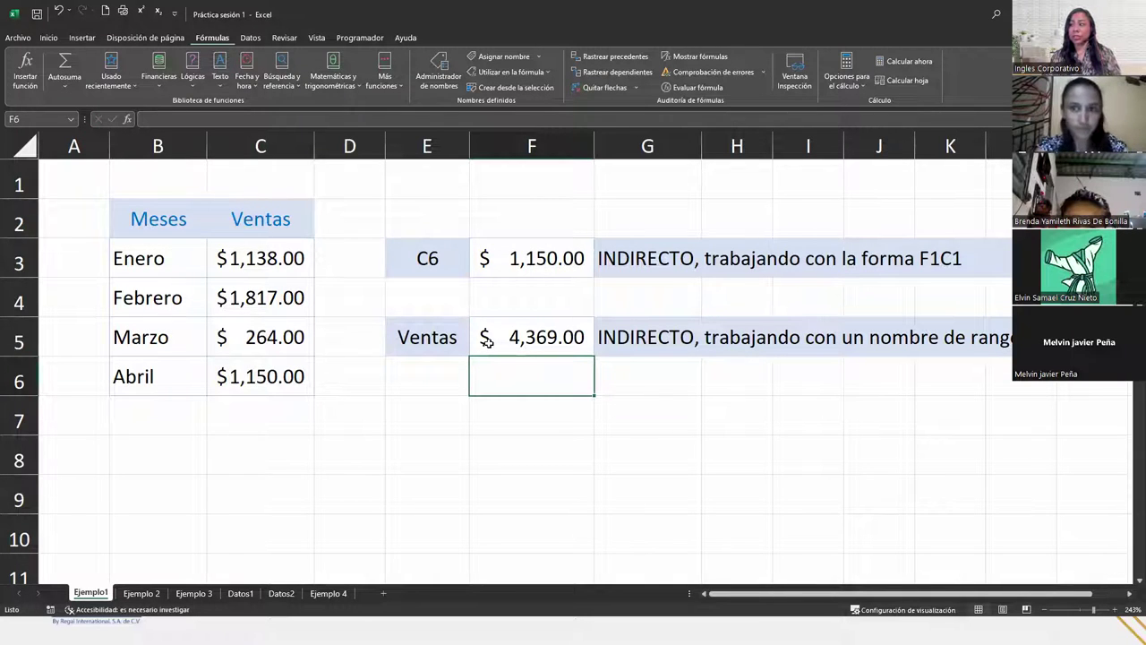
Point the INDIRECTO argument in F5 back at cell E5, making the formula =SUMA(INDIRECTO(E5))
left_click(537, 342)
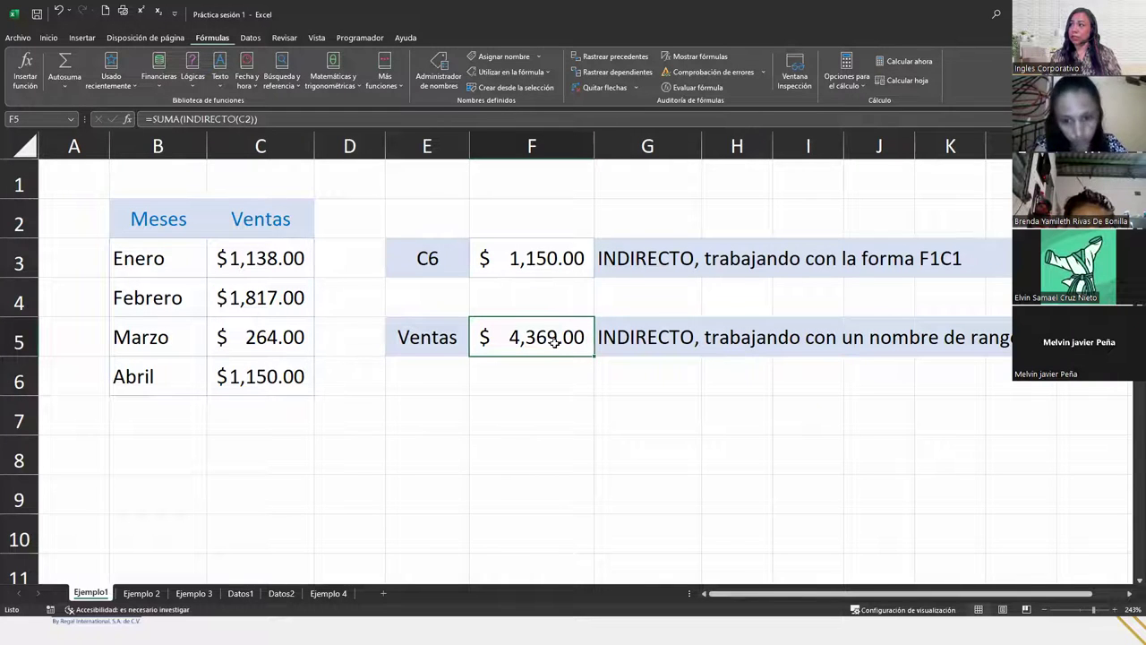
double_click(555, 342)
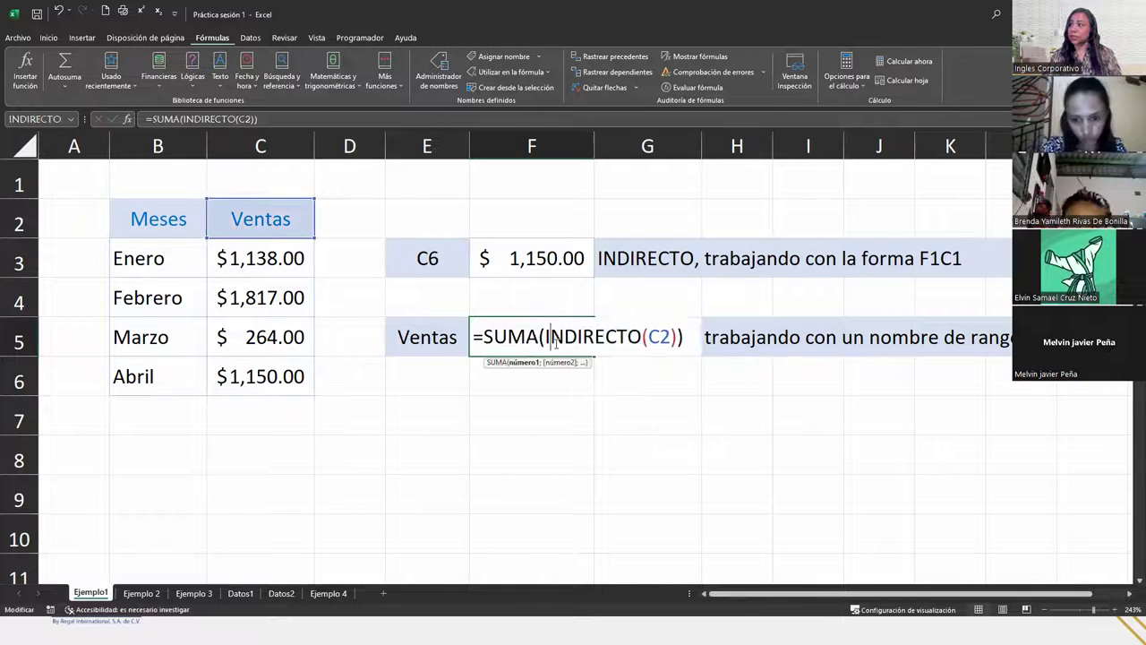
double_click(660, 336)
left_click(419, 340)
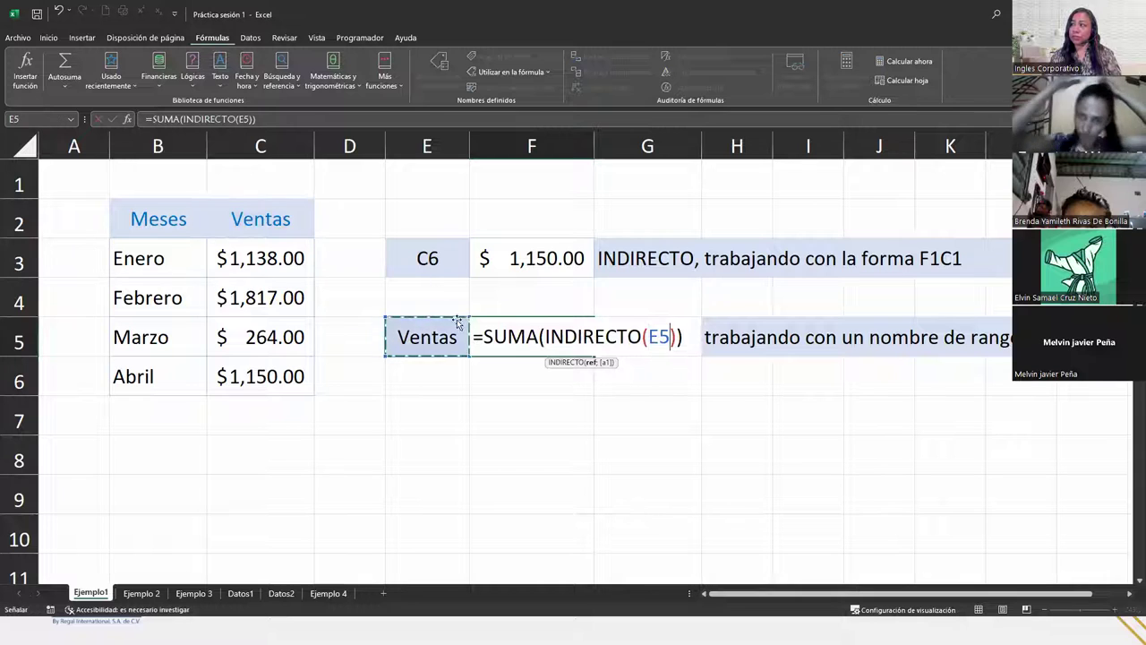
double_click(660, 336)
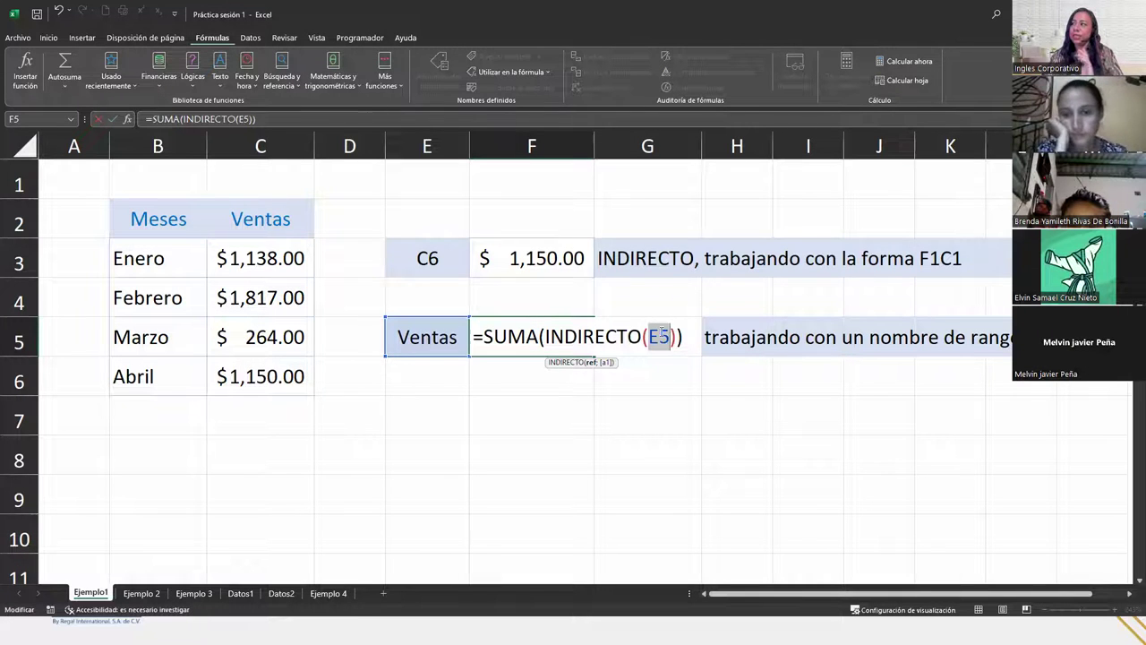
left_click(659, 335)
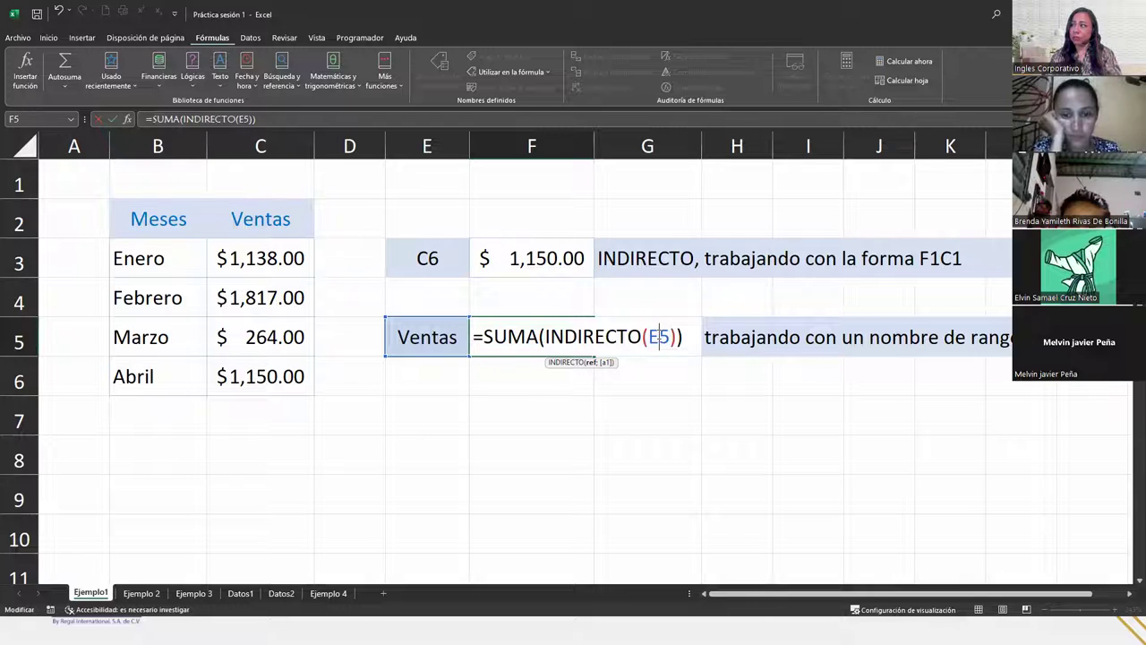
double_click(659, 336)
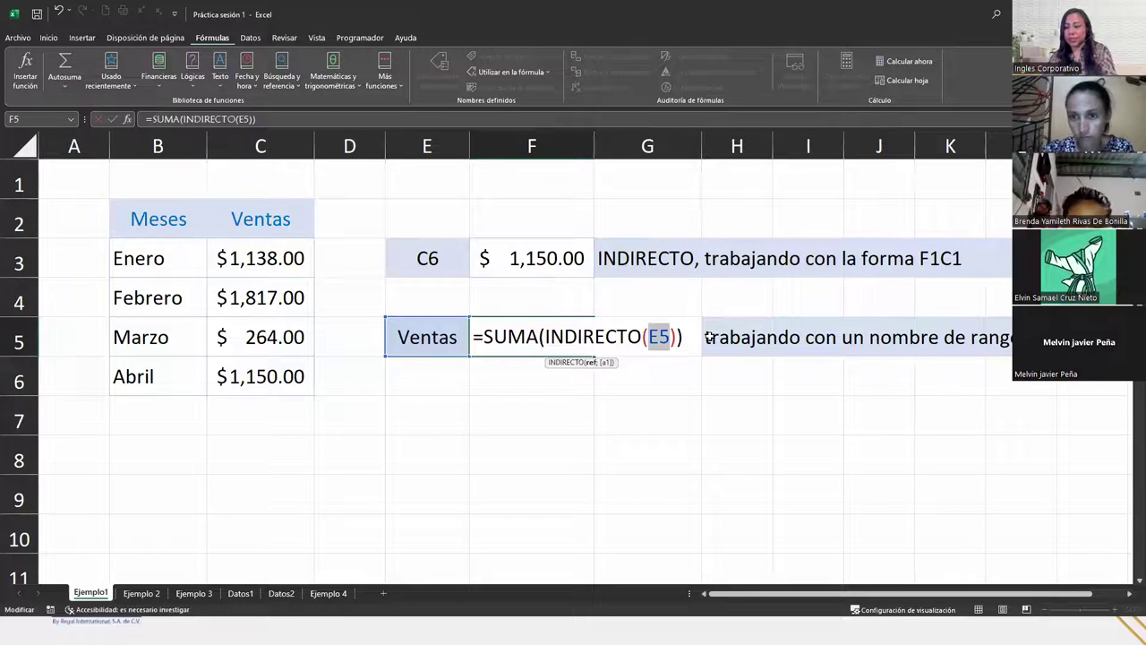
key("Return")
Check once more which cell the INDIRECTO argument in F5 refers to, keeping the formula as it is
left_click(559, 337)
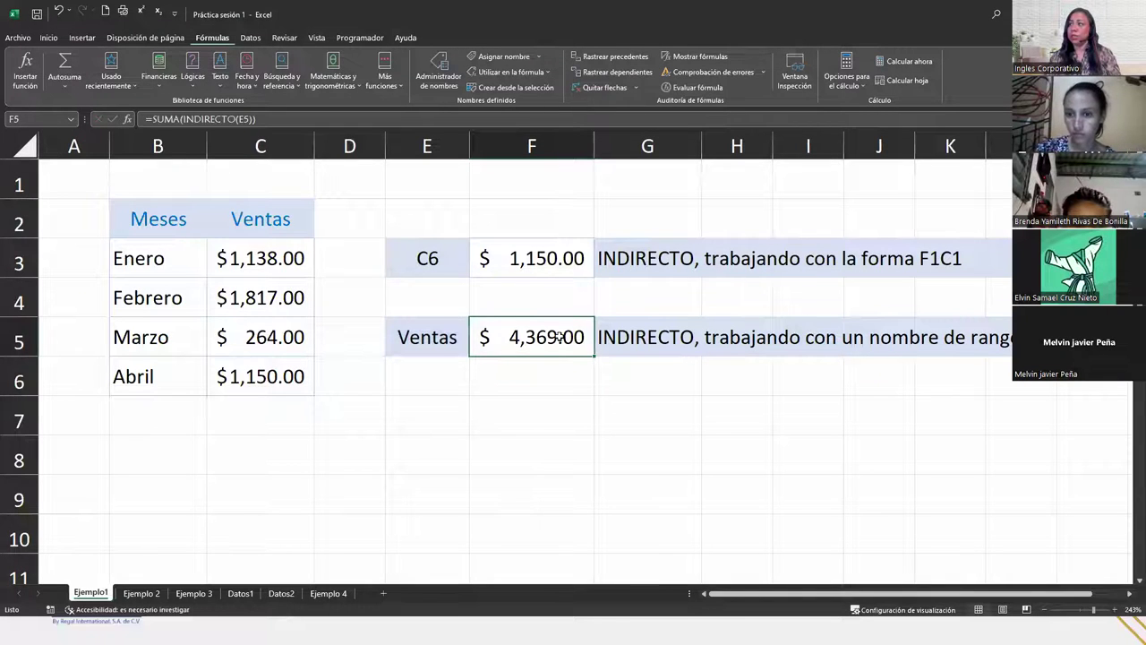
double_click(560, 337)
double_click(660, 337)
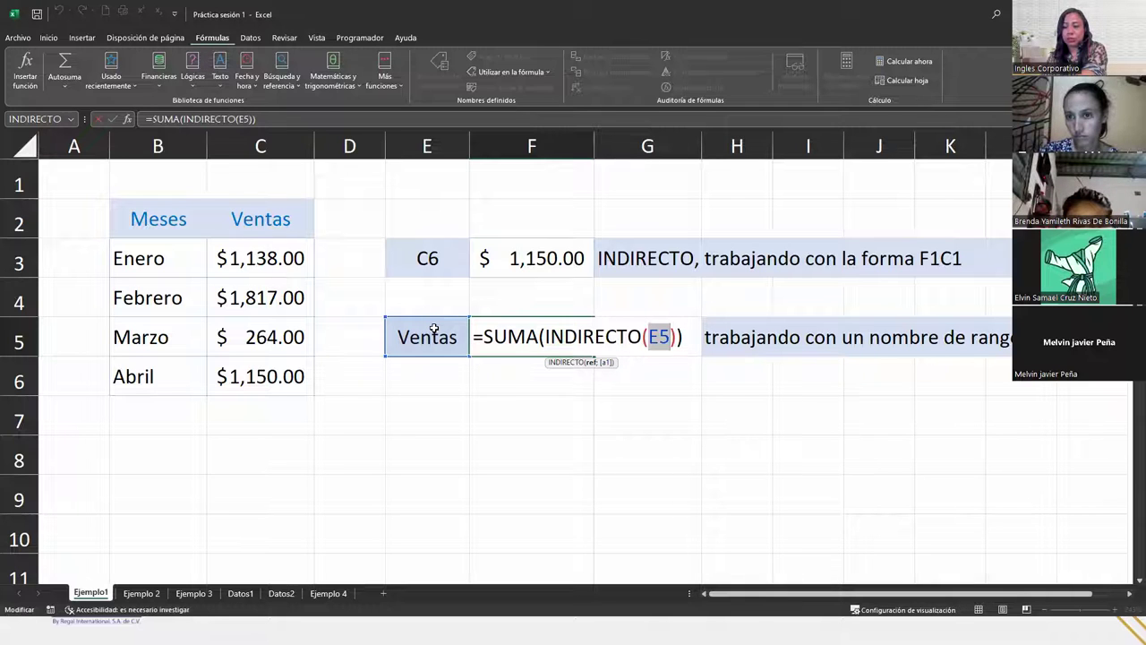
key("Return")
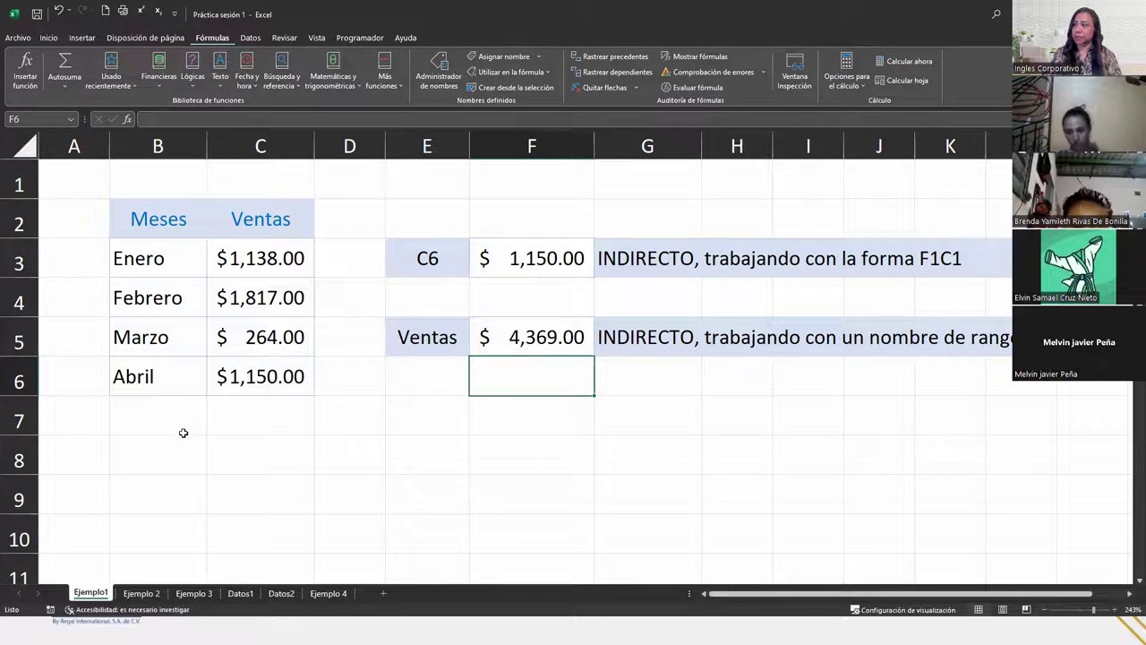
Open the Ejemplo 2 sheet and zoom it so the range A1:F13 fits the window
left_click(141, 593)
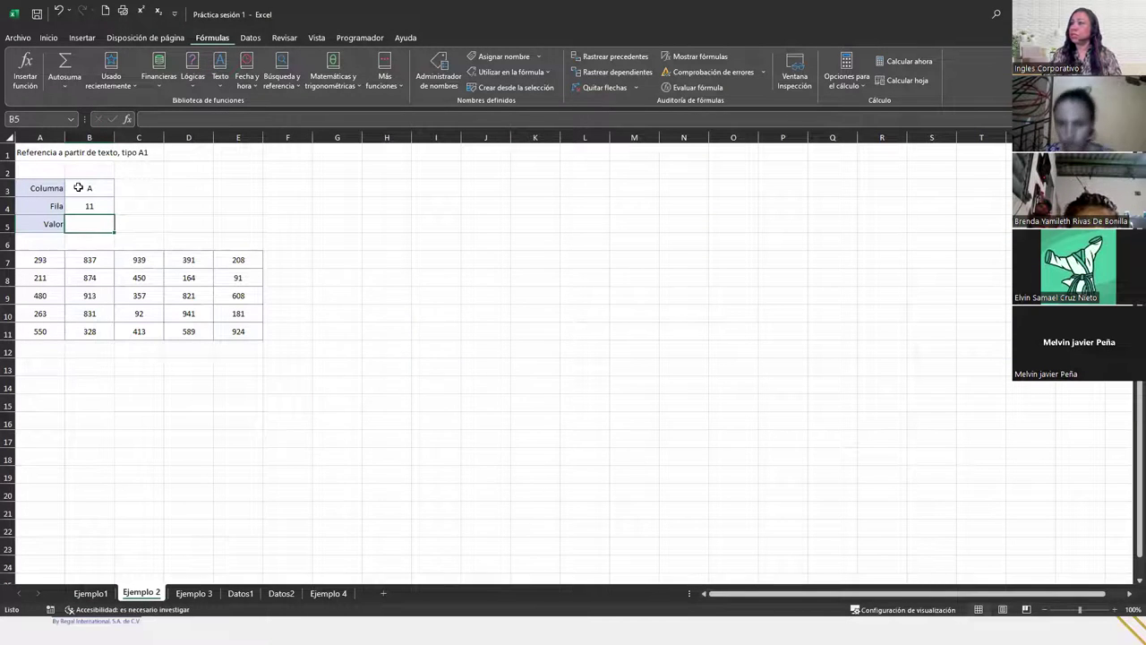
left_click_drag(32, 152, 304, 368)
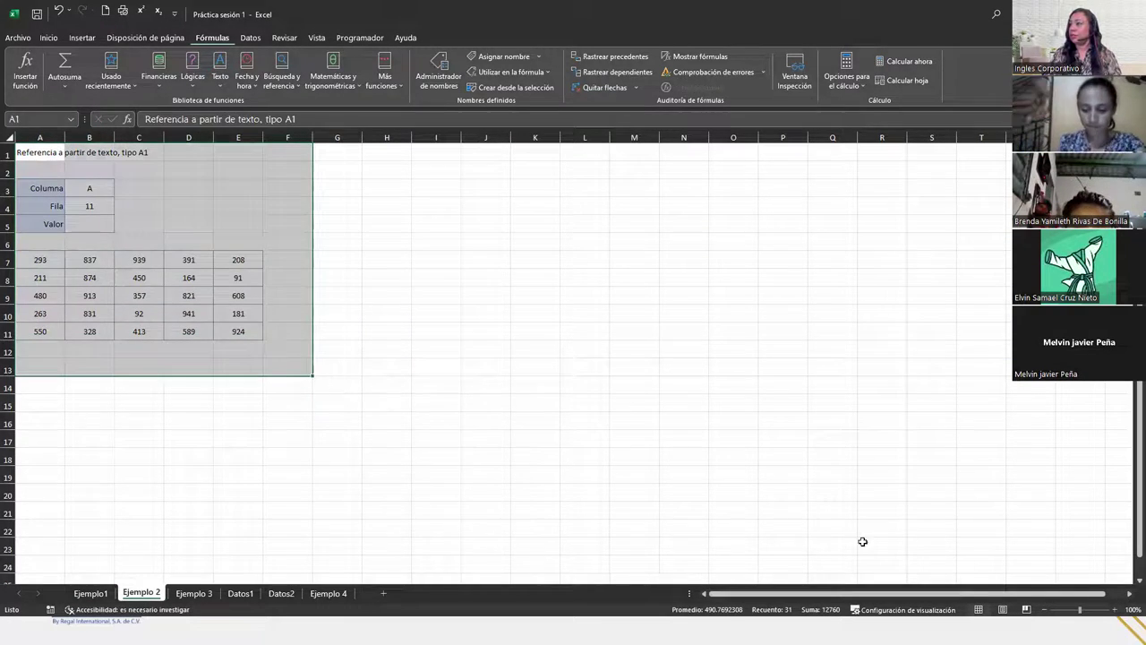
left_click(1132, 608)
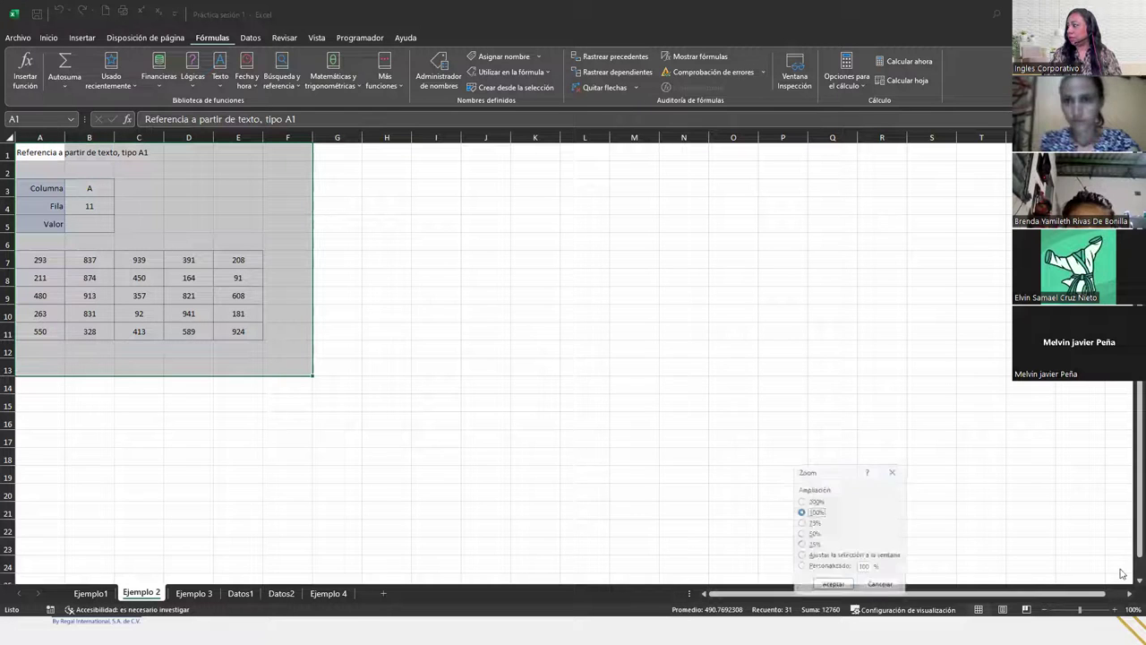
left_click(830, 562)
left_click(832, 586)
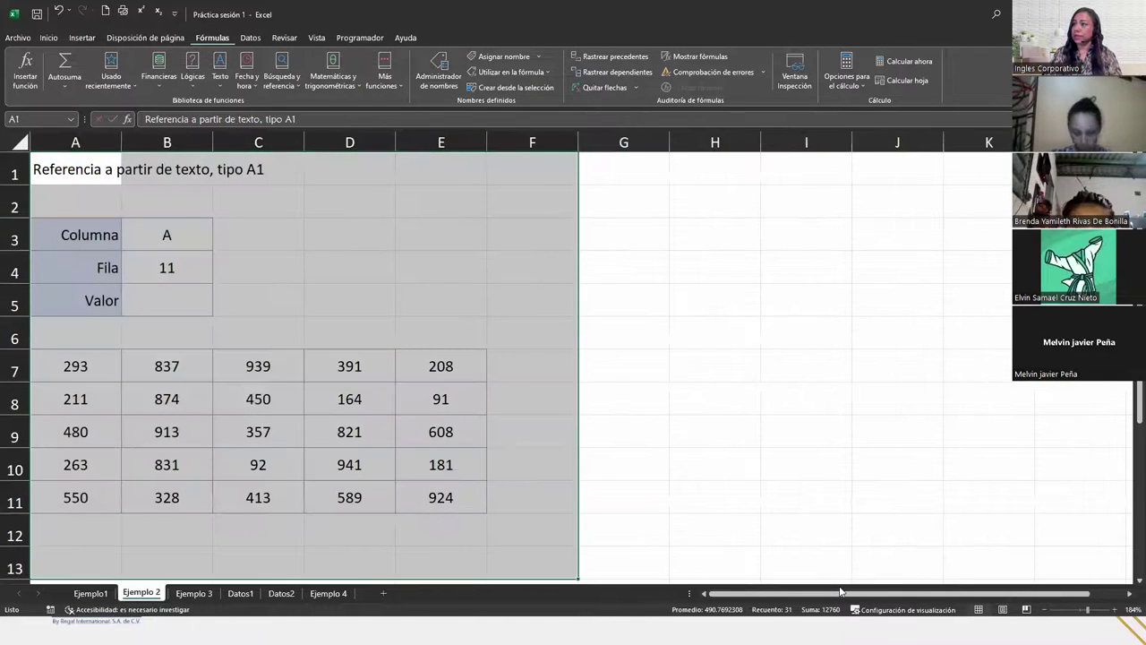
left_click(353, 428)
Enter =INDIRECTO(B3&B4) in the Valor cell B5, joining the Columna and Fila cells into one reference
left_click(190, 311)
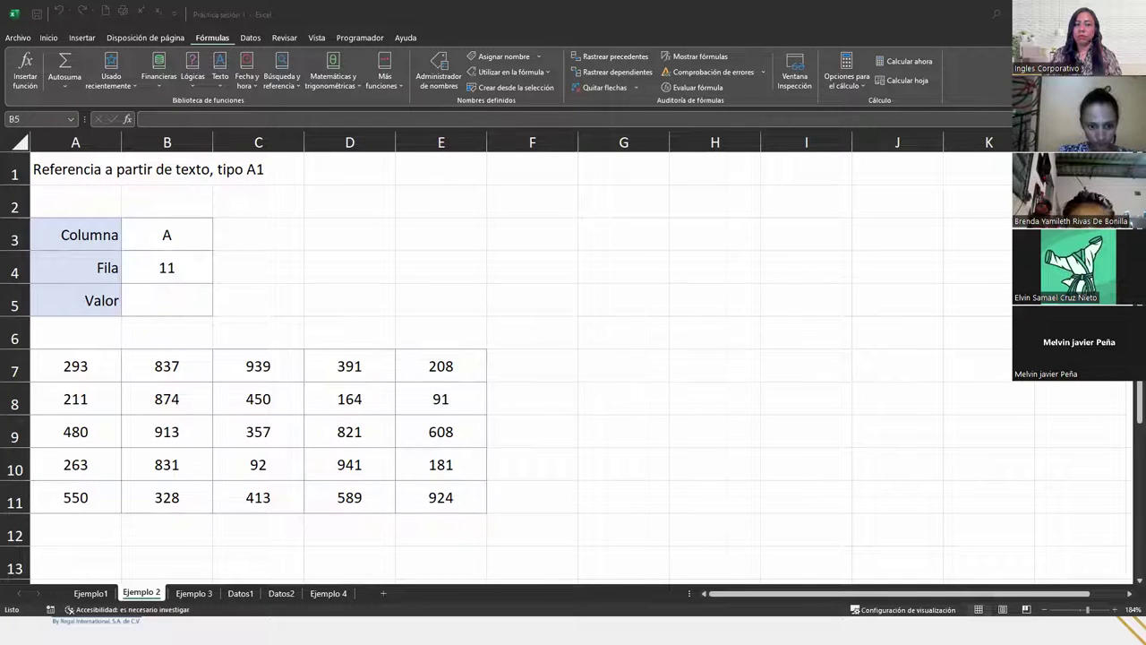
left_click(212, 302)
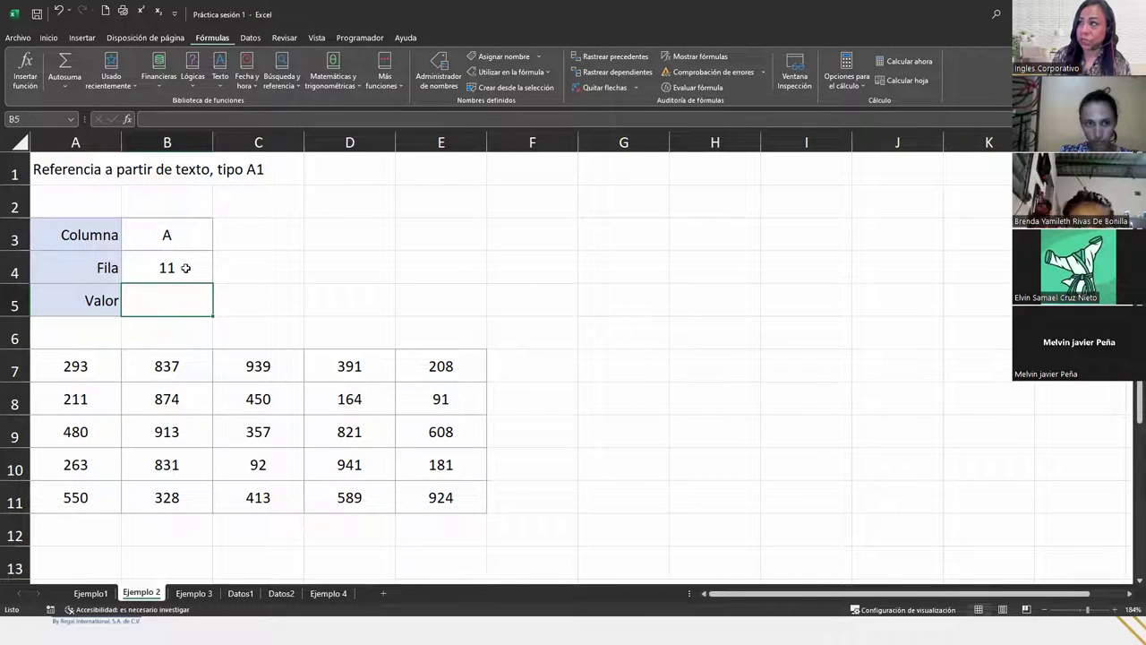
left_click_drag(191, 236, 191, 264)
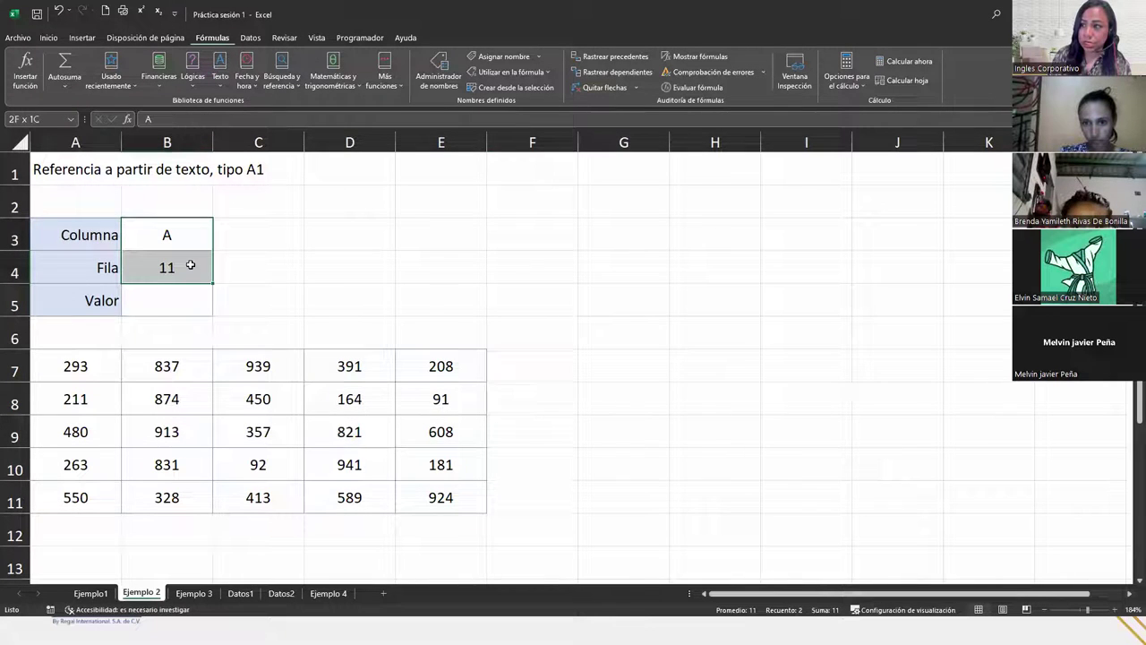
left_click(183, 300)
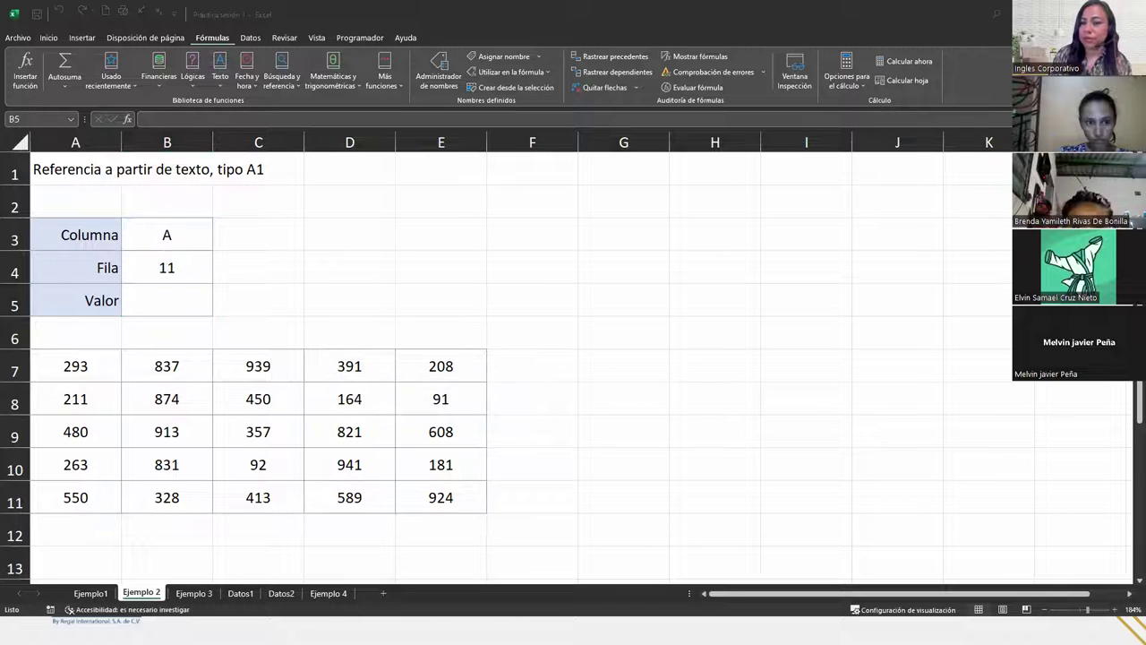
left_click(186, 299)
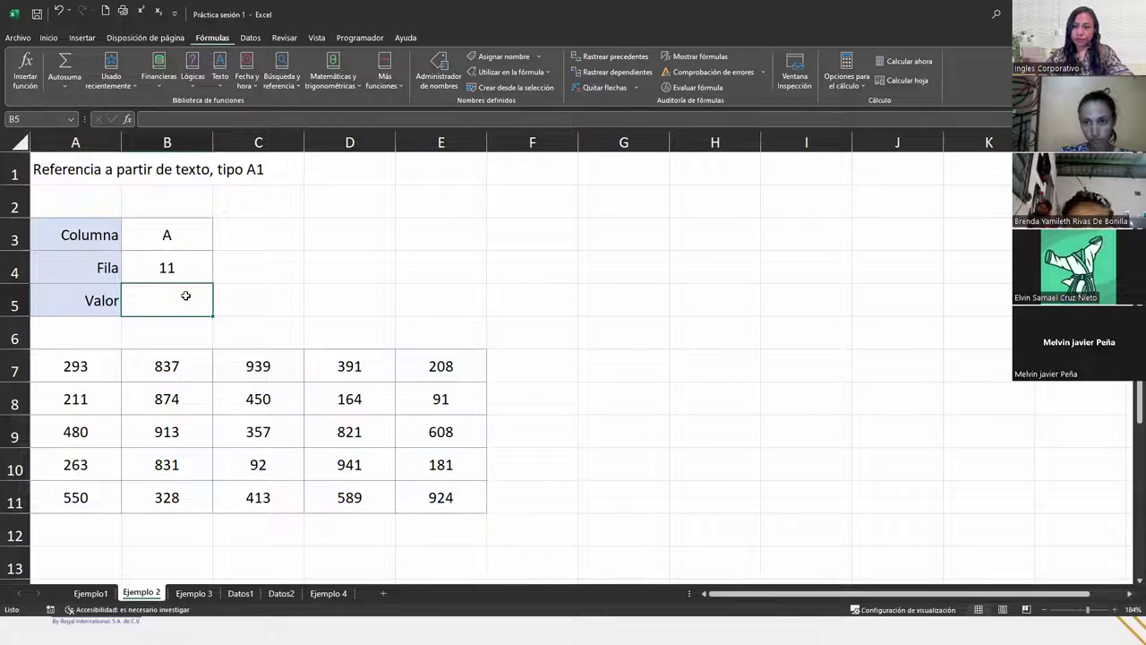
type("=")
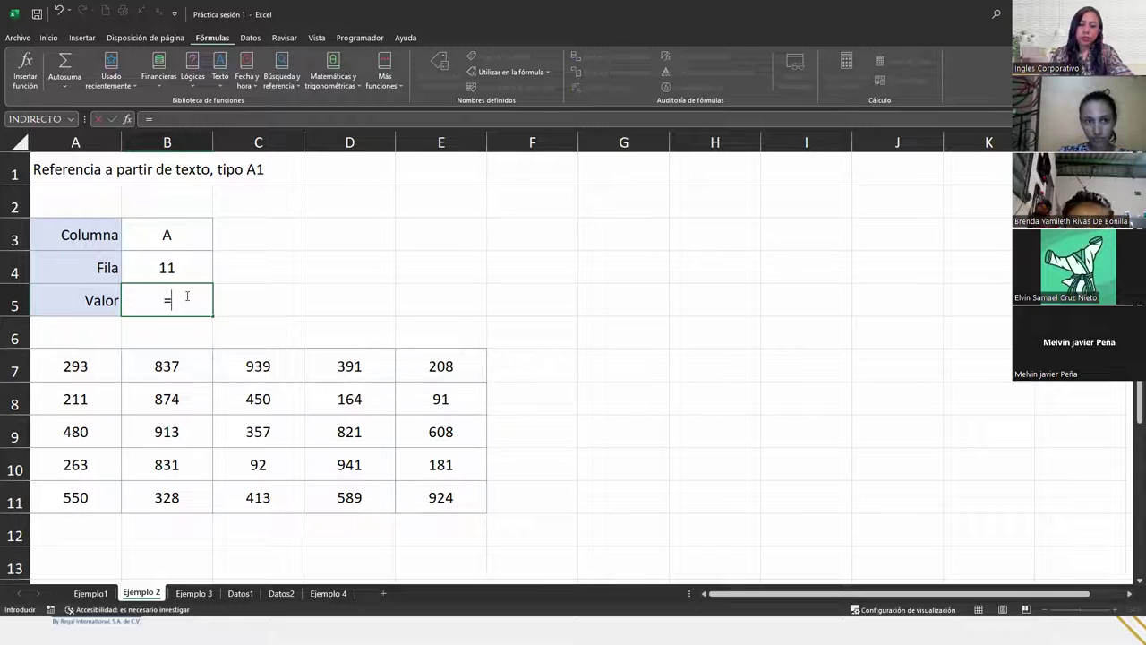
type("indi")
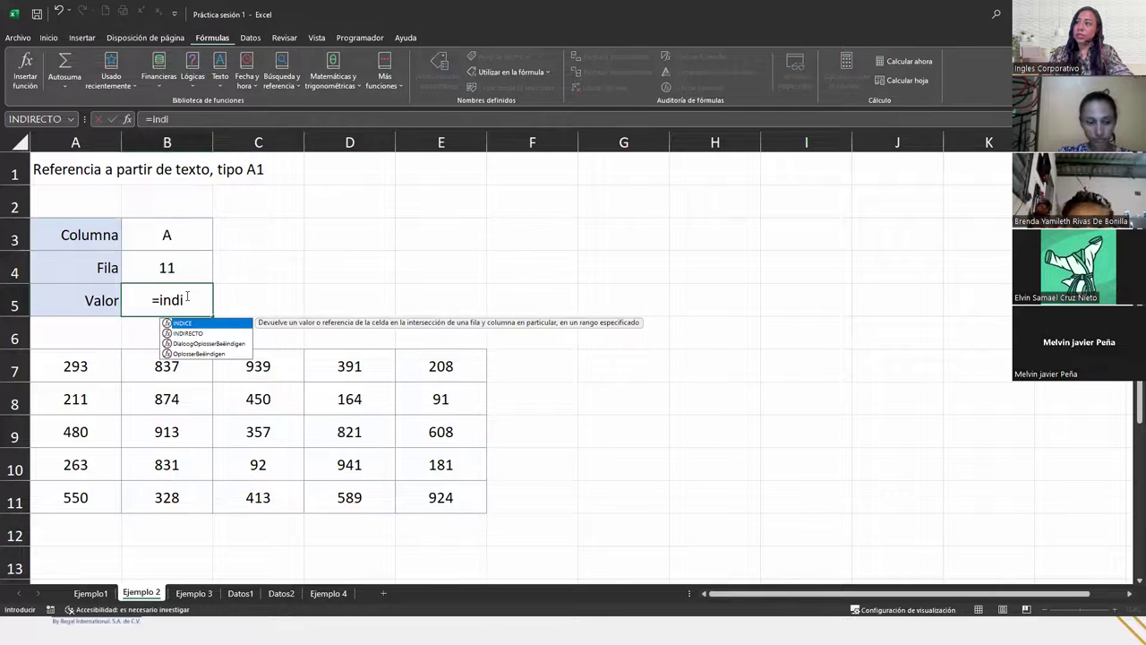
key("Down")
key("Tab")
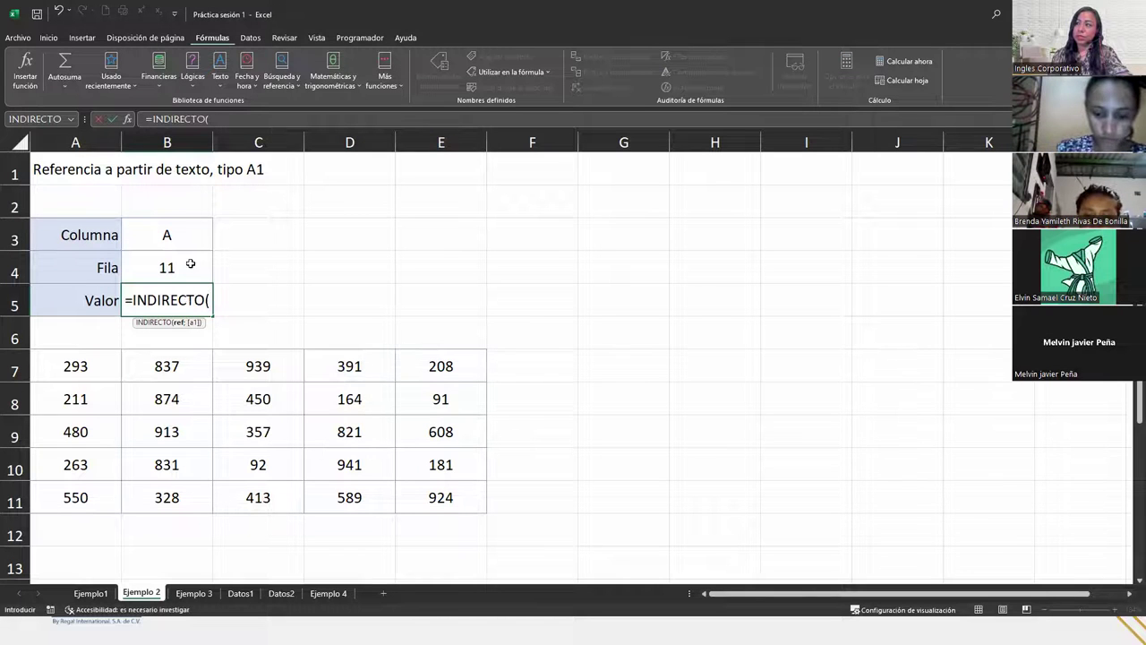
left_click(192, 235)
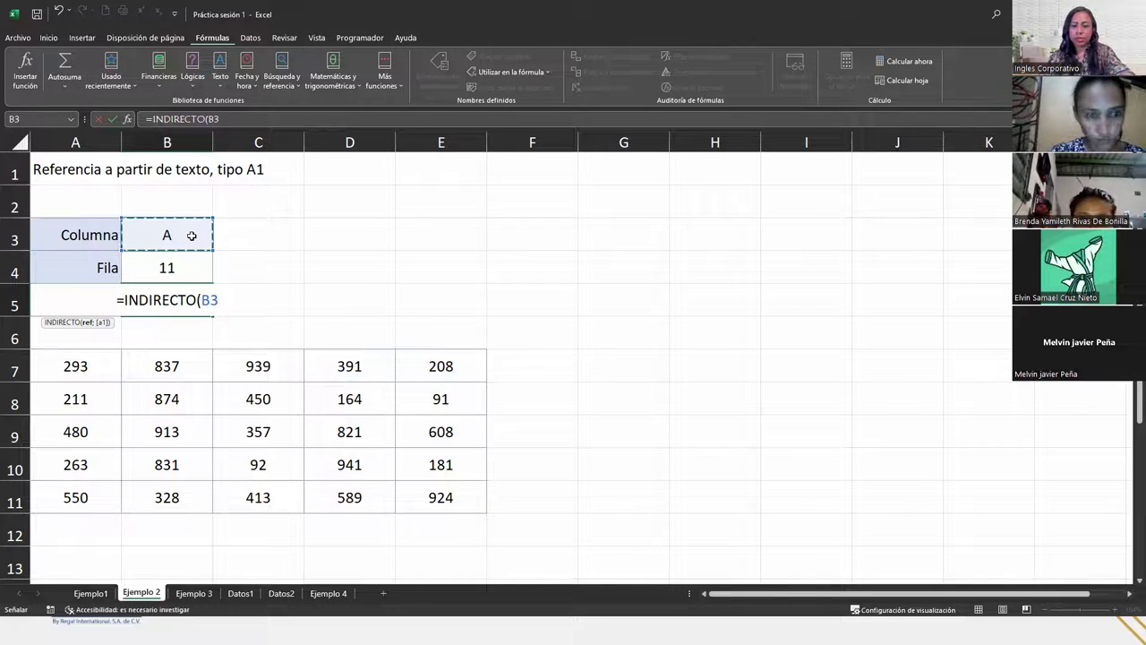
type("&")
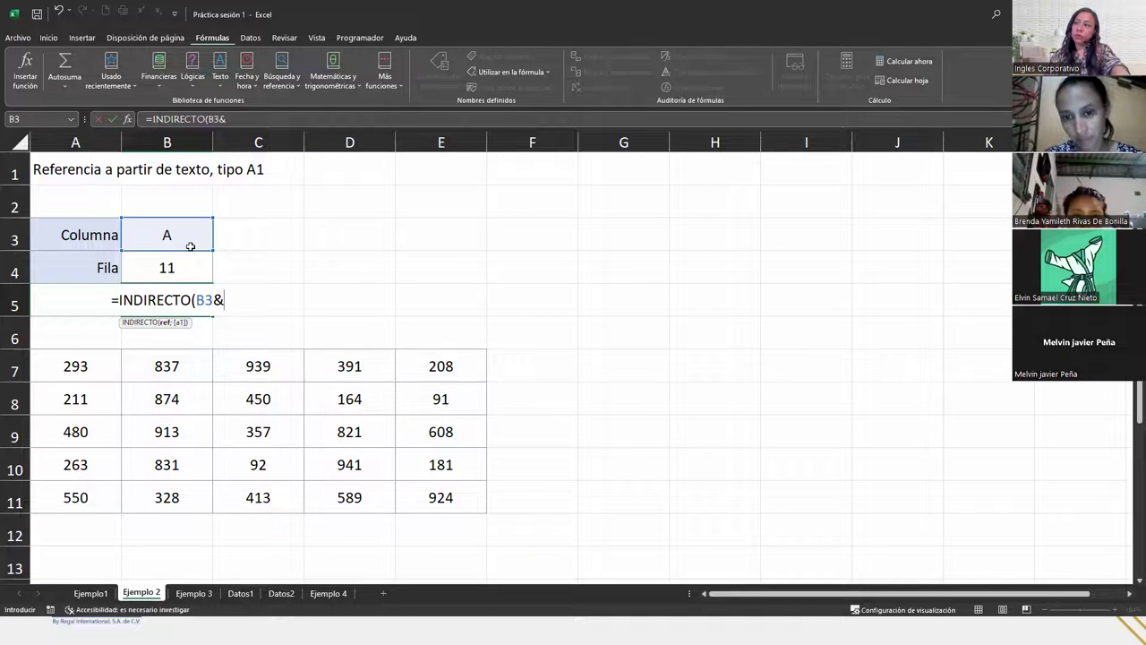
left_click(186, 268)
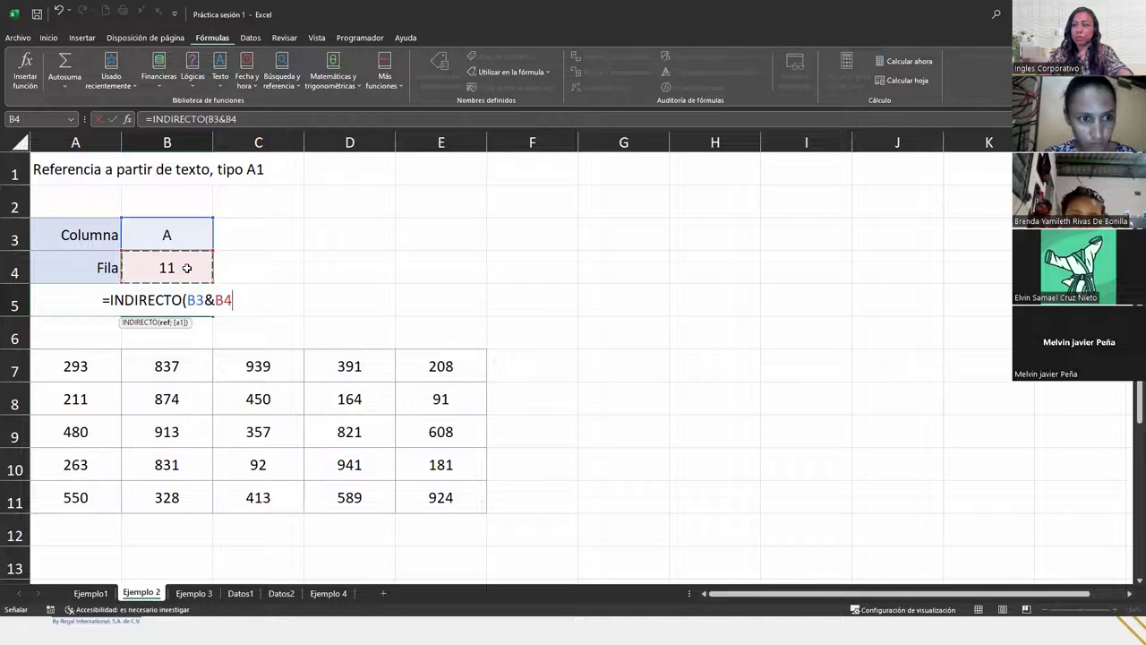
type(")")
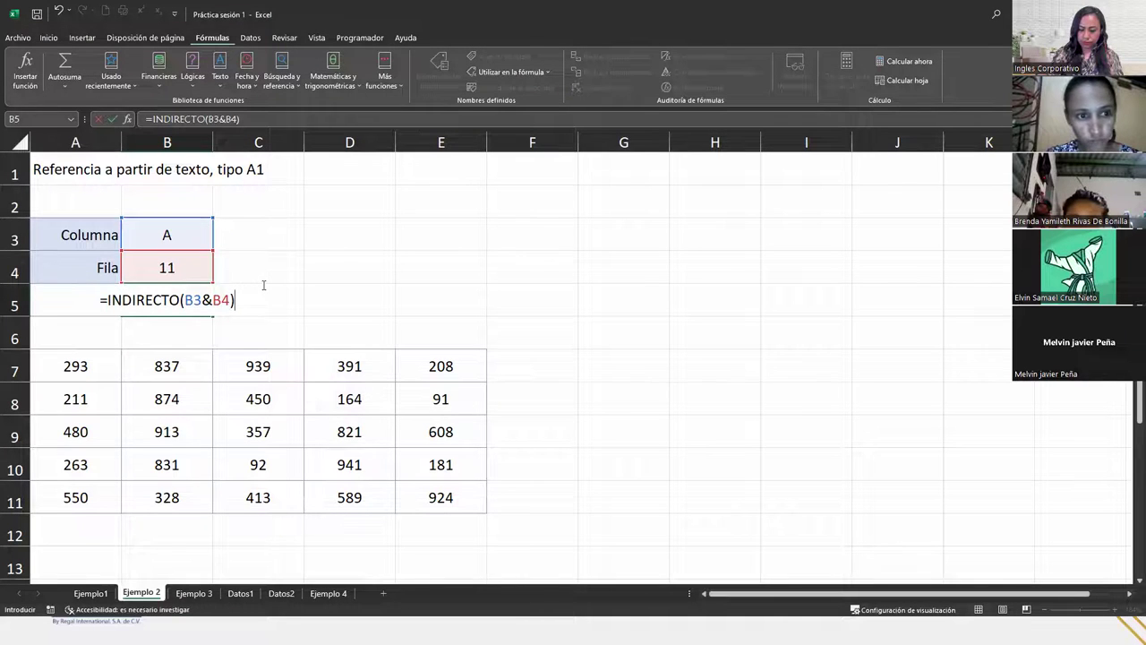
key("Return")
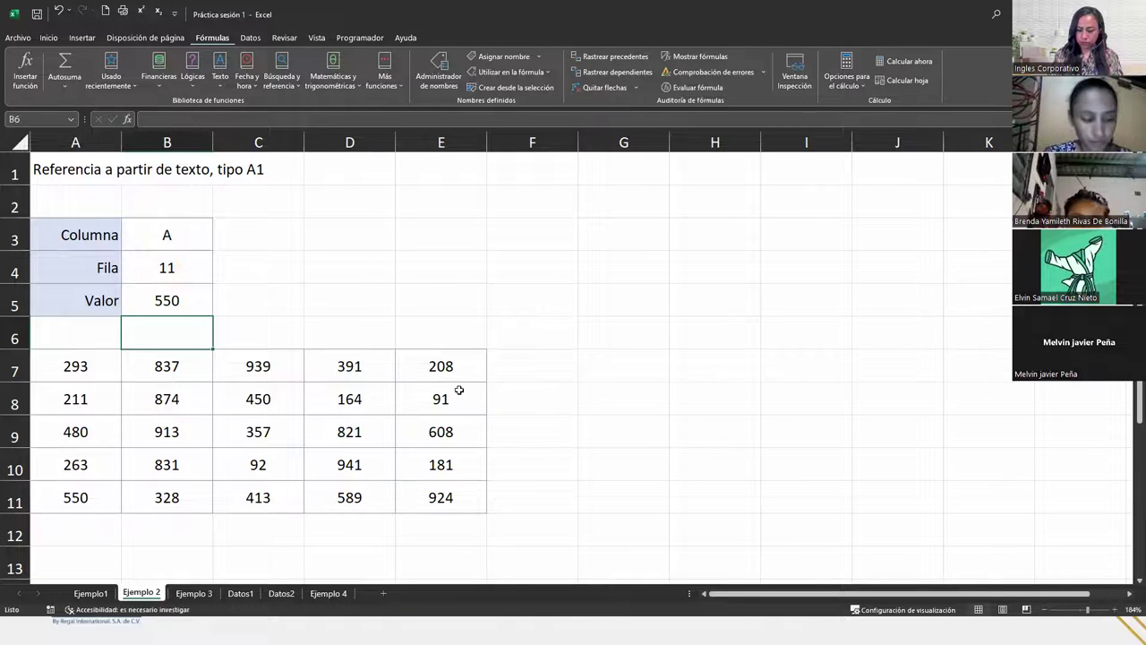
Review the INDIRECTO formula in cell B5 and the column letter in B3 that it uses
left_click(171, 300)
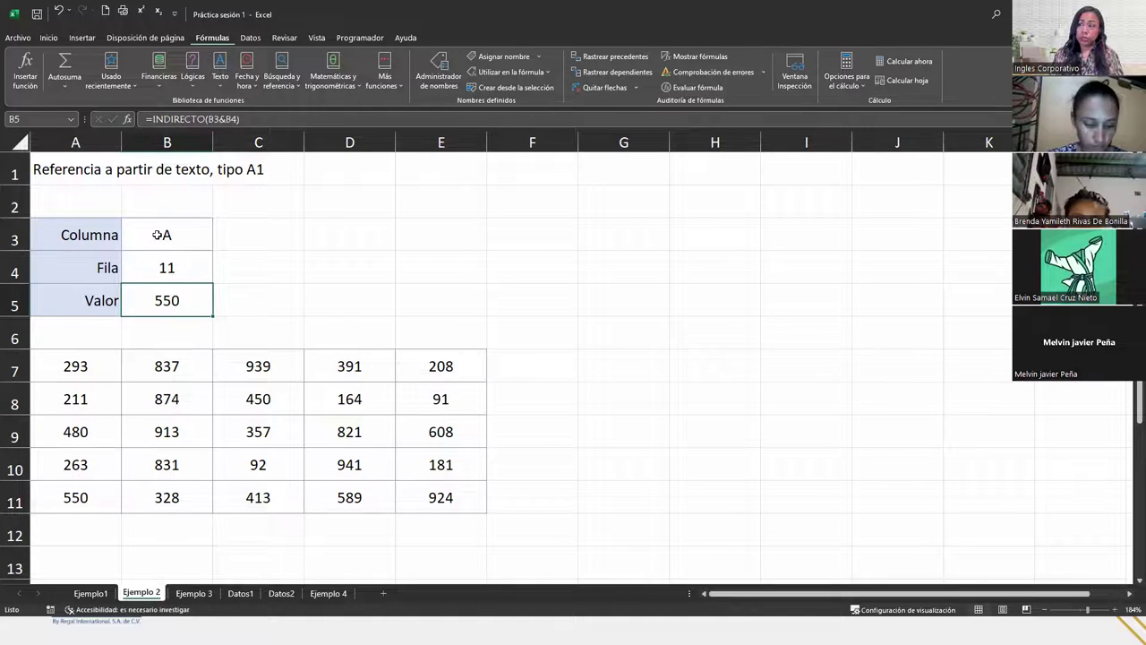
left_click(157, 235)
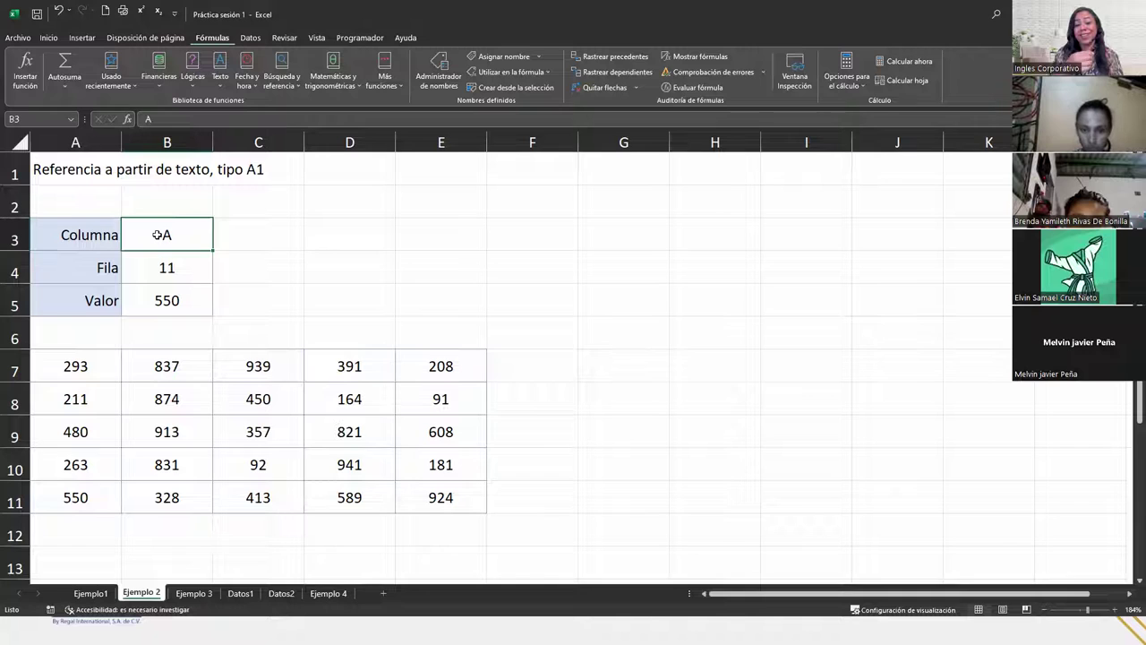
Change the Columna cell B3 to E and the Fila cell B4 to 9
key("BackSpace")
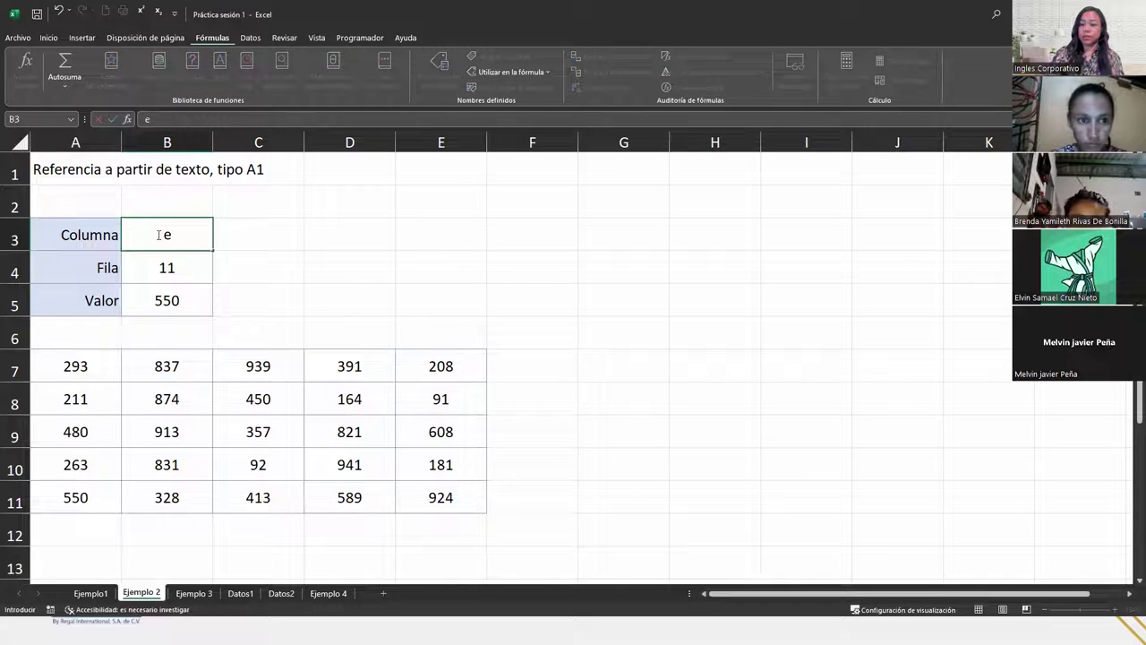
type("E")
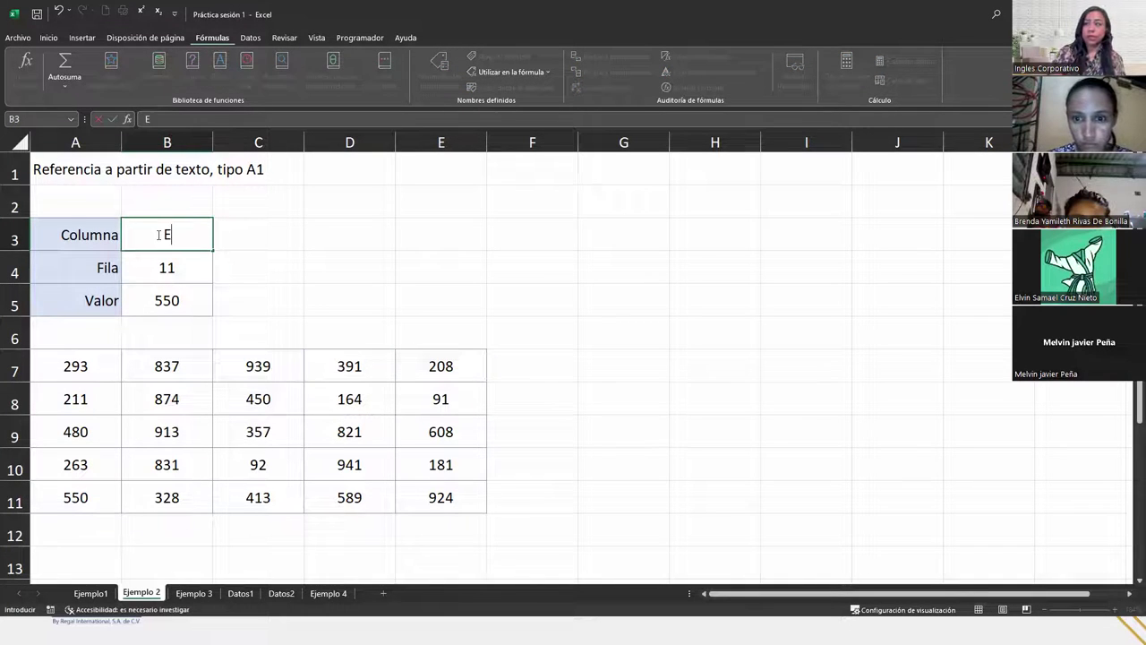
key("Return")
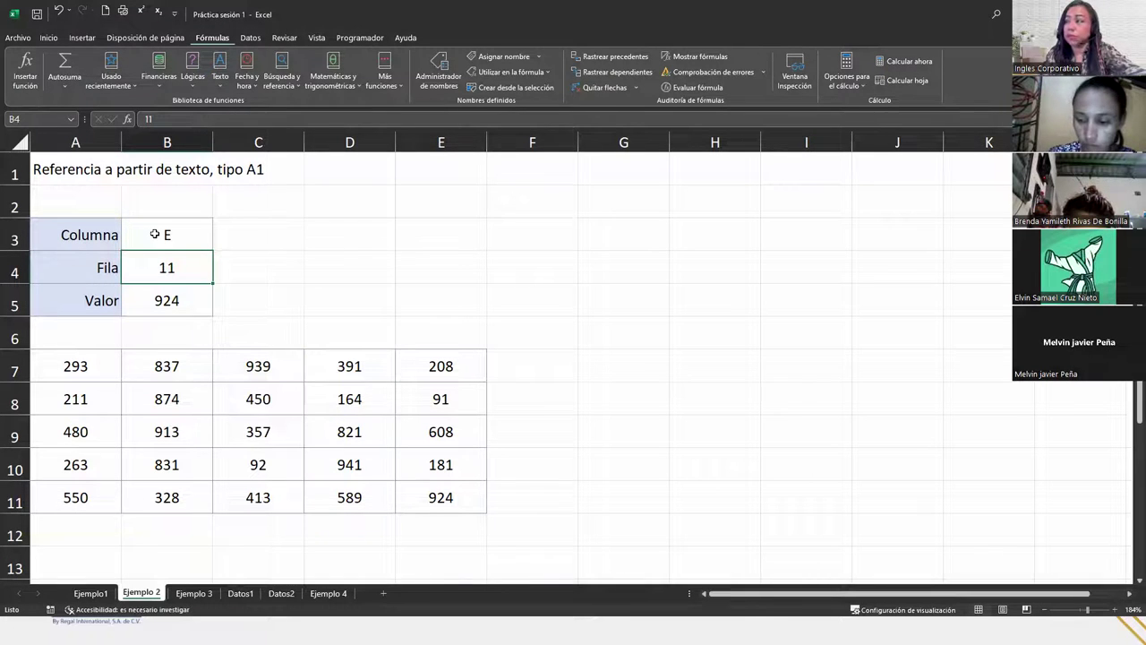
type("9")
key("Return")
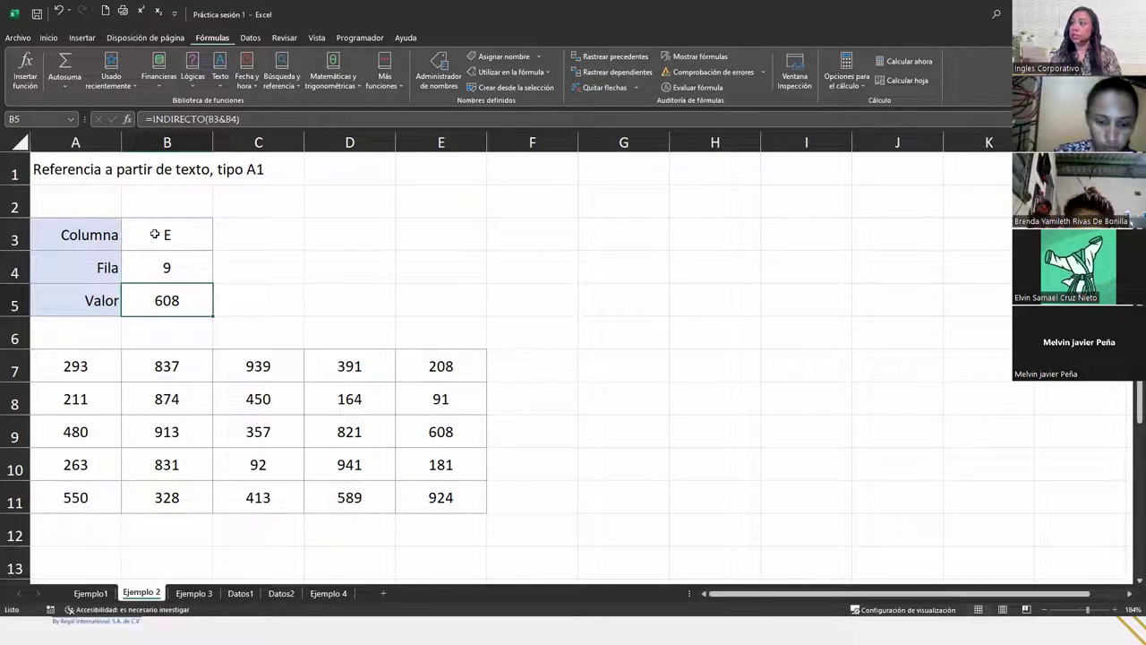
Highlight column E and row 9 and mark the cell where they cross
left_click(445, 140)
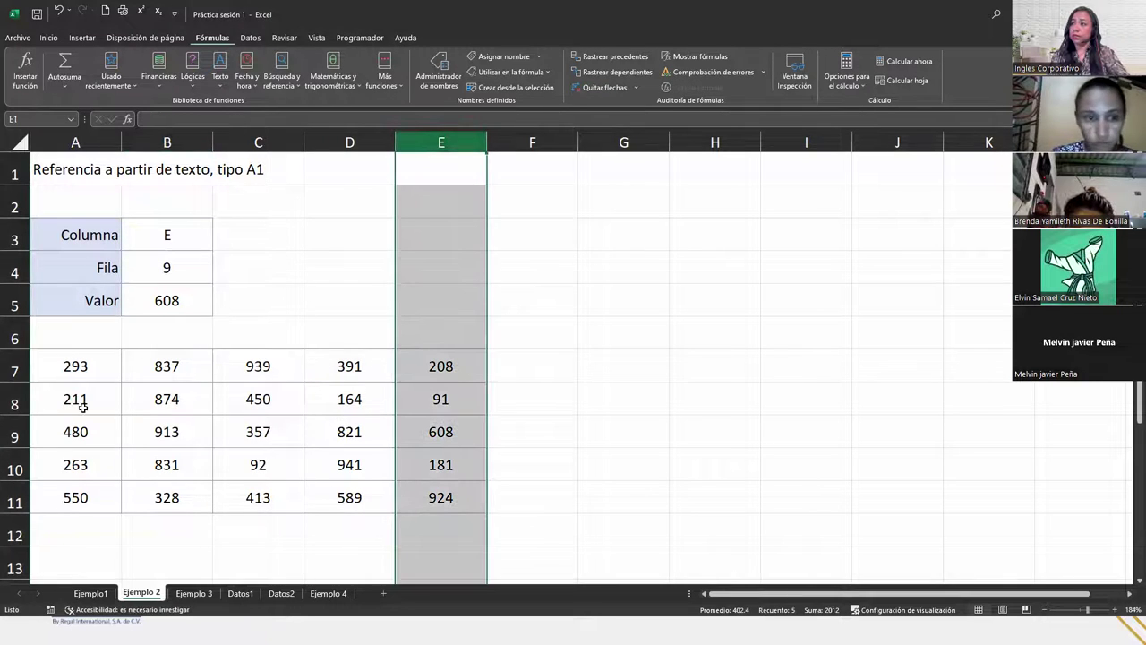
left_click(15, 432, "ctrl")
left_click(424, 429, "ctrl")
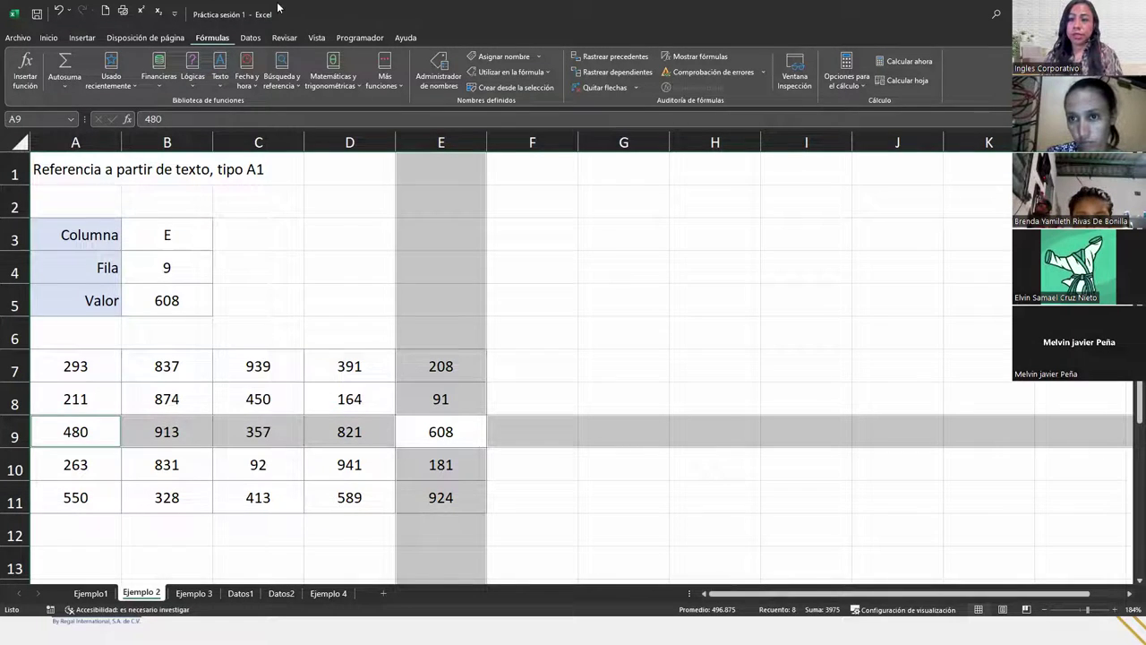
Review the Valor formula in B5 and the Columna and Fila cells that feed it
left_click(168, 300)
left_click(174, 237)
left_click(175, 257)
left_click(180, 237)
left_click(186, 272)
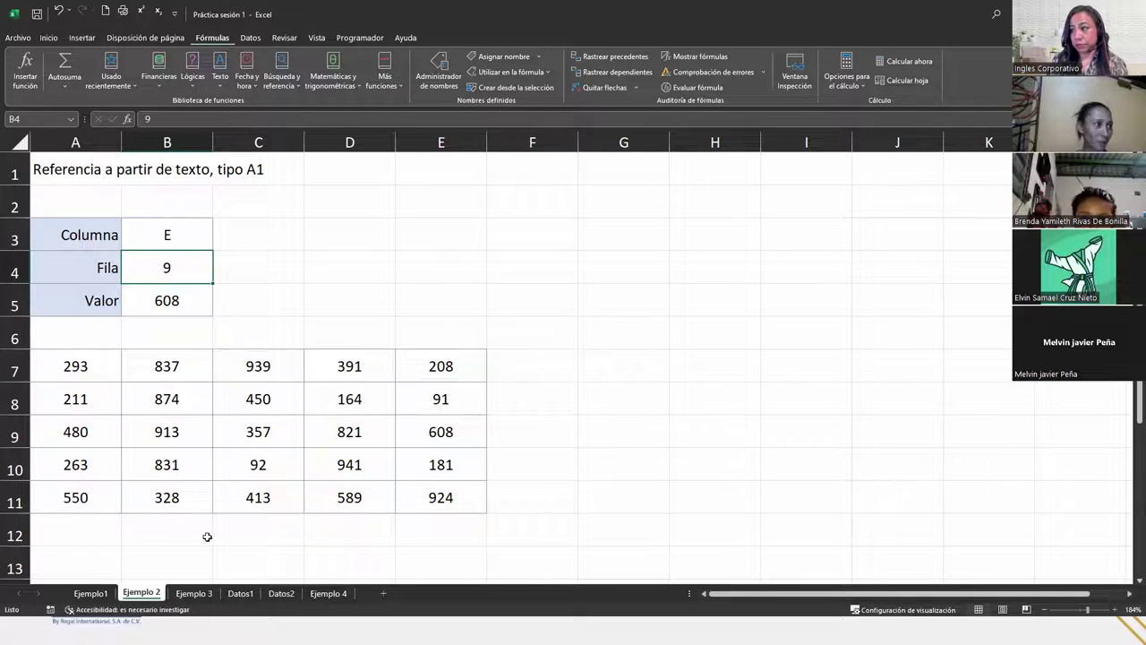
Open the Ejemplo 3 sheet and zoom it so the table and the note below it fit the window
left_click(195, 593)
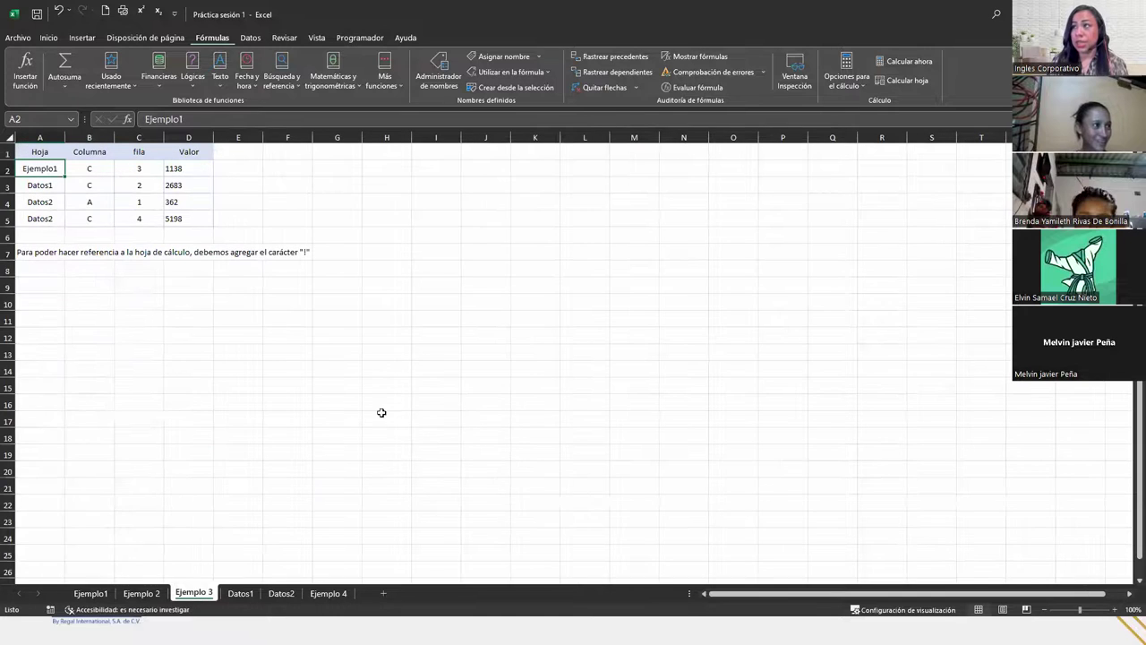
left_click_drag(39, 152, 286, 273)
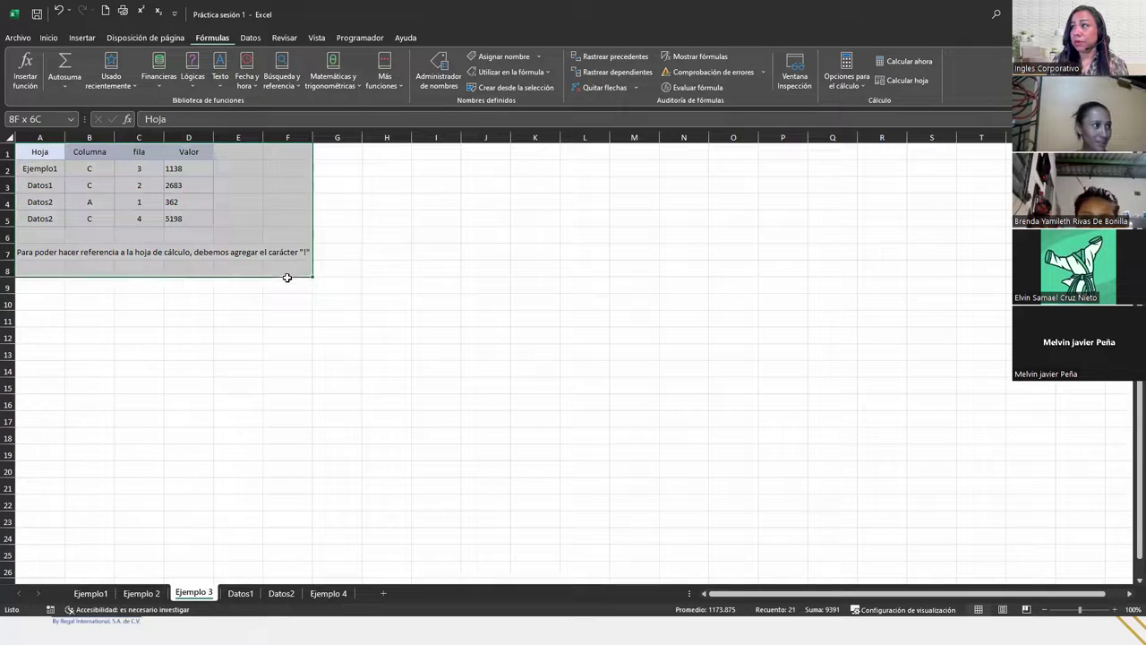
left_click(1132, 609)
left_click(841, 557)
left_click(832, 587)
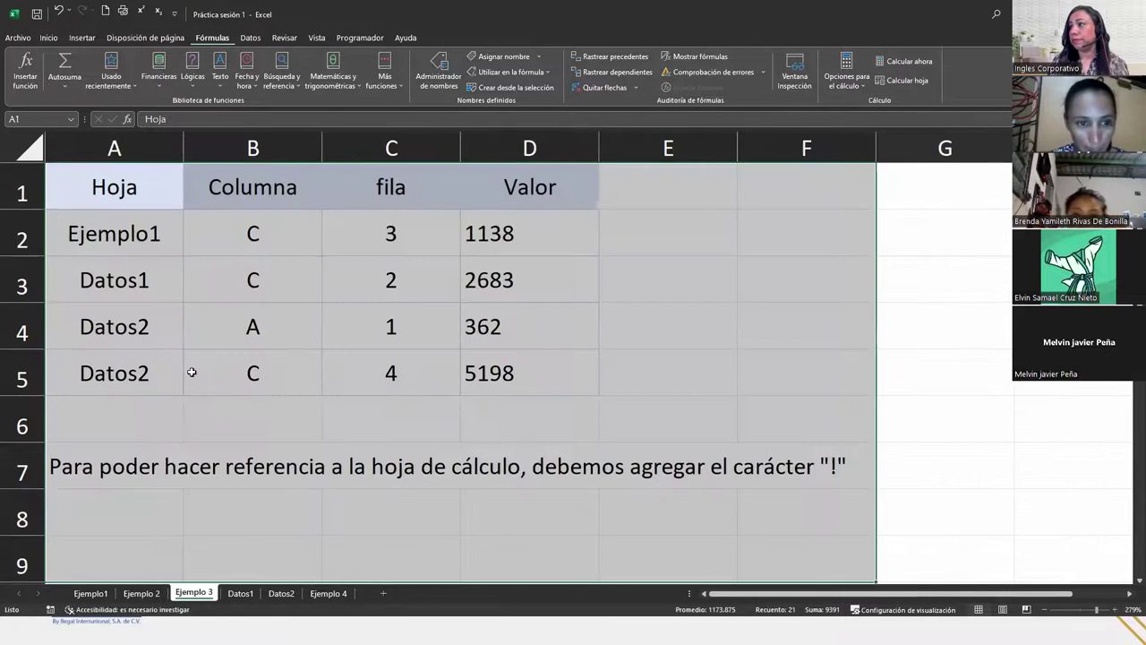
Clear the existing formulas from the Valor cells D2:D5, leaving D2 selected
left_click(397, 293)
left_click(493, 233)
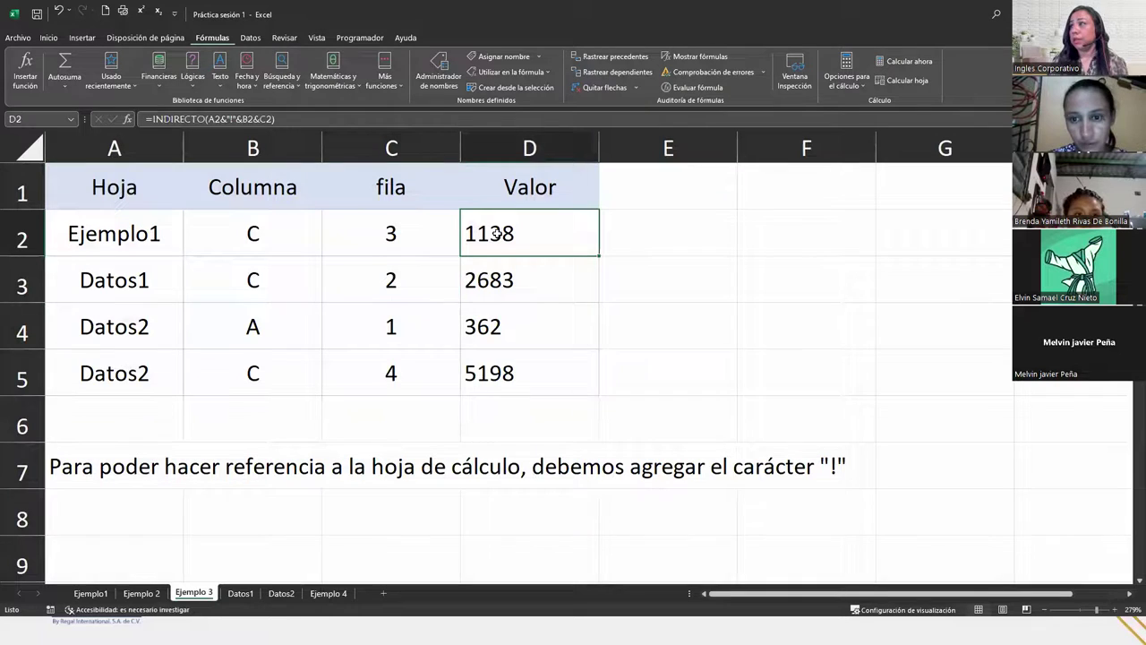
left_click_drag(493, 233, 509, 376)
key("Delete")
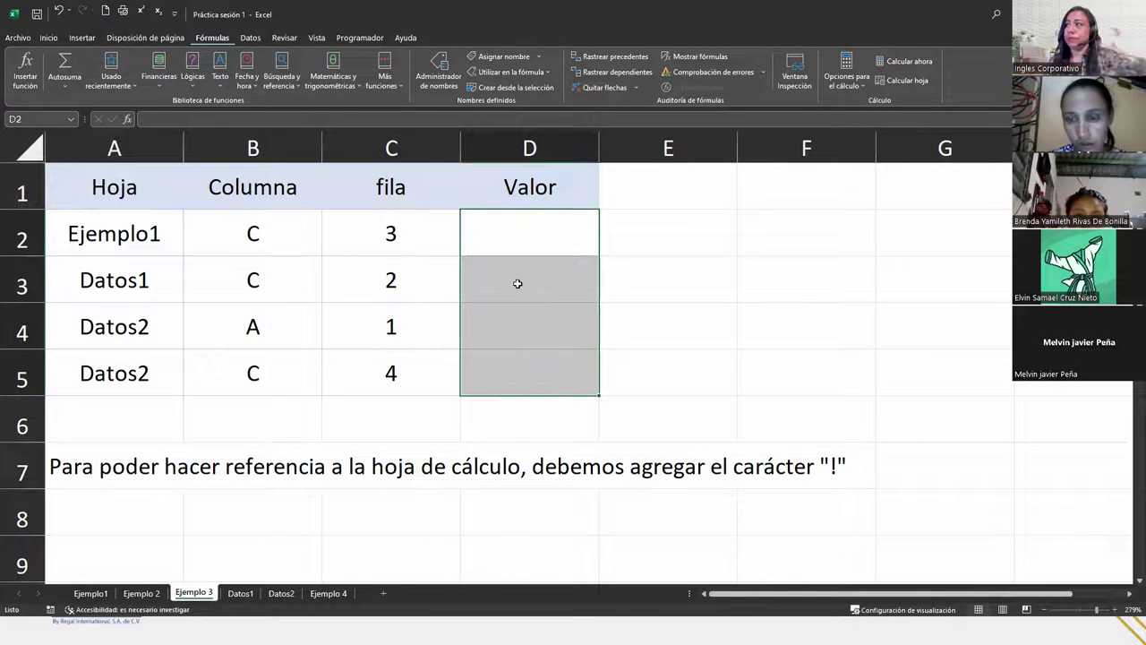
left_click(519, 239)
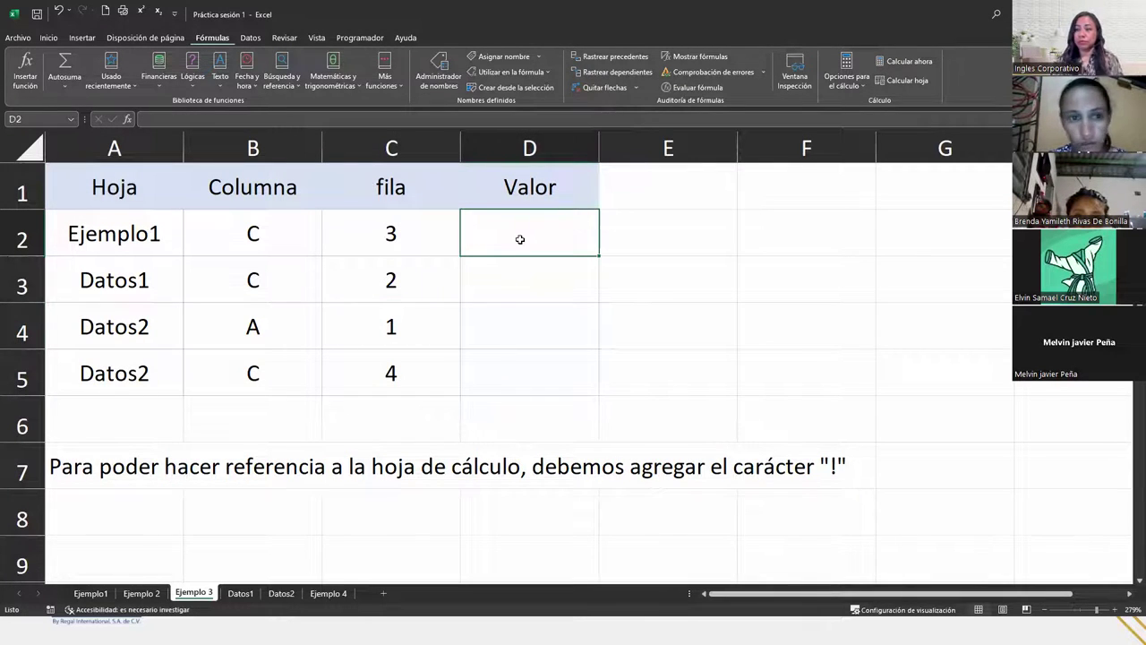
left_click_drag(532, 230, 528, 358)
left_click(533, 235)
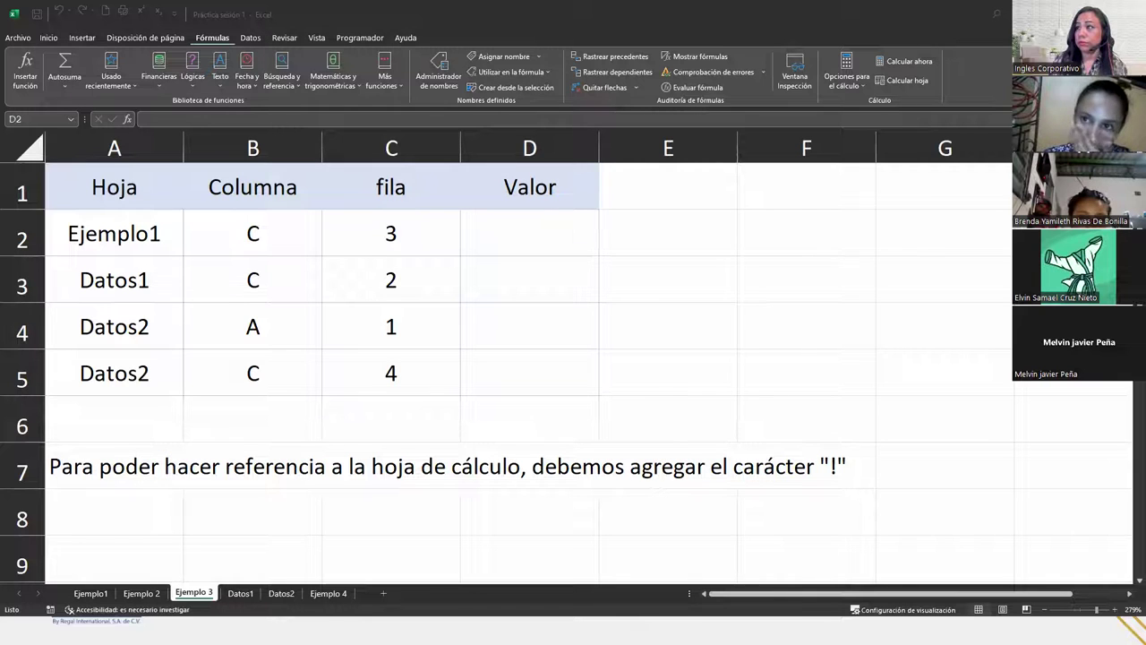
Change the first Hoja entry in A2 to Datos1 and return to the Valor cell D2
left_click(144, 237)
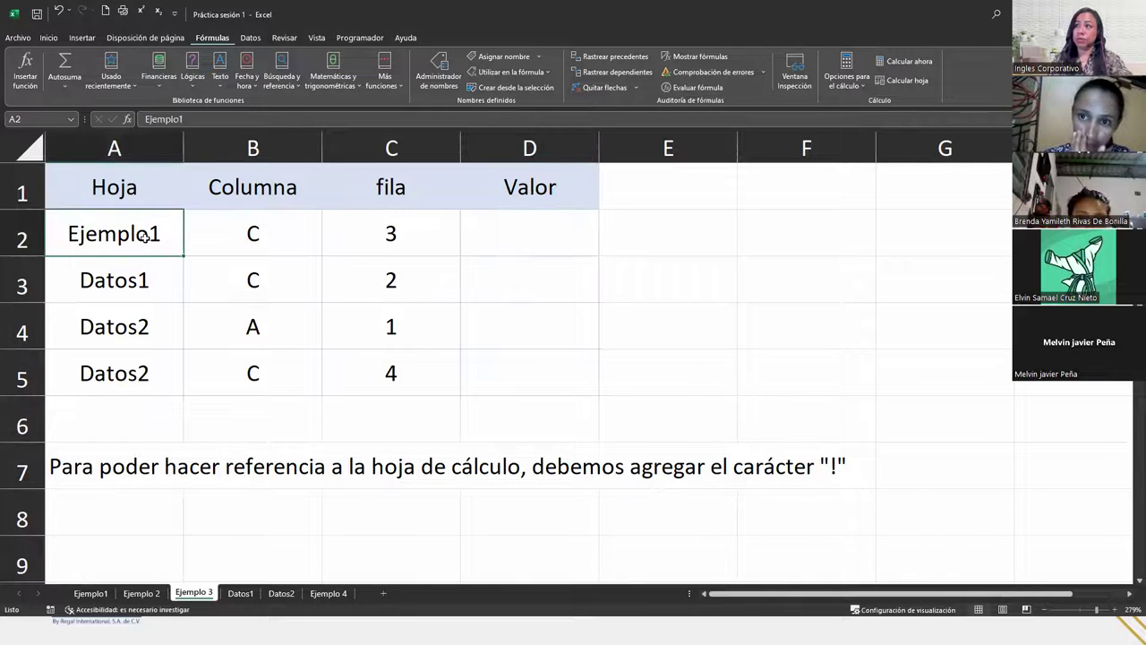
type("Datos")
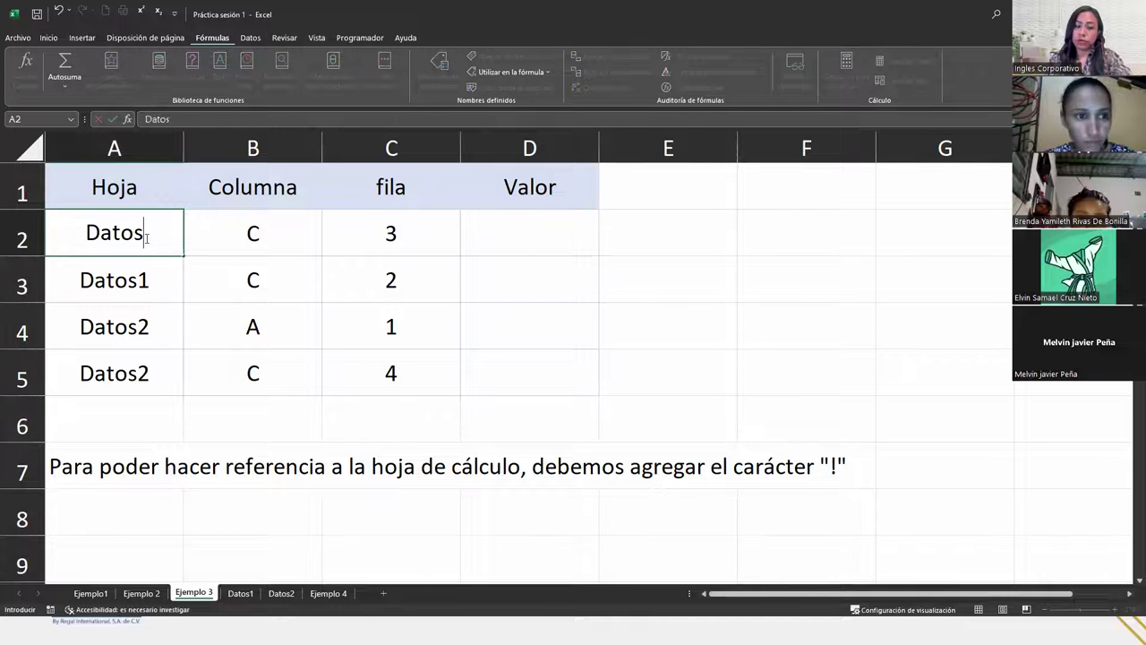
type("1")
key("Return")
left_click(498, 240)
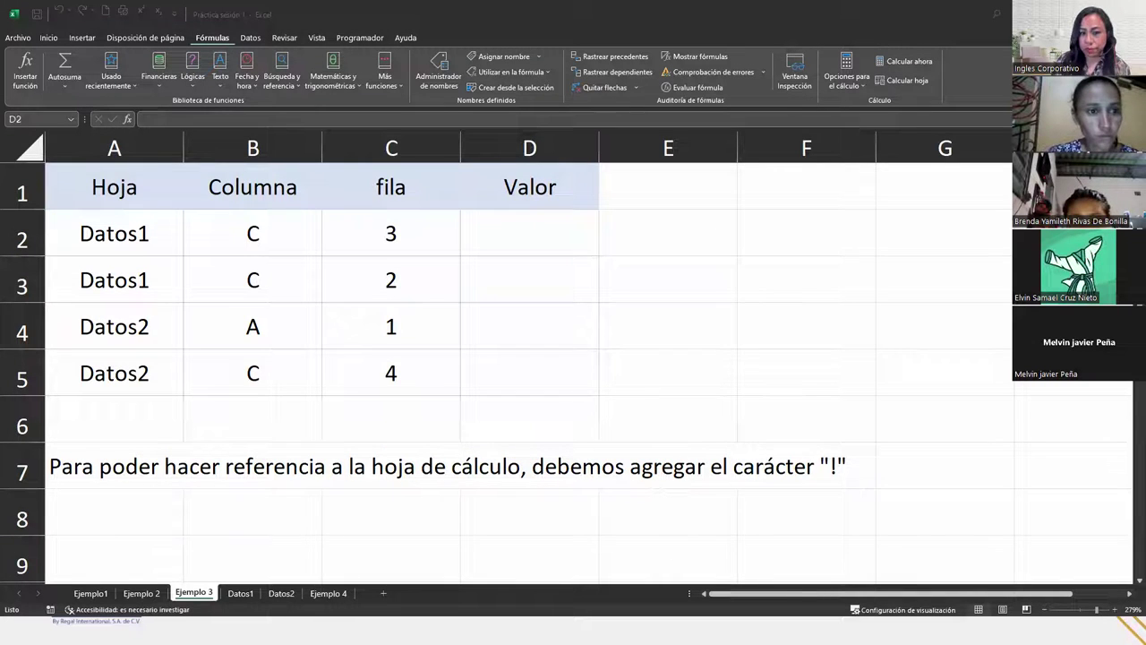
left_click(528, 246)
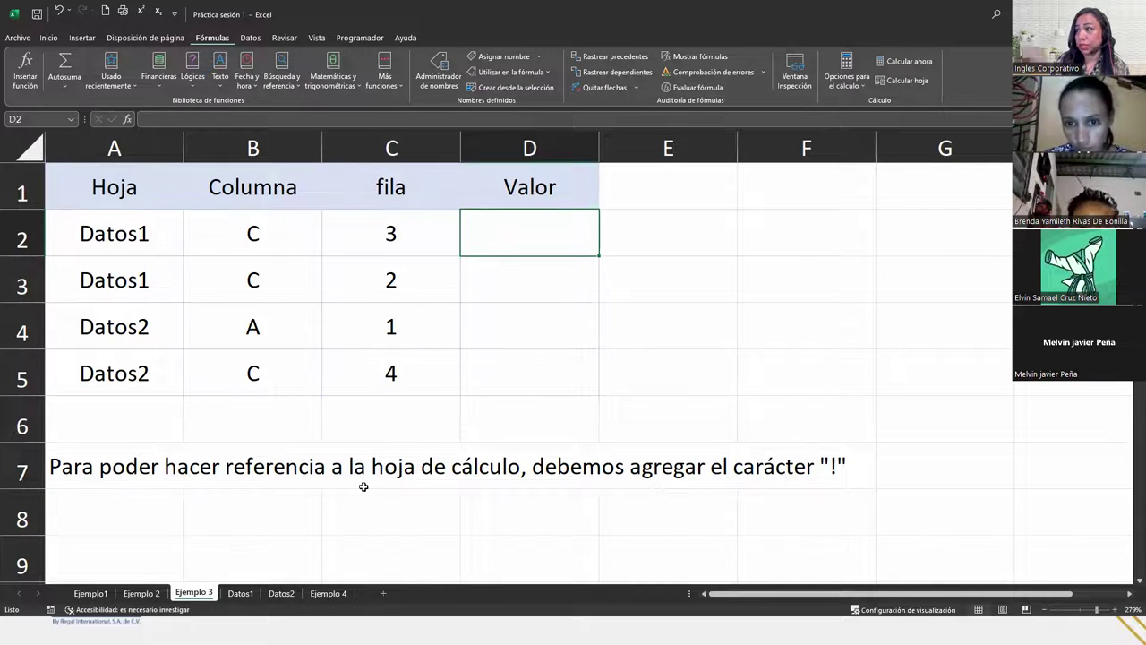
Open the Datos1 sheet and zoom it so the range A1:E8 fits the window
left_click(239, 595)
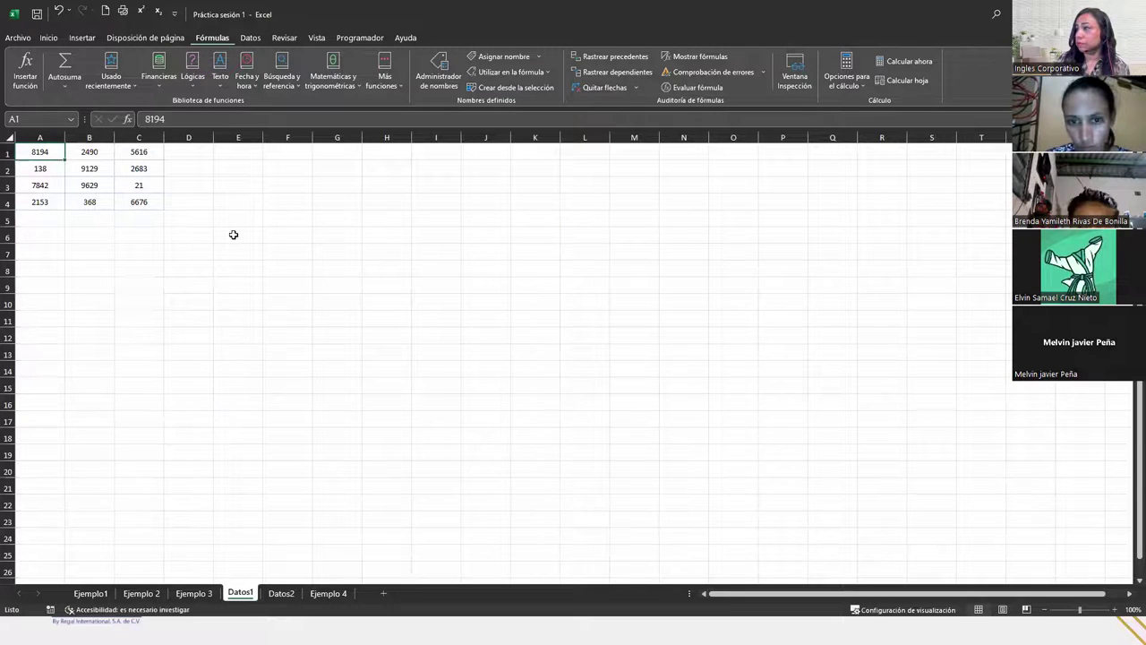
left_click_drag(38, 150, 242, 263)
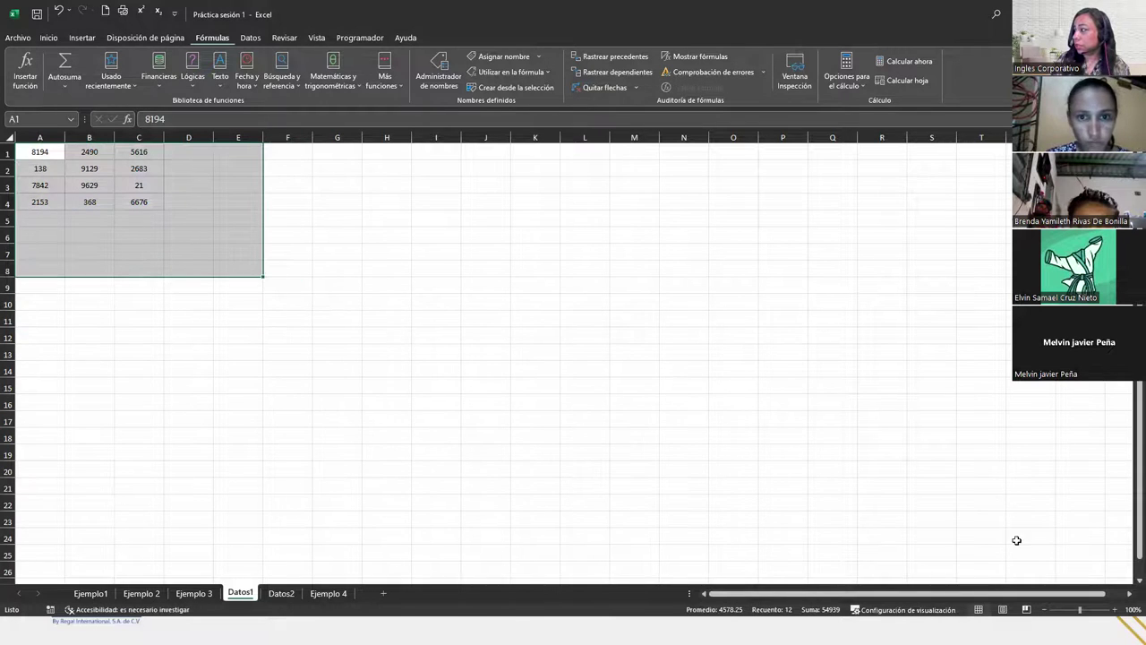
left_click(1132, 610)
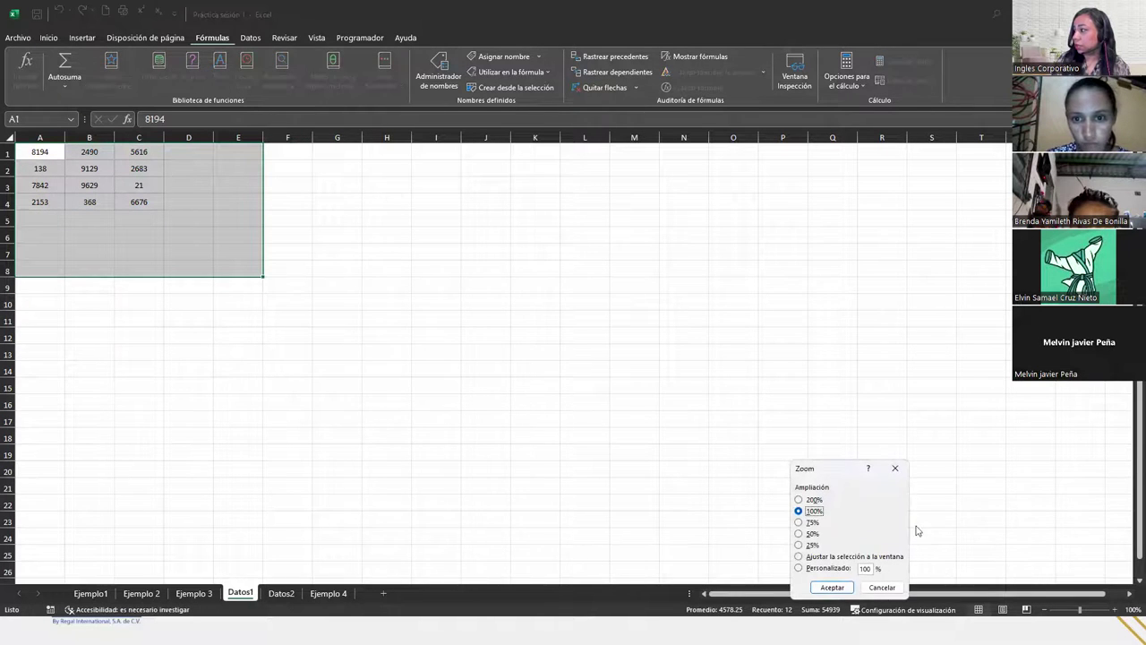
left_click(847, 557)
left_click(831, 587)
left_click(381, 236)
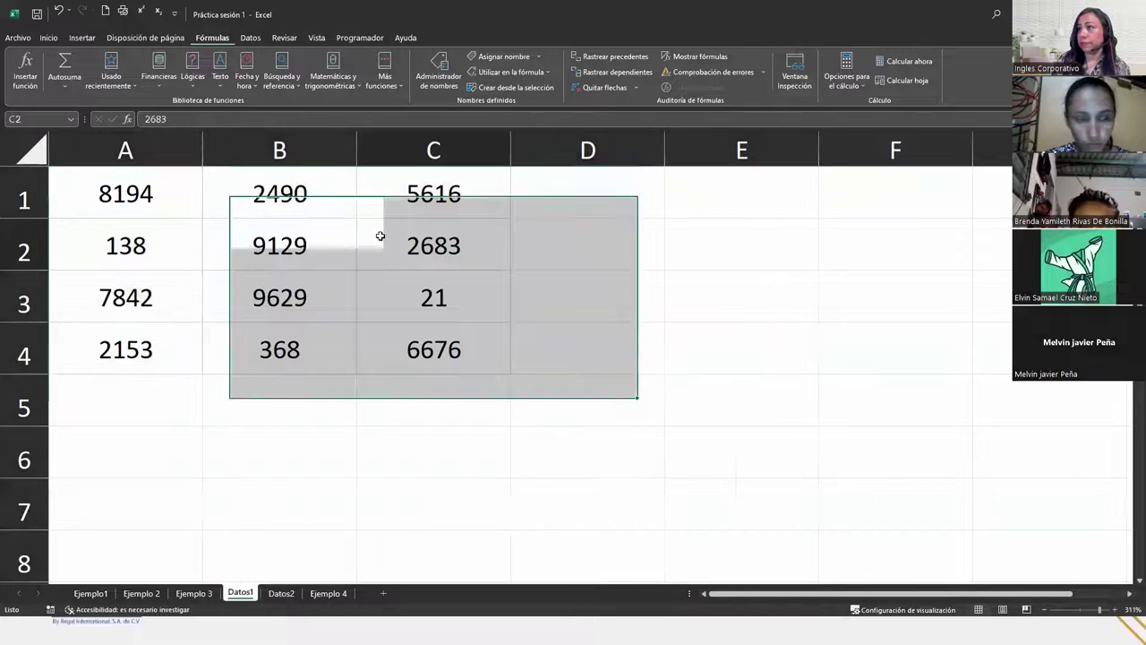
Open the Datos2 sheet and zoom it so the range A1:E7 fits the window
left_click(281, 597)
left_click_drag(42, 153, 238, 256)
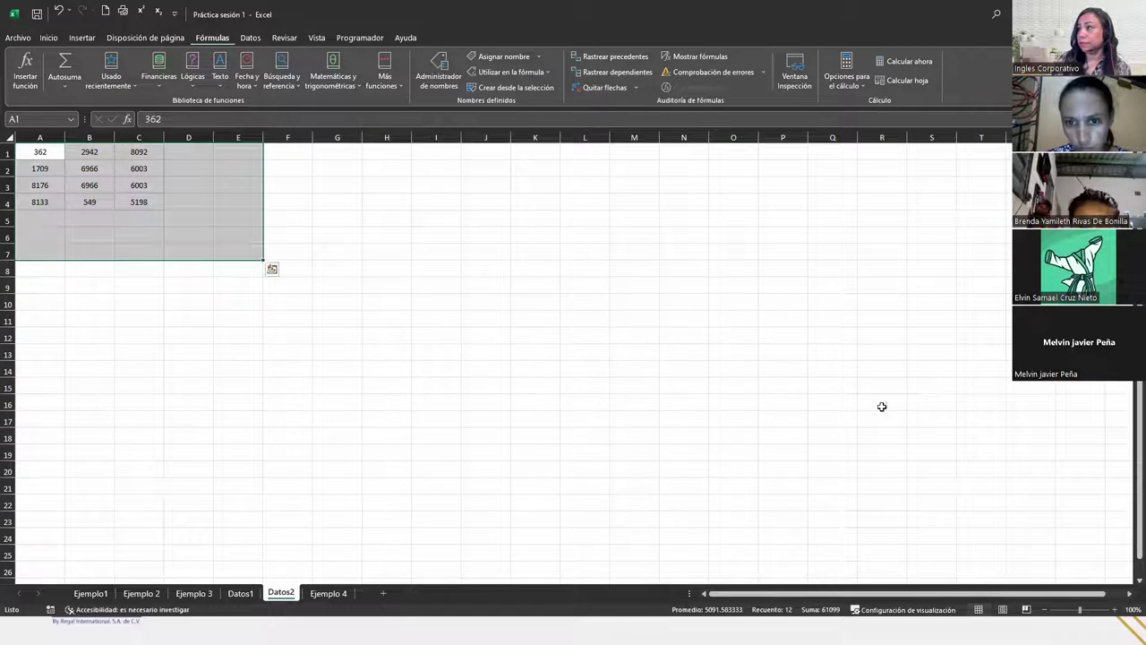
left_click(1133, 610)
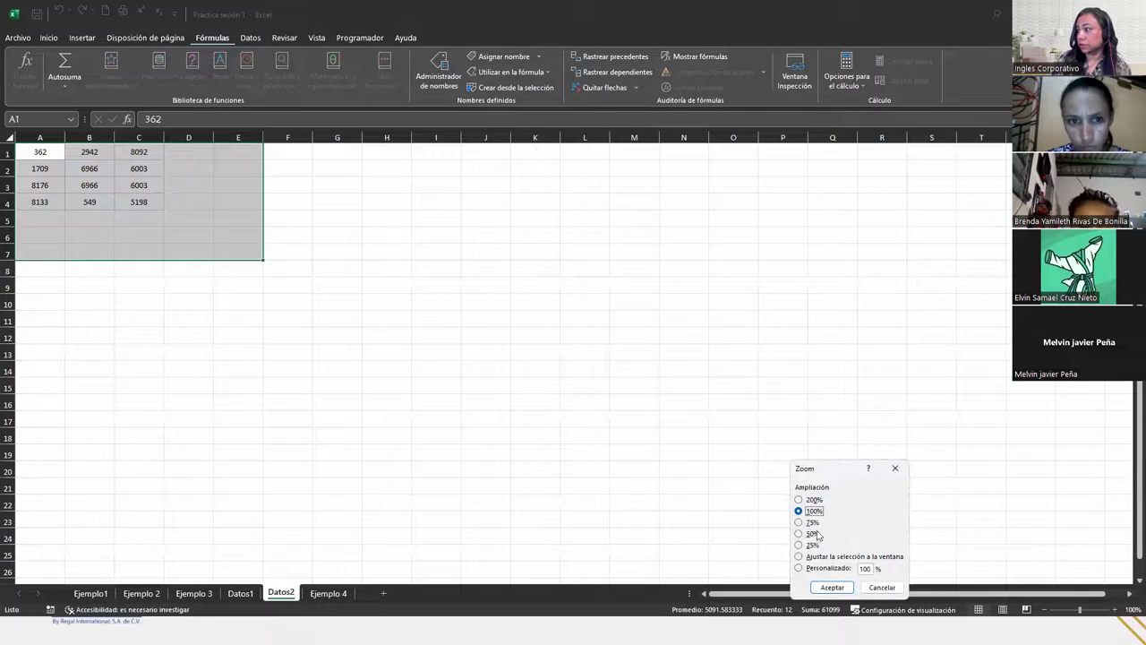
left_click(823, 557)
left_click(832, 586)
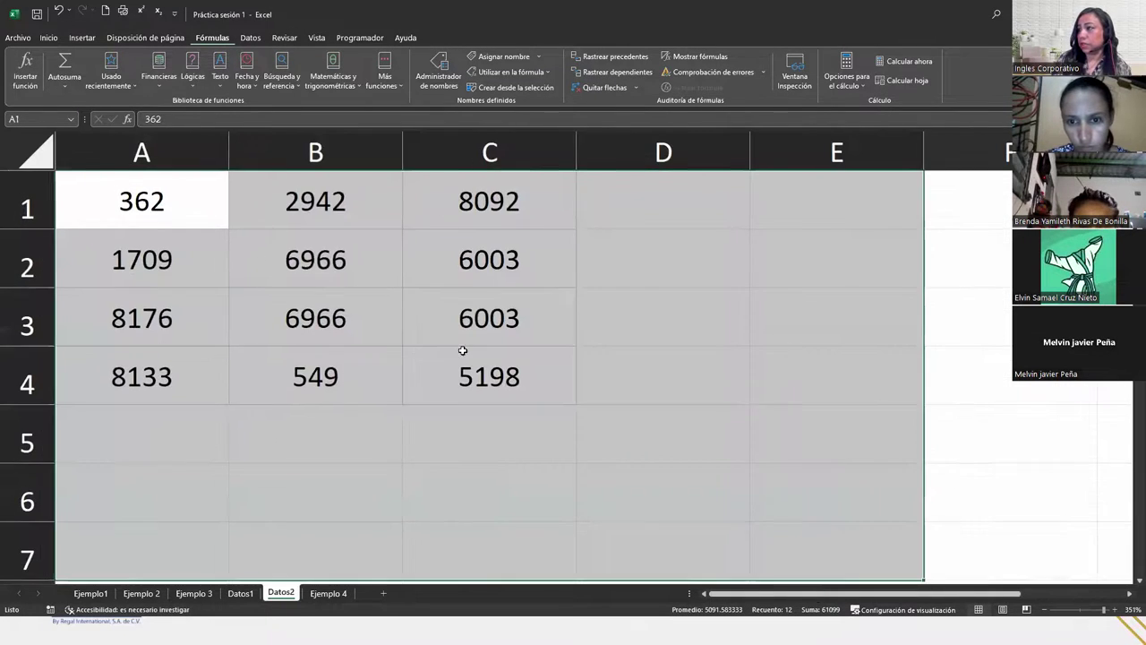
left_click(235, 224)
Return to Ejemplo 3 and review the Hoja, Columna and fila entries in row 2
left_click(193, 593)
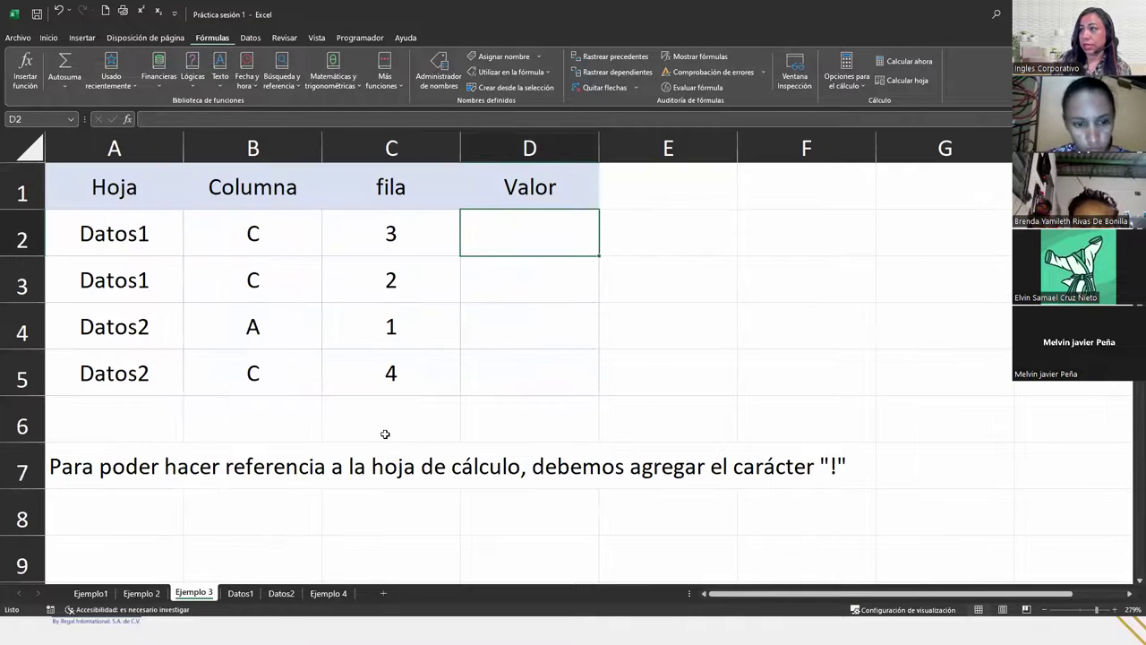
left_click(90, 224)
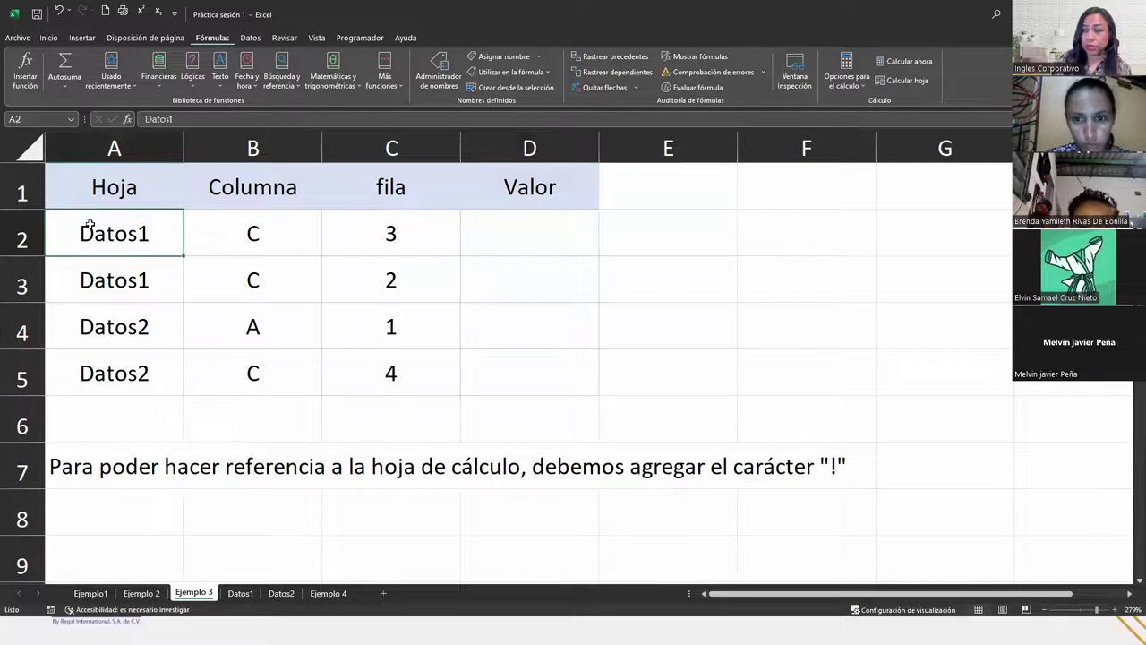
left_click(278, 231)
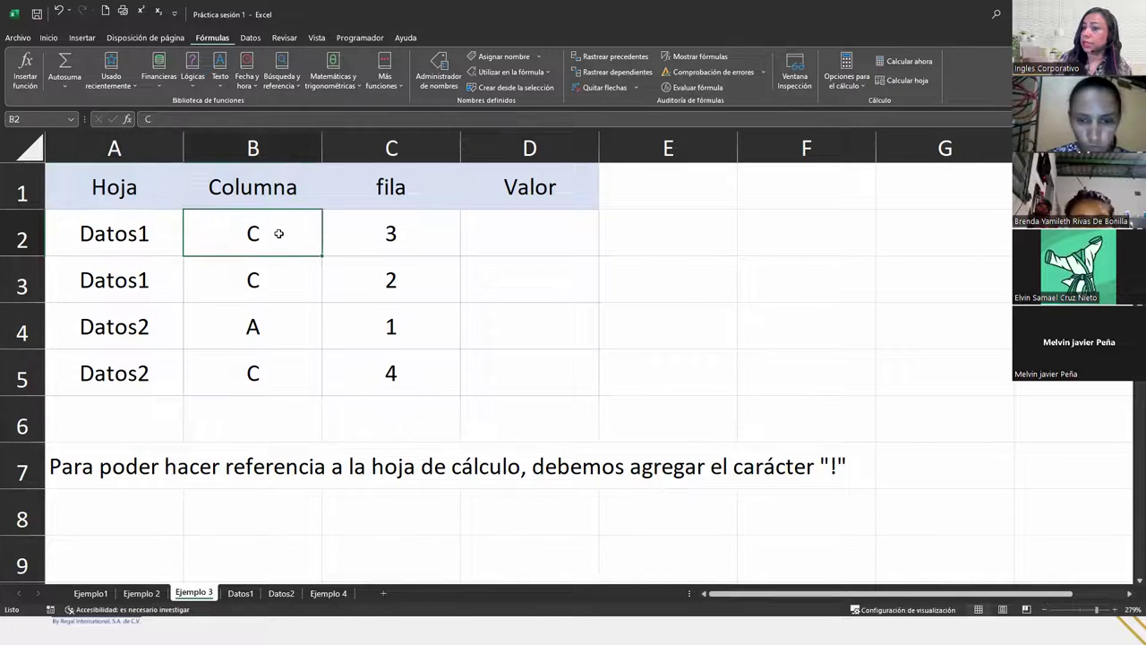
left_click(369, 228)
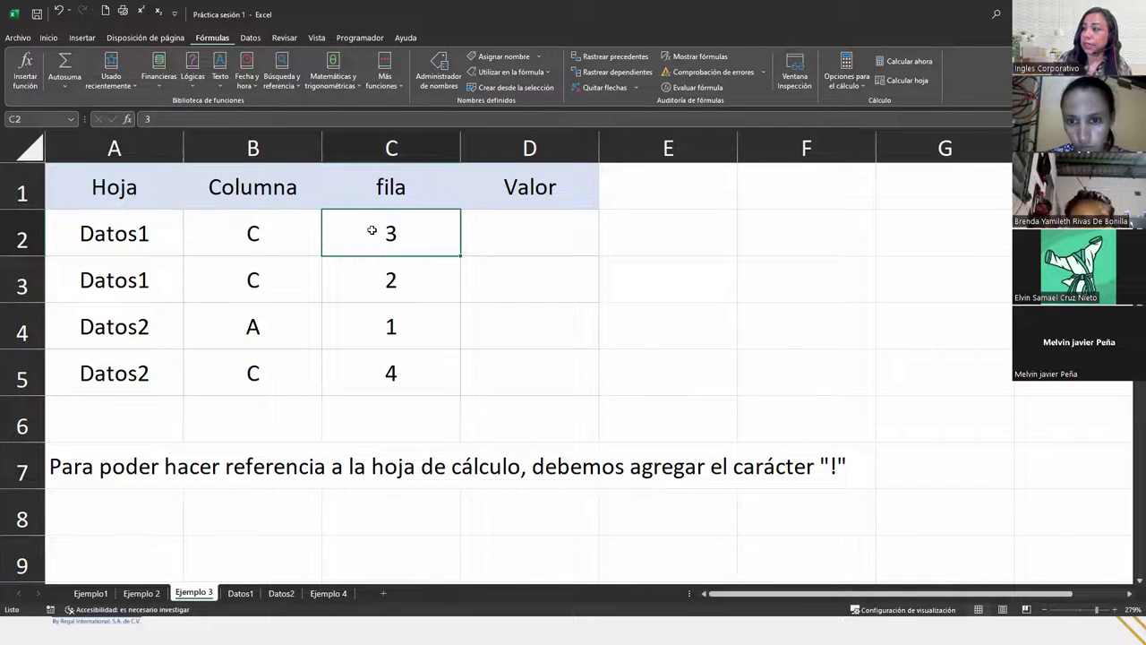
On Datos1, trace the crossing of column C with row 3, and compare it with column B and row 3
left_click(239, 593)
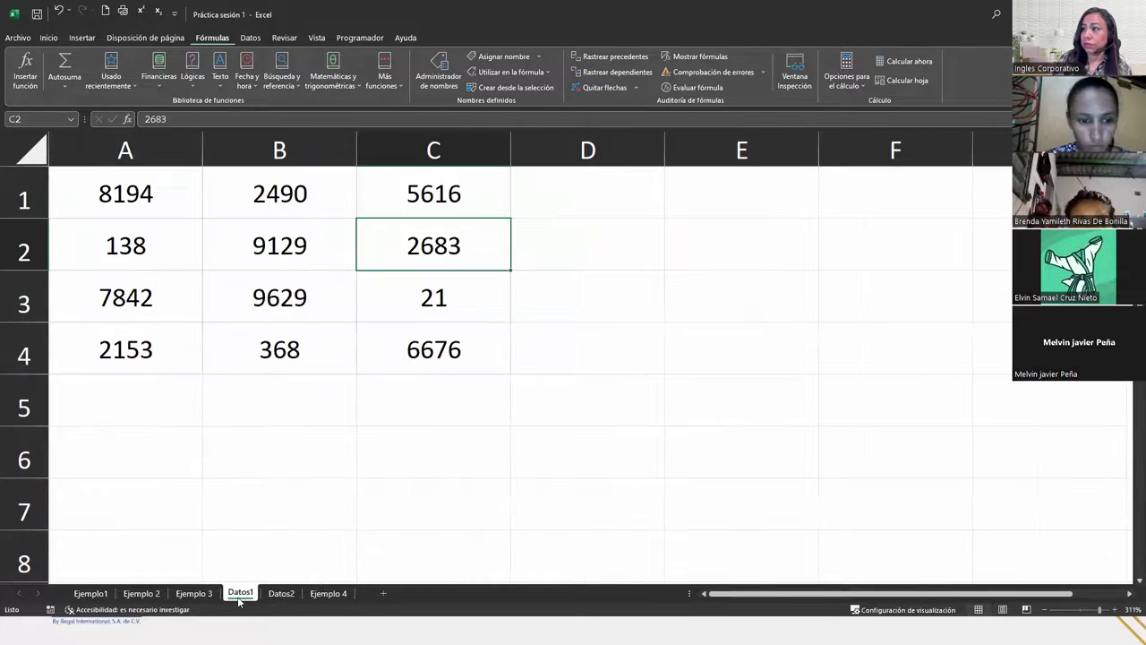
left_click(430, 149)
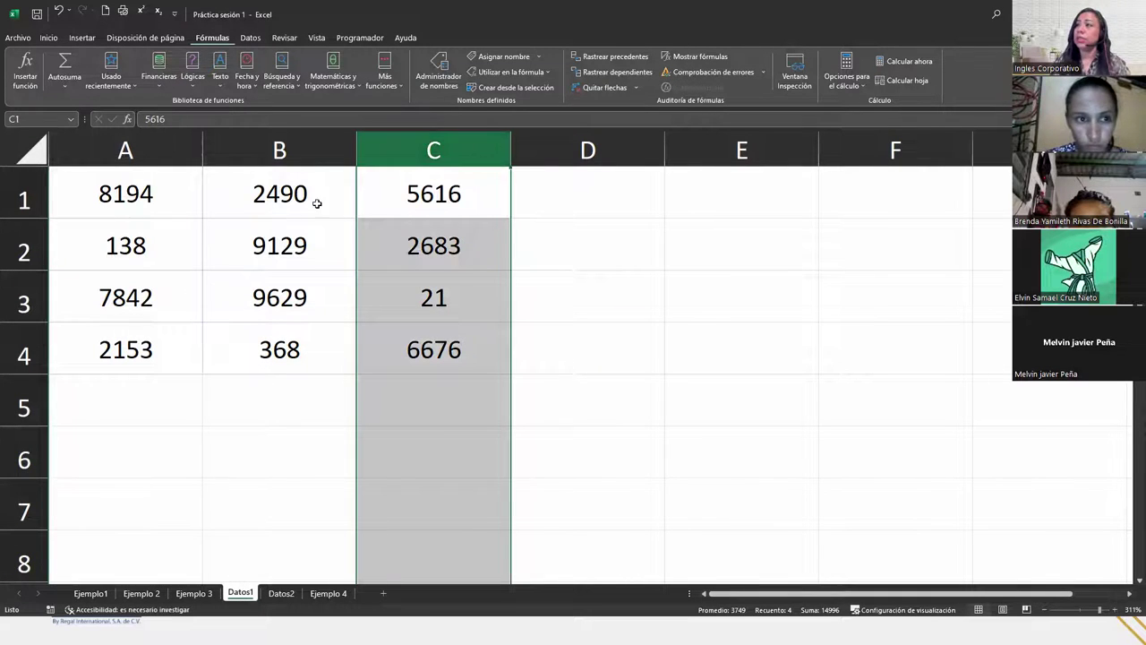
left_click(22, 300, "ctrl")
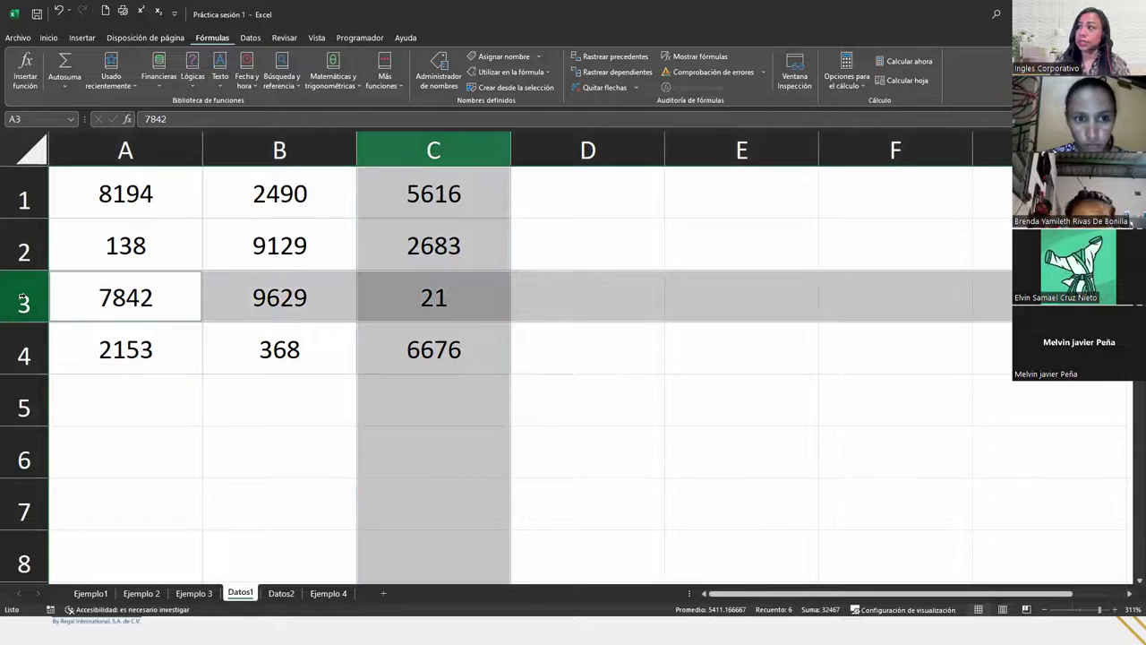
left_click(472, 293, "ctrl")
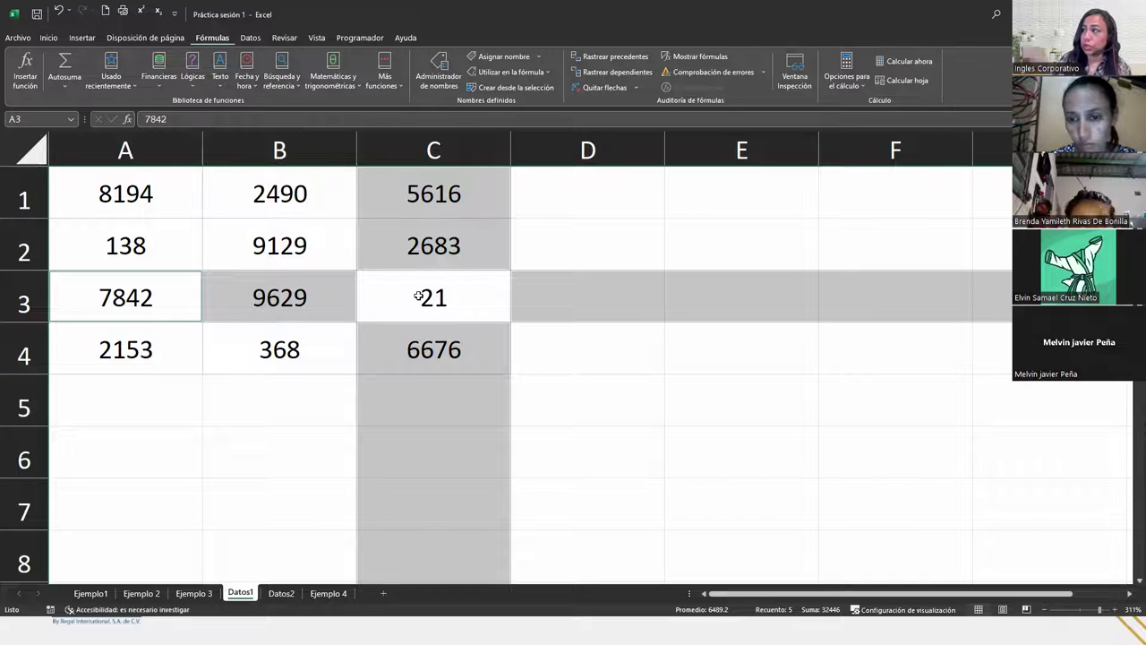
left_click(284, 150)
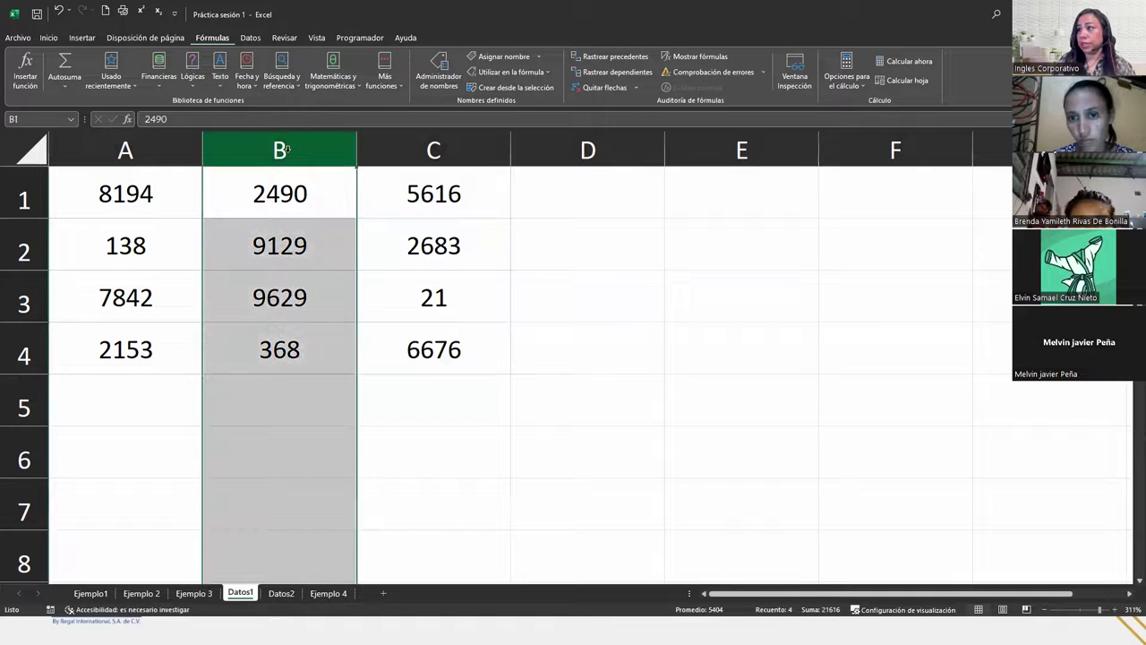
left_click(24, 299, "ctrl")
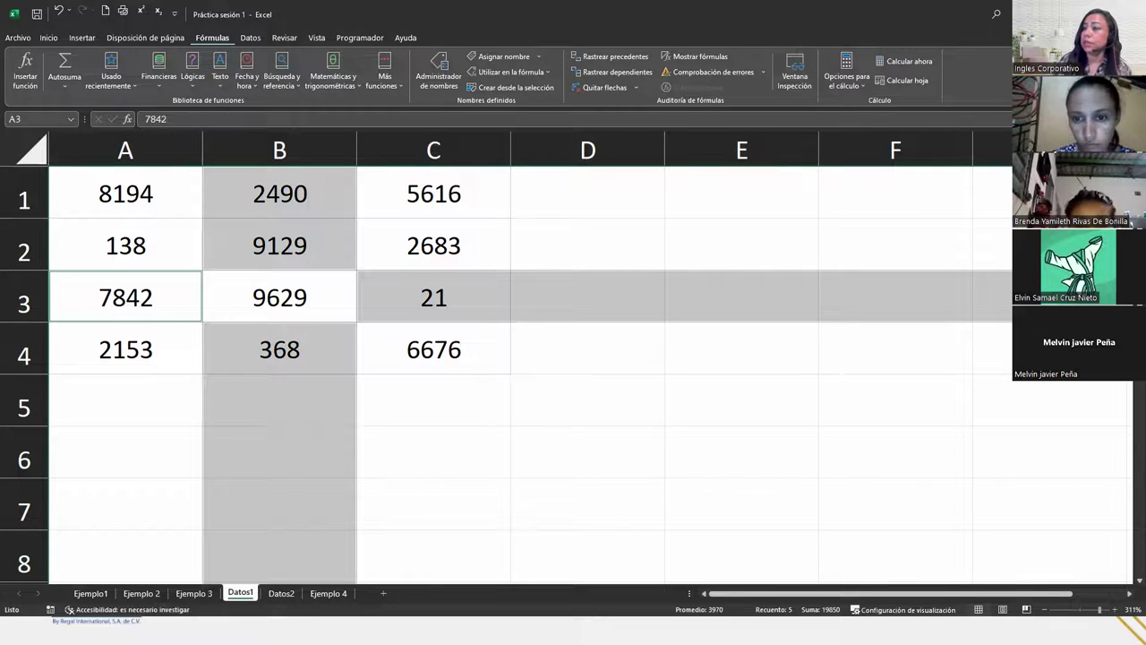
Go through the Valor cells D2 to D4 on Ejemplo 3 and check cell A1 on Datos2 for row 4
left_click(193, 592)
left_click(506, 229)
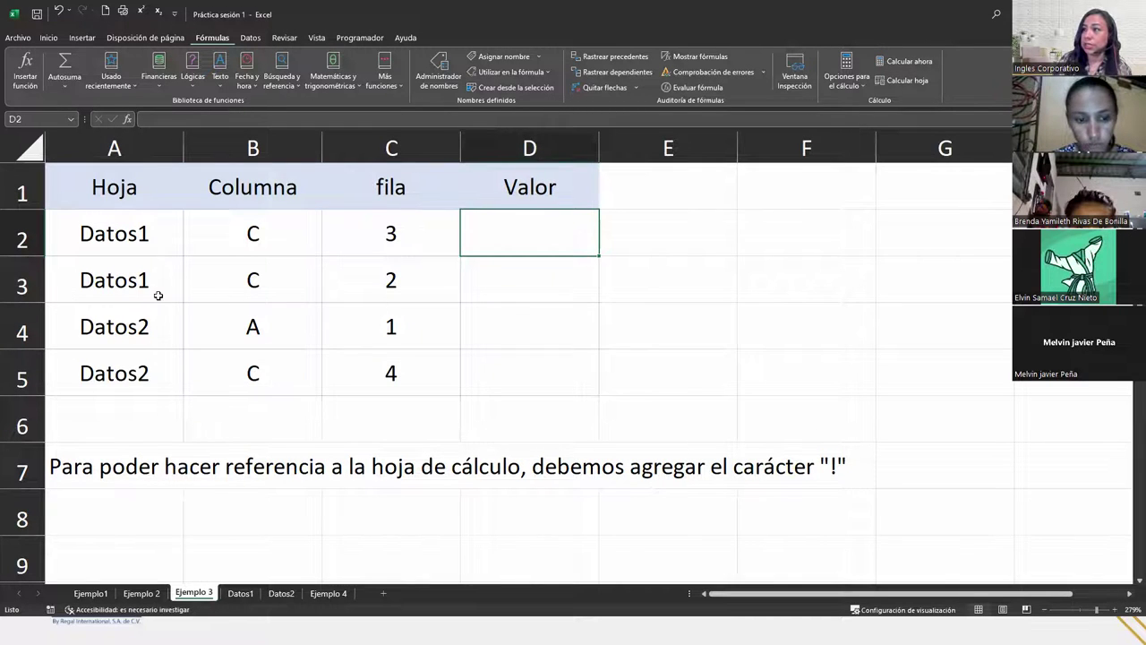
left_click(503, 278)
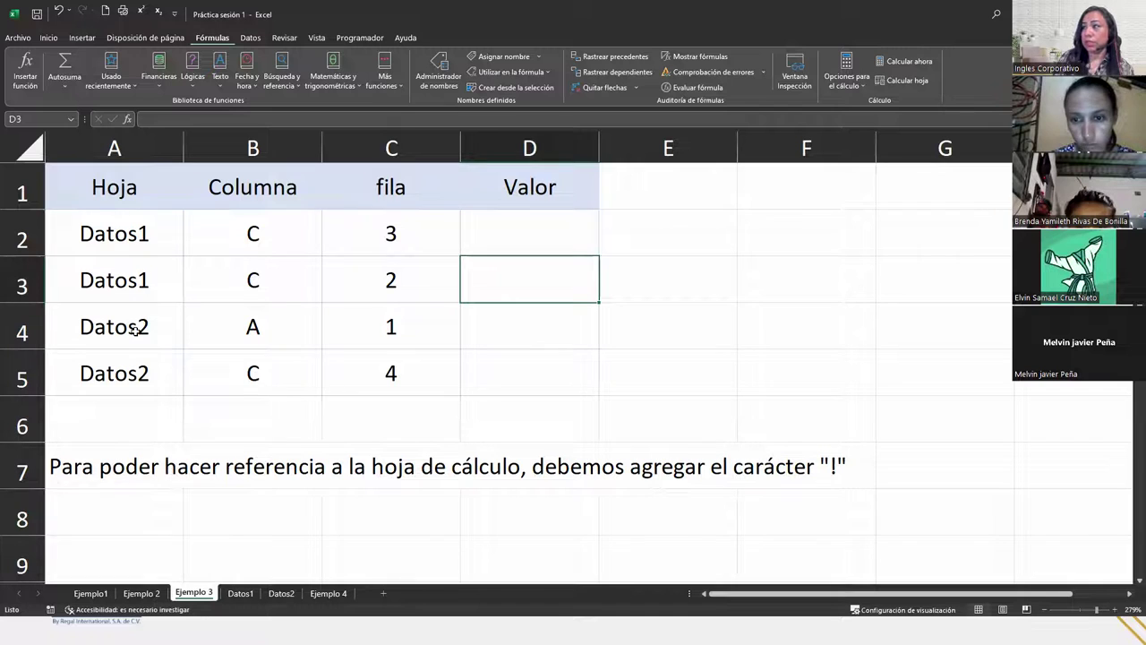
left_click(532, 321)
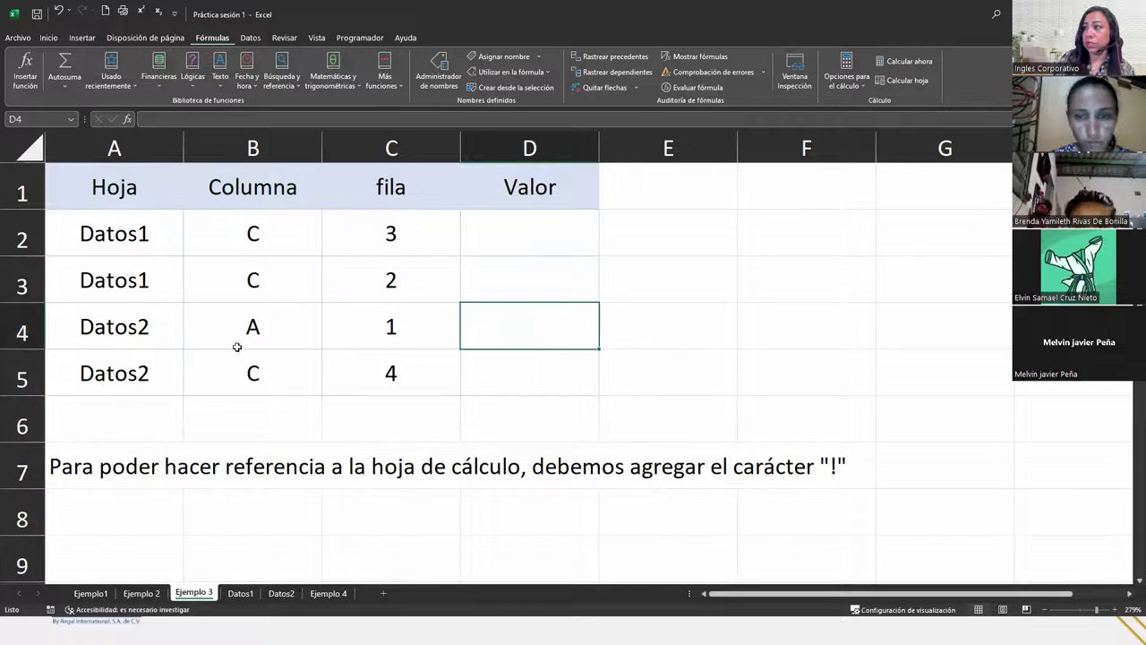
left_click(281, 593)
left_click(90, 205)
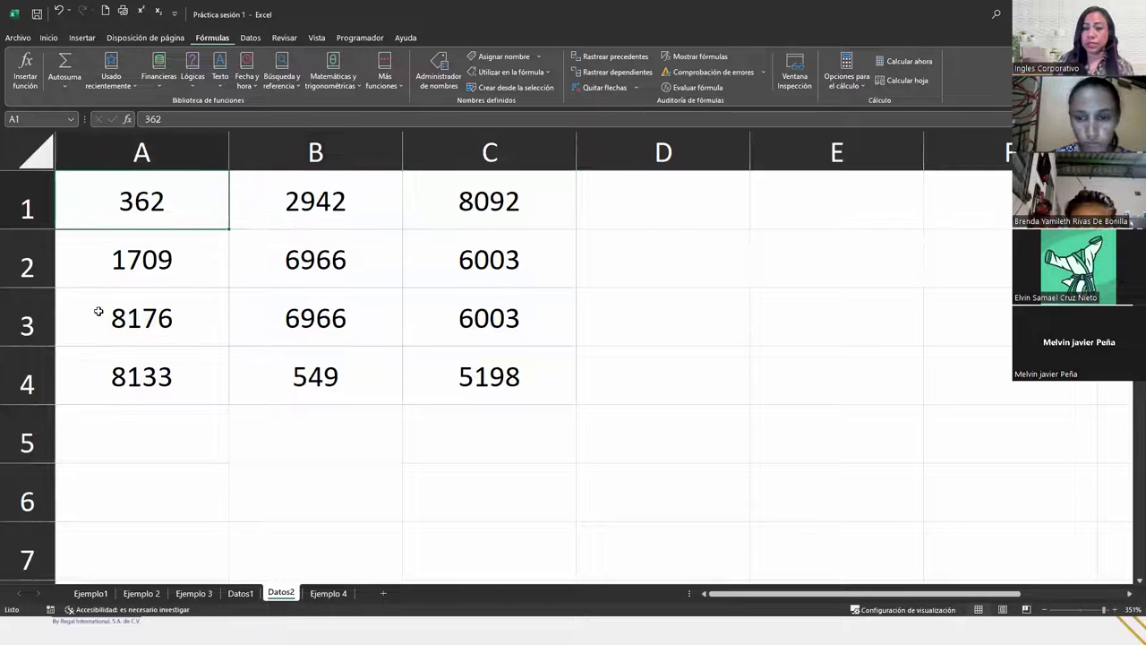
left_click(191, 595)
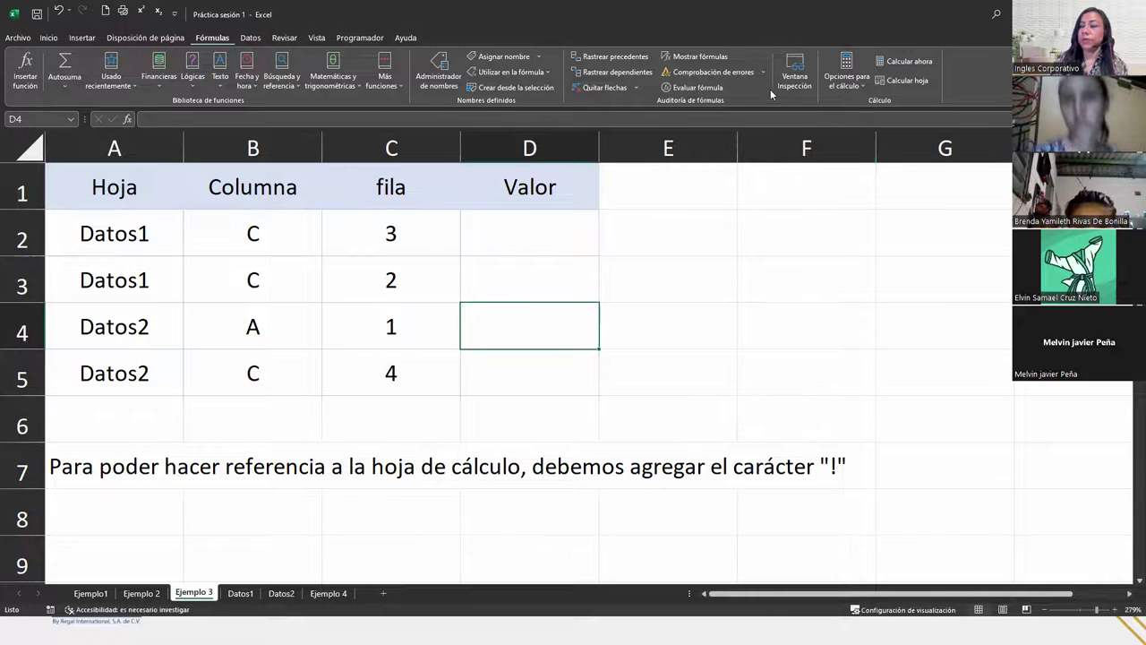
Enter =INDIRECTO(A2&"!"&B2&C2) in cell D2 of Ejemplo 3
left_click(541, 225)
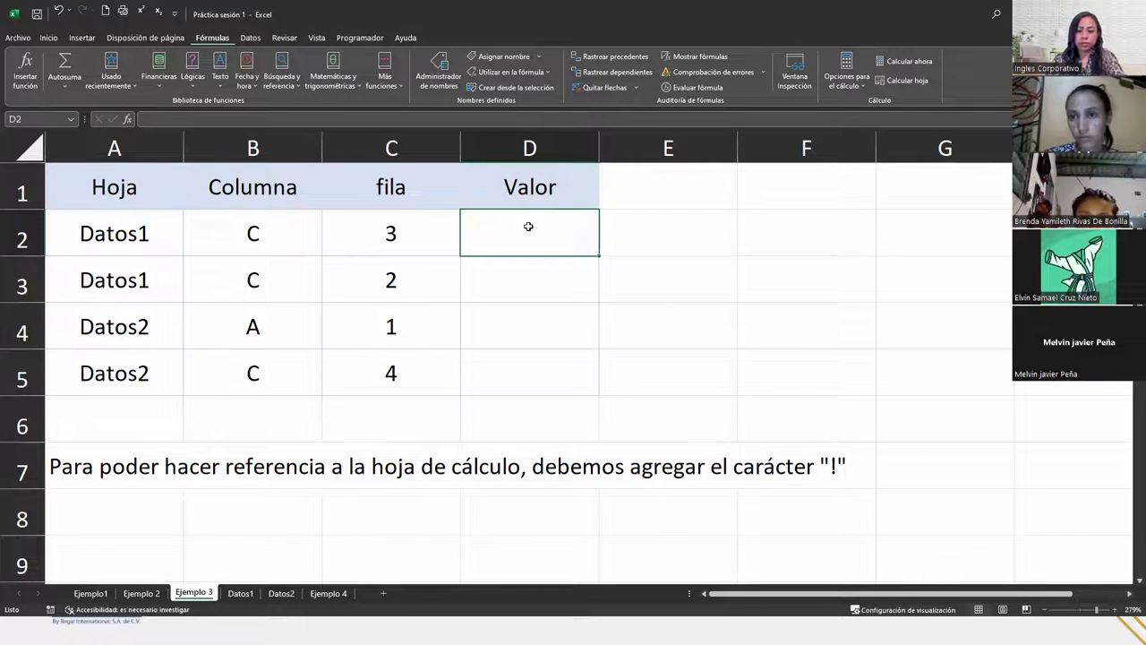
type("=indi")
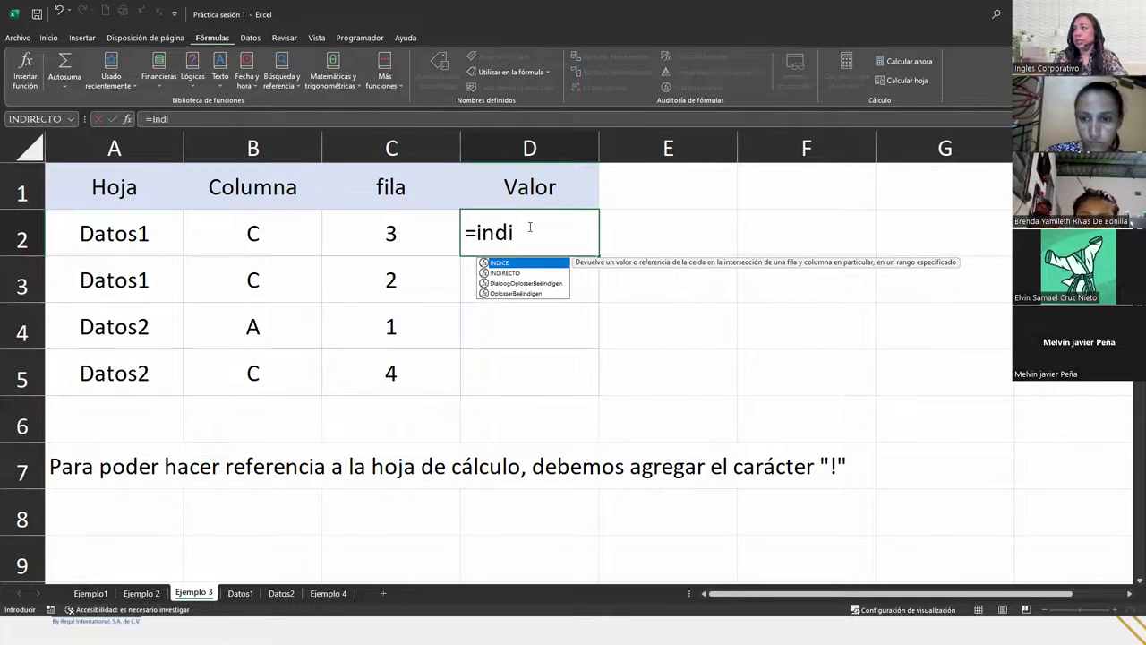
key("Down")
key("Tab")
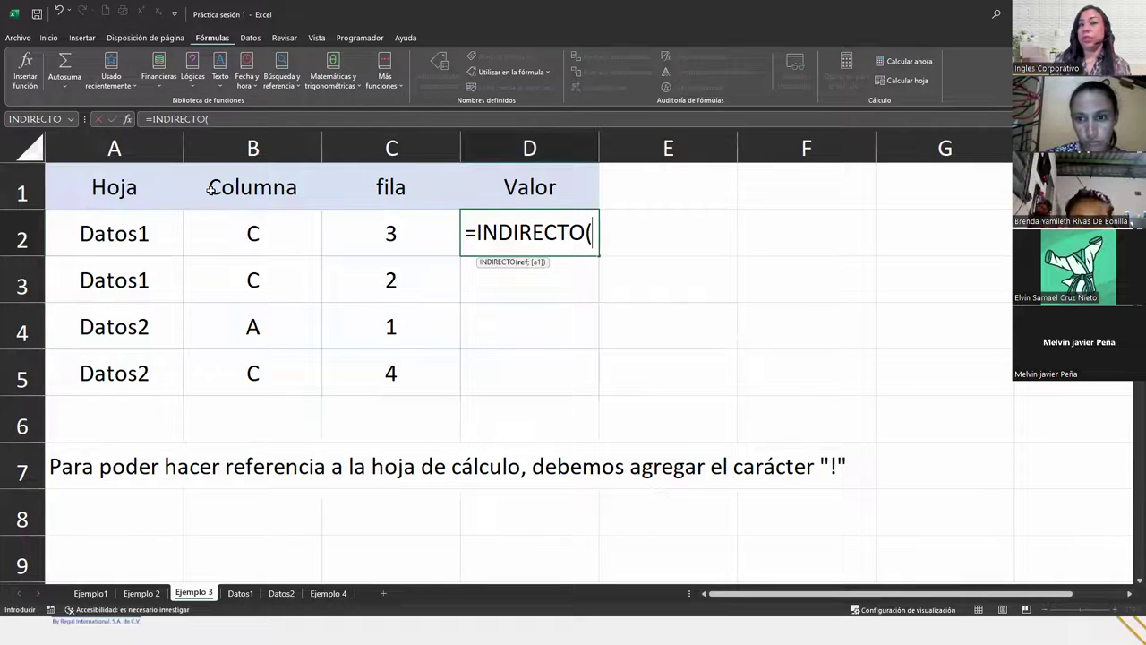
left_click(132, 231)
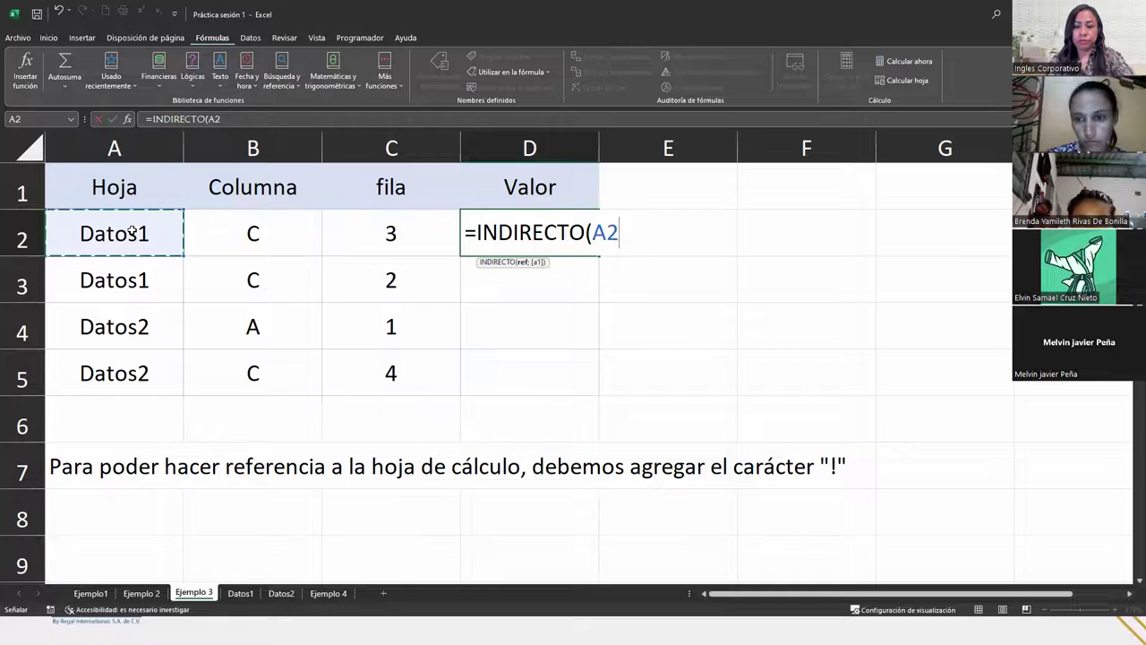
type("&")
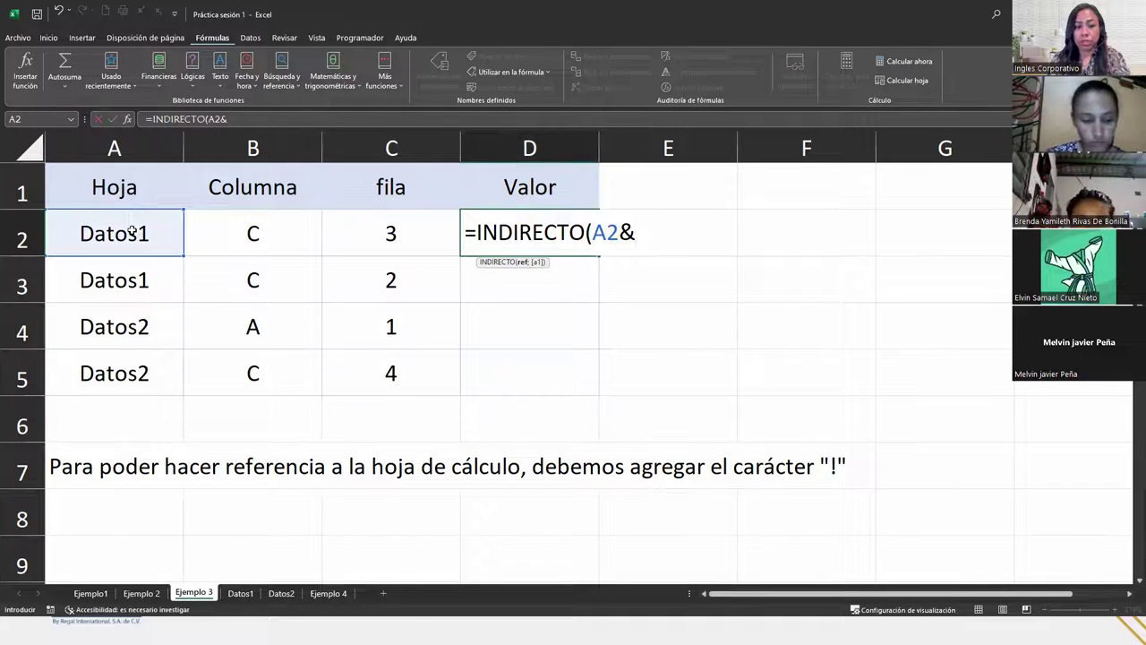
type("\"!\"")
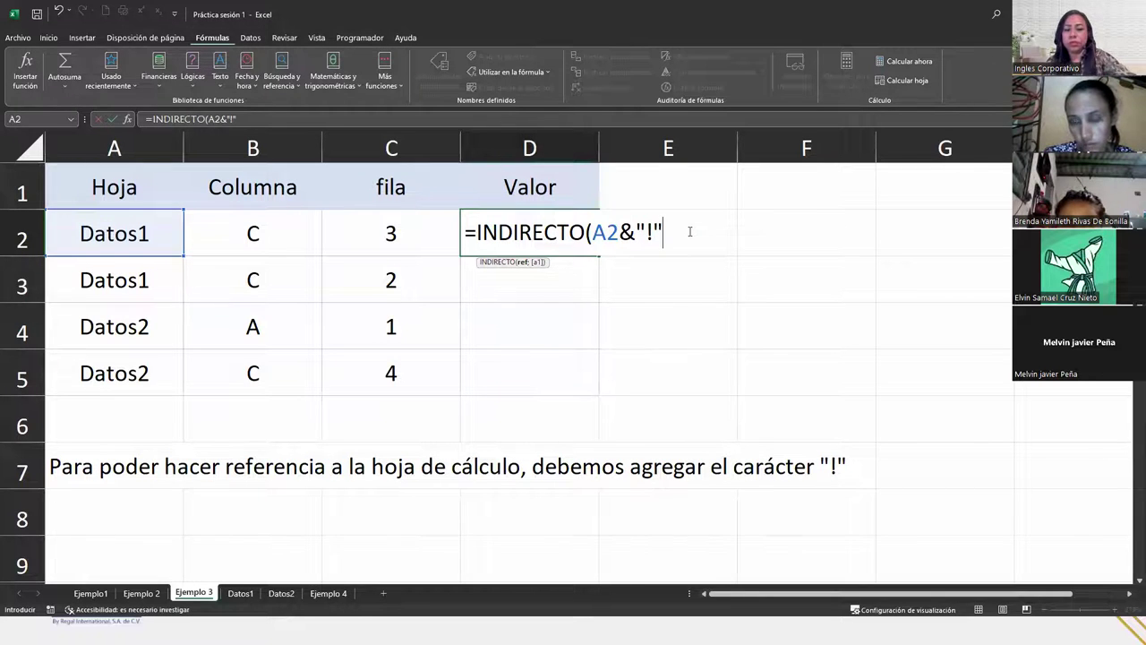
type("&")
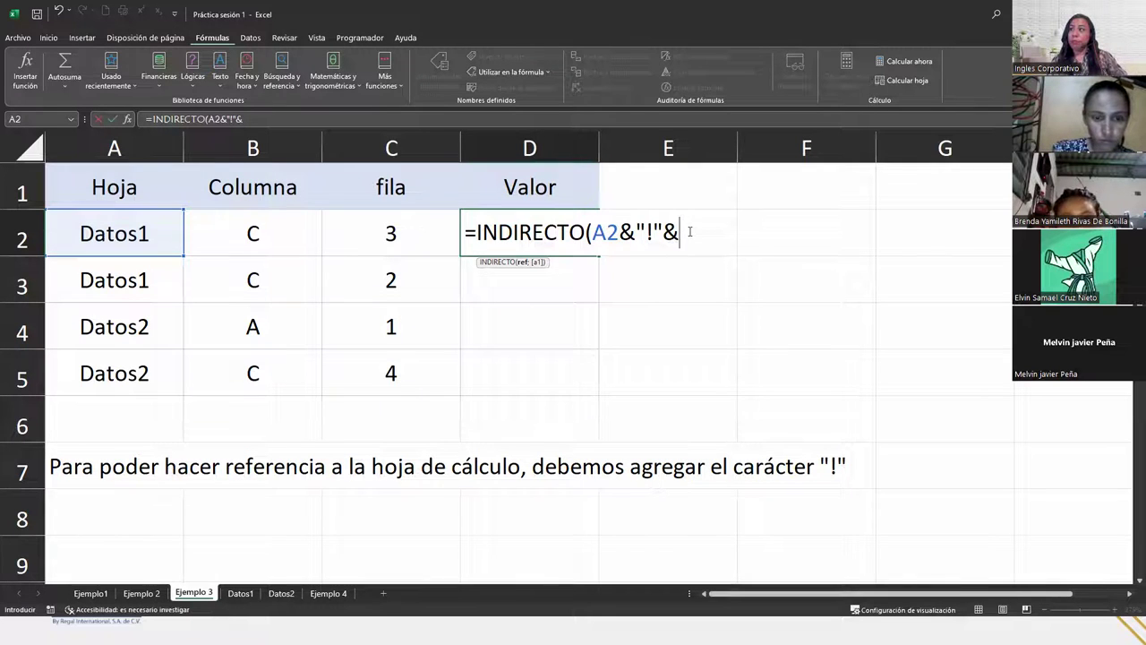
left_click(281, 225)
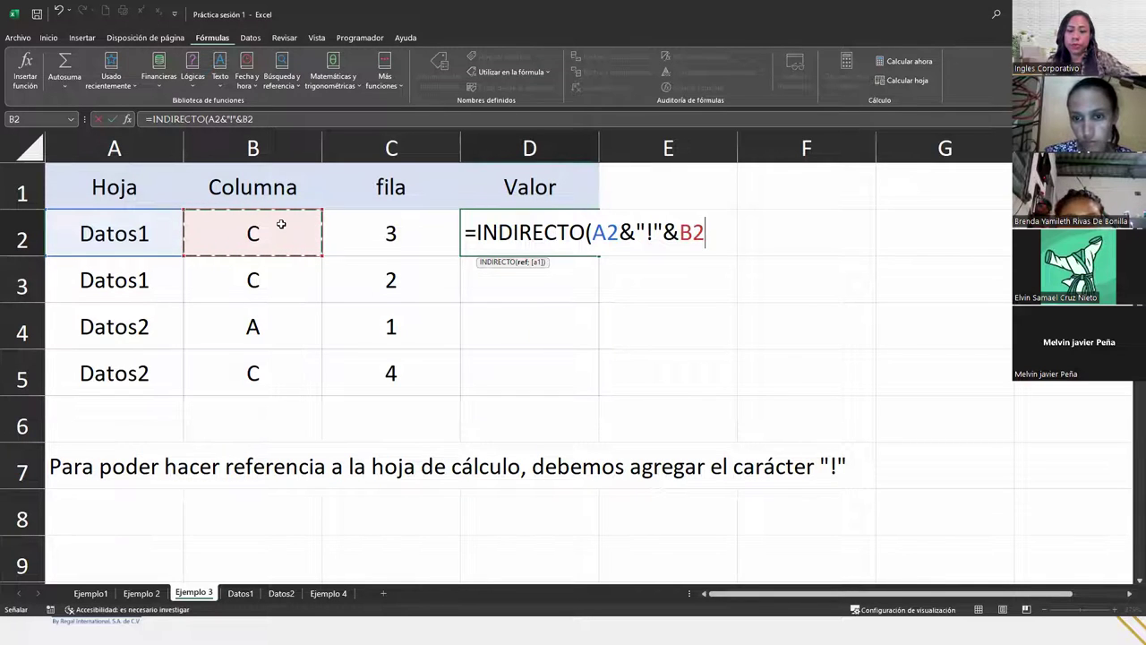
type("&")
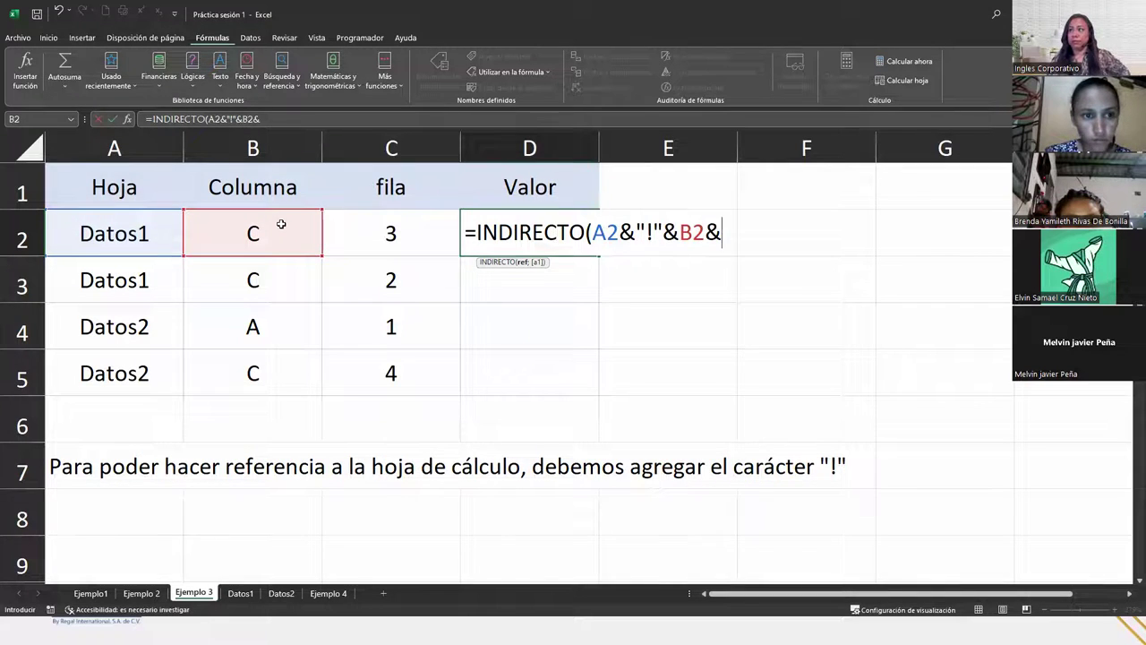
left_click(347, 235)
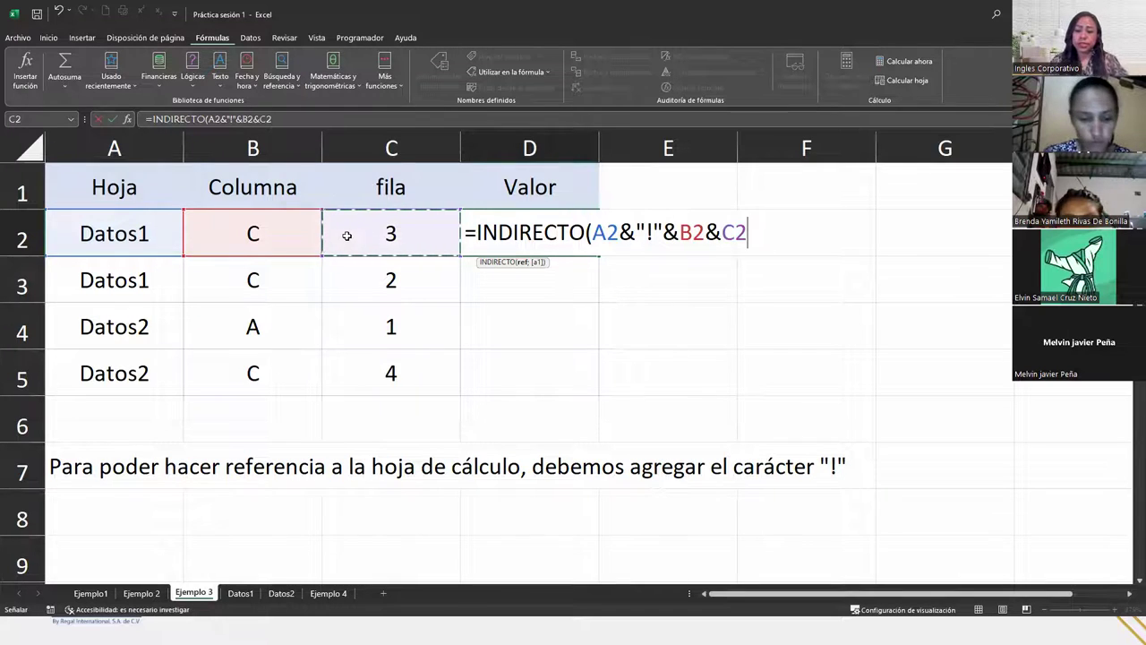
type(")")
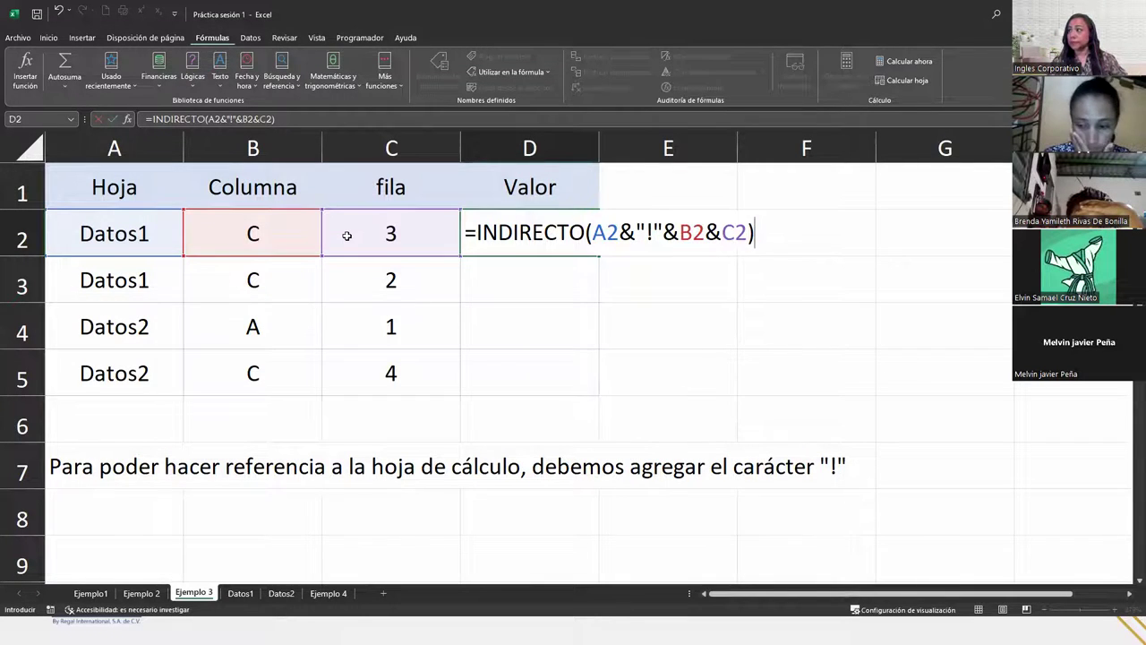
key("Return")
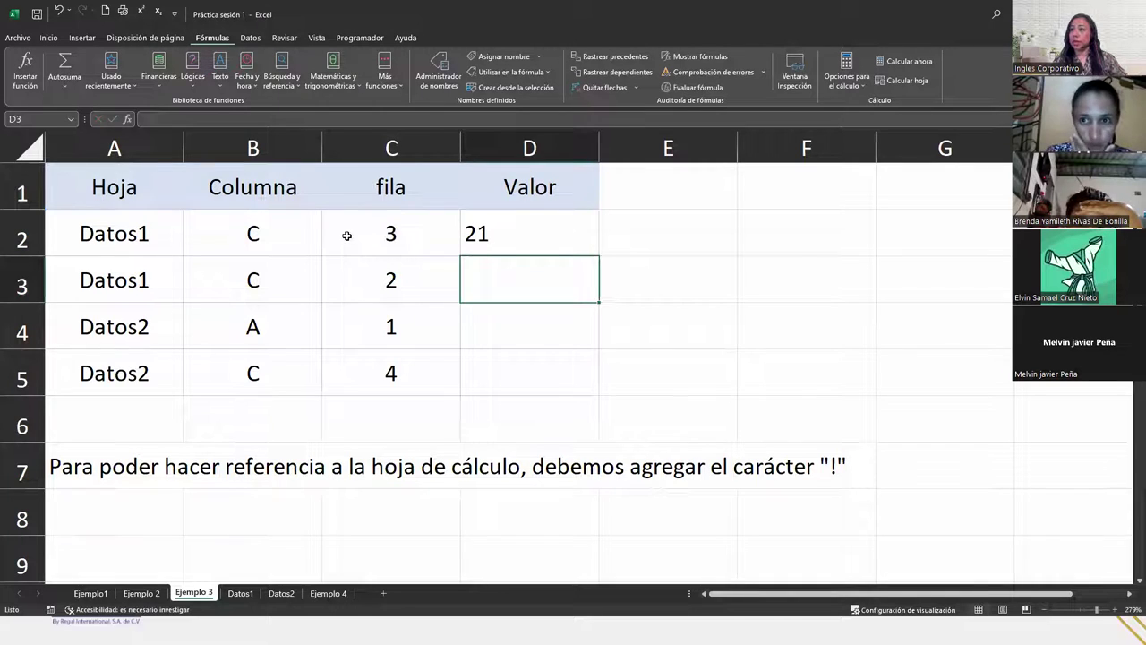
Check the D2 result against the crossing of column C and row 3 on the Datos1 sheet
left_click(552, 243)
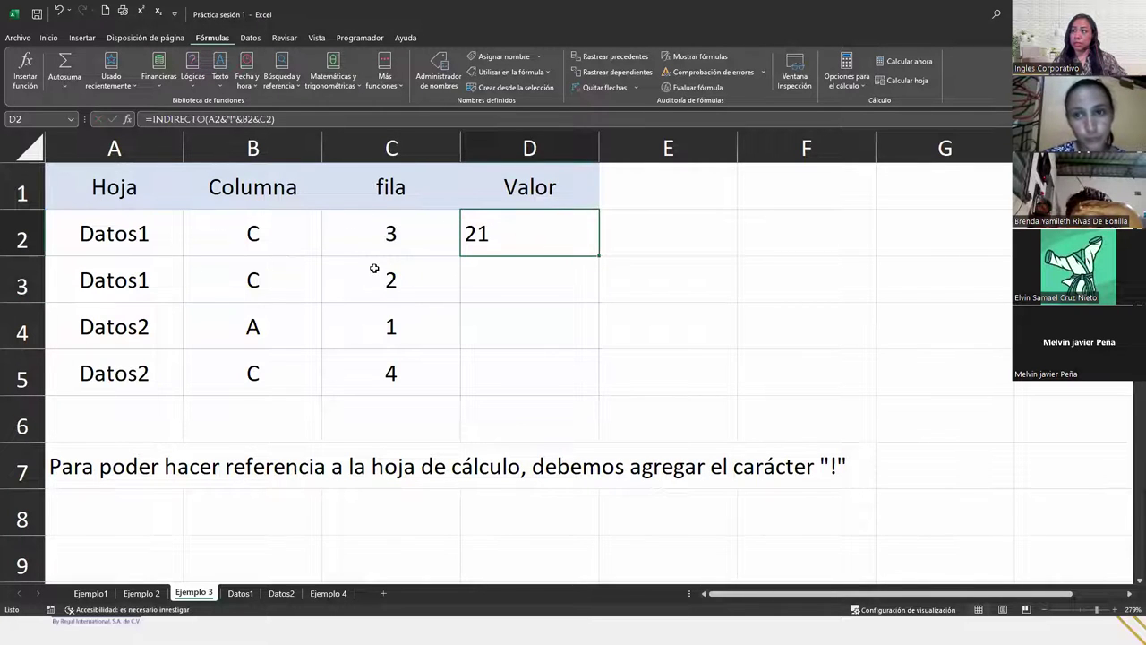
left_click(240, 593)
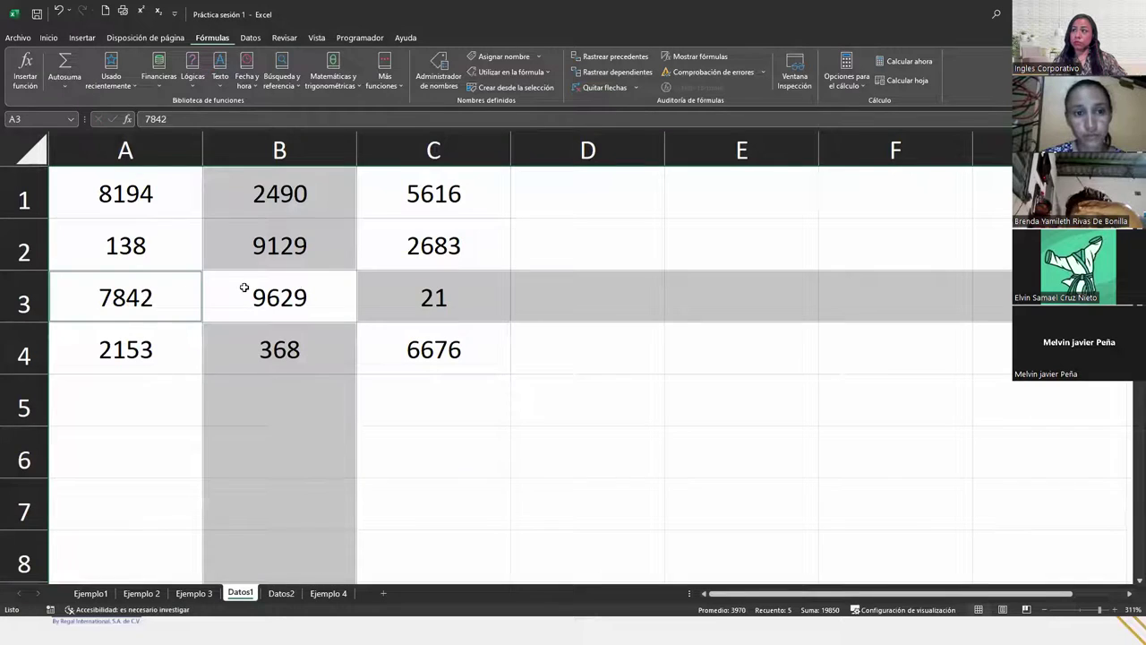
left_click(408, 150)
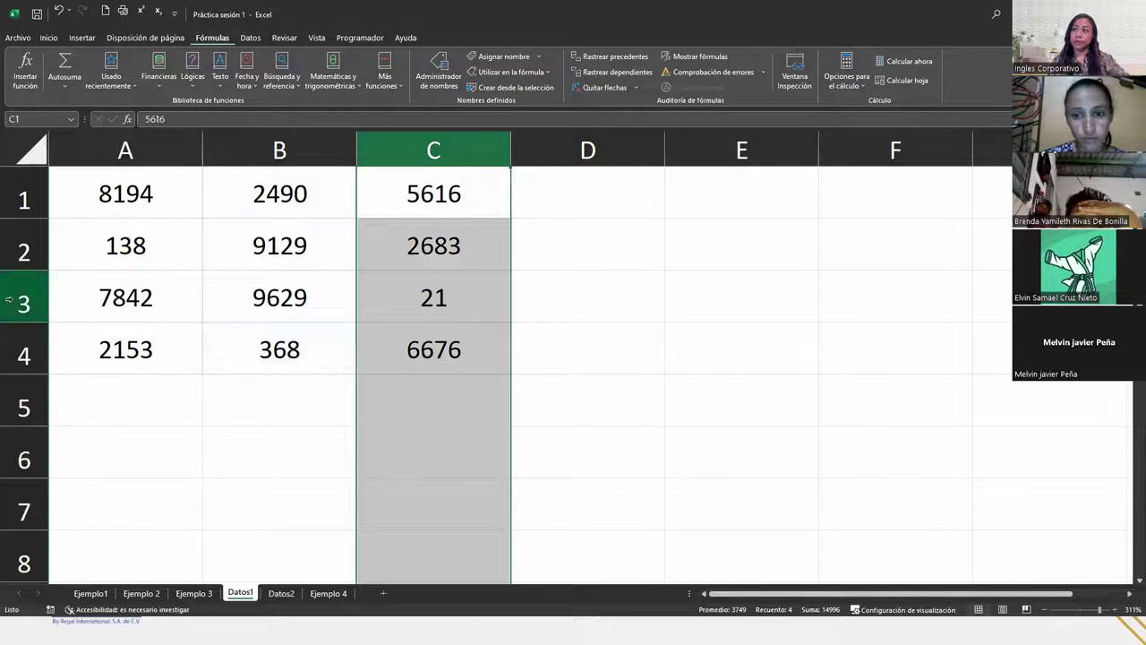
left_click(27, 290, "ctrl")
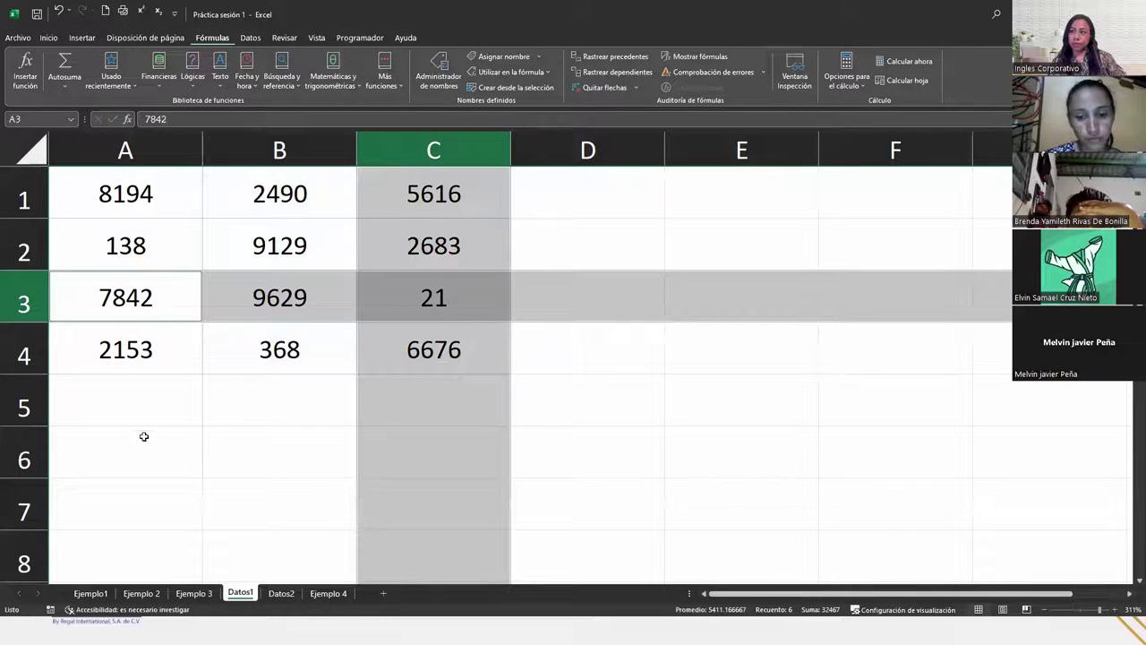
Return to Ejemplo 3 and review the sheet, column and row entries in A2:C2 that the formula joins
left_click(193, 592)
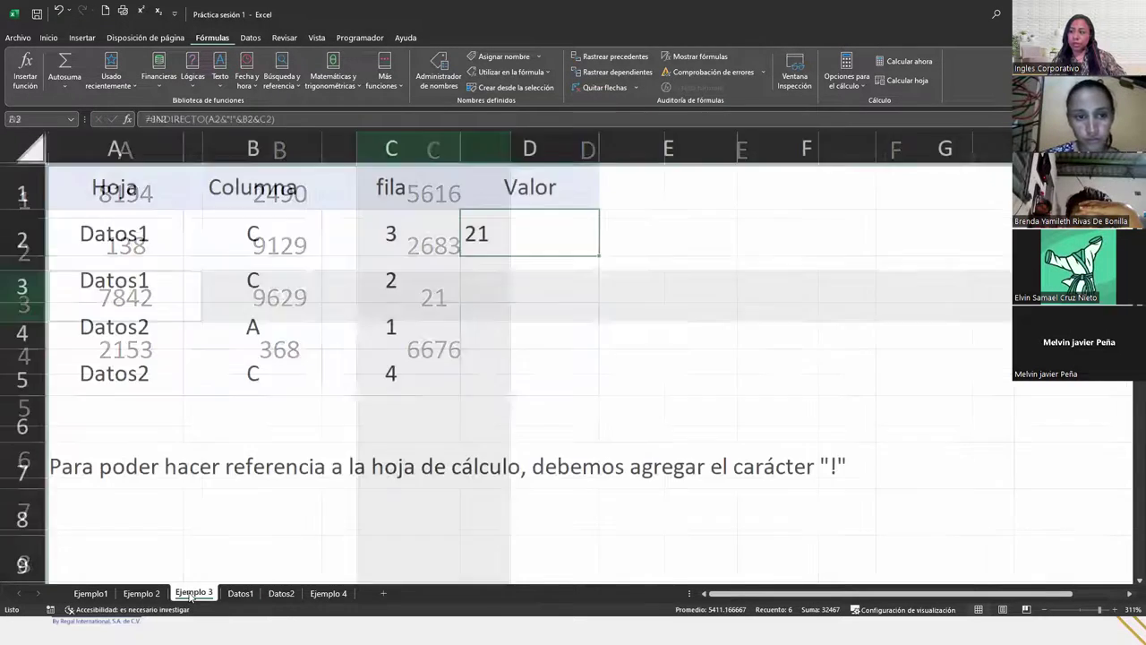
left_click(108, 233)
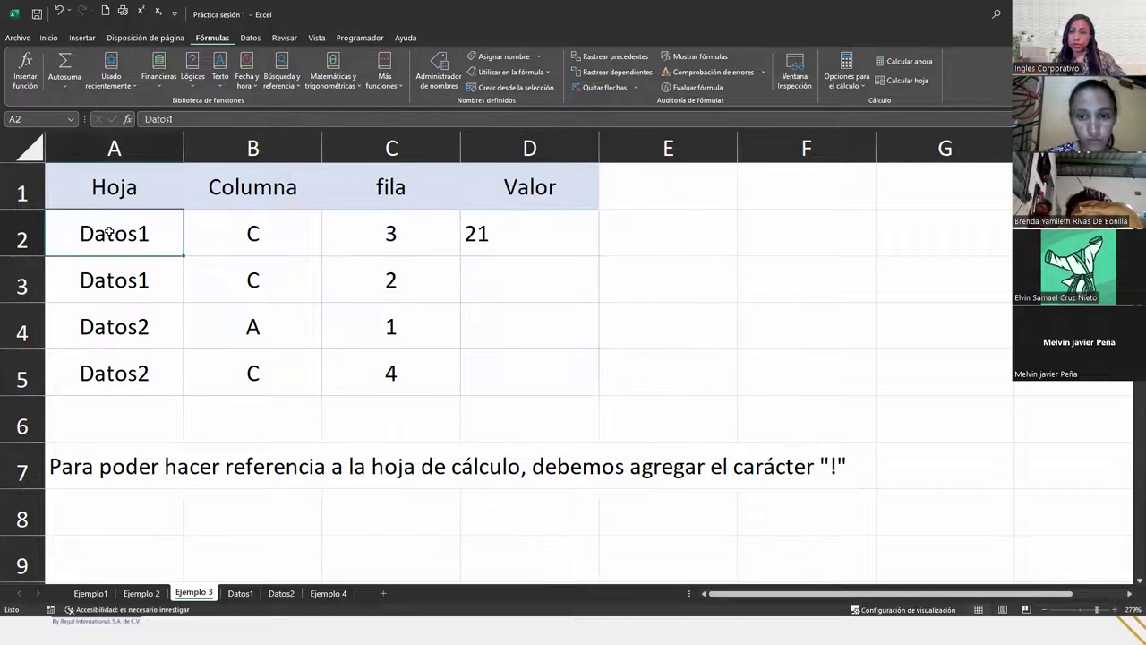
left_click(253, 240)
left_click(389, 231)
left_click(164, 238)
left_click_drag(164, 237, 378, 235)
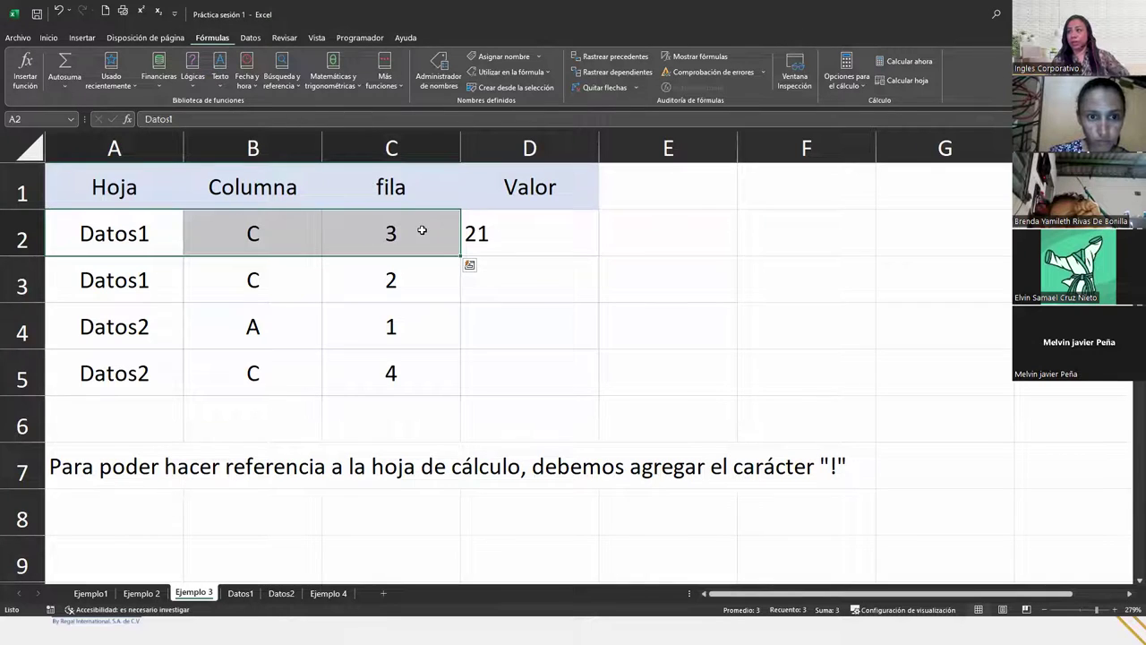
Start a formula with the INDIRECTO function in cell D3
left_click(519, 280)
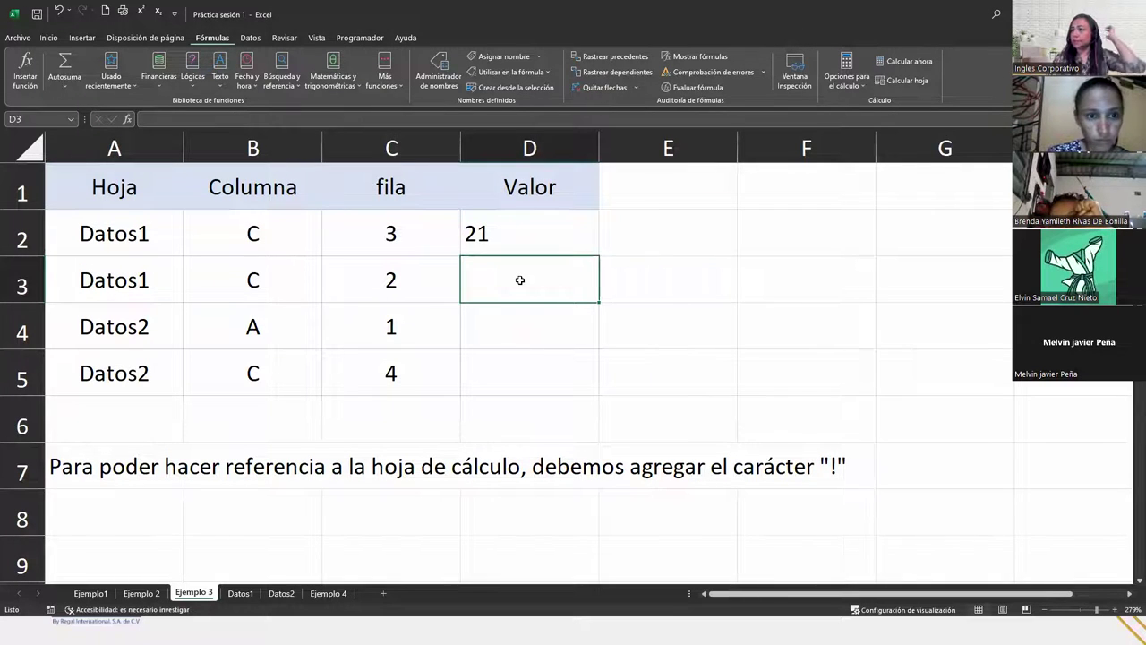
type("=indi")
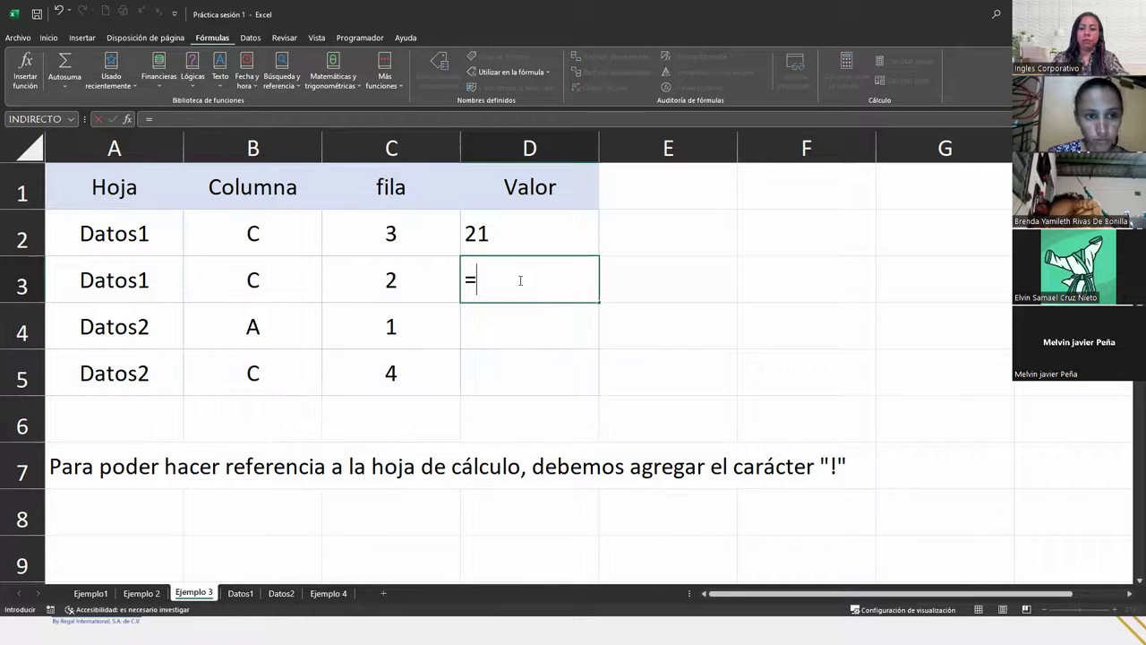
key("Tab")
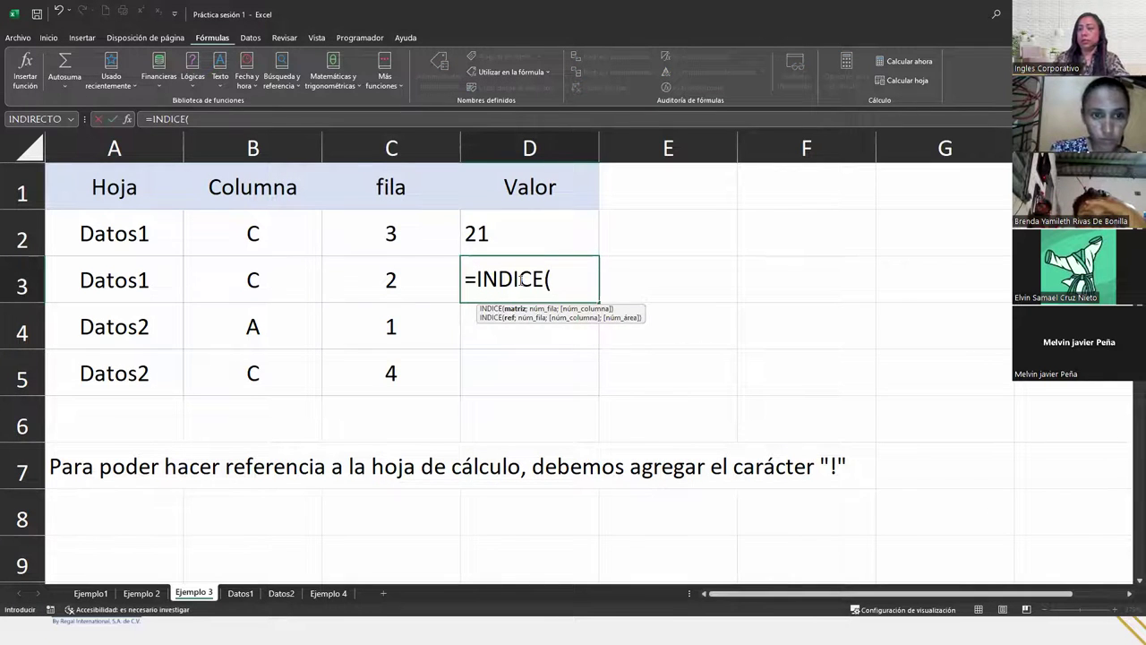
key("BackSpace")
key("BackSpace")
key("BackSpace")
key("BackSpace")
type("ire")
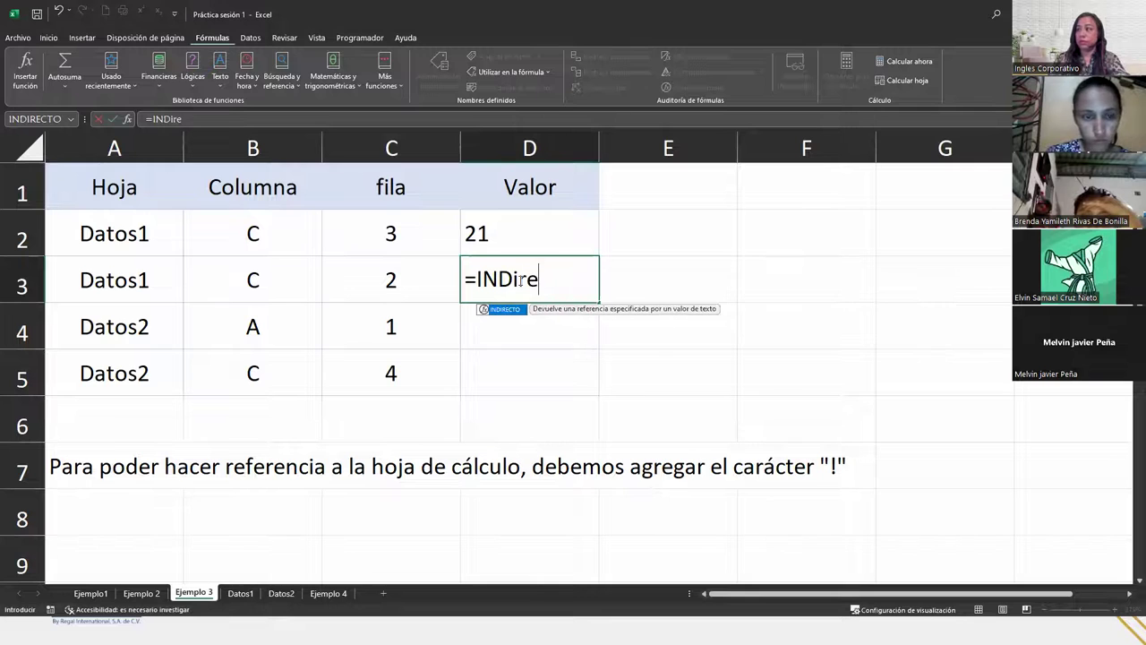
key("Tab")
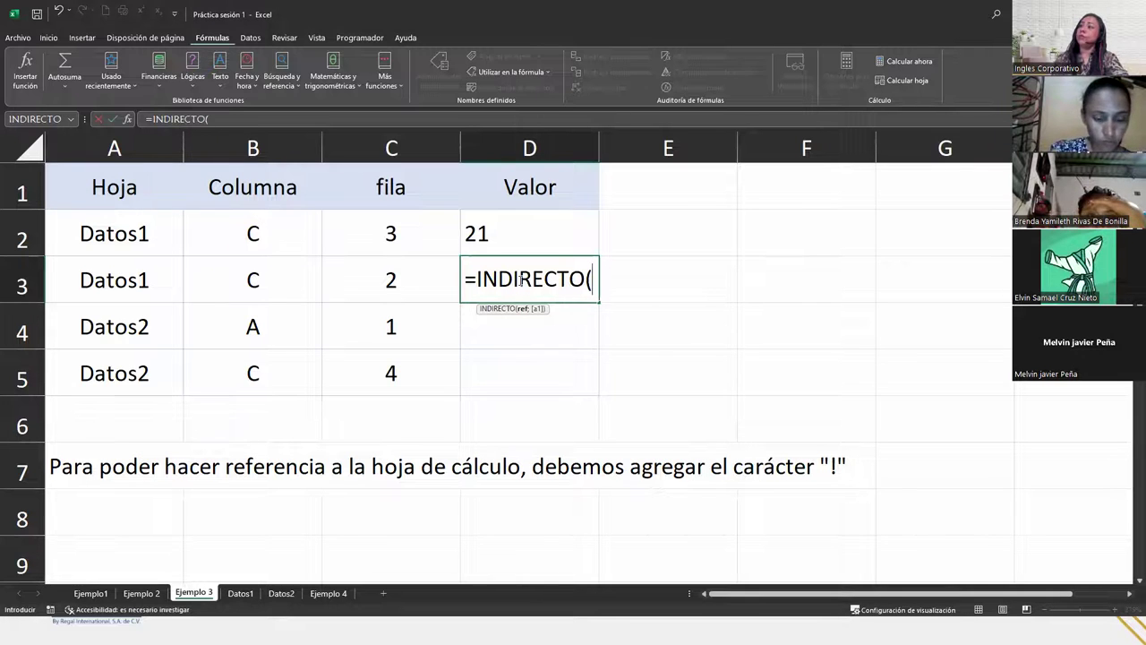
Complete the formula in D3 of Ejemplo 3 as =INDIRECTO(A3&"!"&B3&C3)
left_click(165, 282)
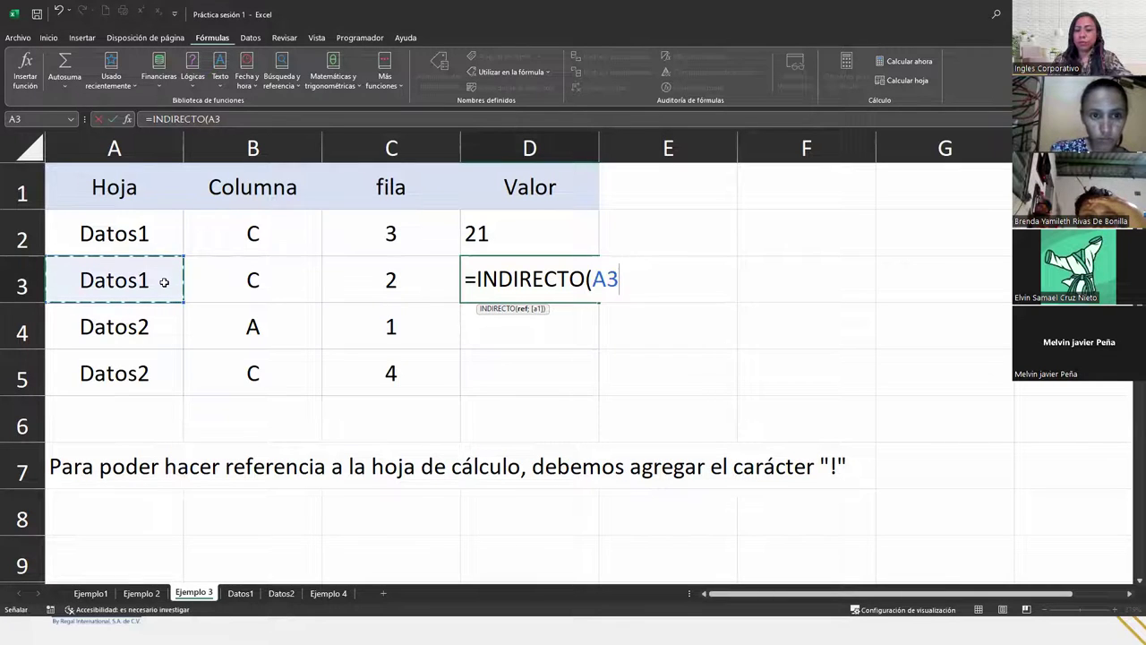
type("&")
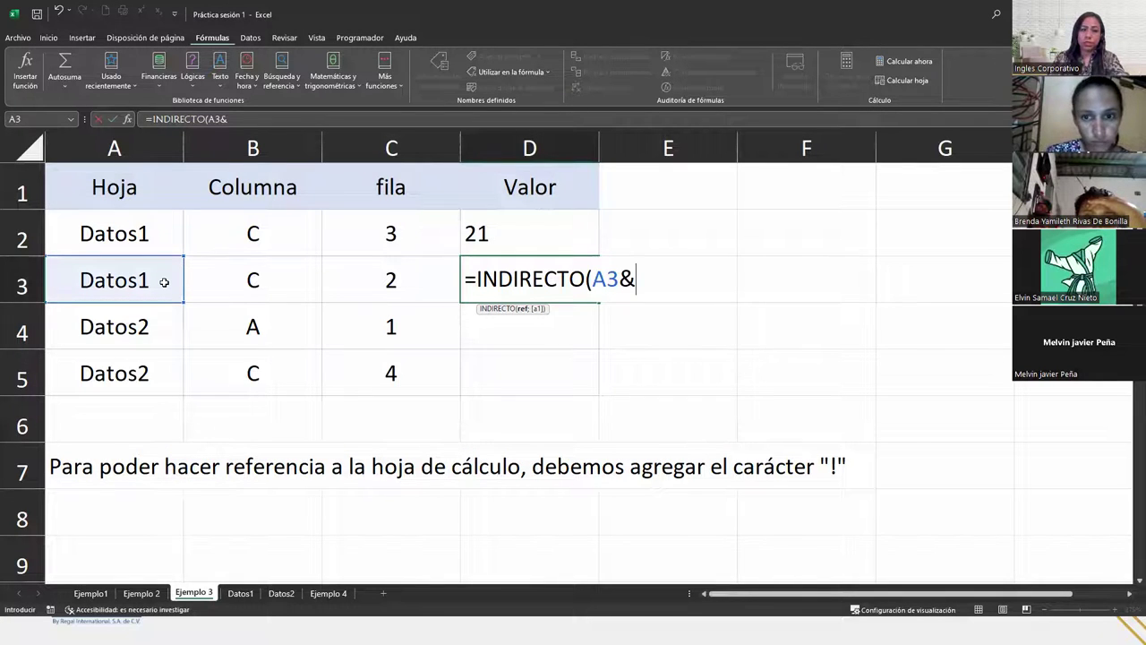
type("\"!")
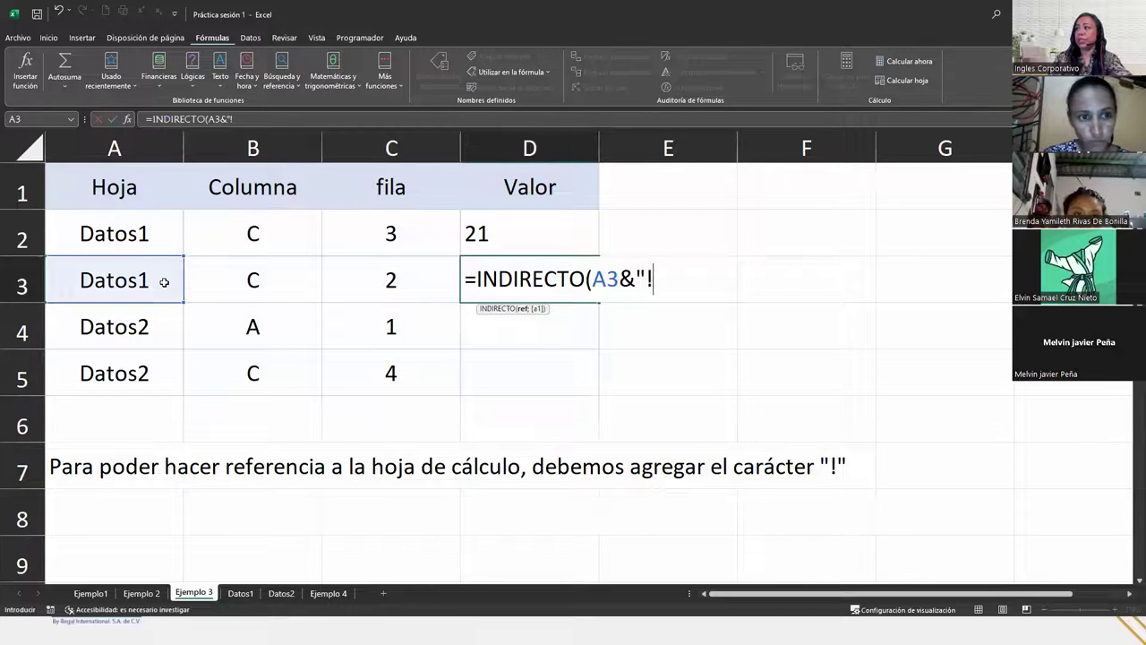
type("#")
key("BackSpace")
type("\"")
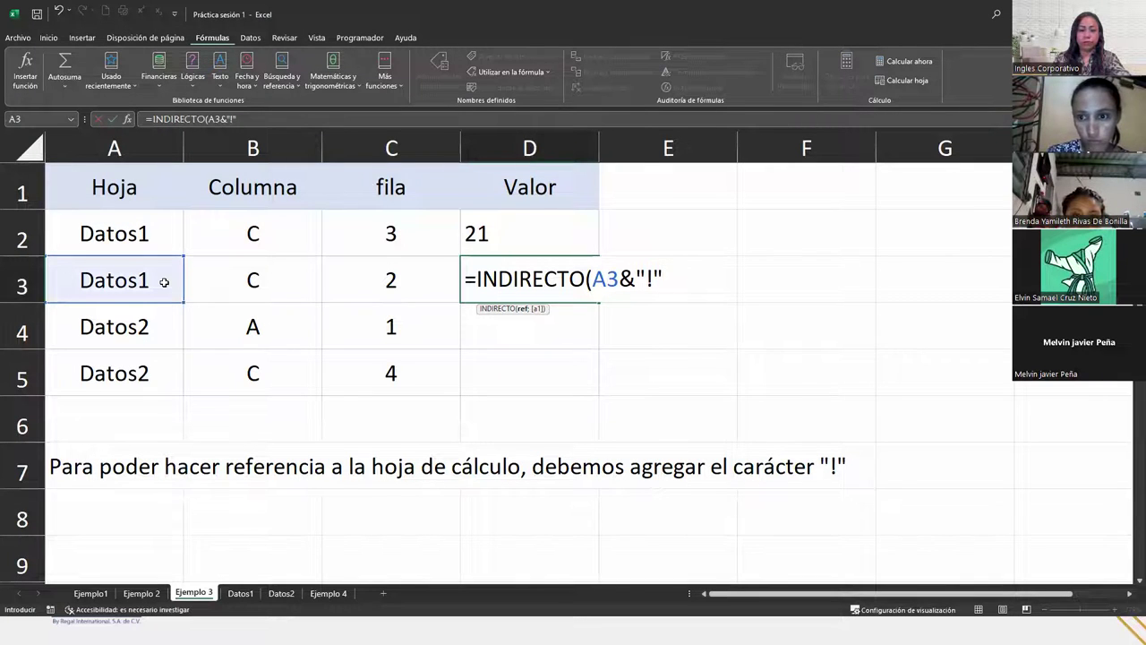
type("&")
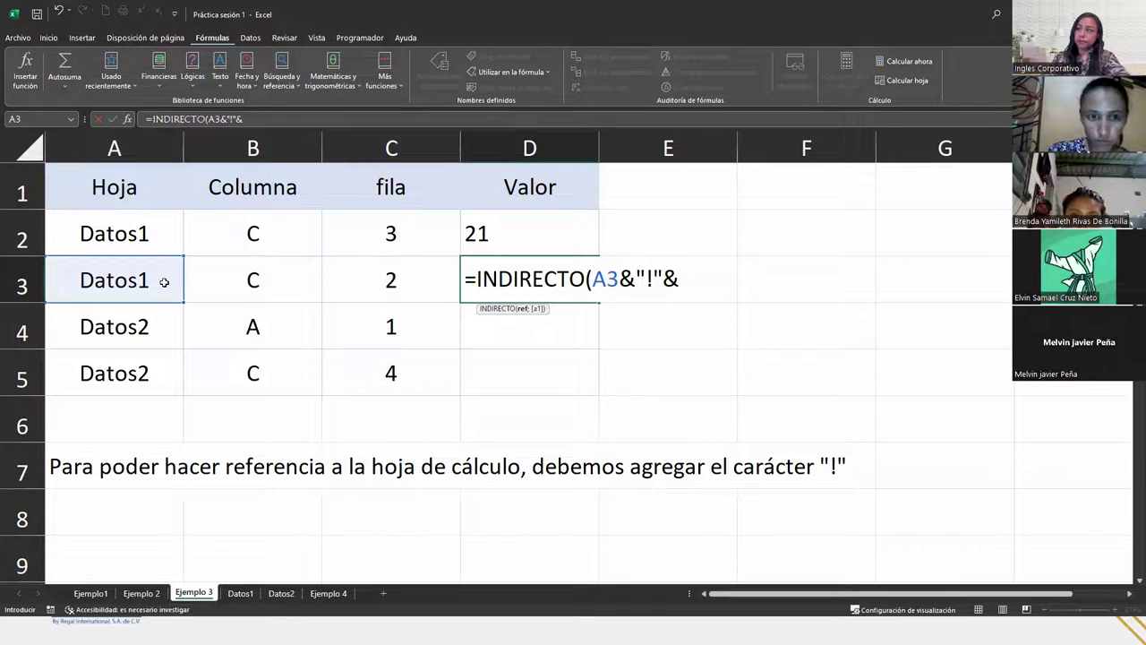
left_click(229, 279)
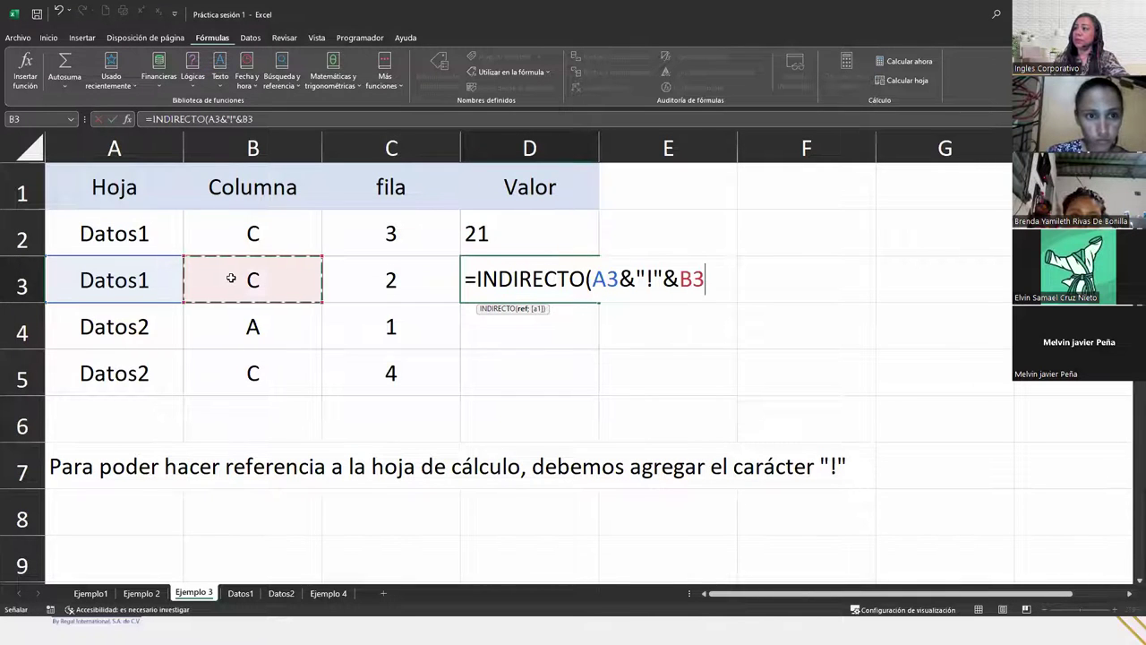
type("&")
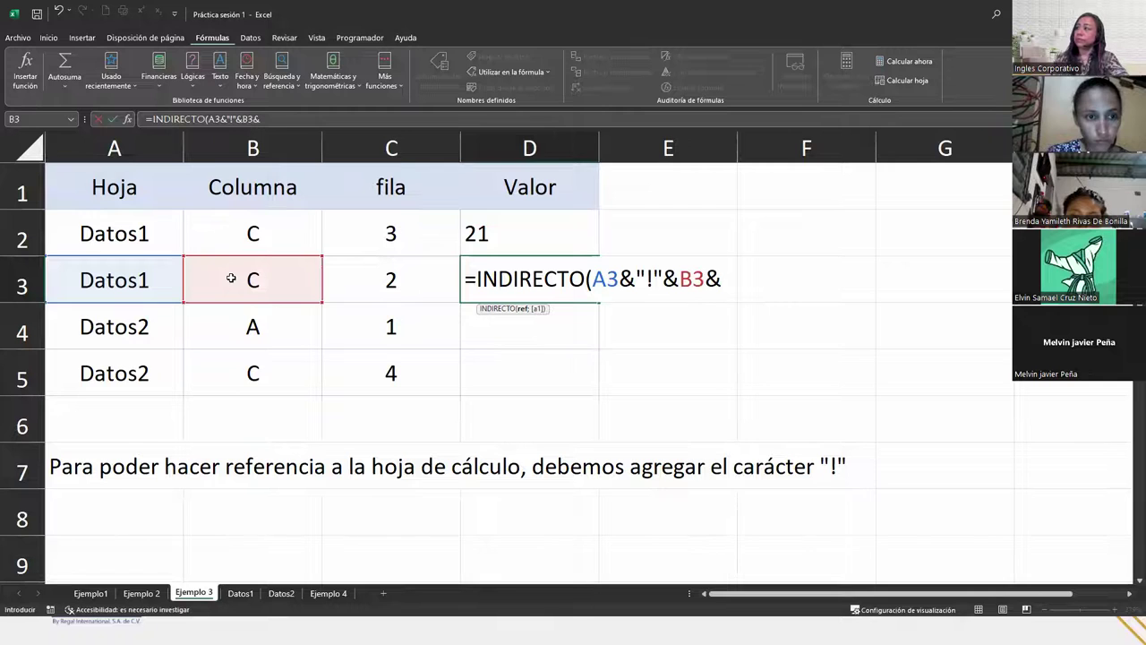
left_click(367, 291)
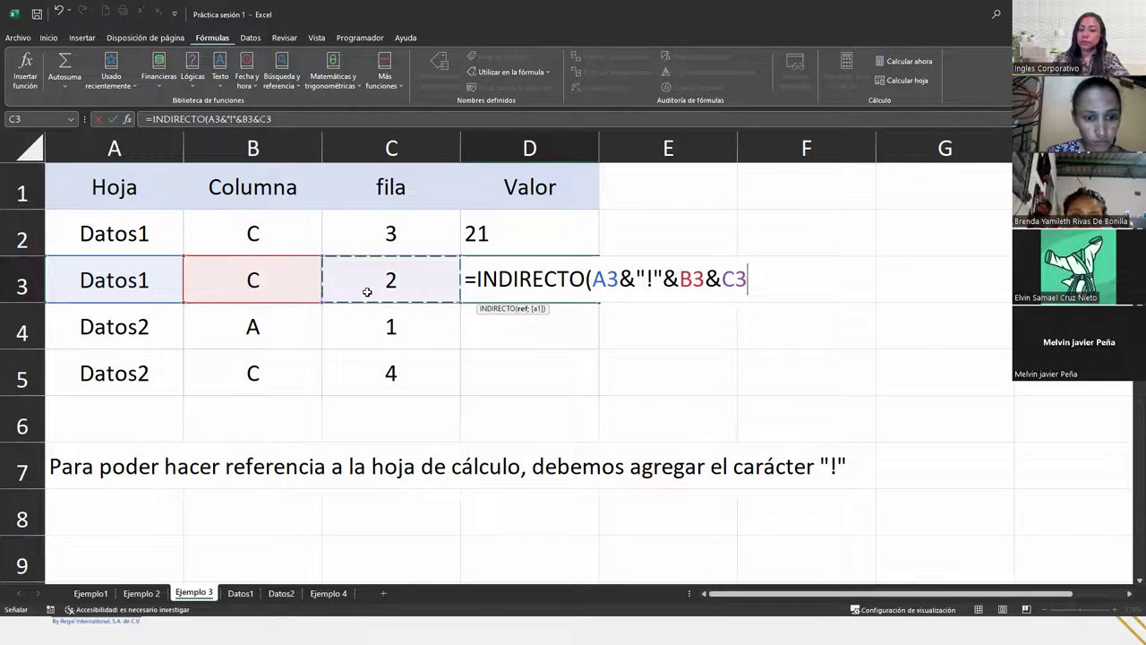
type(")")
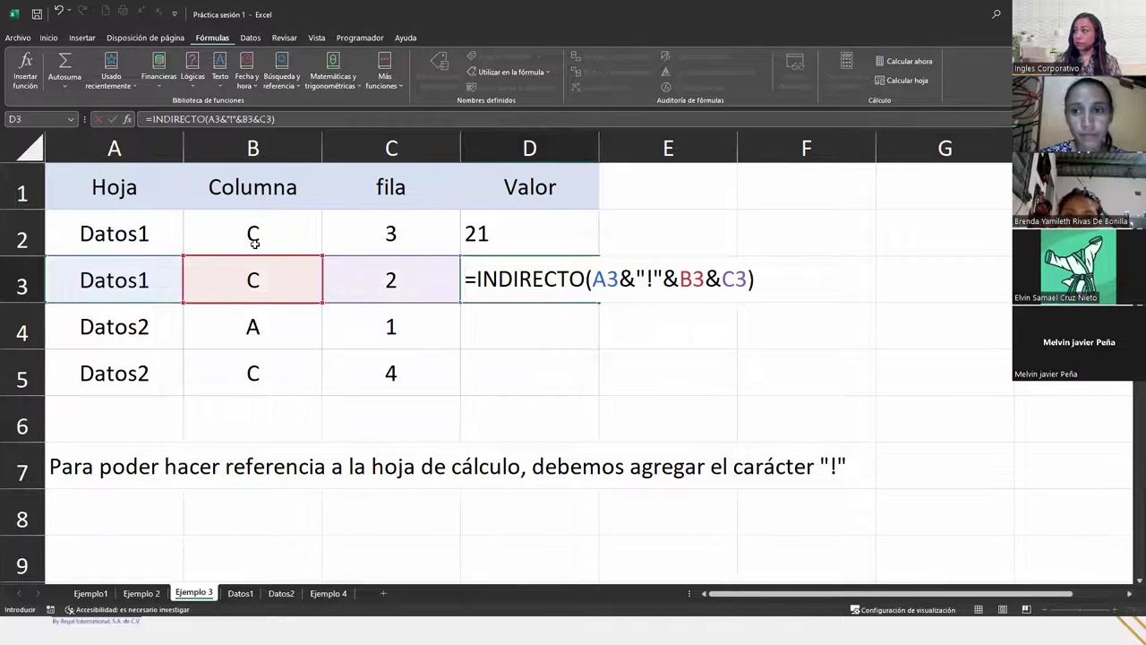
key("Return")
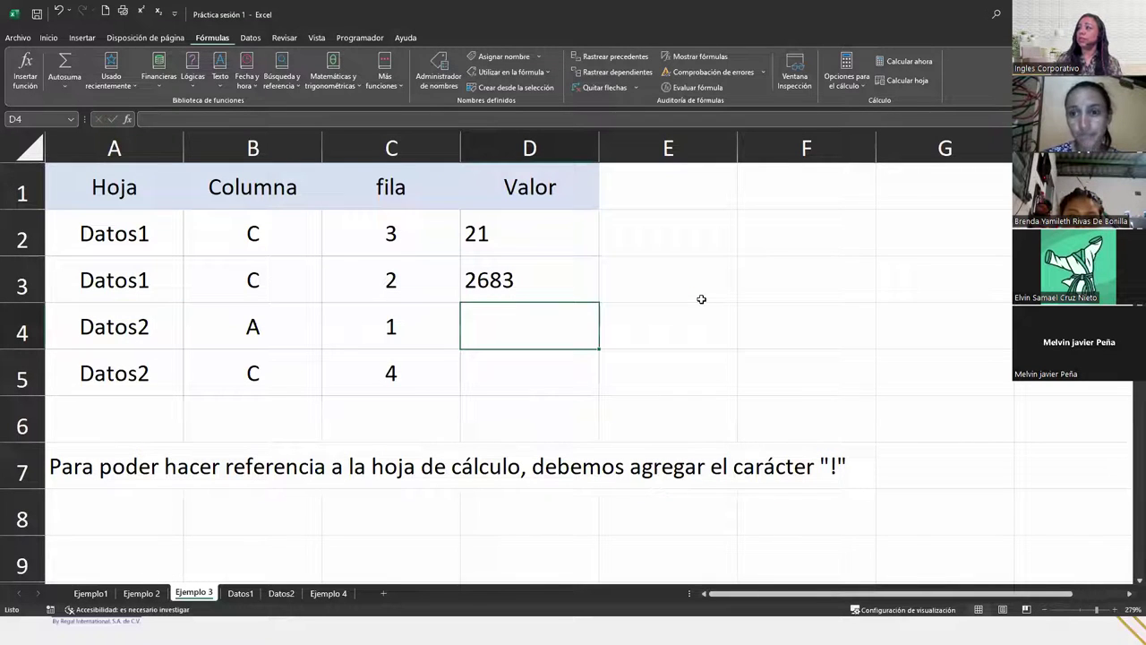
Fill the D3 formula down through D5 and look over the copied formulas in D4 and D5
left_click(532, 293)
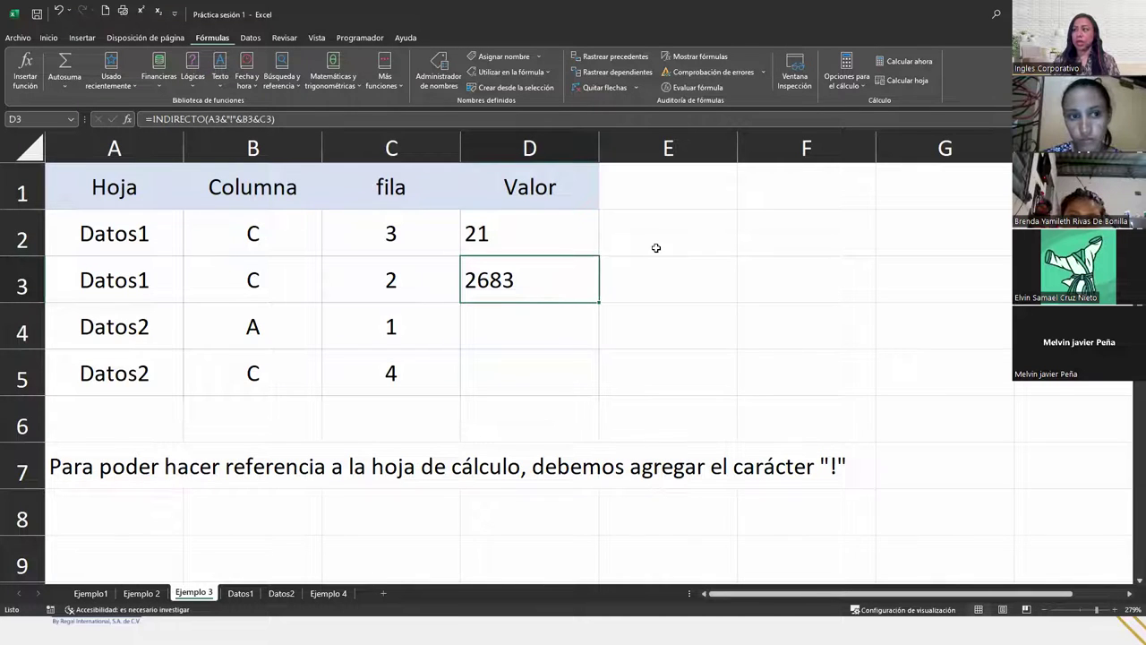
double_click(599, 300)
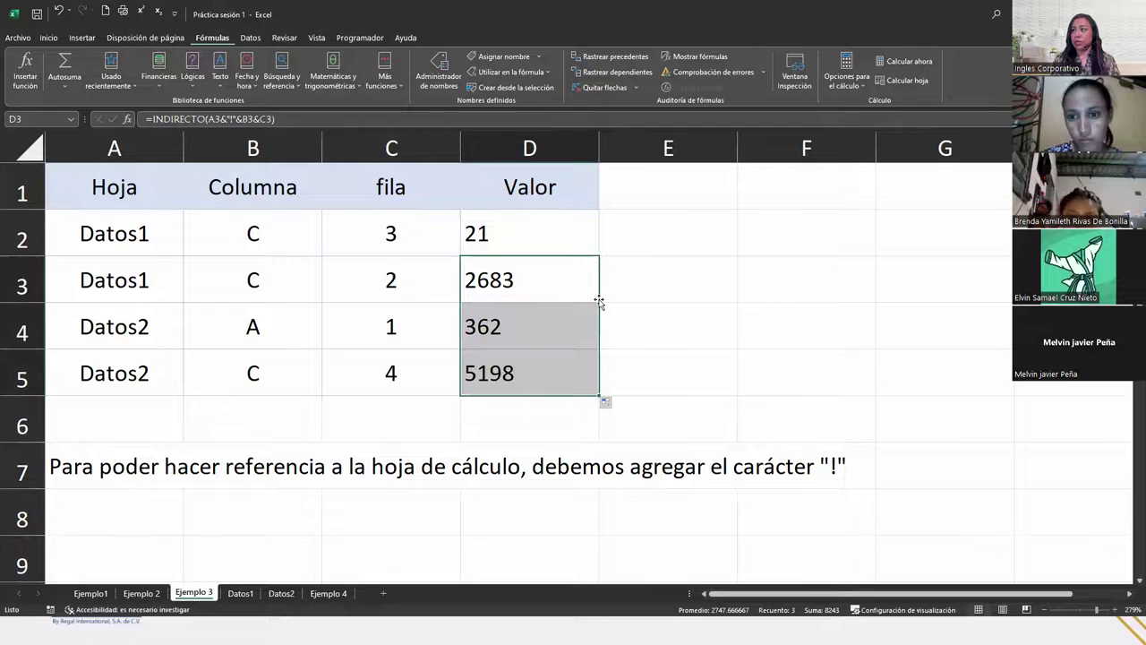
left_click(519, 330)
left_click(527, 377)
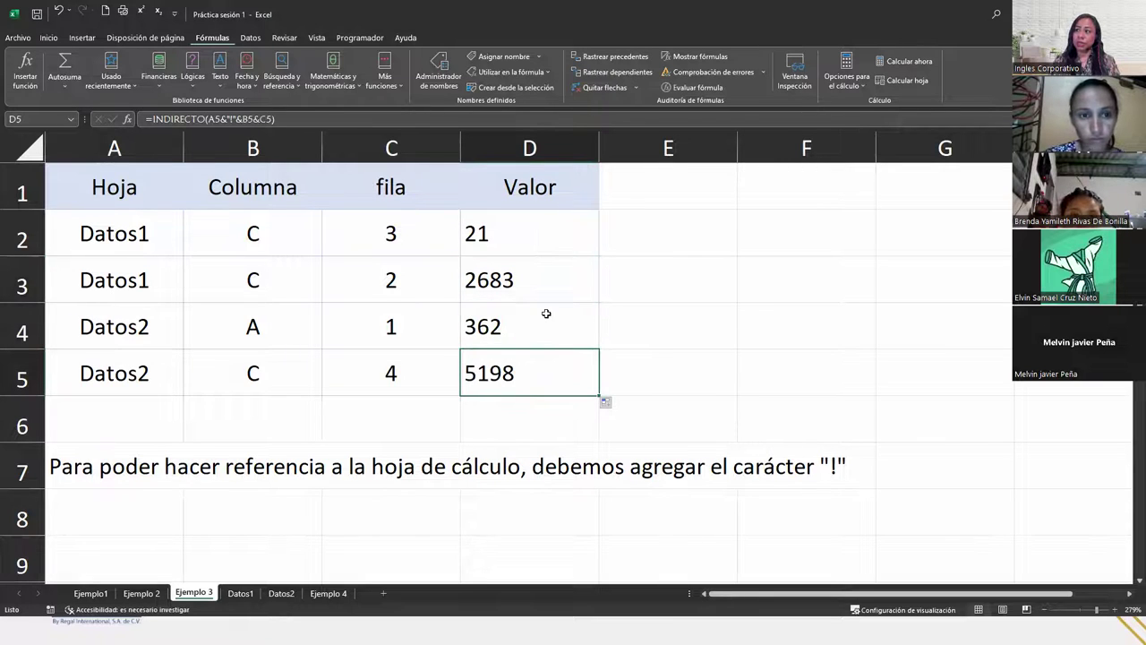
Show the sheet's formulas, widen column D to compare the INDIRECTO formulas in D2:D5, and switch back to displaying values
left_click(706, 58)
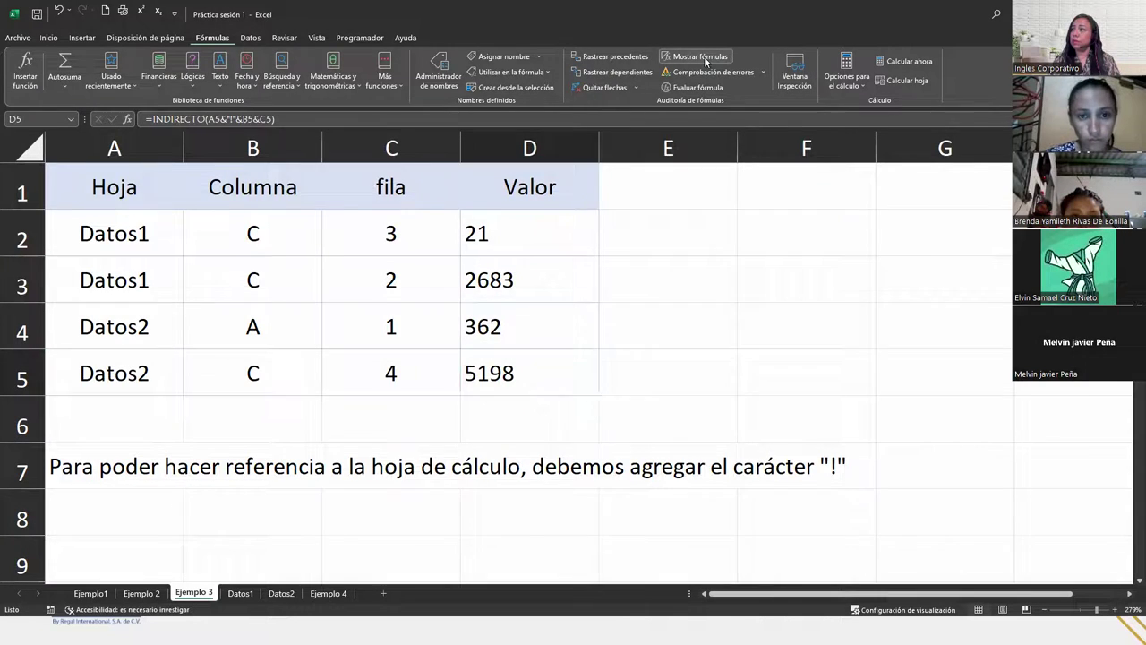
left_click_drag(811, 598, 865, 598)
left_click_drag(874, 149, 901, 149)
left_click(751, 245)
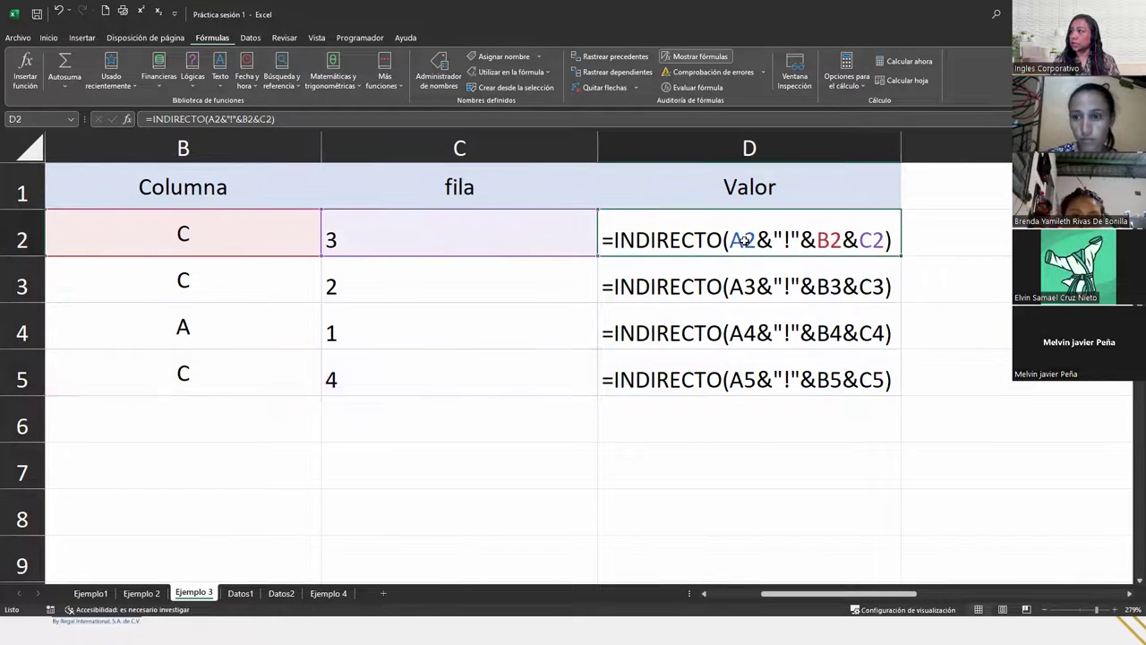
left_click(740, 284)
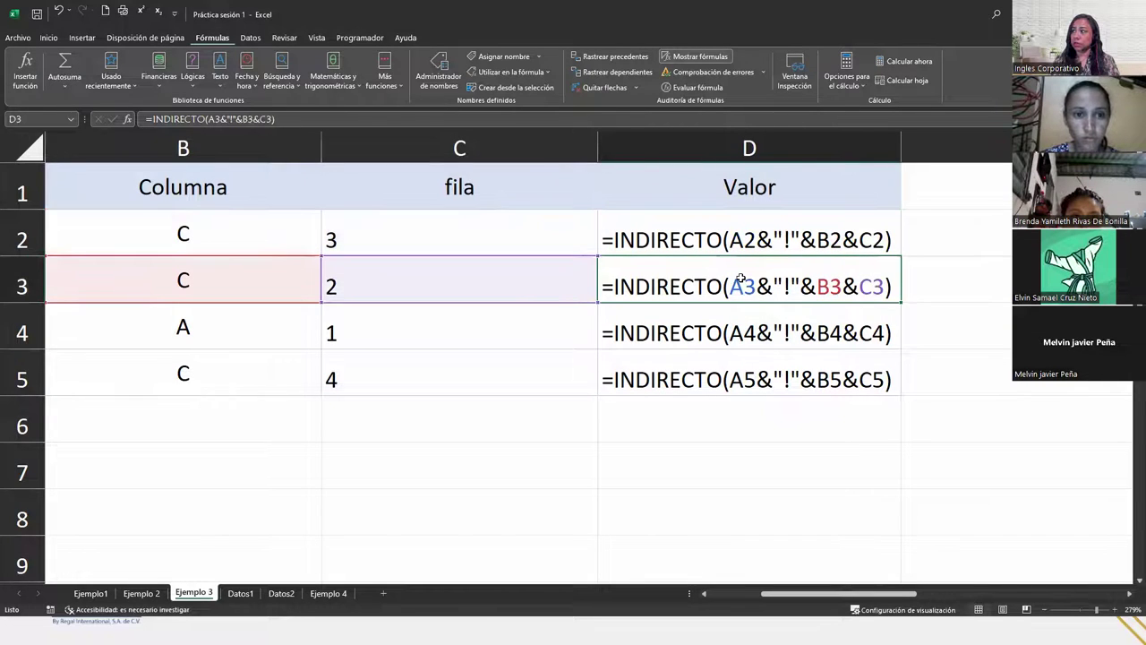
left_click(729, 326)
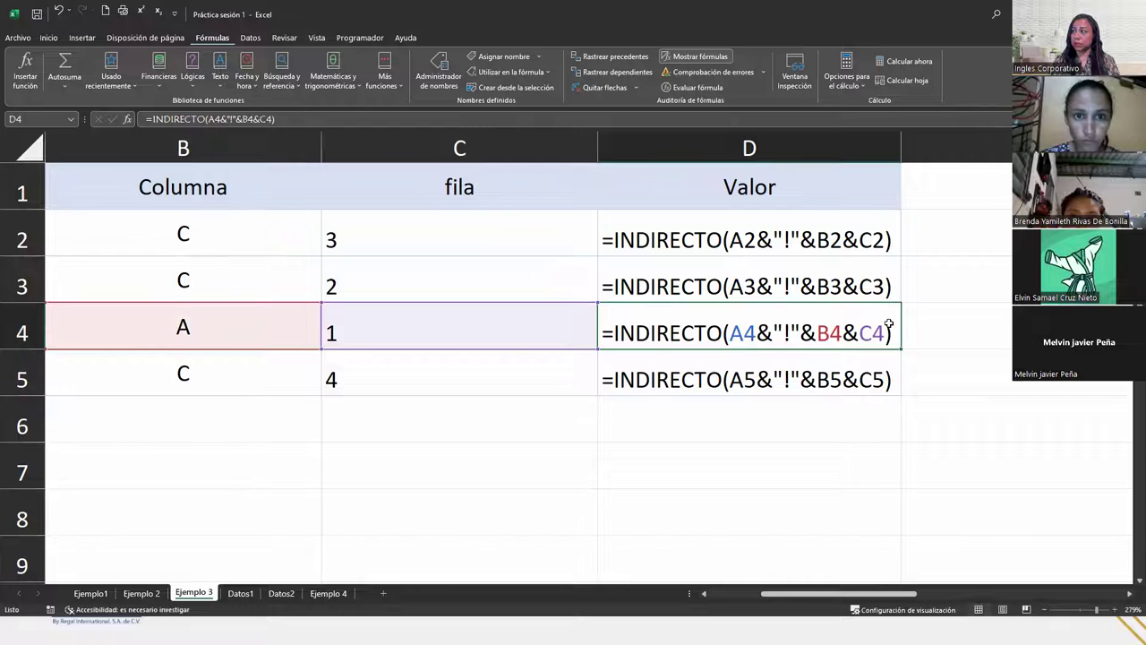
left_click(756, 369)
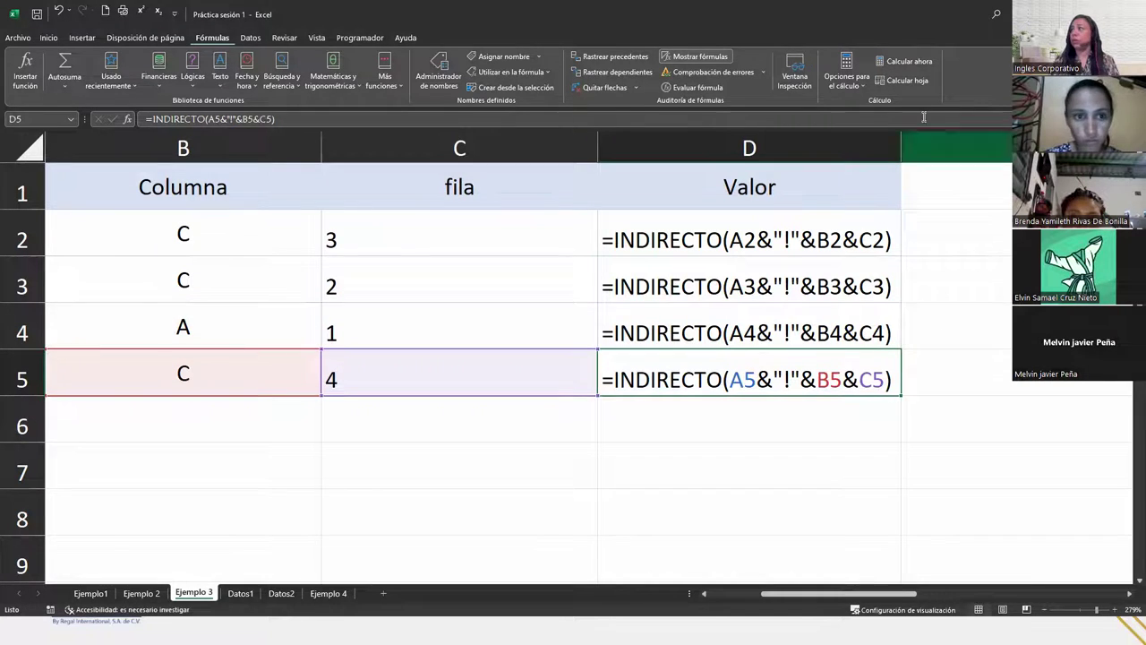
left_click(695, 56)
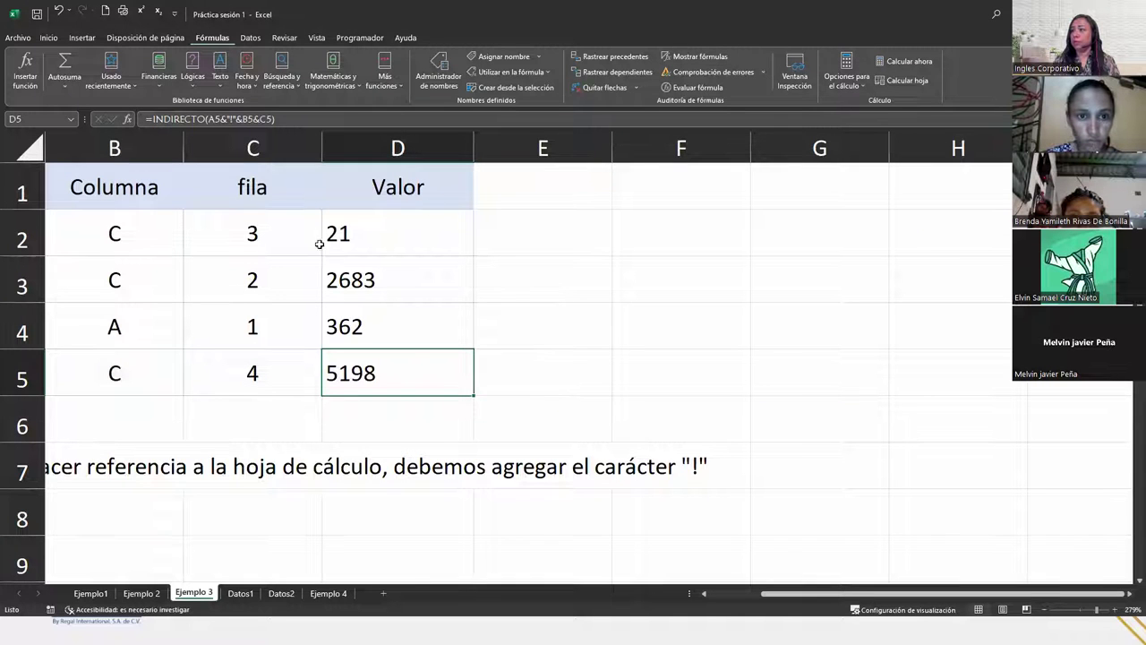
left_click_drag(785, 594, 692, 590)
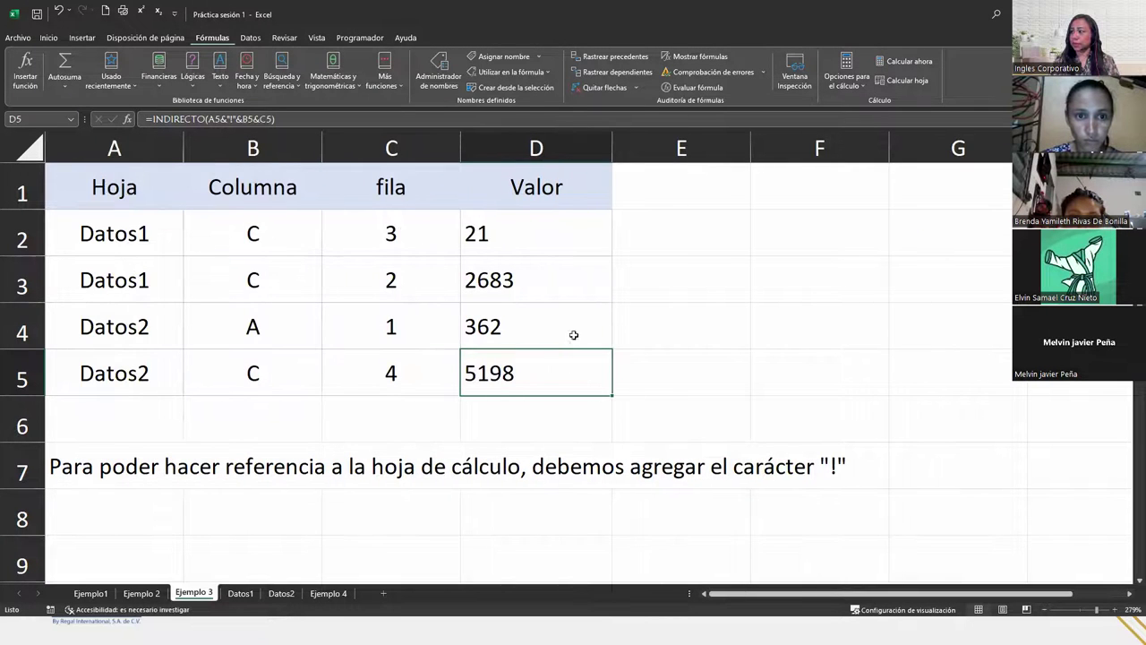
left_click(501, 331)
left_click(523, 273)
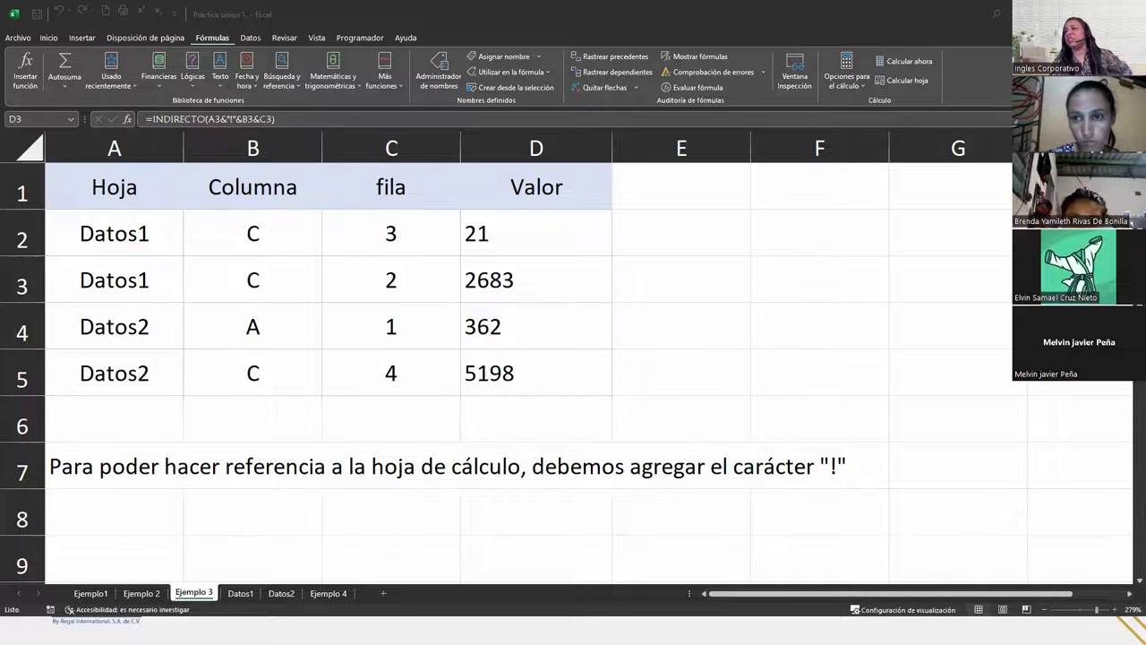
Change the sheet name in cell A2 to Ejemplo1
left_click(135, 238)
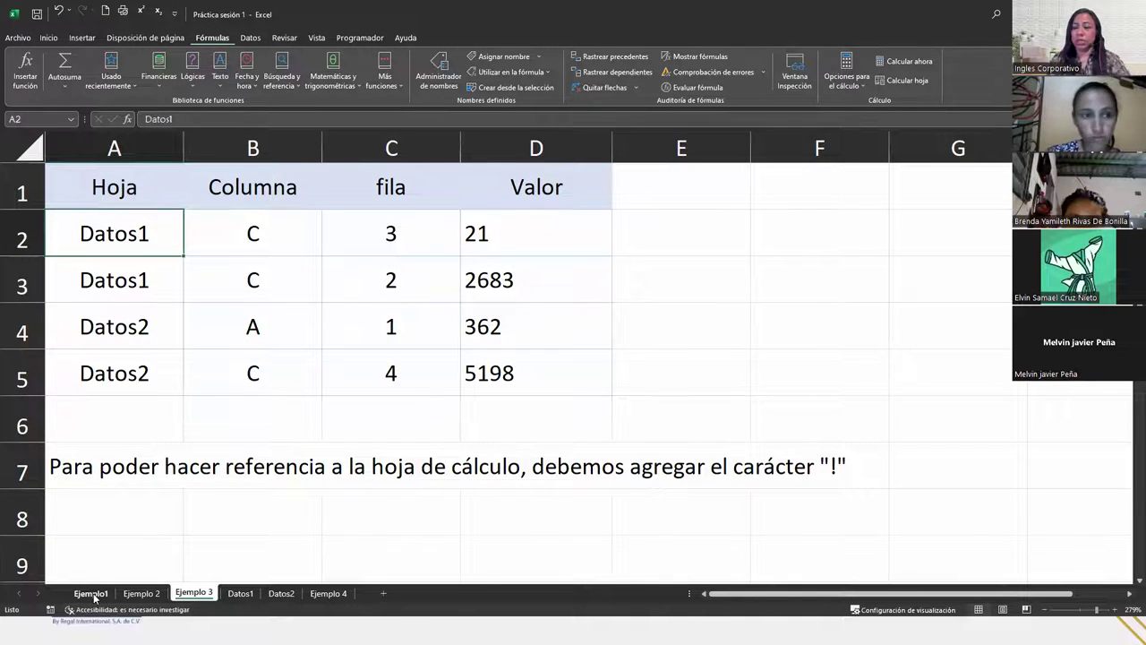
type("Ejempl")
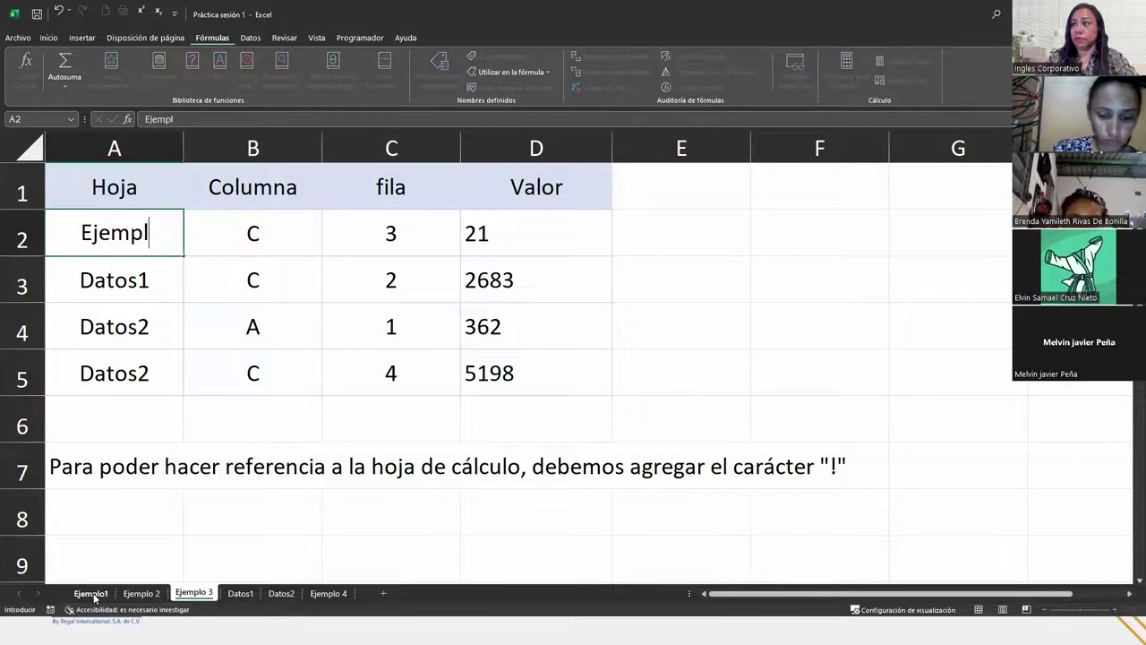
type("o1")
key("Return")
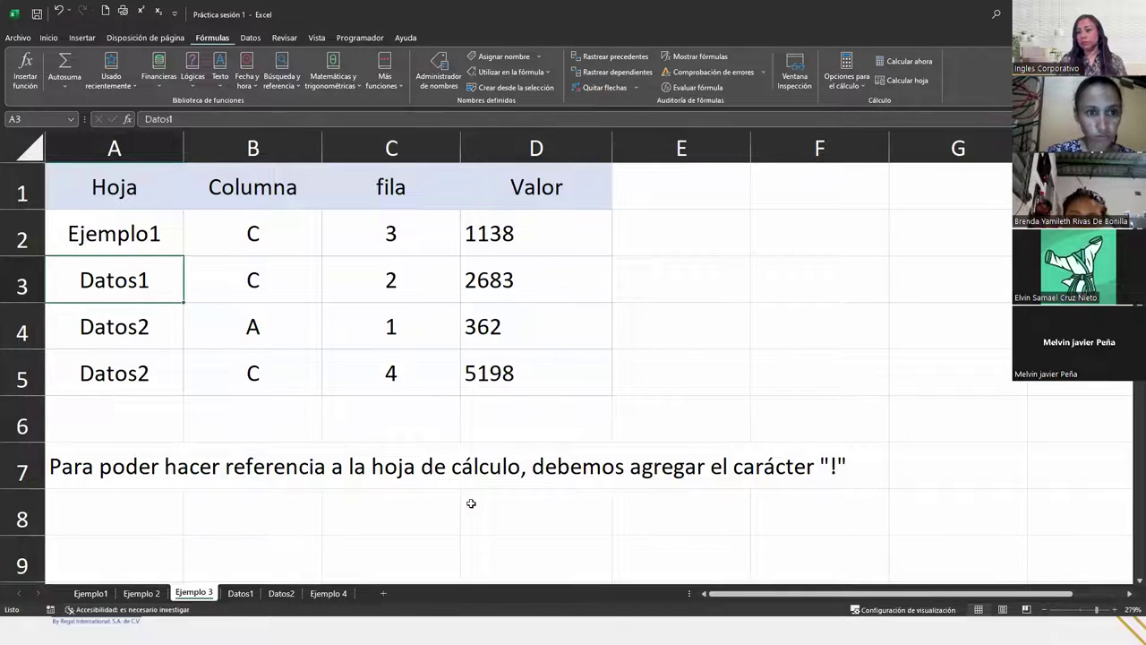
Check the D2 result against the crossing of column C and row 3 on the Ejemplo1 sheet, and return to Ejemplo 3
left_click(133, 238)
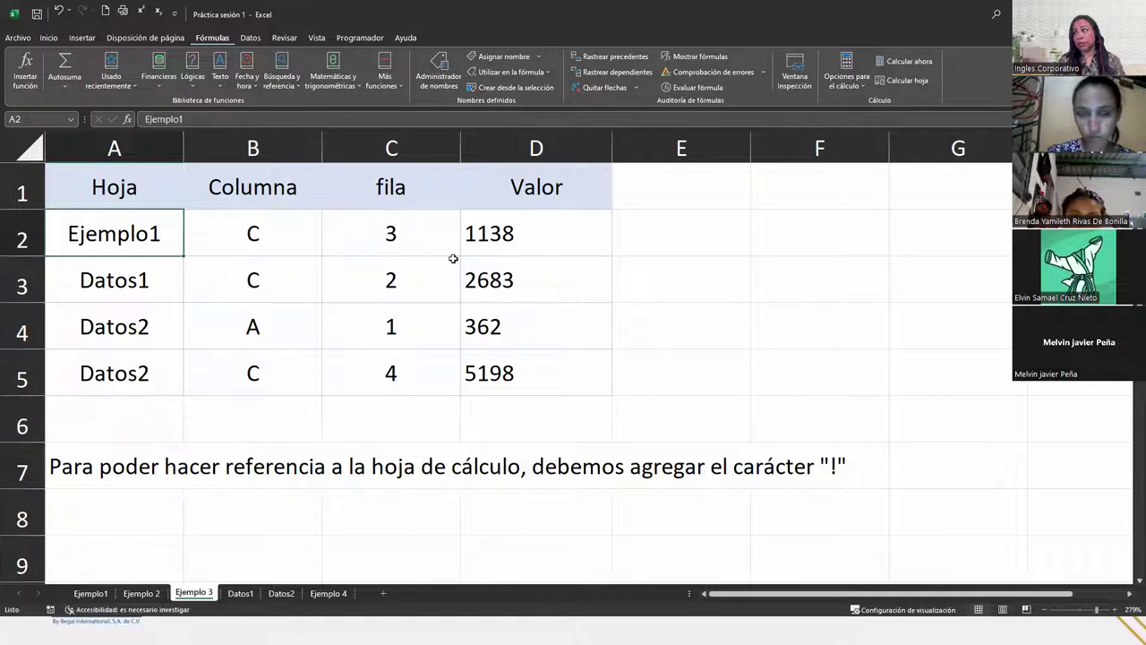
left_click(539, 243)
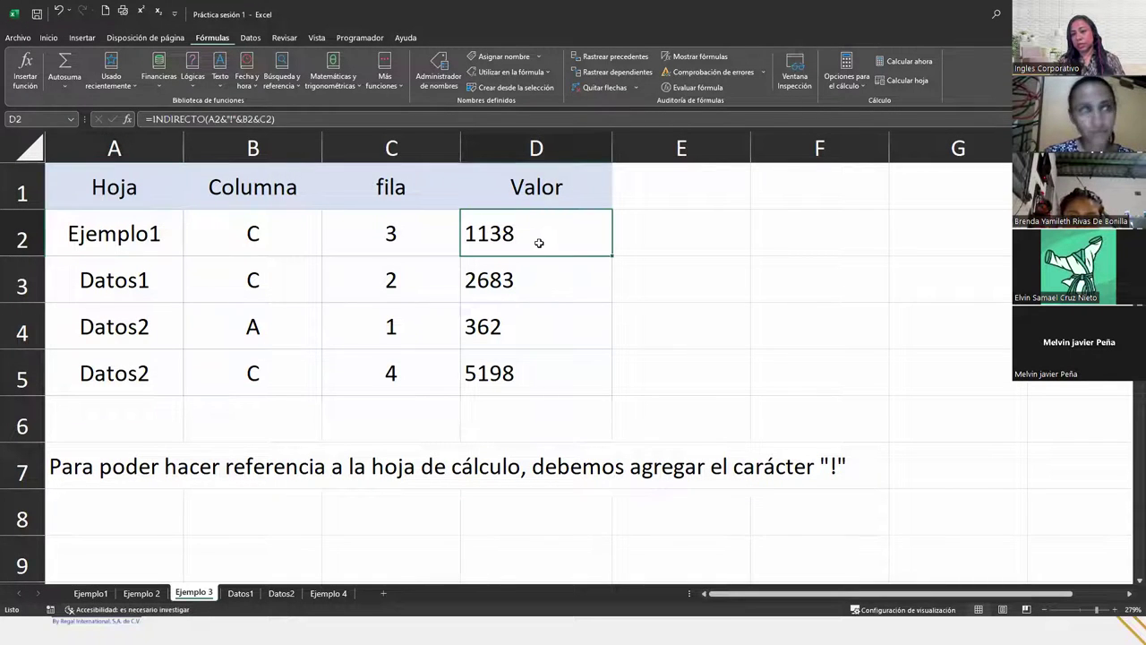
left_click(78, 595)
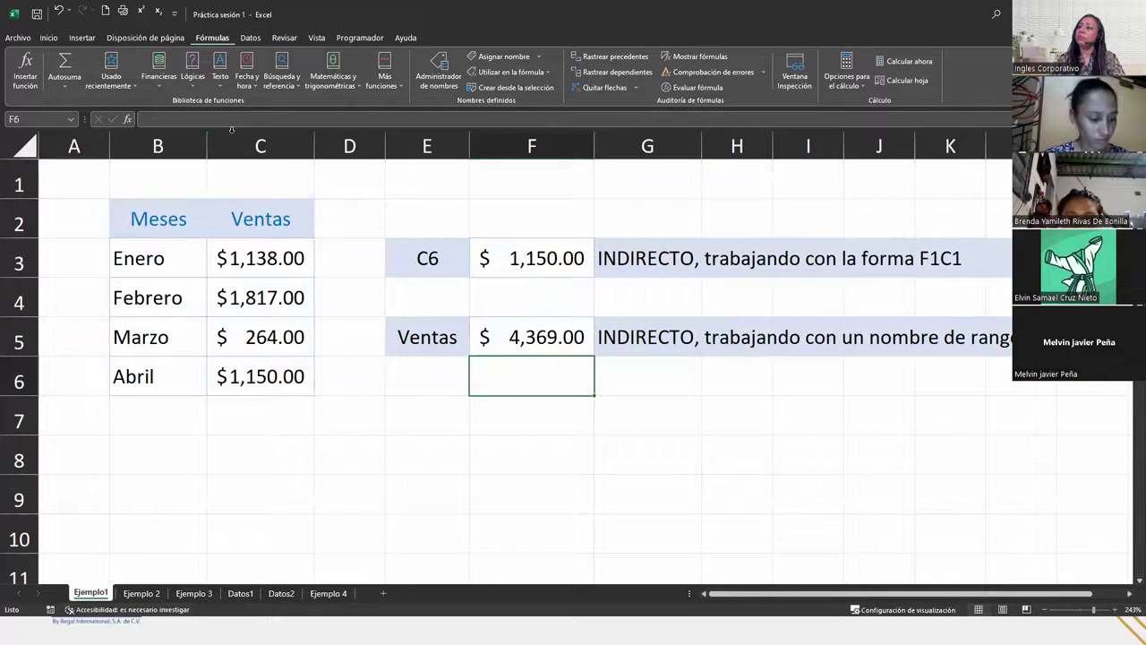
left_click(256, 144)
left_click(18, 258, "ctrl")
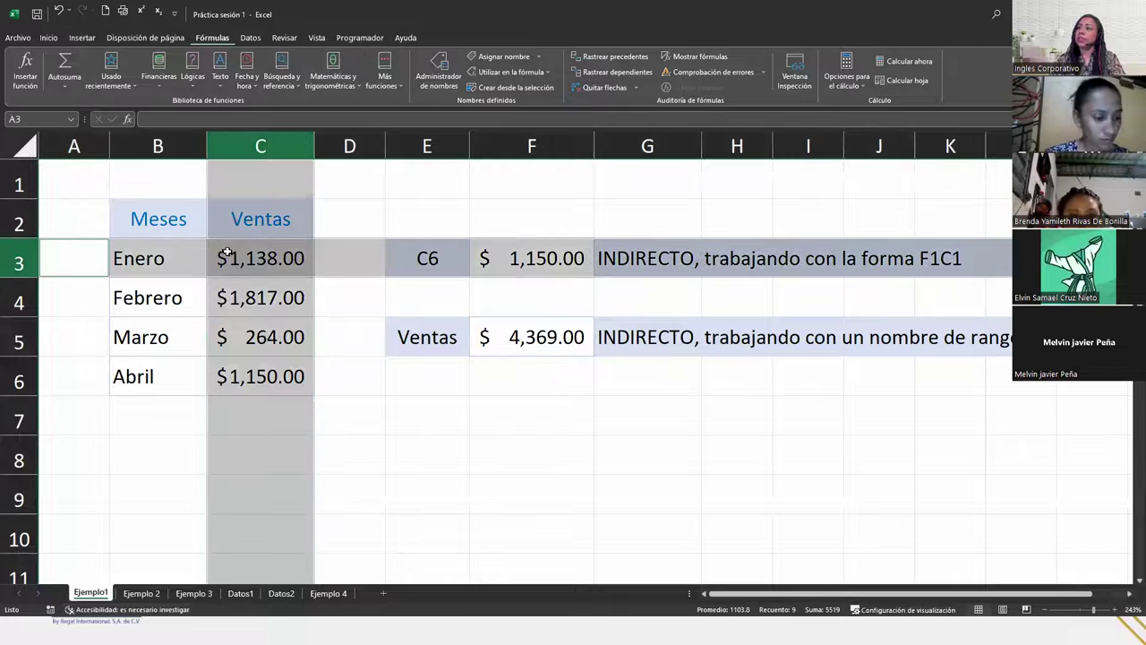
left_click(228, 253, "ctrl")
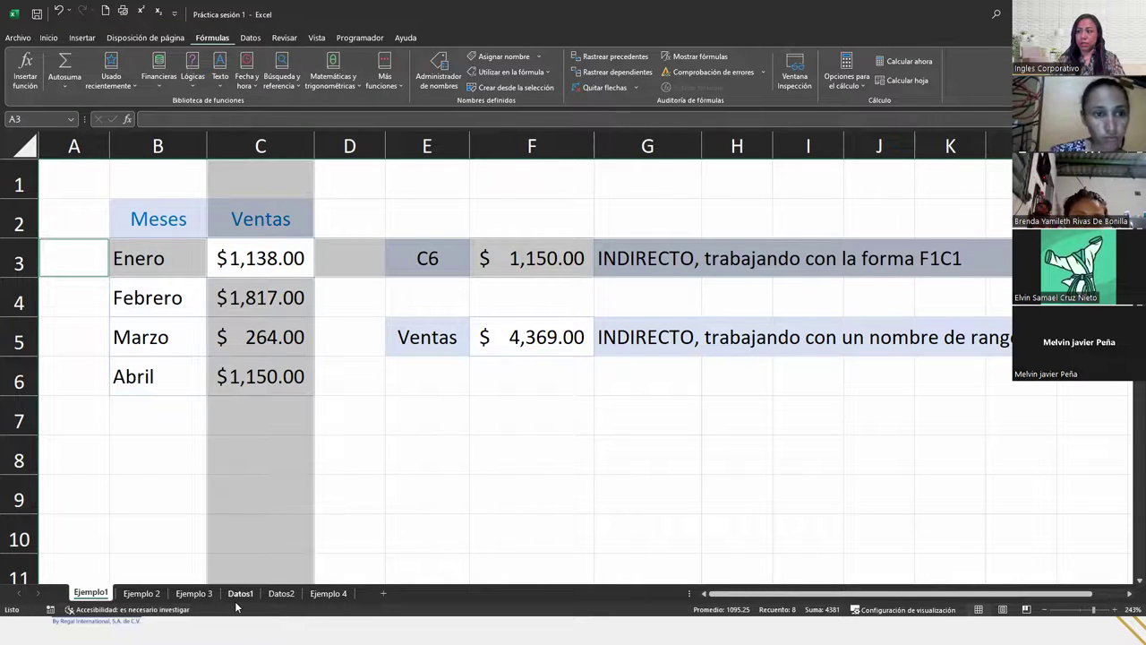
left_click(193, 593)
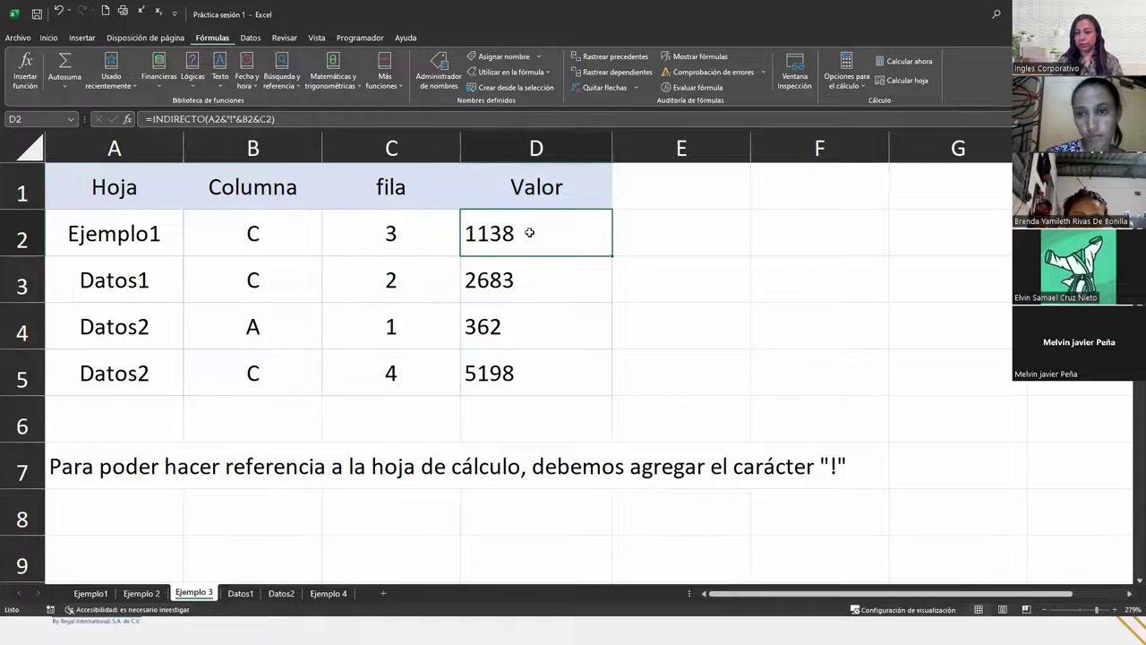
key("alt+Tab")
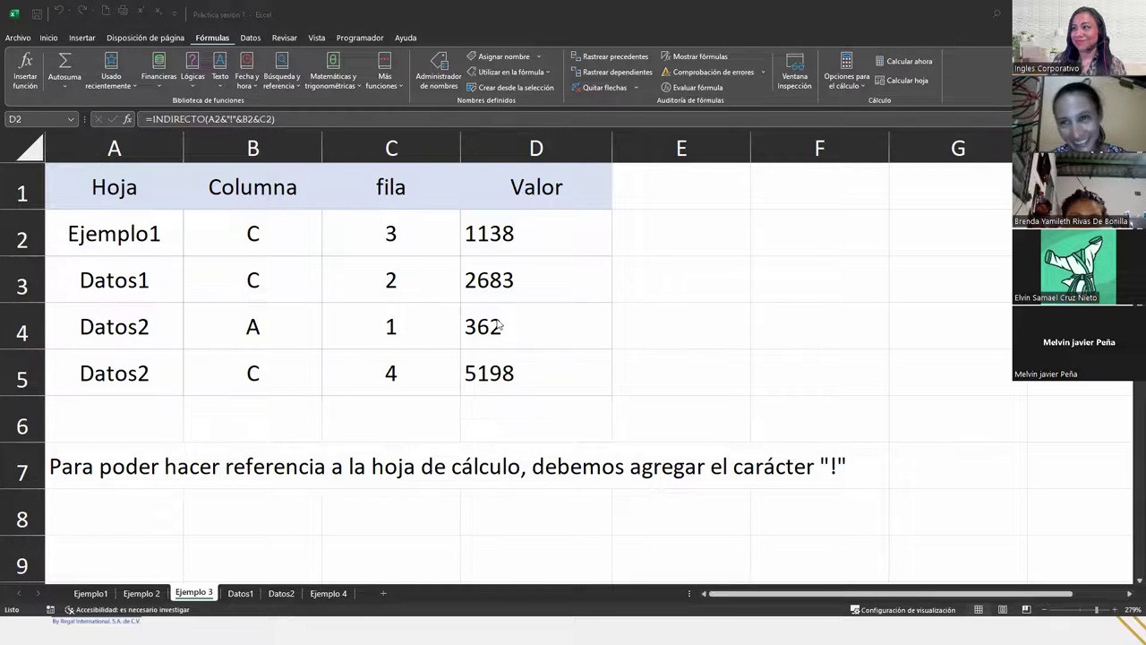
On the Ejemplo 4 sheet, clear all data validation settings from cell A6 and delete its contents
left_click(327, 593)
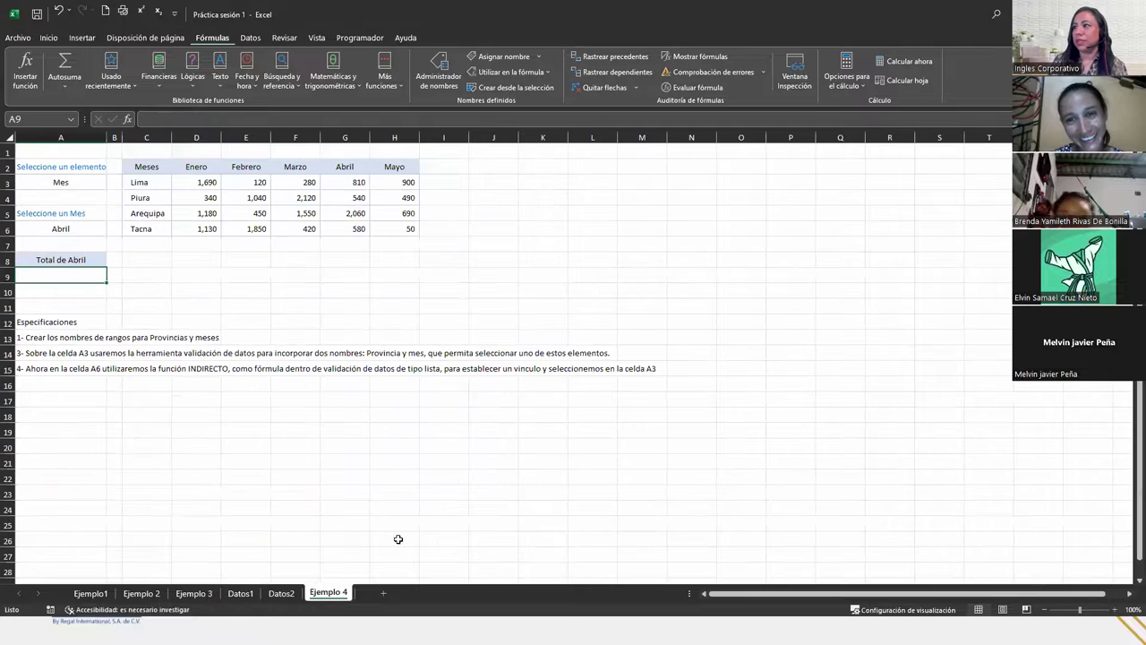
left_click(75, 230)
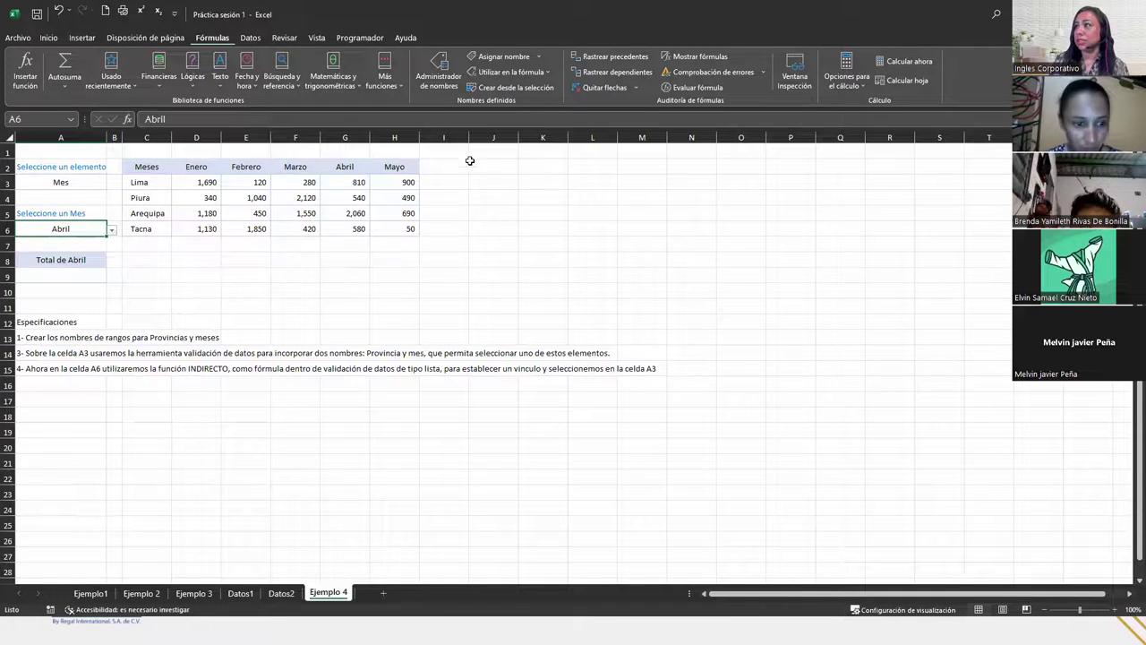
left_click(254, 39)
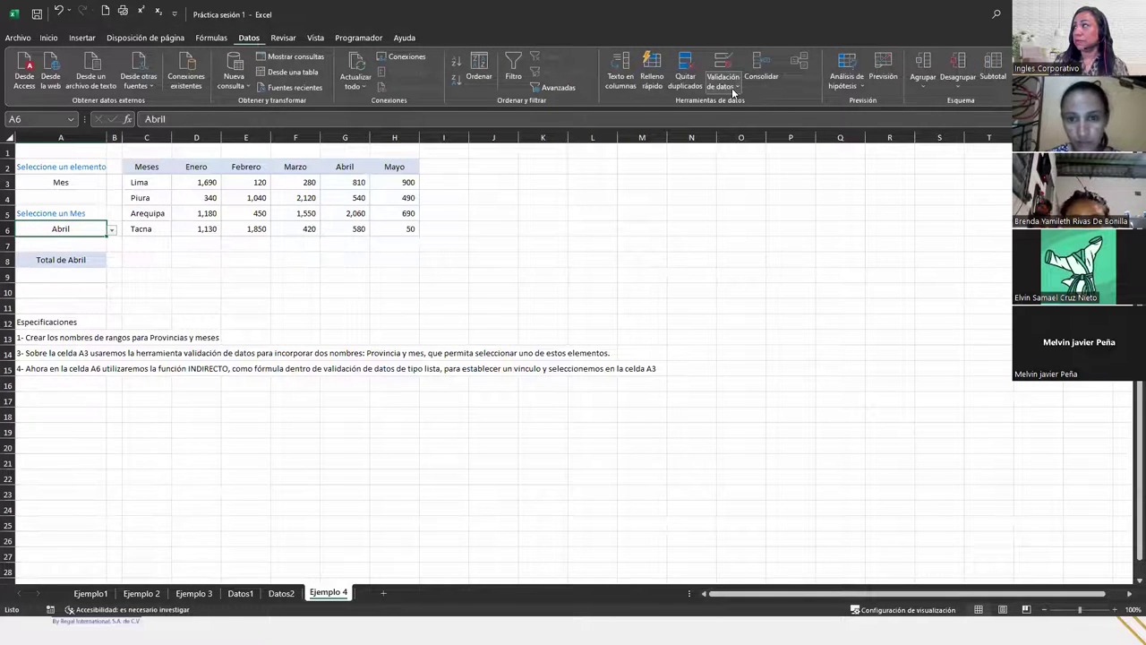
left_click(730, 87)
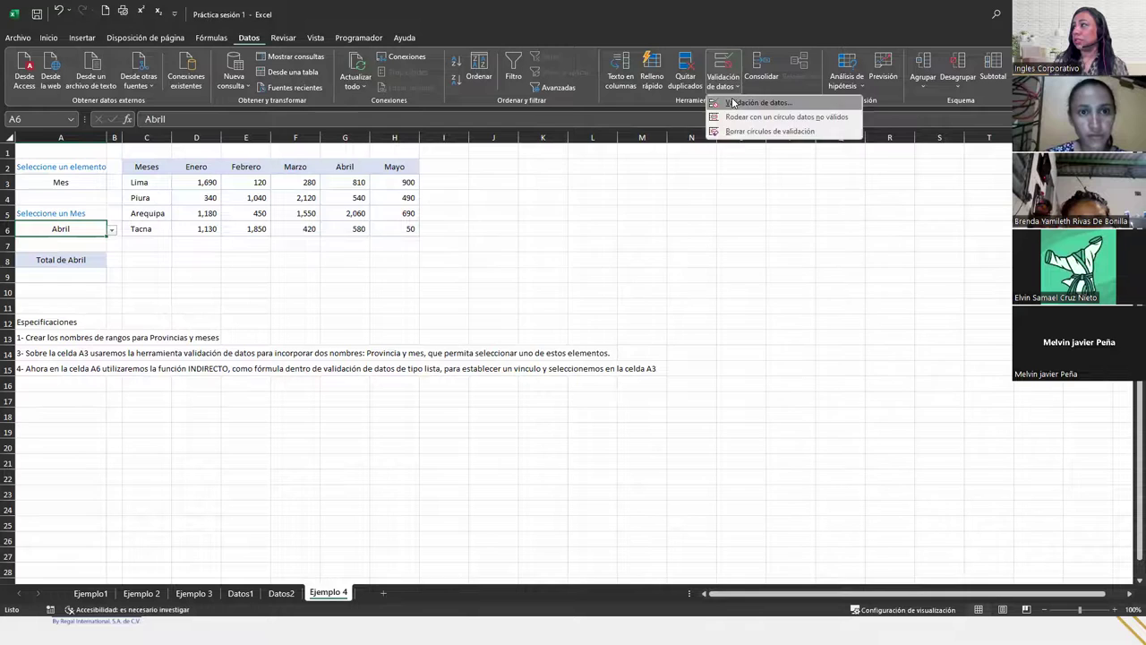
left_click(757, 102)
left_click(426, 344)
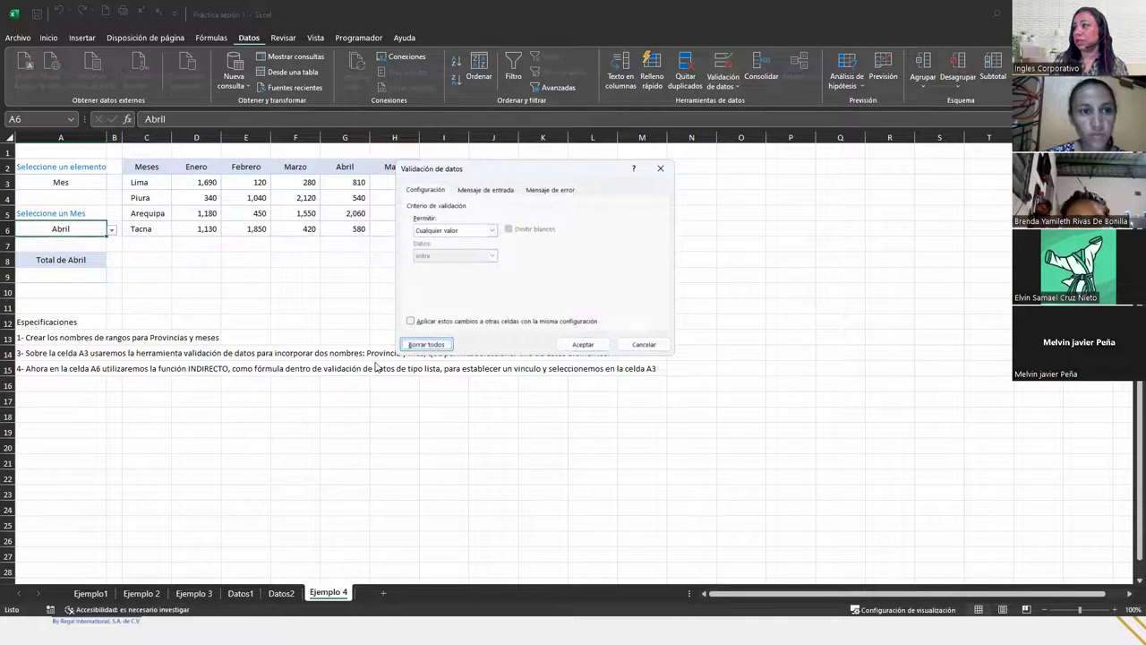
left_click(580, 344)
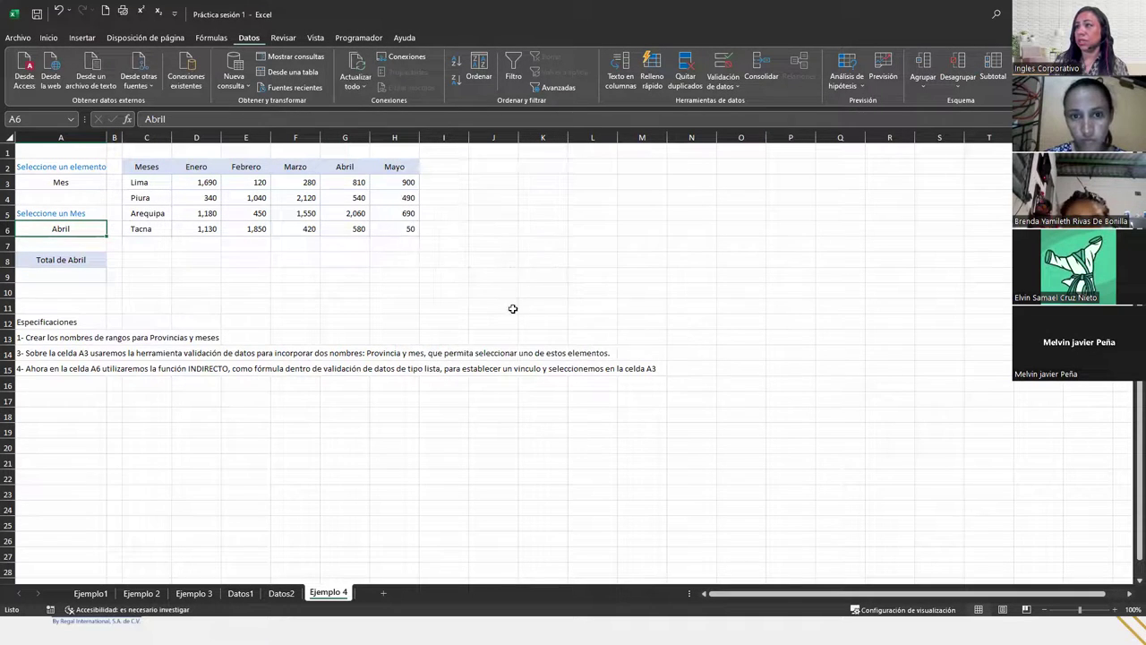
key("Delete")
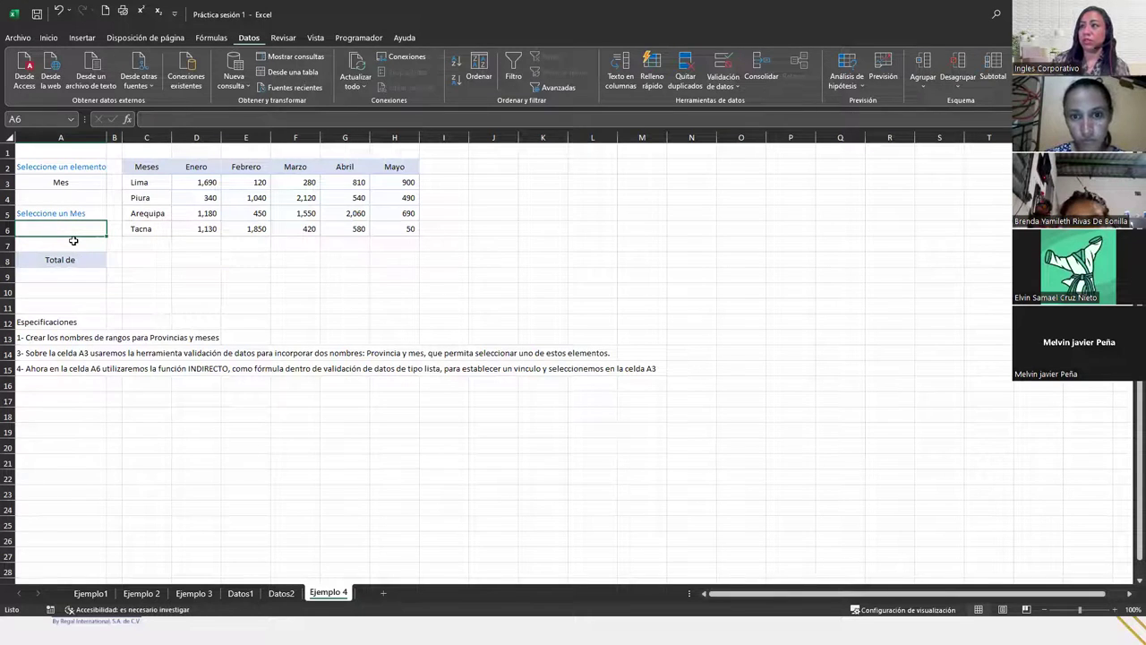
left_click(732, 78)
left_click(757, 102)
left_click(427, 344)
left_click(583, 344)
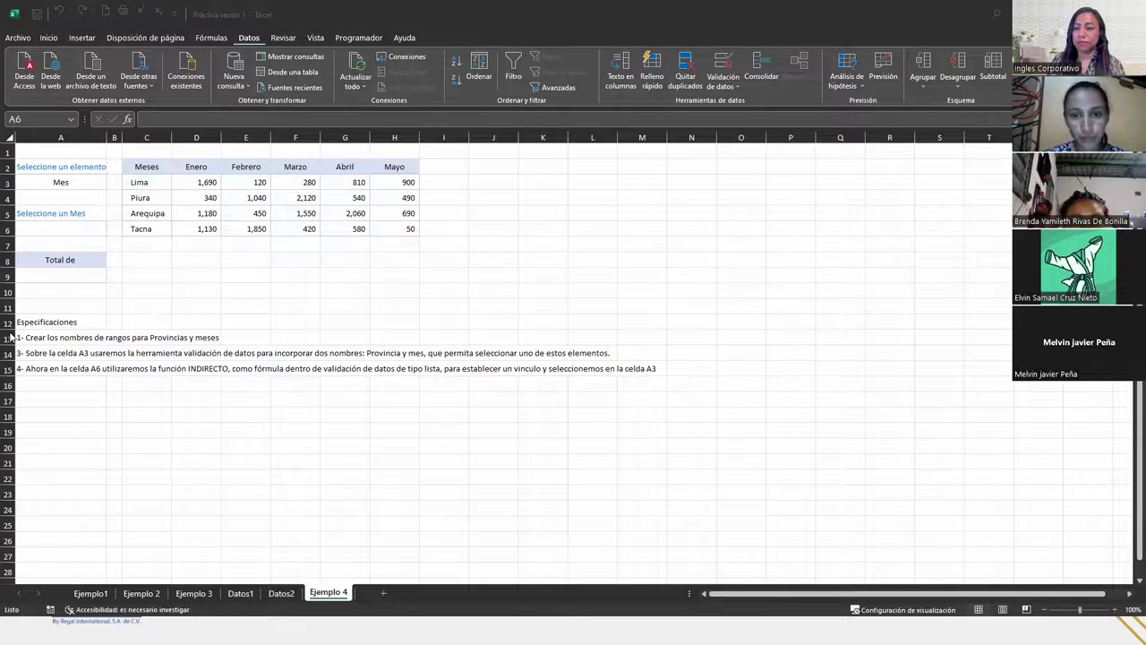
Choose Provincia from the validation list in cell A3
left_click(79, 181)
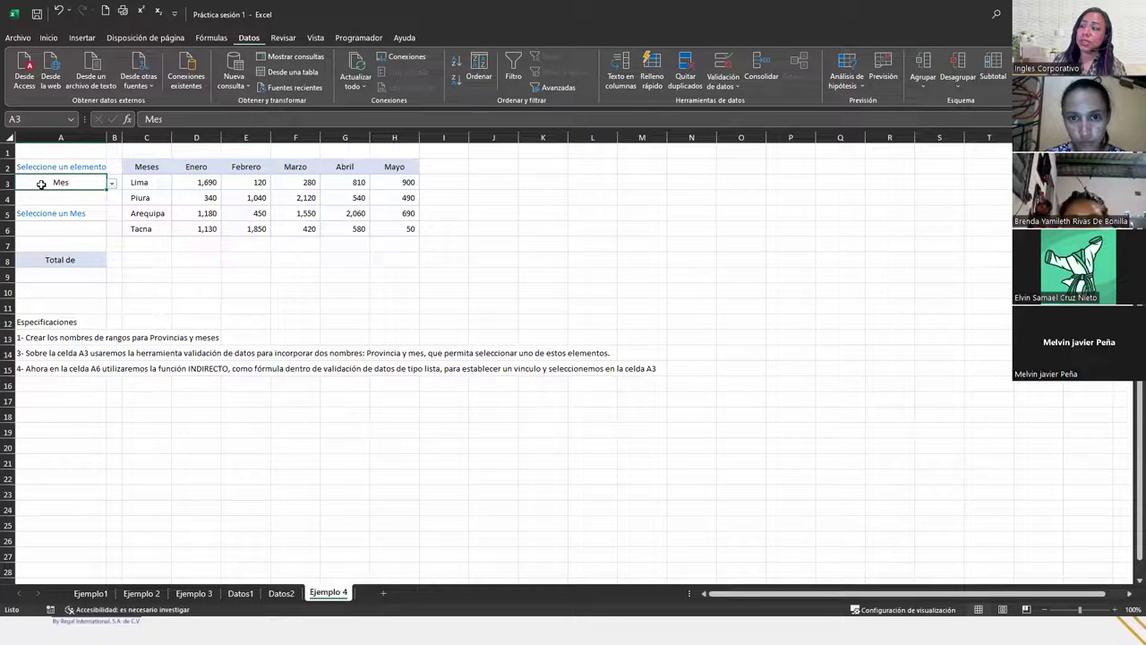
left_click(112, 184)
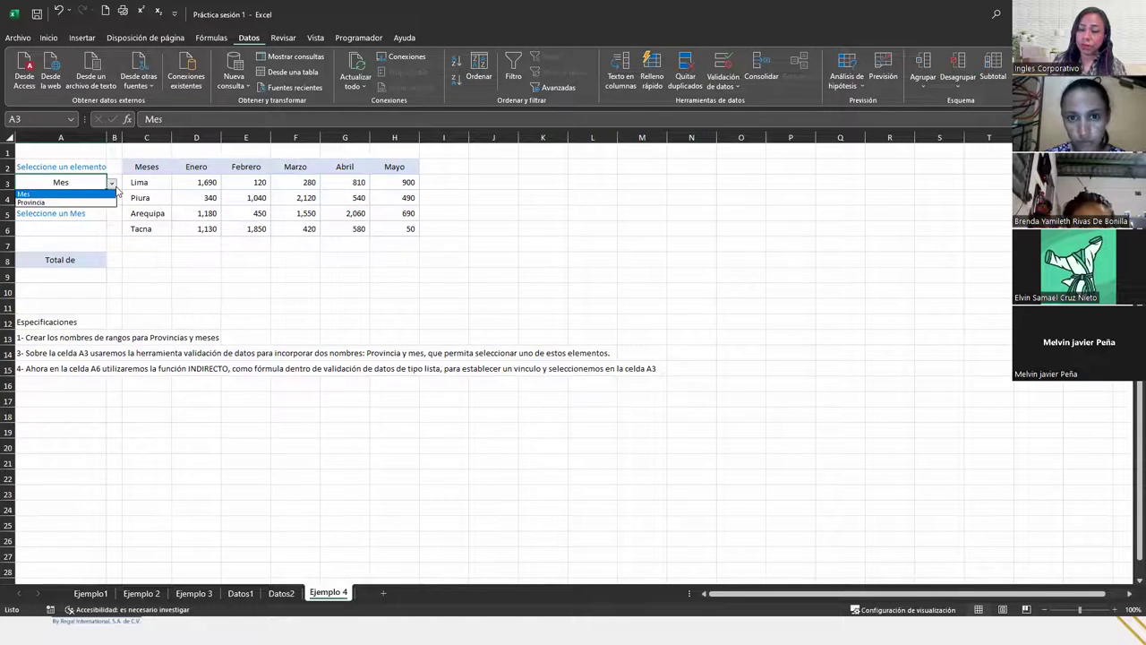
left_click(65, 202)
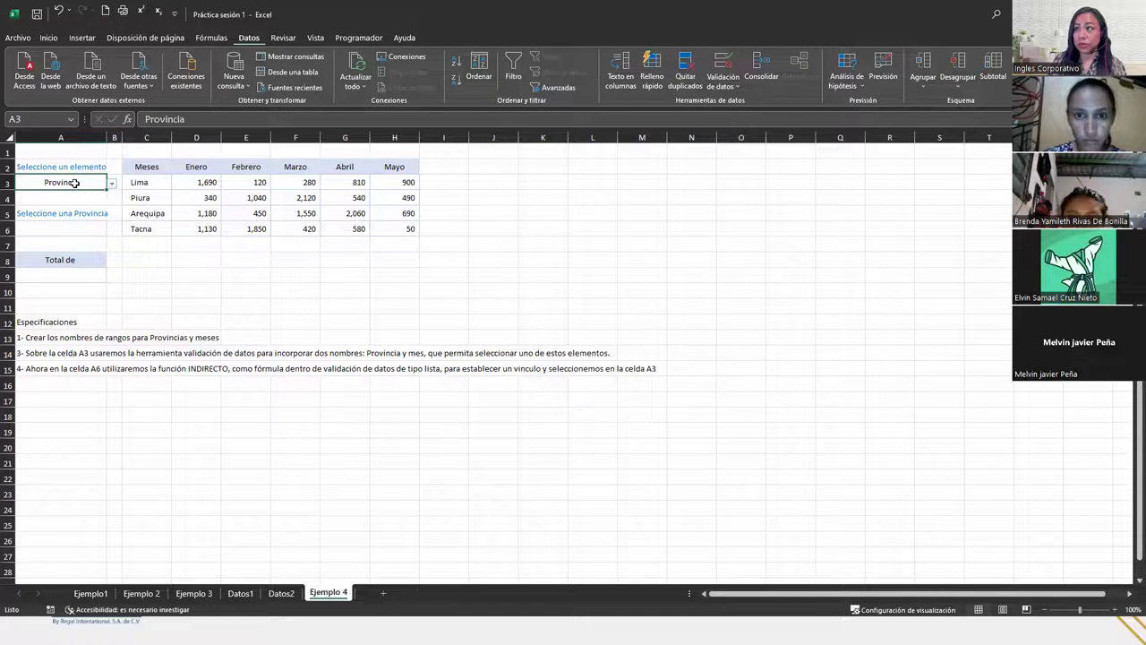
Enlarge the sheet display to 200% and delete the empty row 11 above Especificaciones
left_click_drag(43, 154, 462, 305)
left_click(1131, 610)
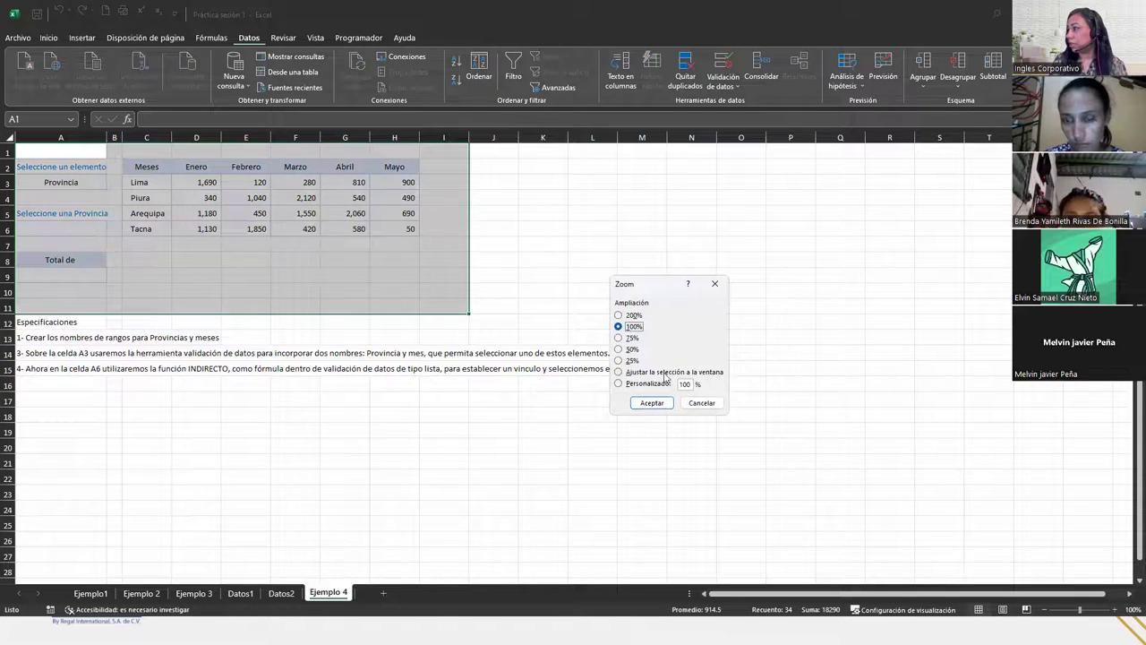
left_click(659, 372)
left_click(652, 404)
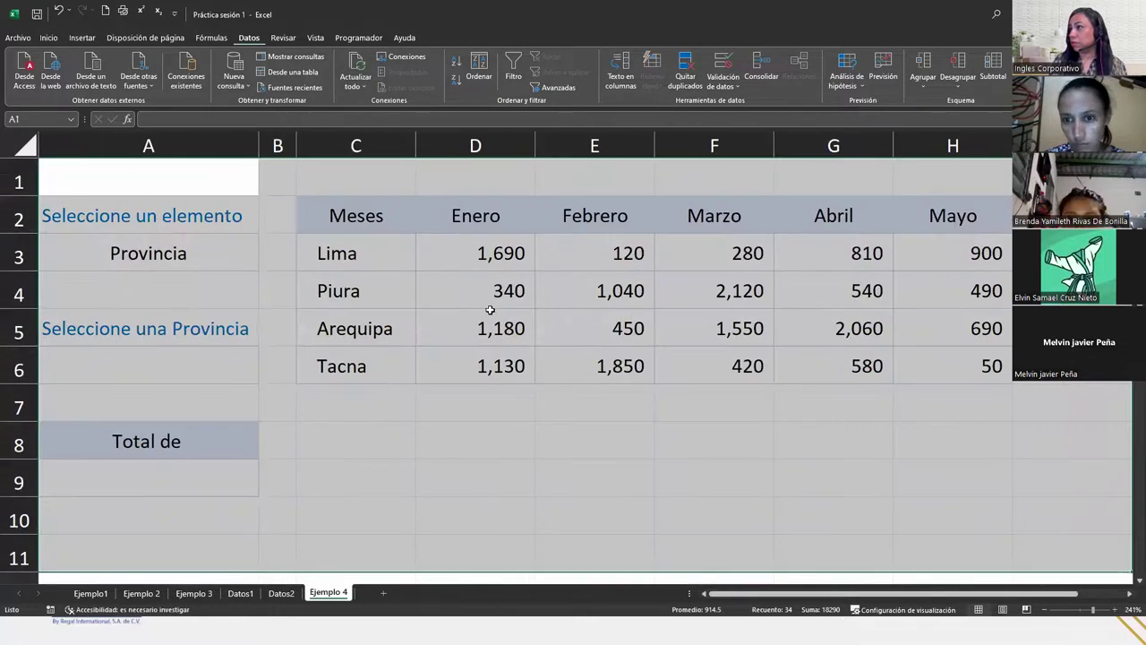
left_click(566, 390)
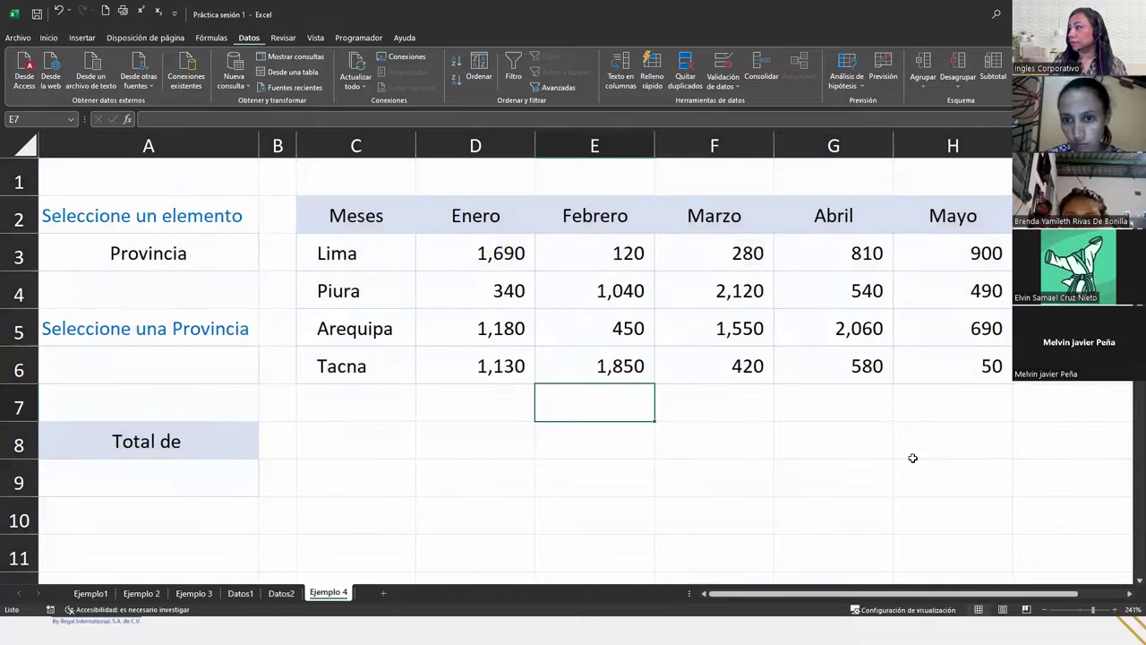
left_click(1046, 609)
left_click(1046, 609)
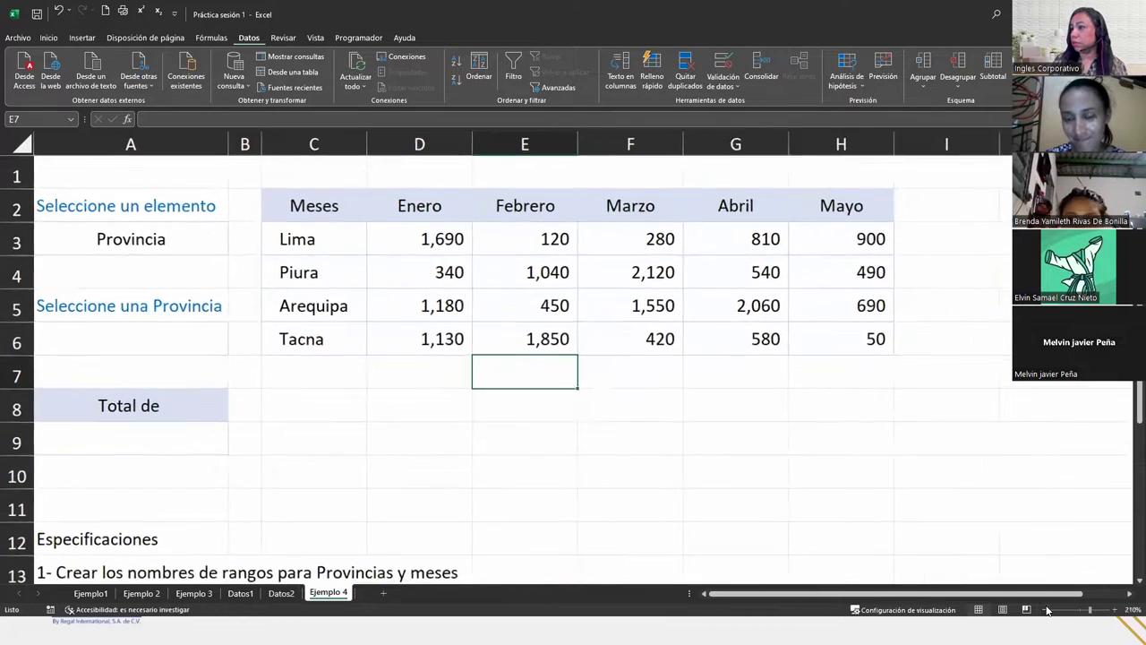
left_click(1046, 609)
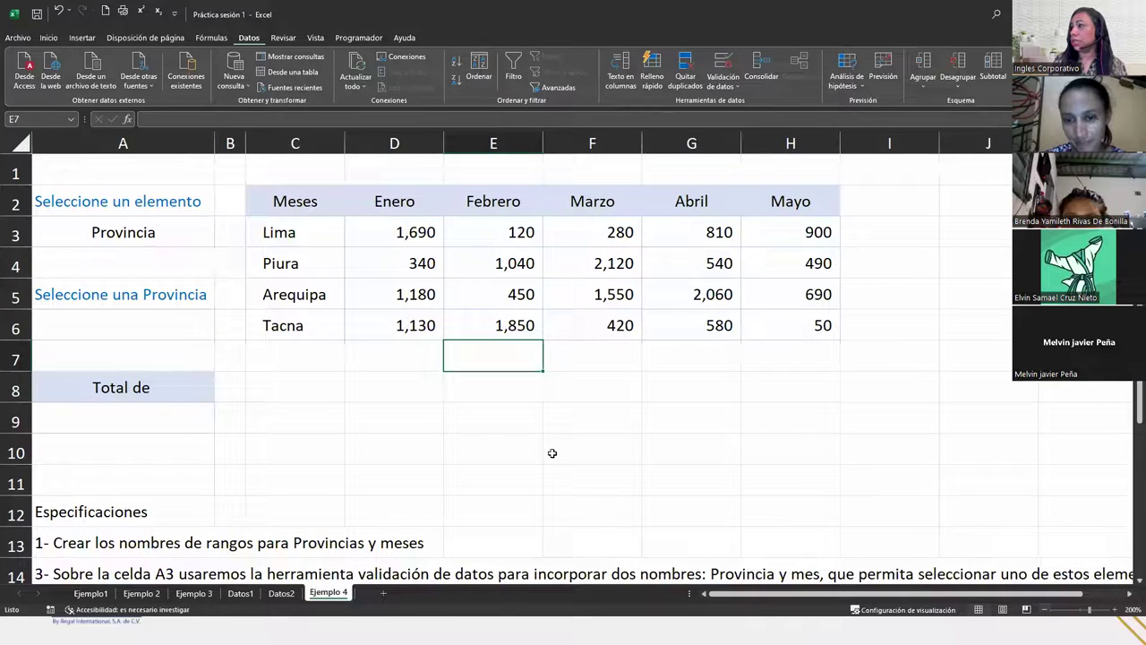
right_click(25, 483)
left_click(82, 397)
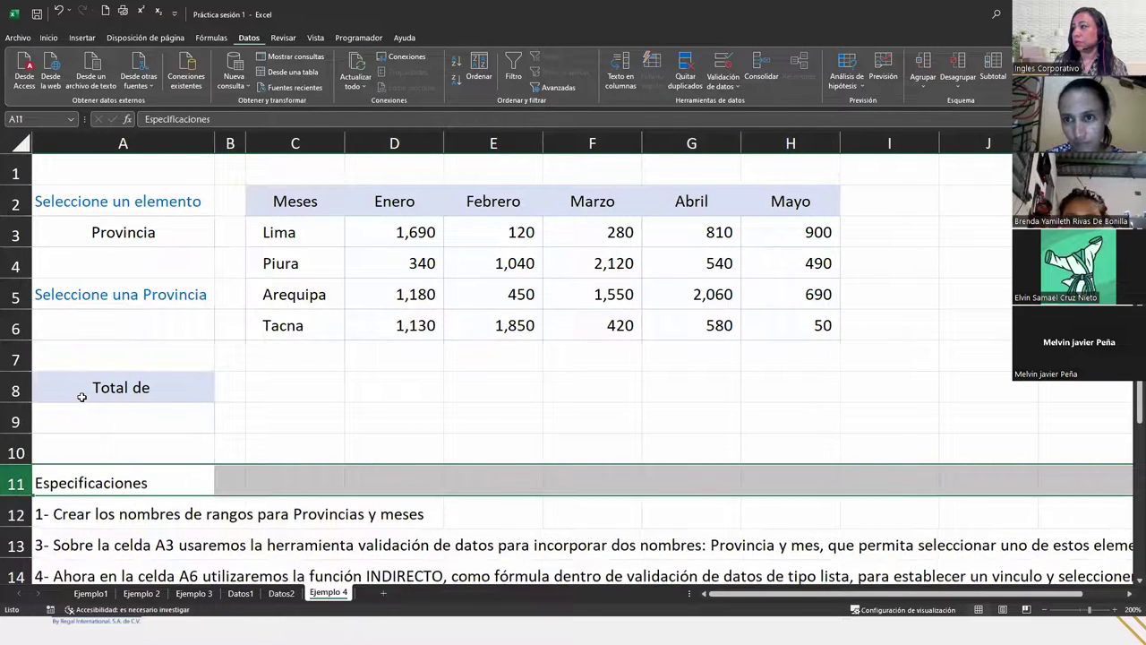
Read specification 1 and check the range names of the Lima, Piura, Arequipa and Tacna value rows in D3:H6
left_click(109, 509)
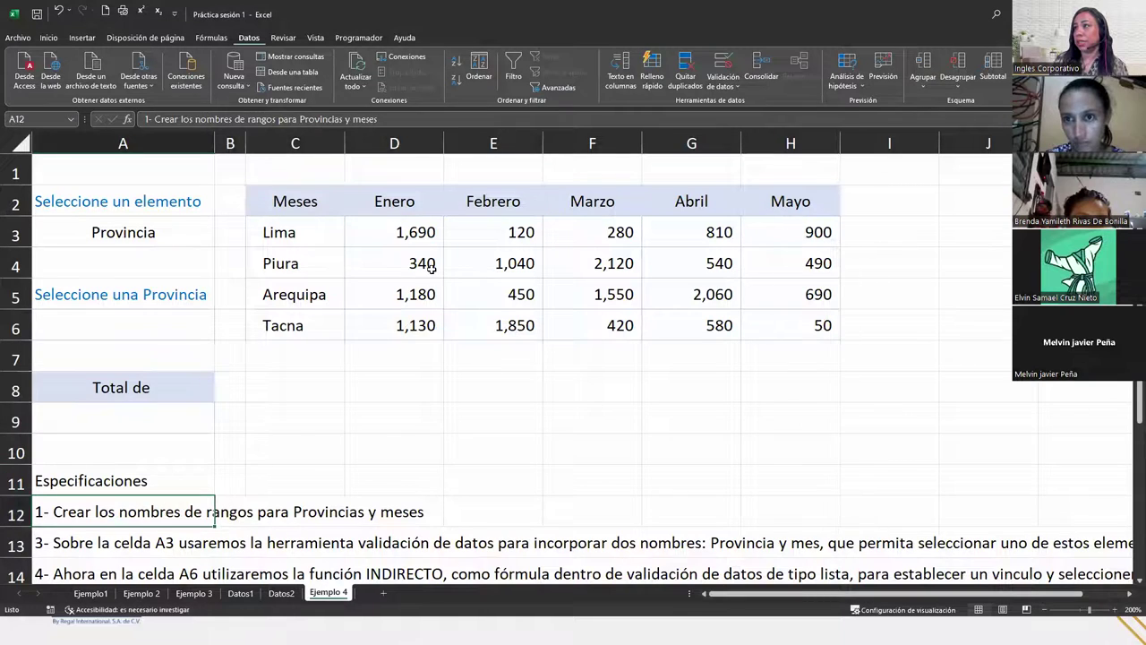
left_click(364, 251)
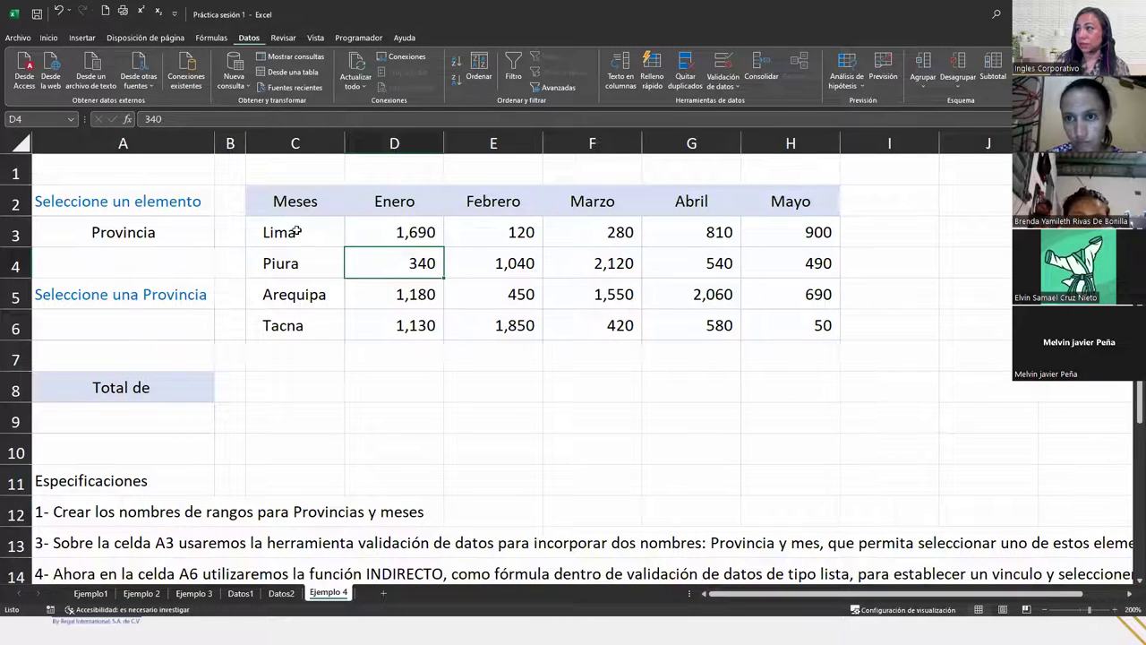
left_click_drag(380, 235, 781, 234)
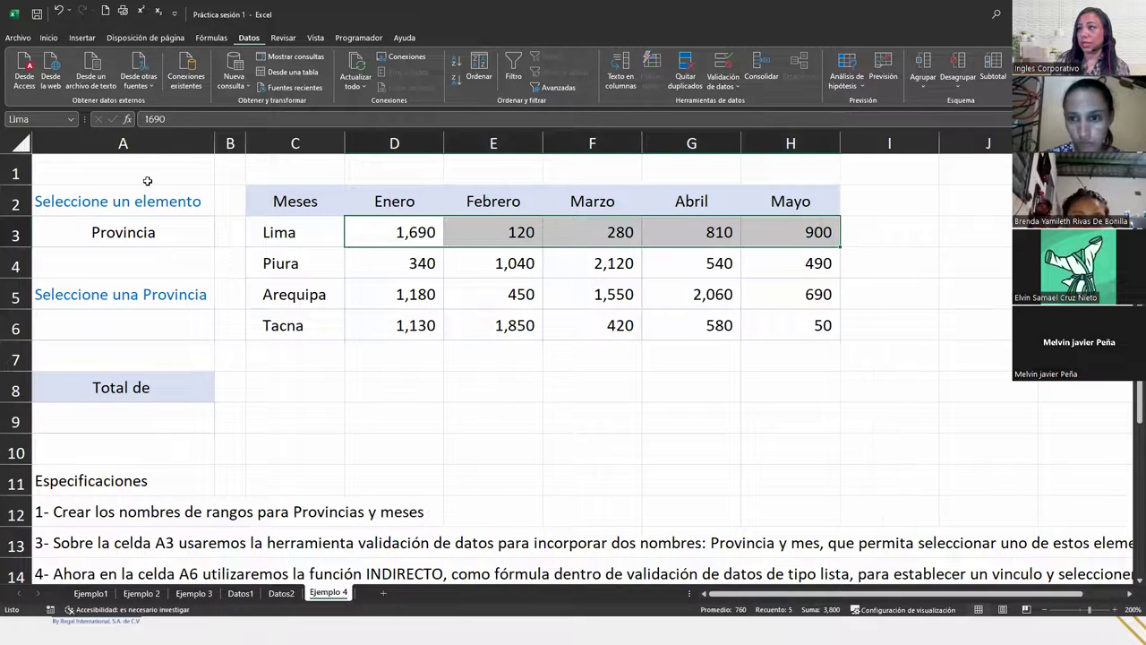
left_click_drag(393, 259, 824, 263)
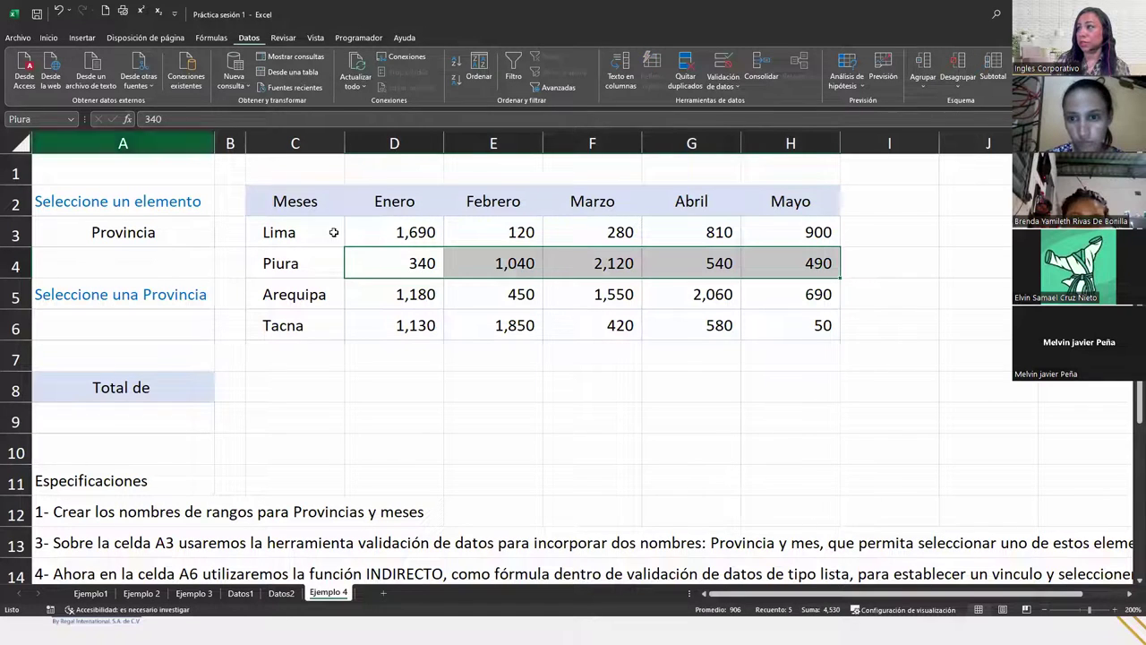
left_click_drag(378, 293, 793, 294)
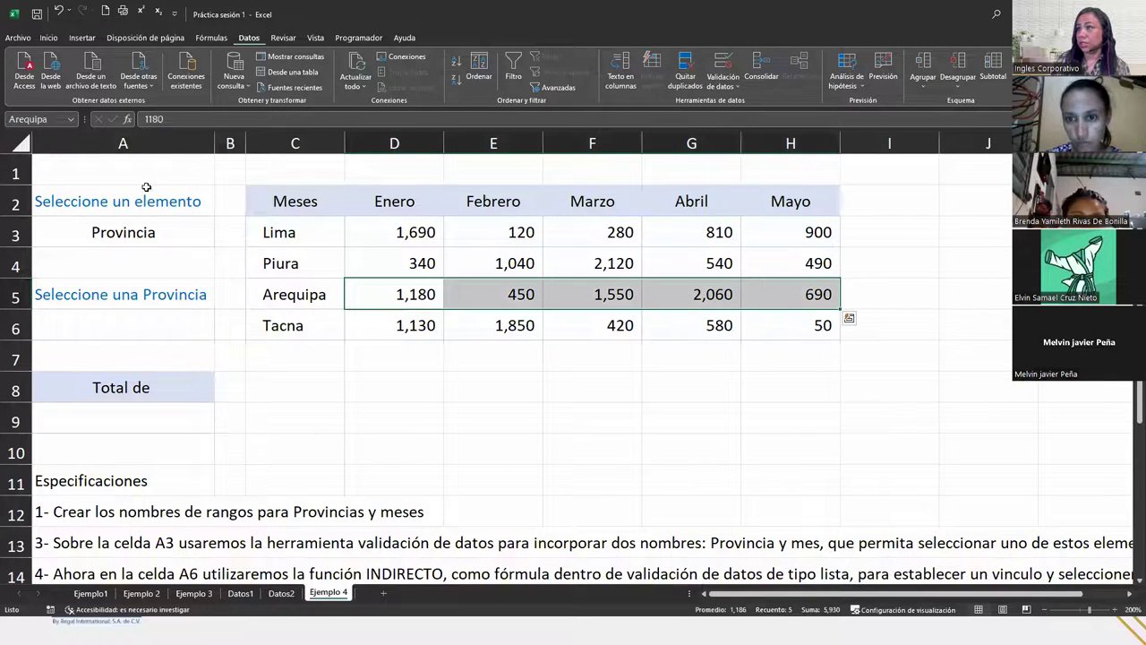
left_click(376, 330)
left_click_drag(377, 329, 810, 328)
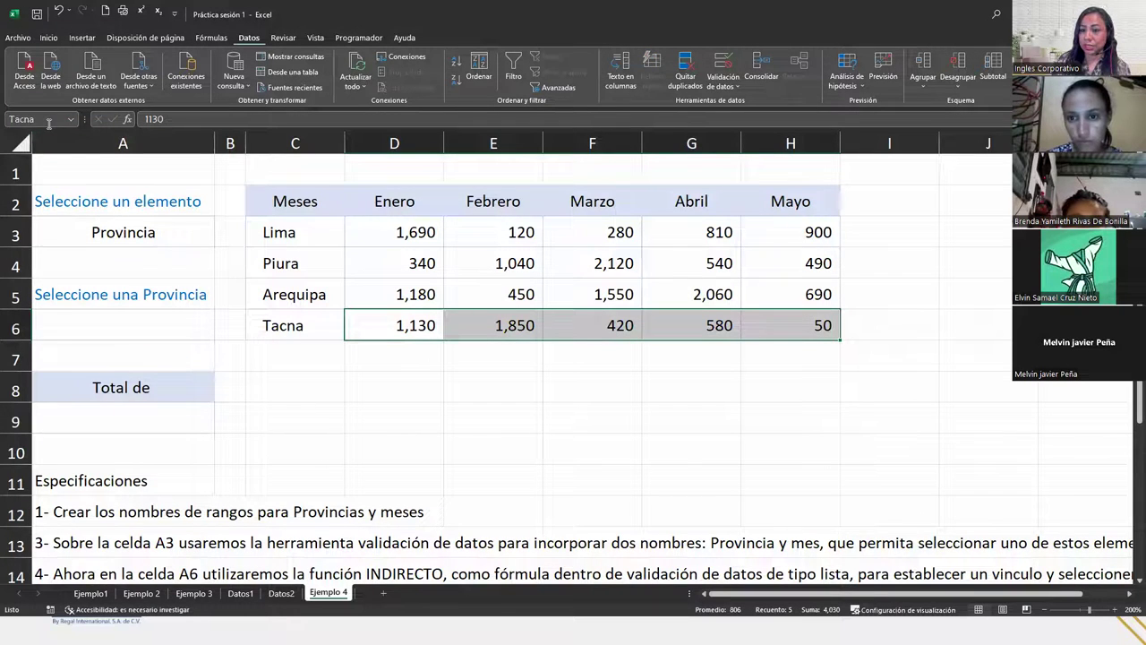
Check the range names of the month columns from Enero to Mayo in rows 3 to 6
left_click_drag(417, 232, 417, 325)
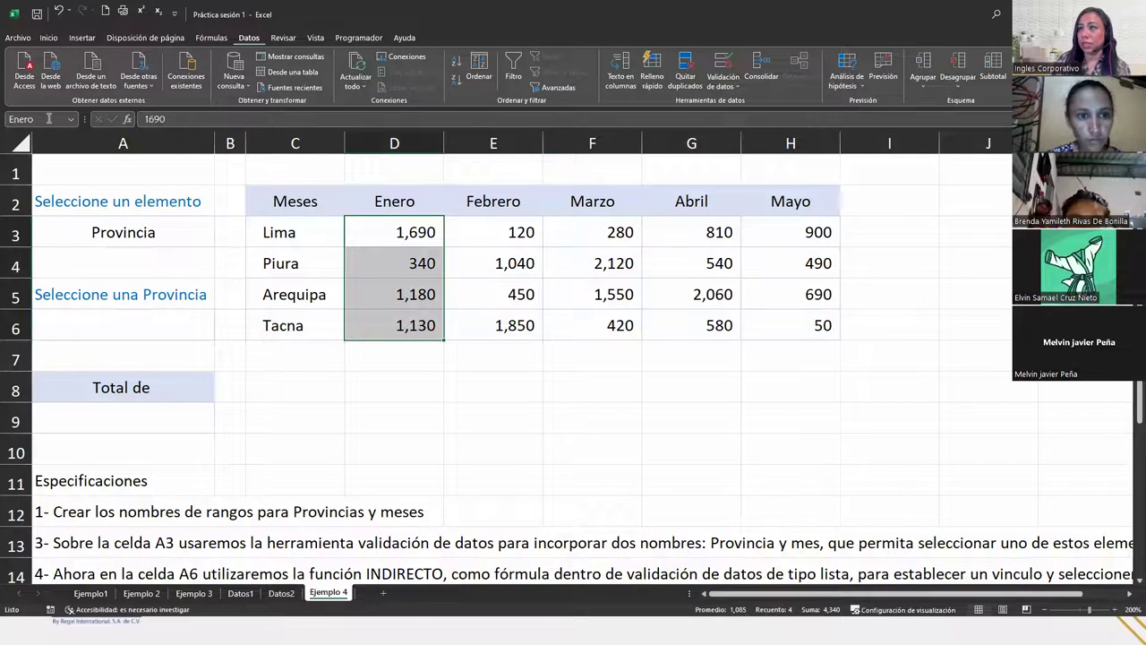
left_click_drag(511, 223, 524, 327)
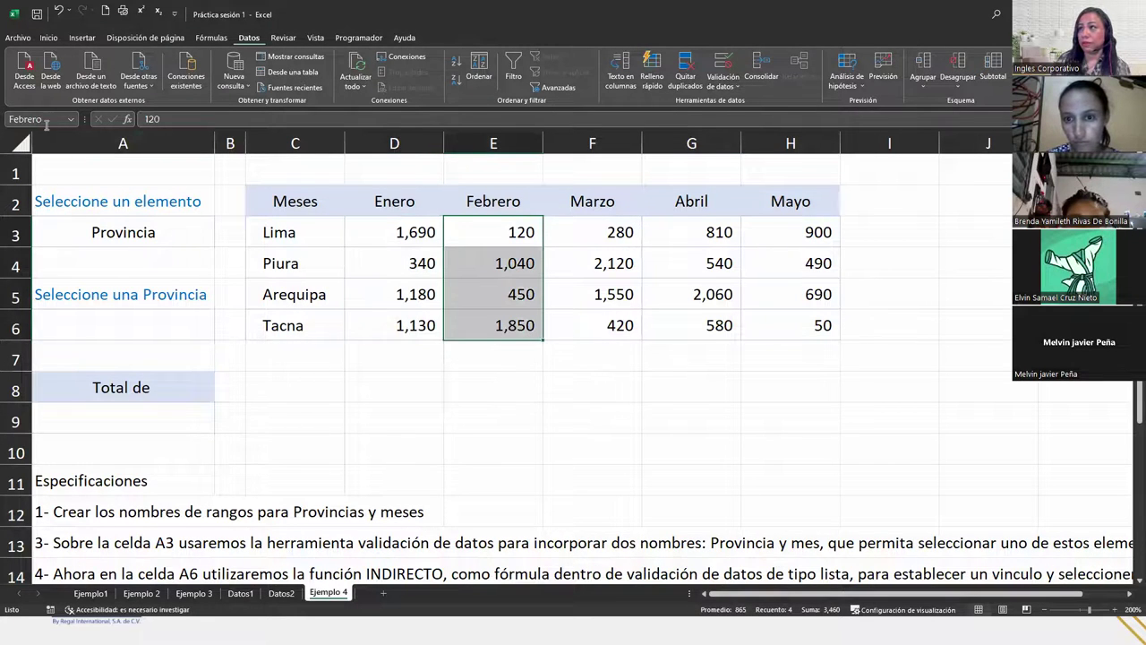
left_click_drag(621, 229, 624, 325)
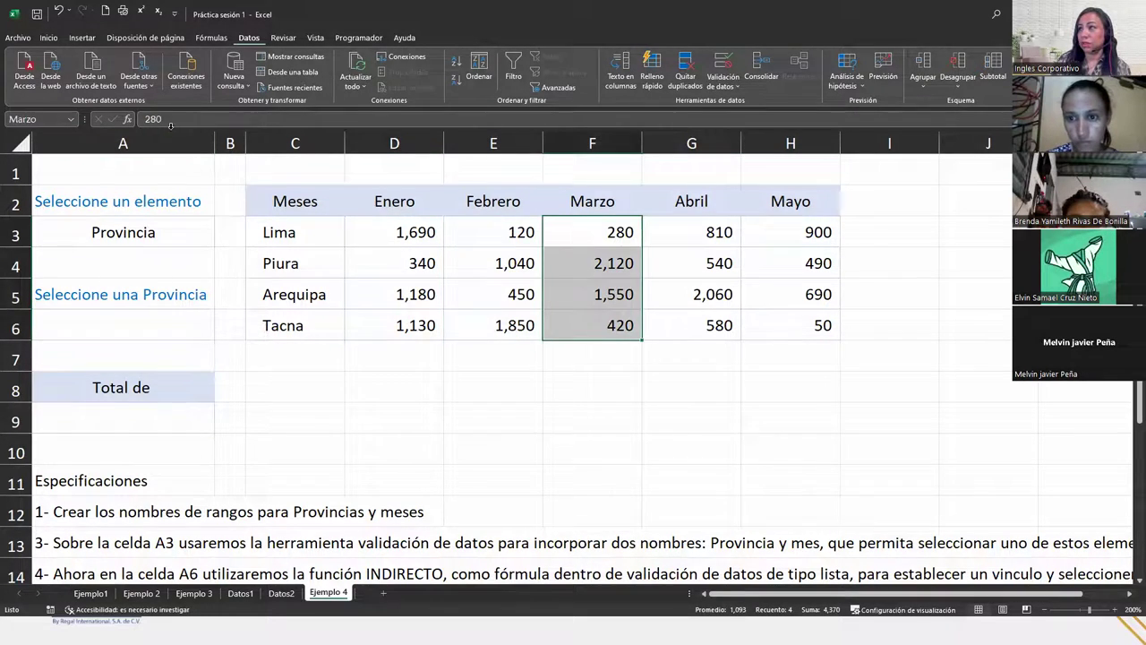
left_click_drag(673, 230, 686, 323)
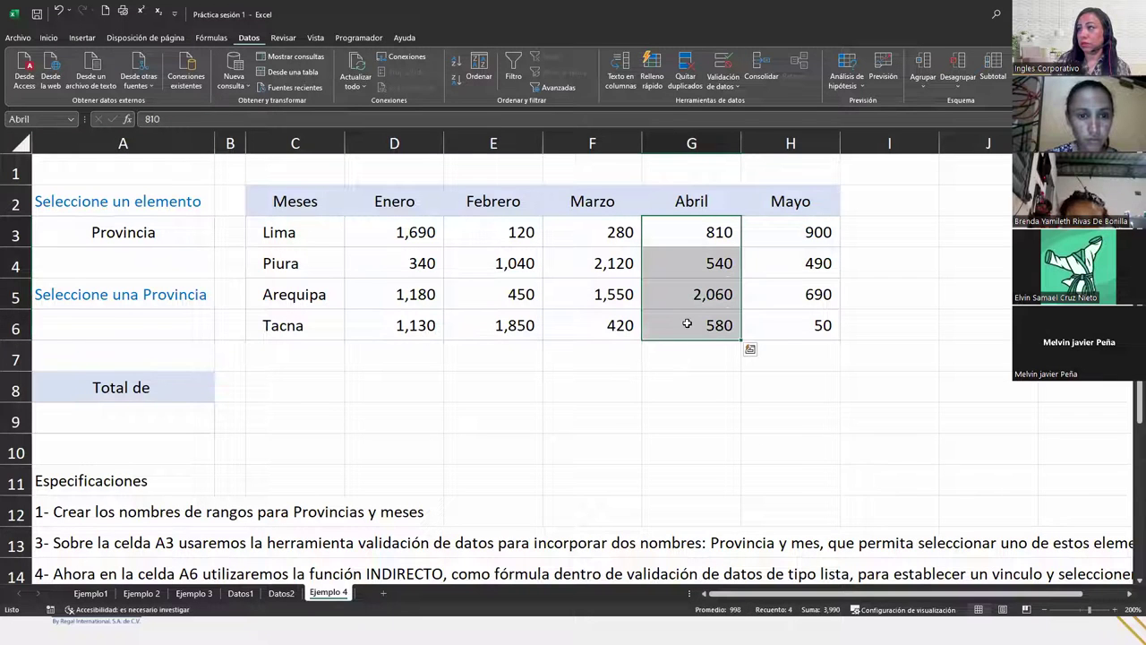
left_click_drag(788, 231, 793, 319)
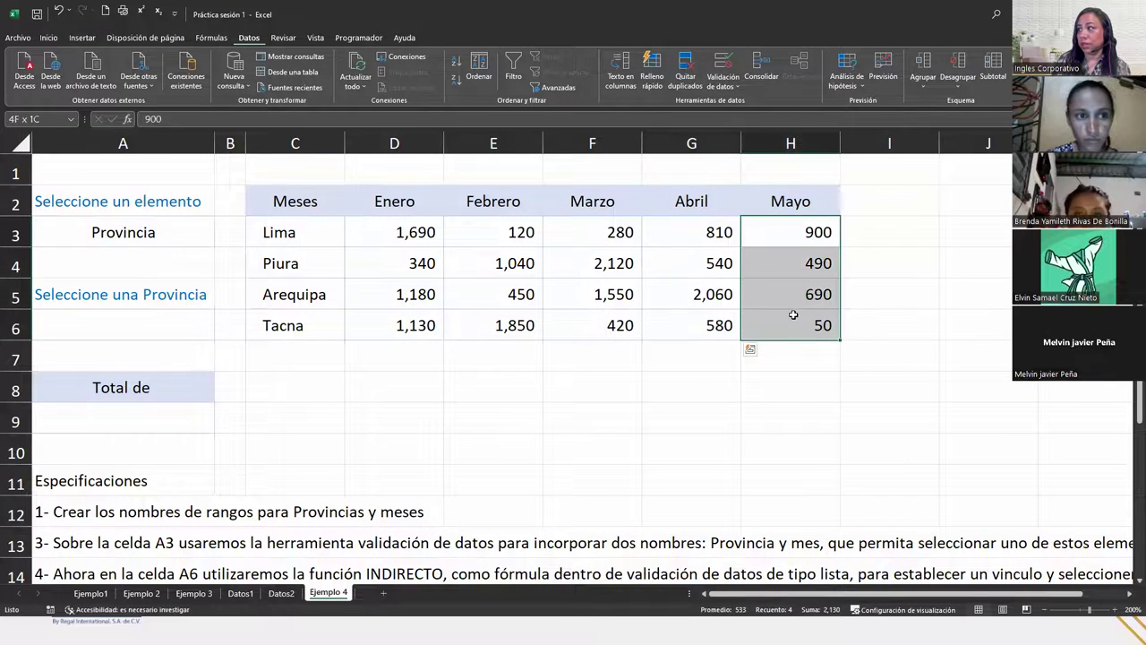
left_click(363, 288)
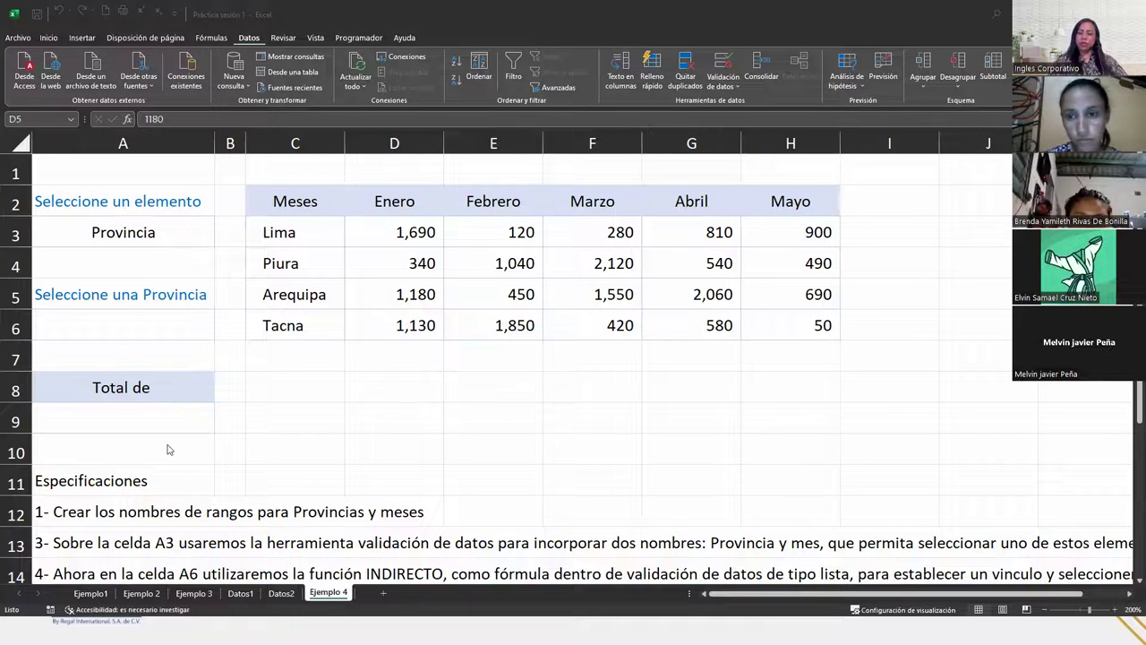
Review how the selection cells A3 and A6 and the total cell A9 relate to the Lima values in D3:H3
left_click(161, 417)
left_click(118, 320)
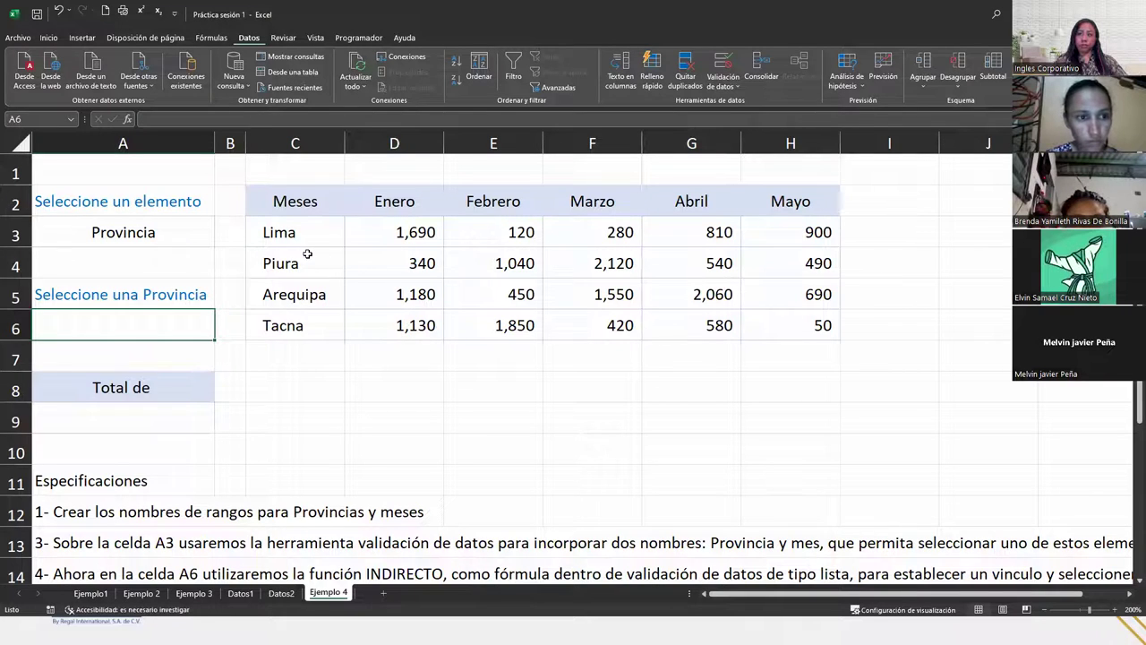
left_click(161, 406)
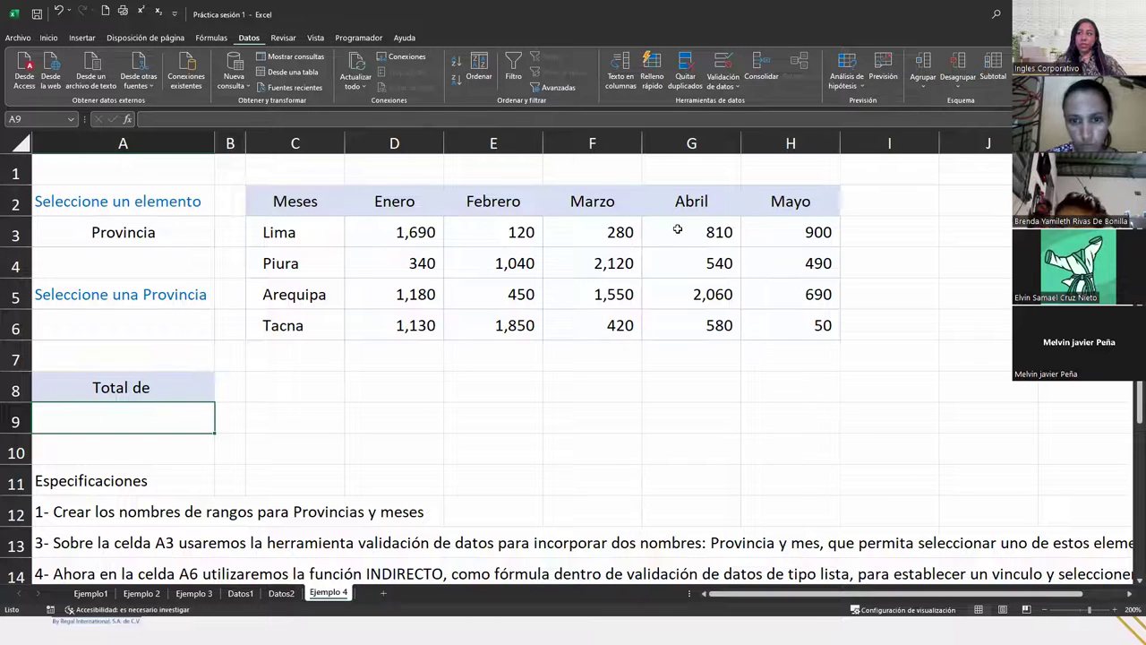
left_click(428, 234)
left_click_drag(429, 234, 791, 231)
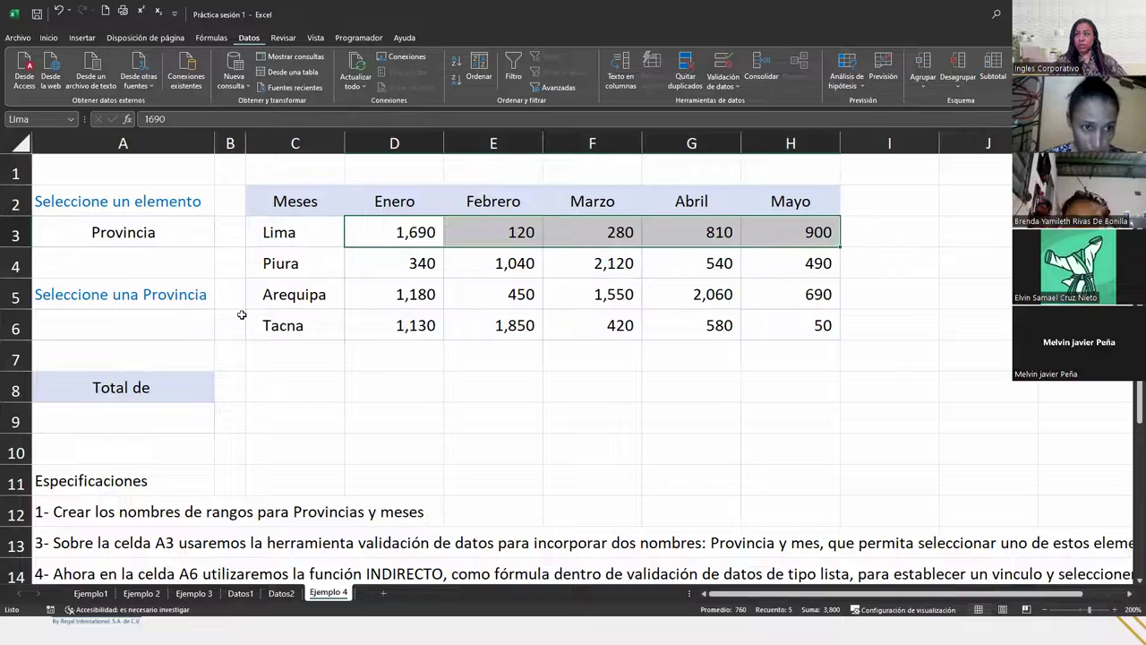
left_click(194, 232)
Apply a Personalizada data validation to cell A6 with the formula =INDIRECTO(A3)
left_click(124, 332)
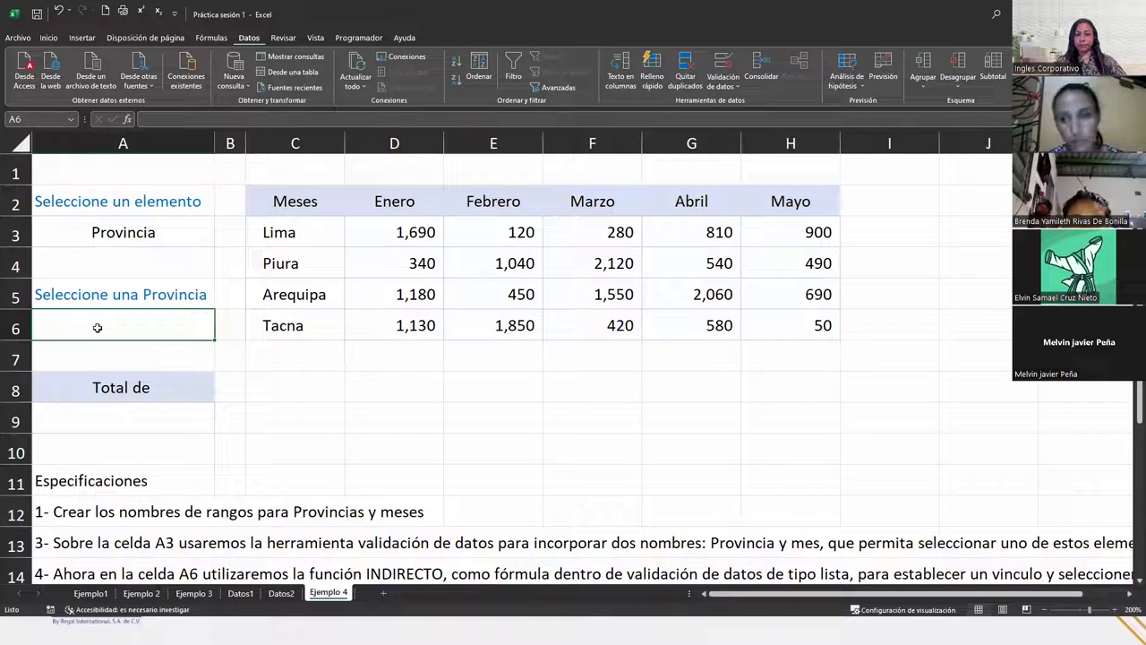
left_click(723, 70)
left_click(466, 234)
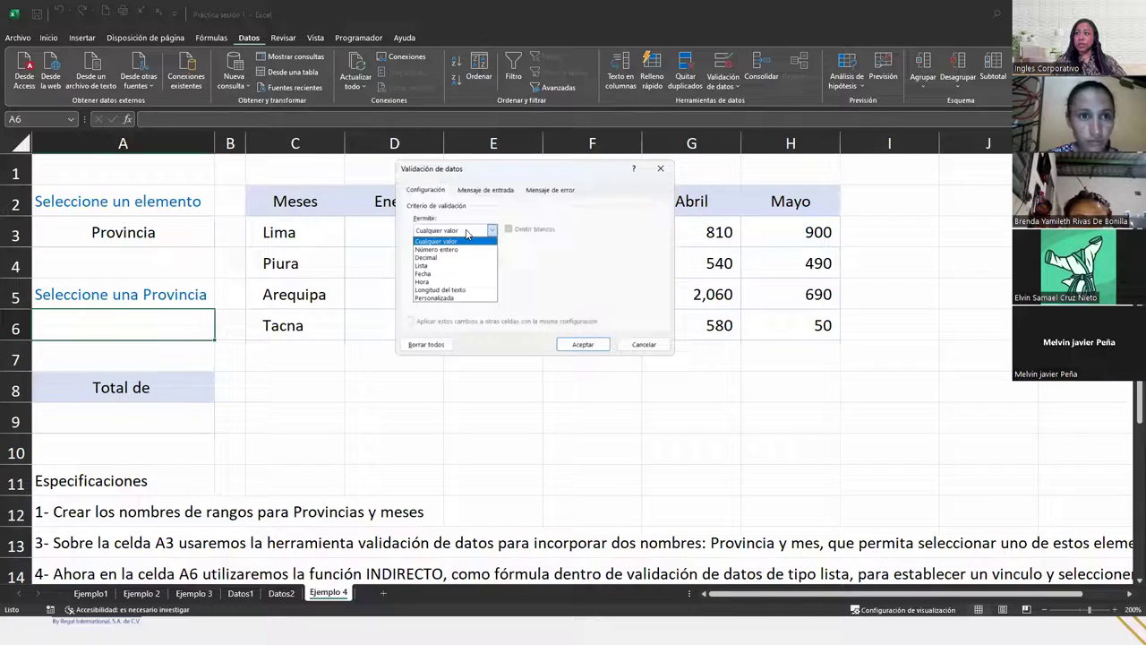
left_click(445, 297)
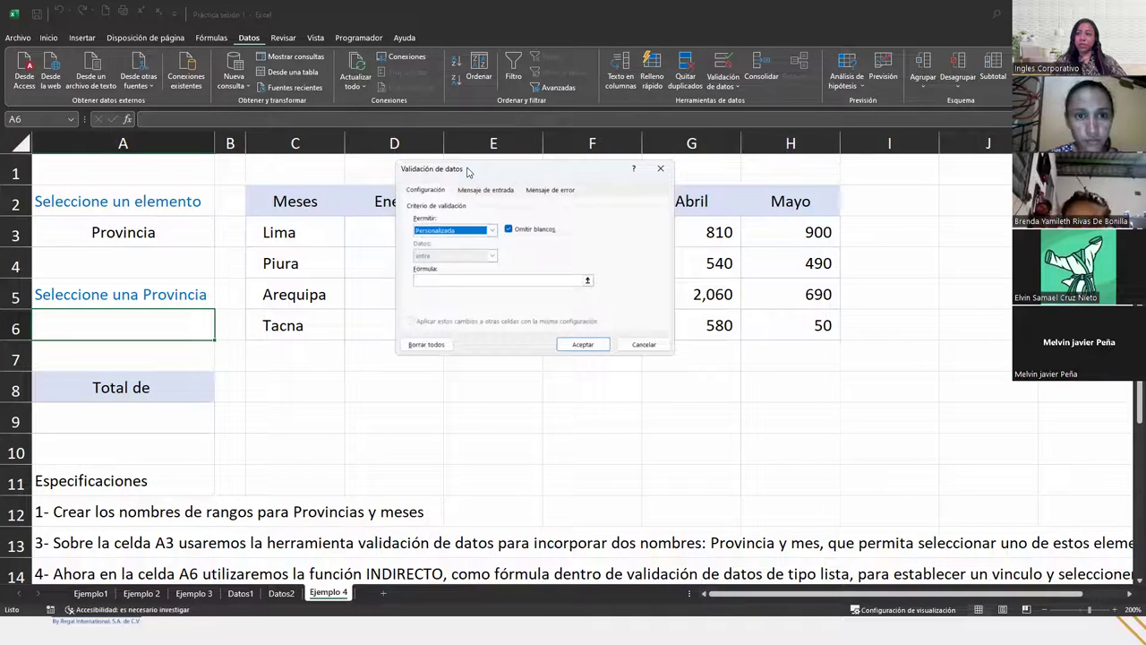
left_click_drag(467, 173, 438, 203)
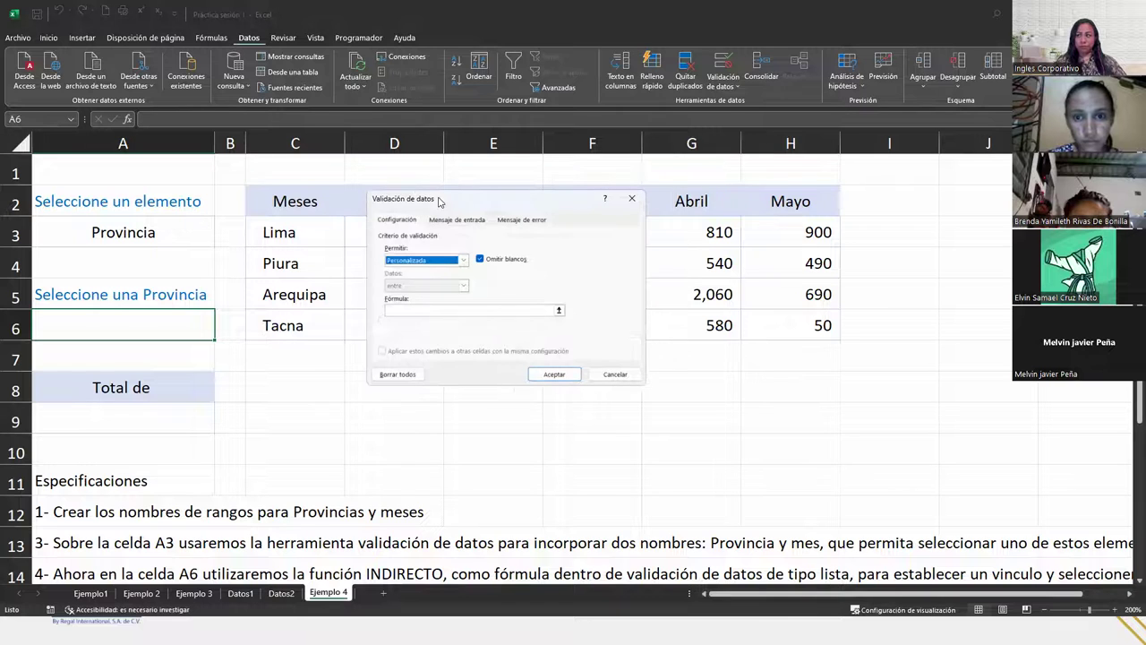
left_click(446, 311)
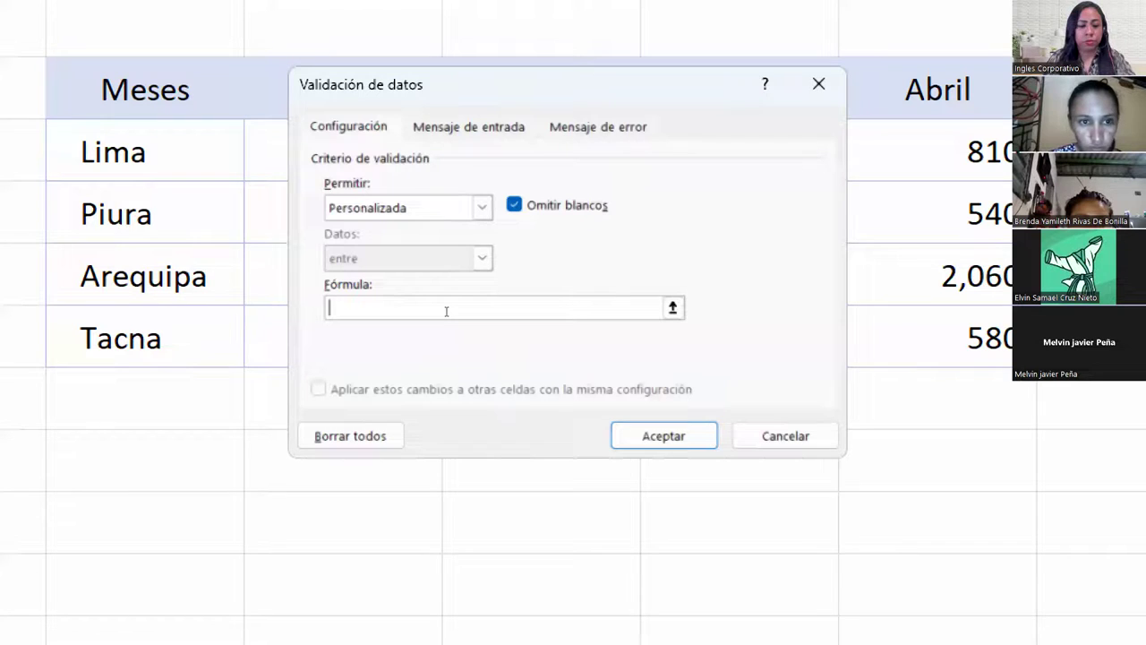
type("=")
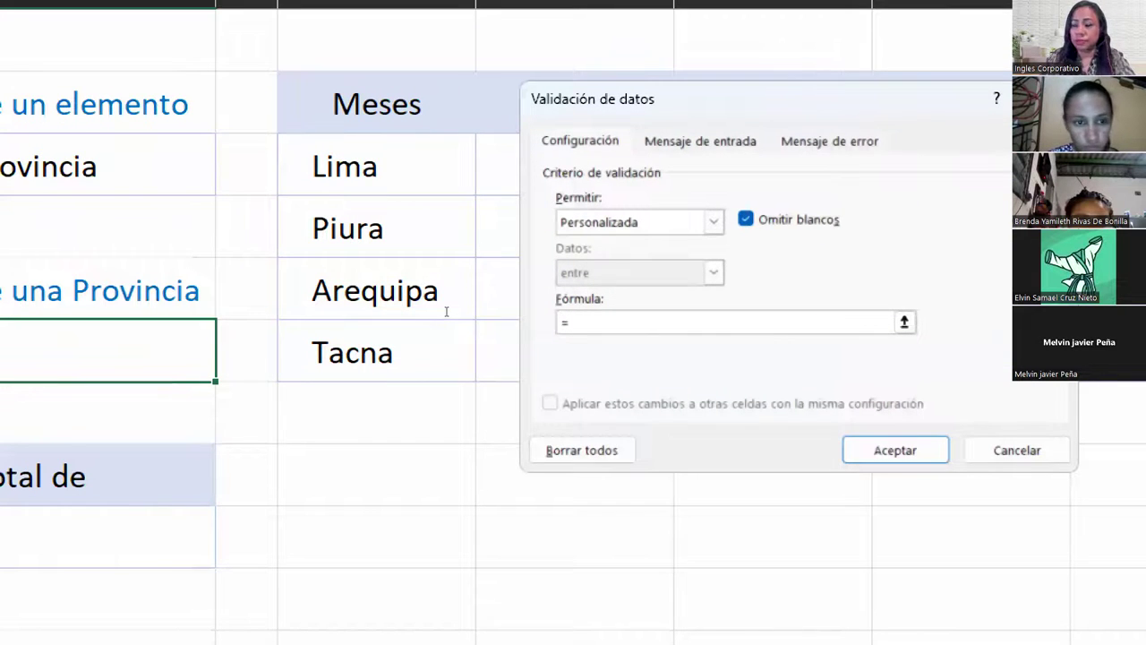
type("INDIRECT")
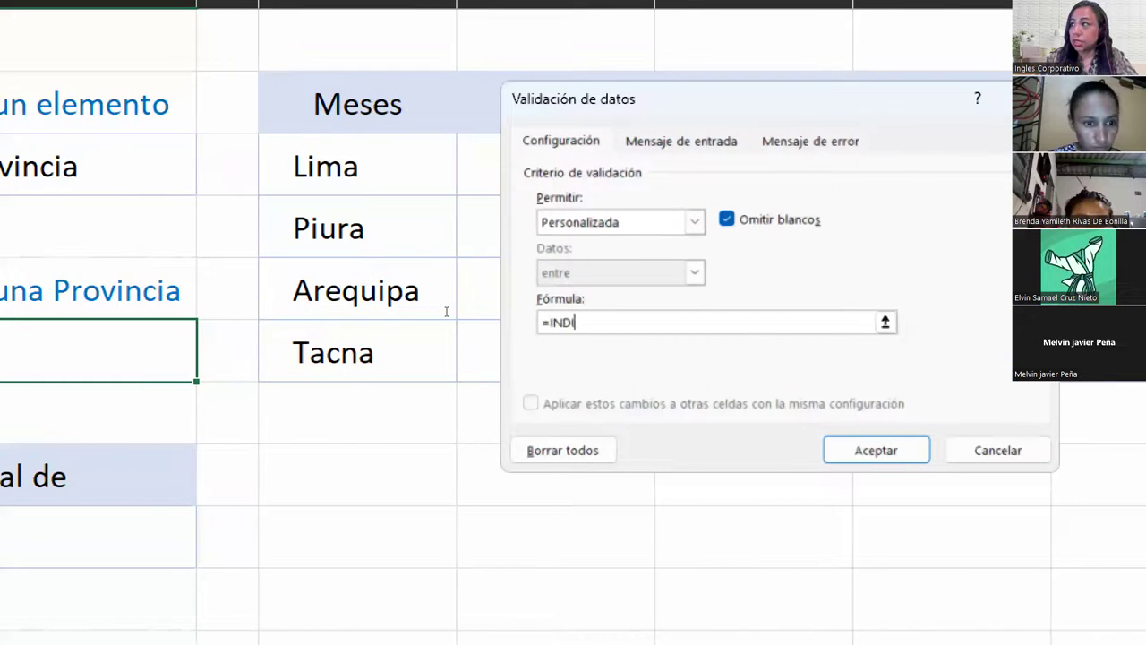
type("O(")
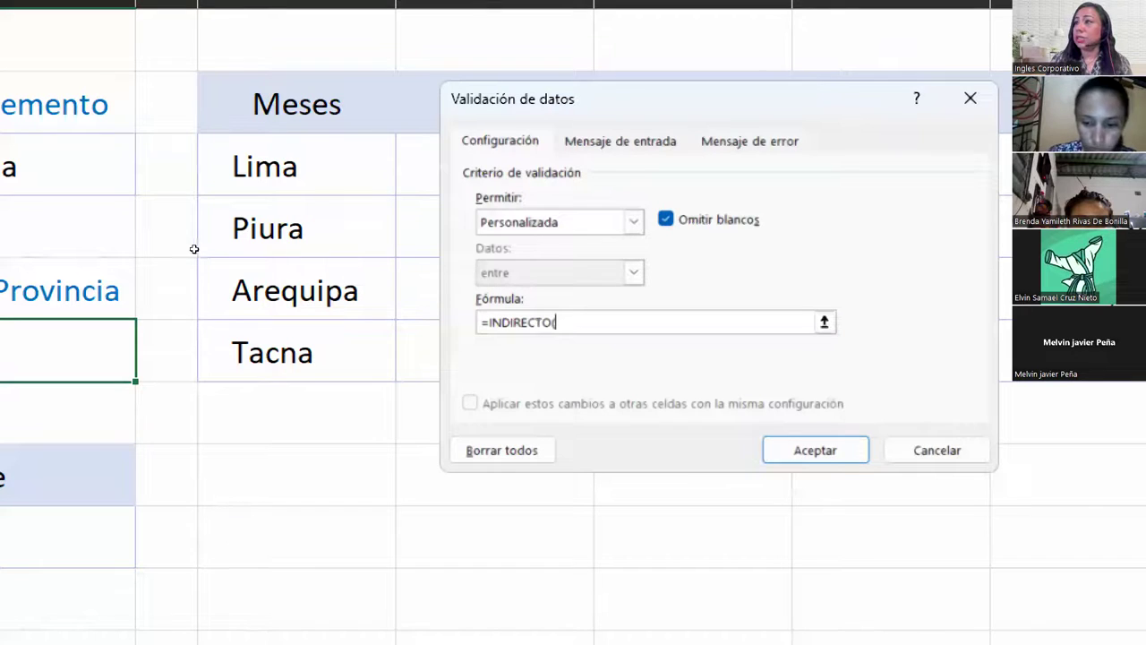
type("A3")
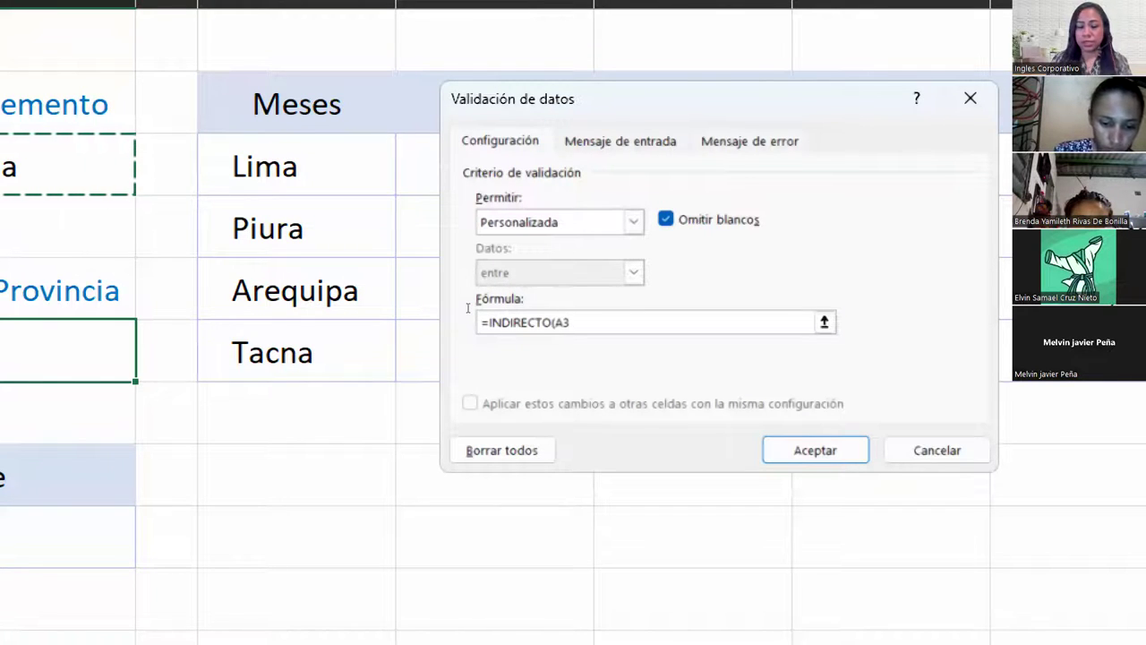
type(")")
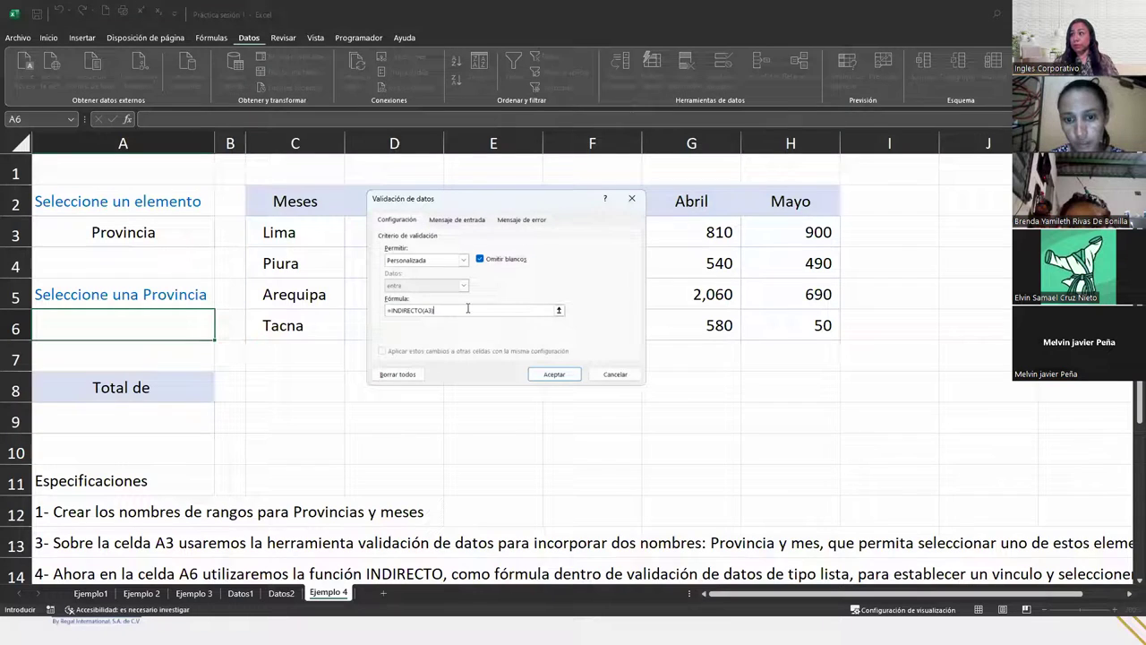
left_click(558, 372)
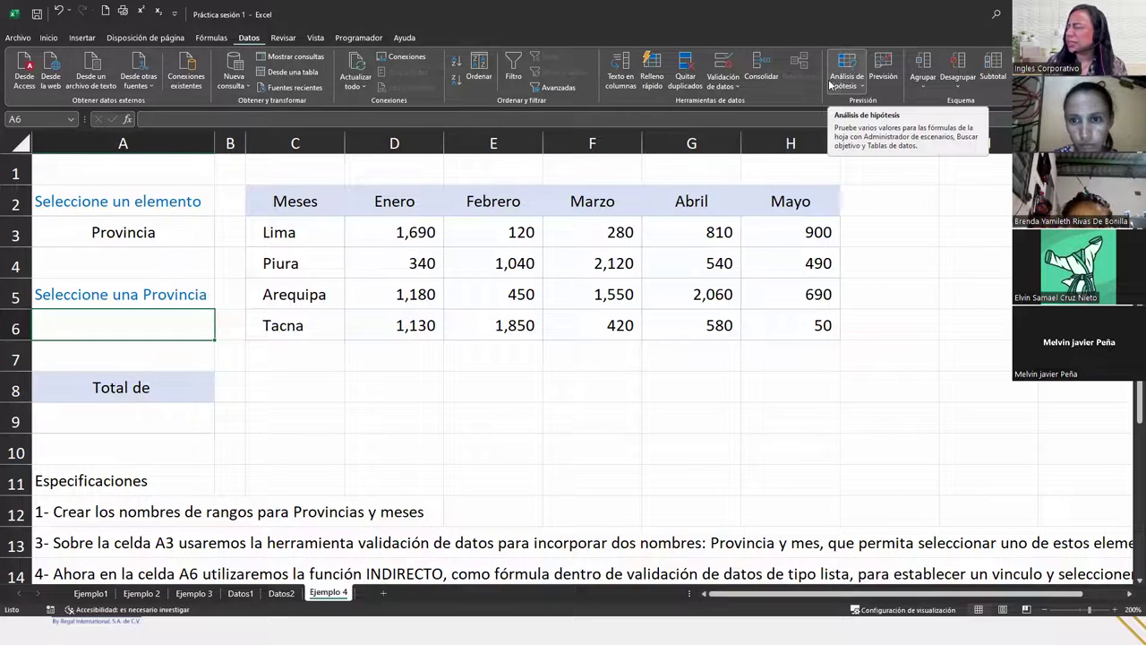
Change the validation type of cell A6 to Lista, keeping =INDIRECTO(A3) as its source
left_click(737, 86)
left_click(760, 102)
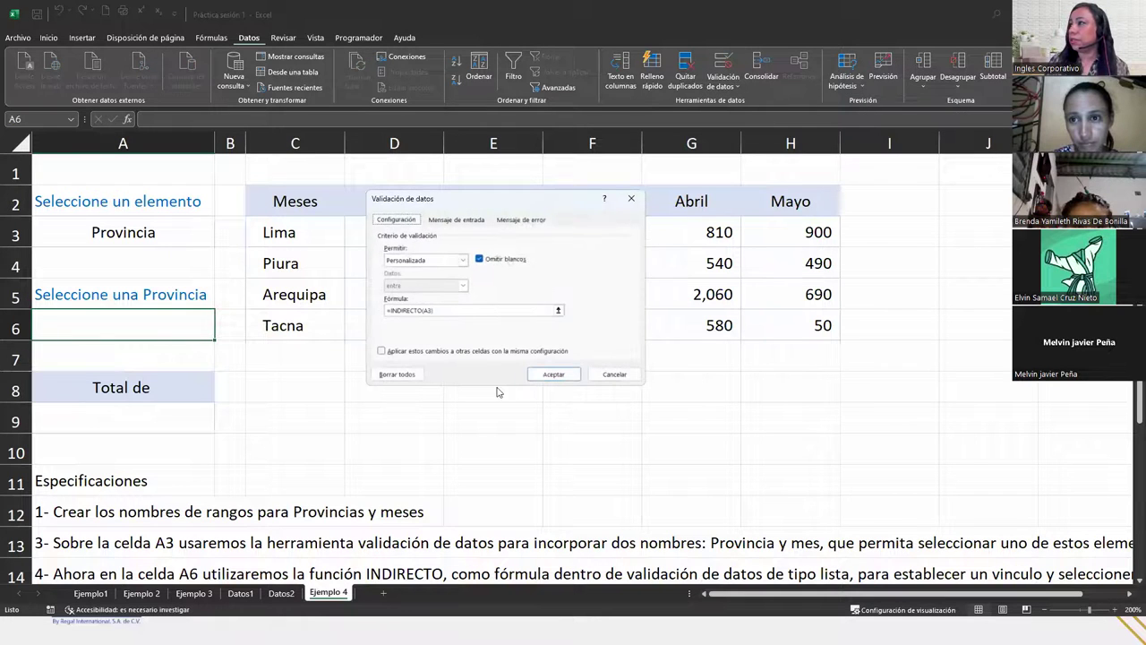
left_click(408, 260)
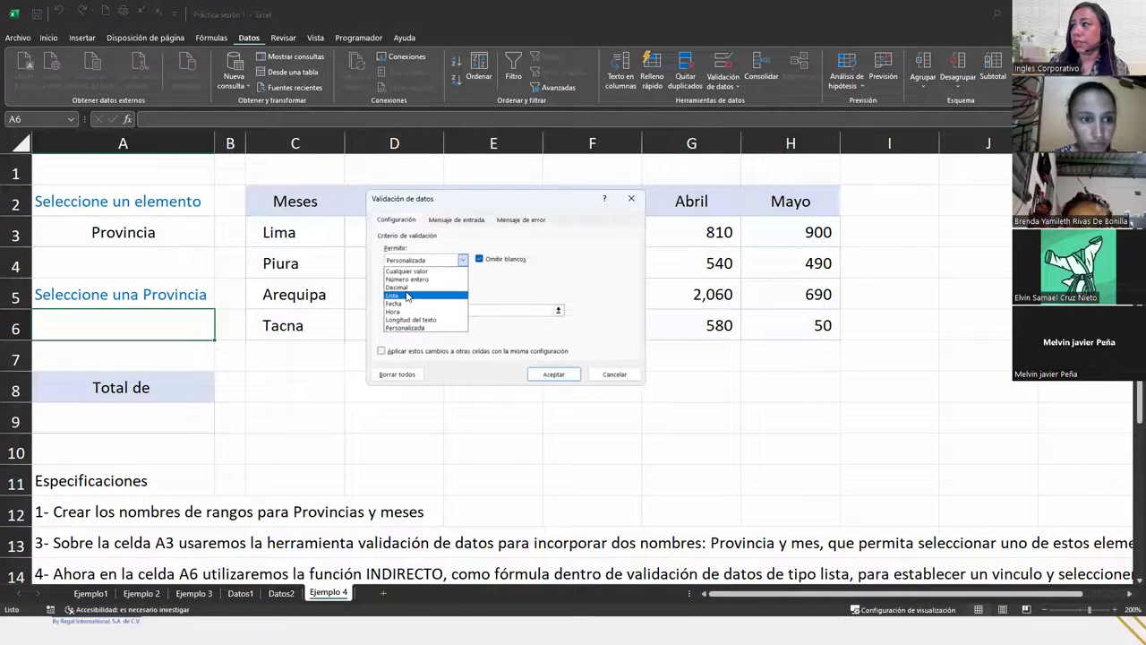
left_click(407, 296)
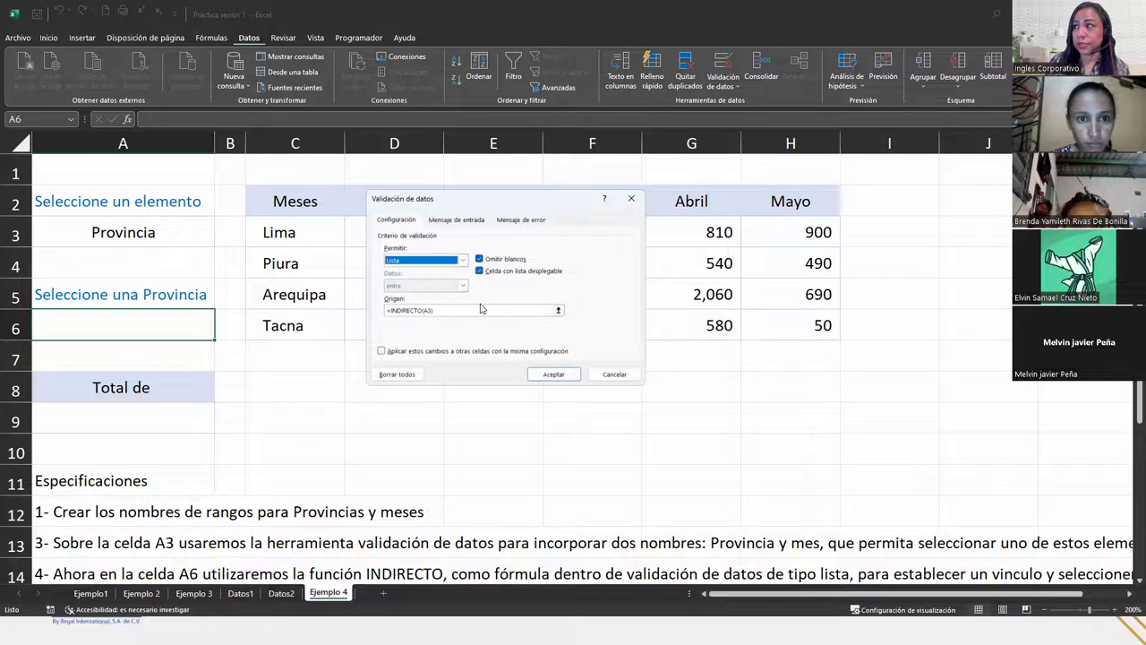
left_click(462, 308)
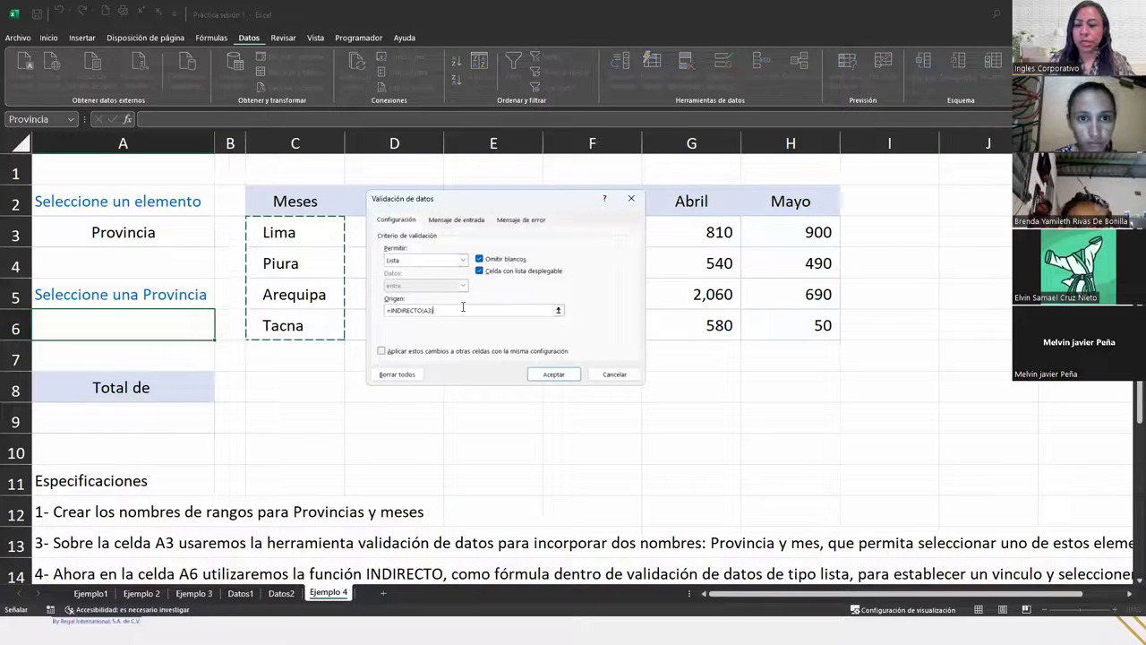
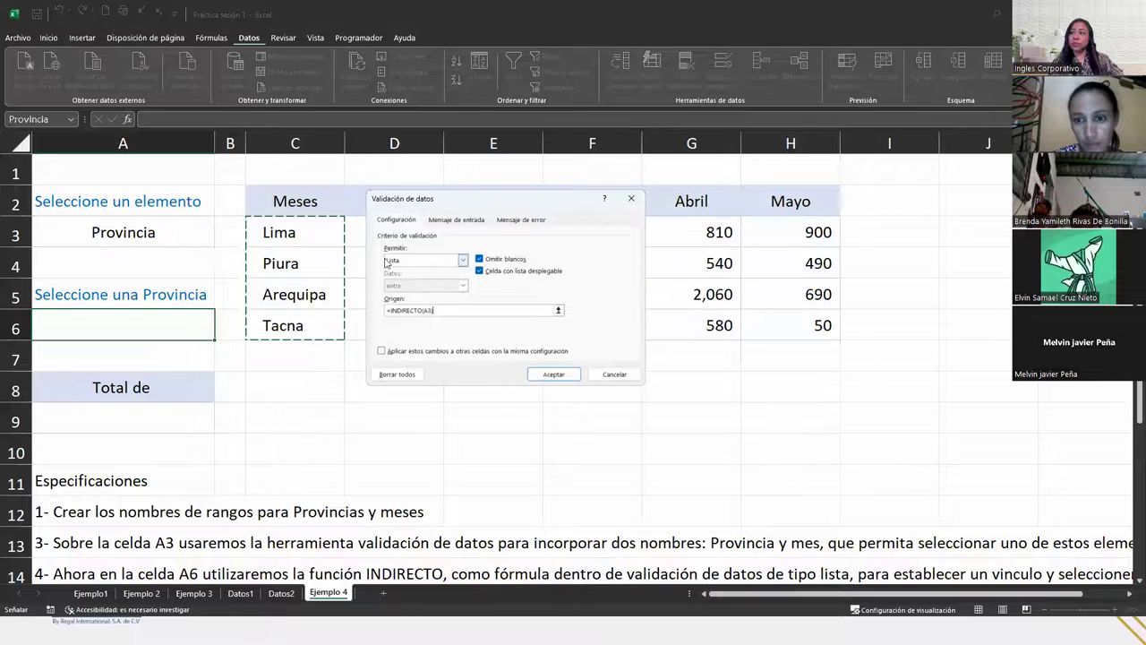
left_click(555, 375)
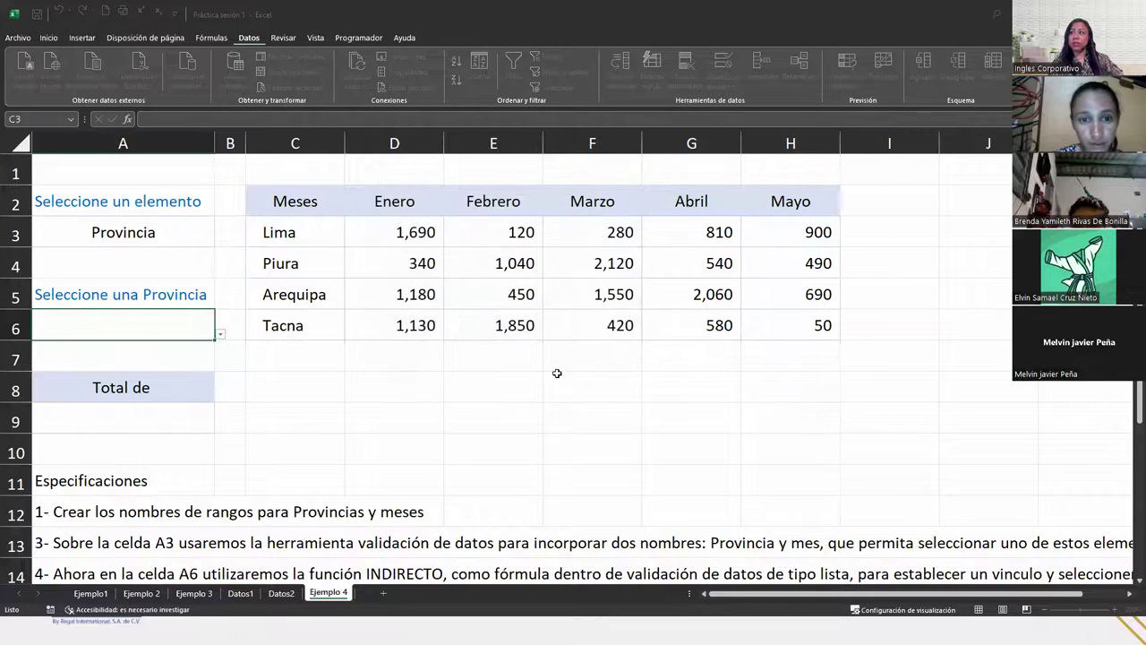
Test the province list in A6 by choosing Arequipa and then Lima
left_click(221, 336)
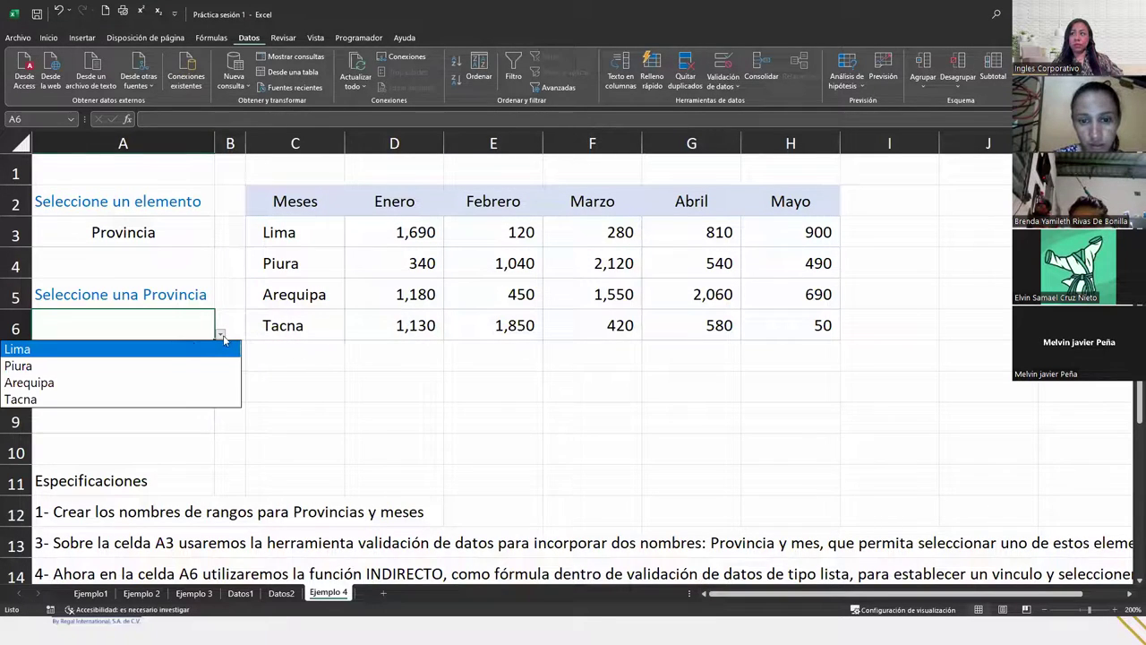
left_click(67, 391)
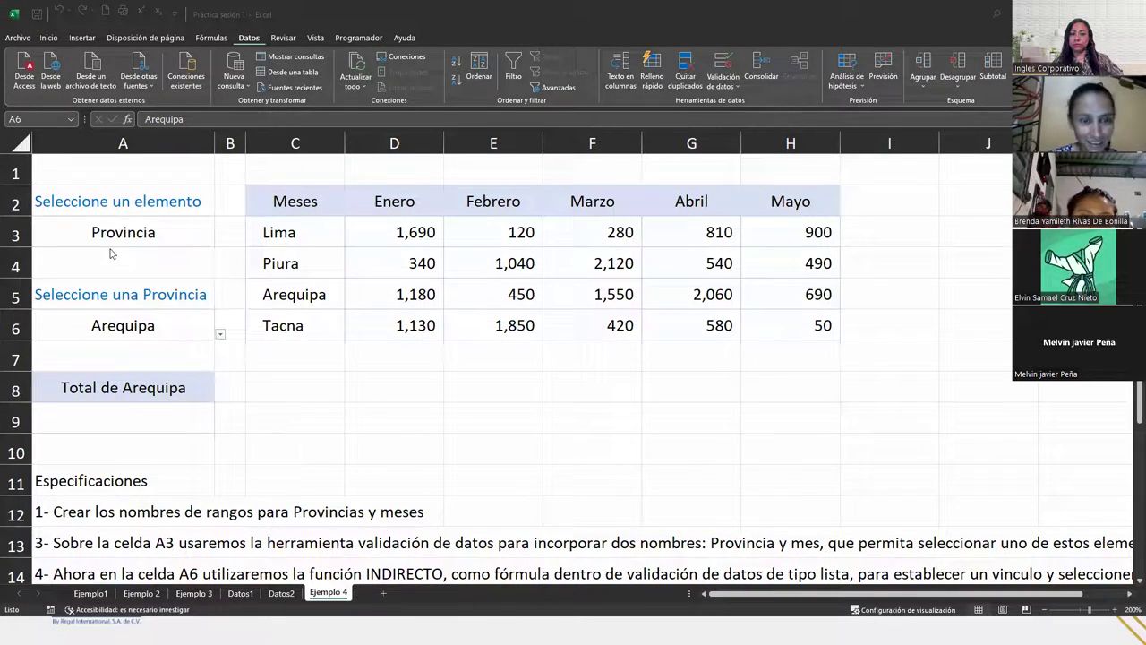
left_click(224, 337)
left_click(220, 334)
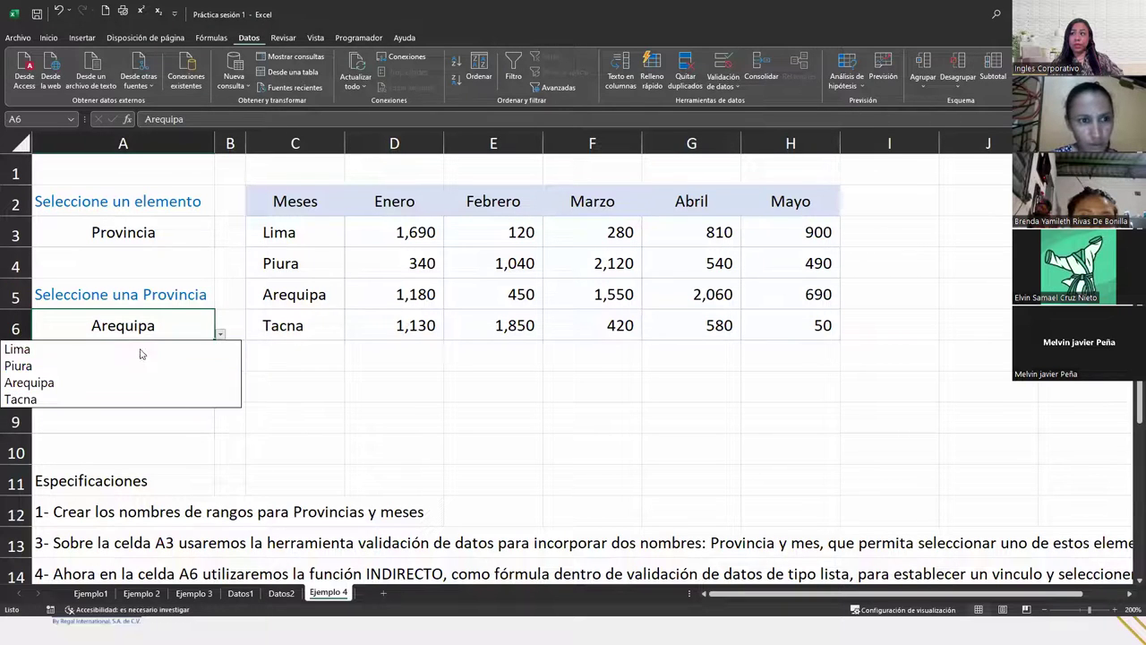
left_click(123, 351)
Switch the element in A3 to Mes and test the dependent list in A6 with Marzo and then Enero
left_click(143, 220)
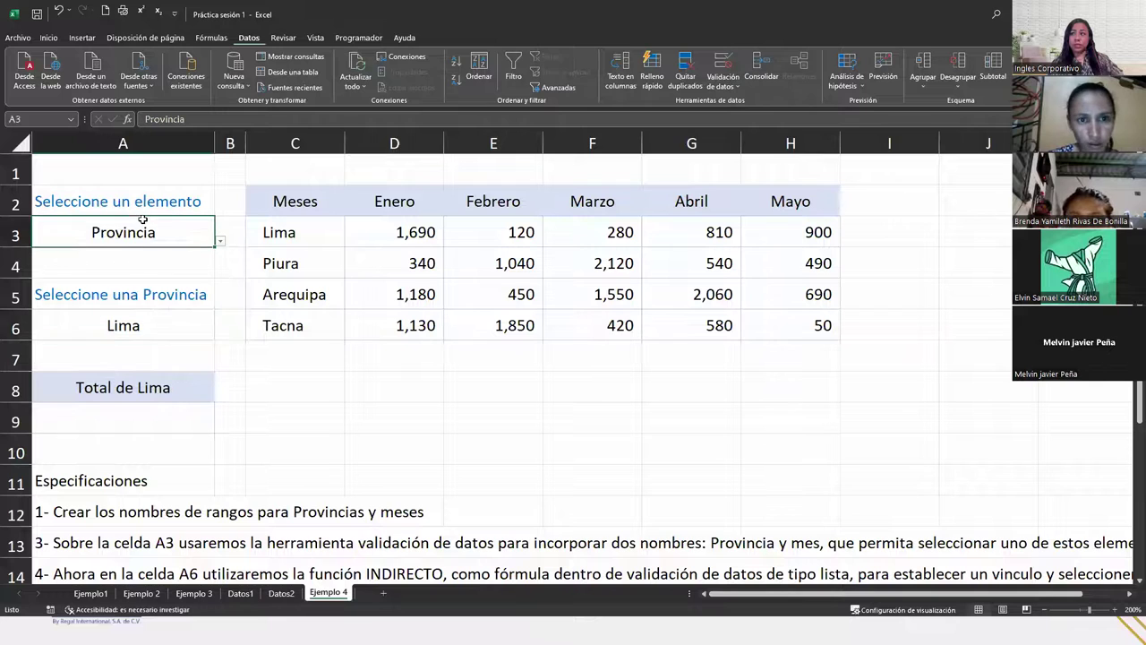
left_click(220, 241)
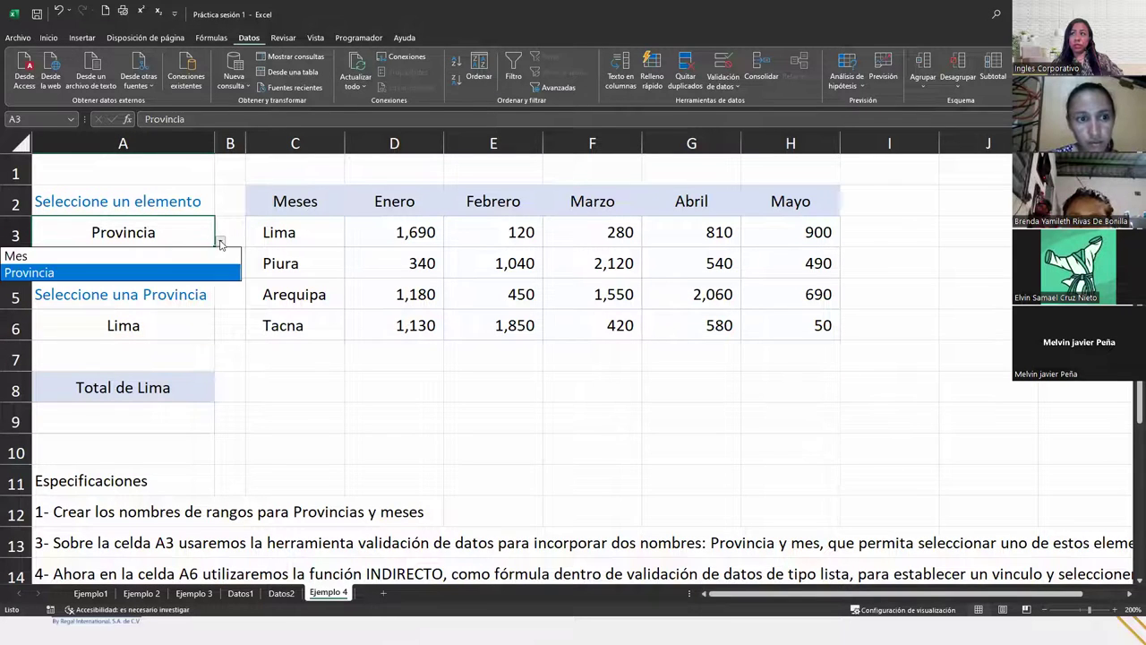
left_click(94, 257)
left_click(166, 325)
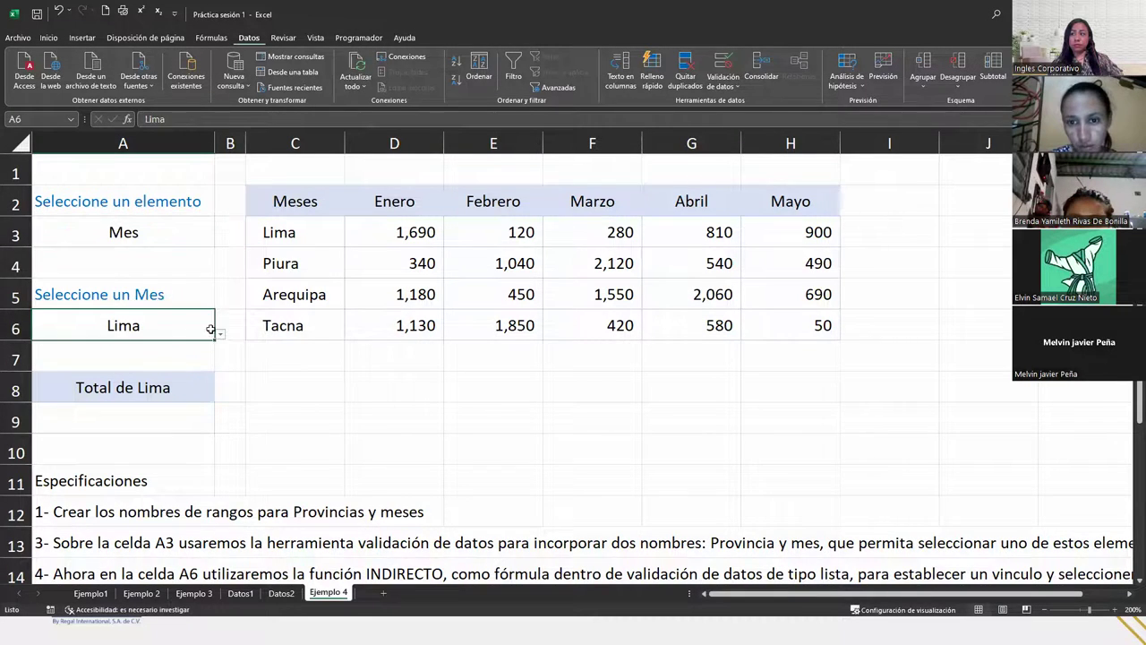
left_click(220, 336)
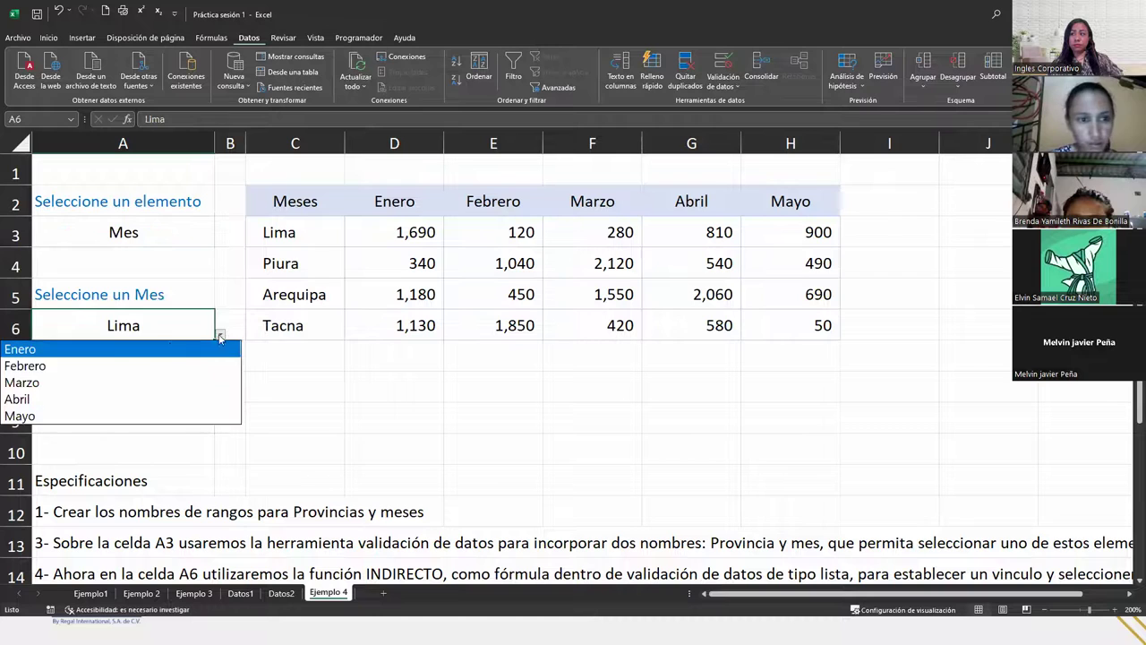
left_click(113, 387)
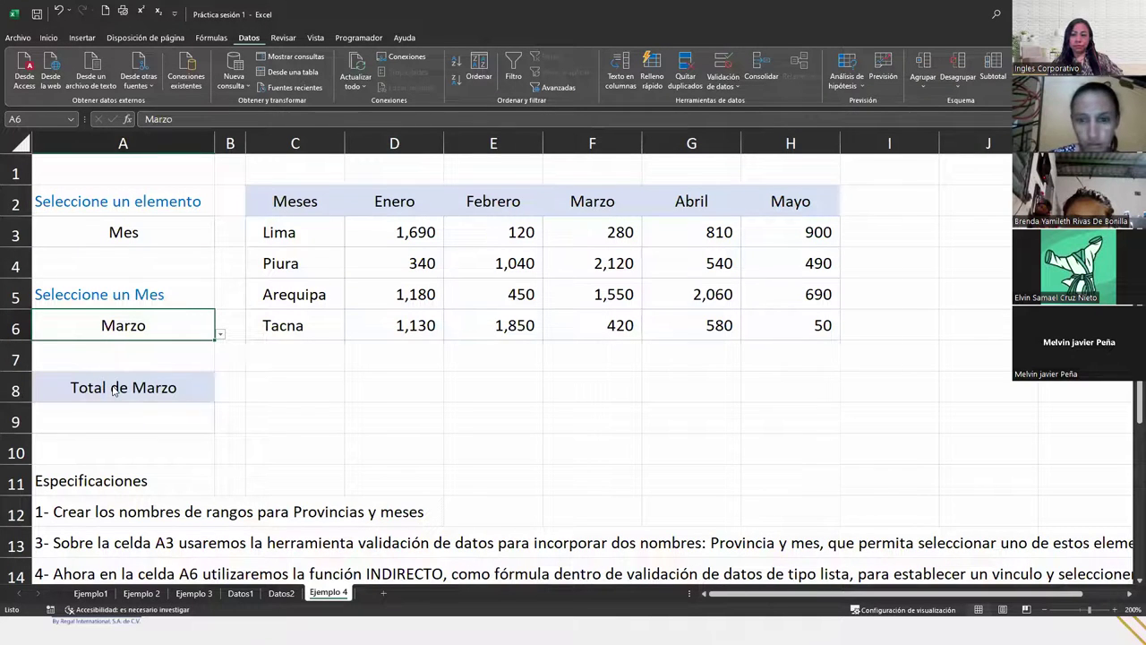
left_click(220, 334)
left_click(104, 349)
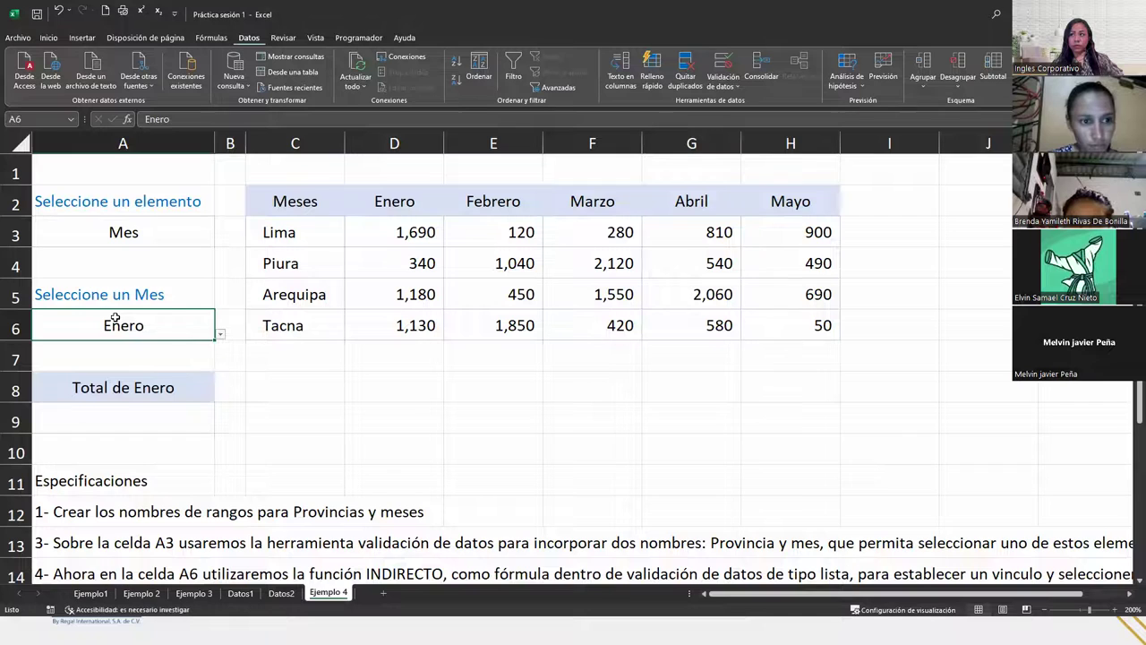
Set the element in A3 to Provincia and choose Arequipa from the dependent list in A6
left_click(156, 226)
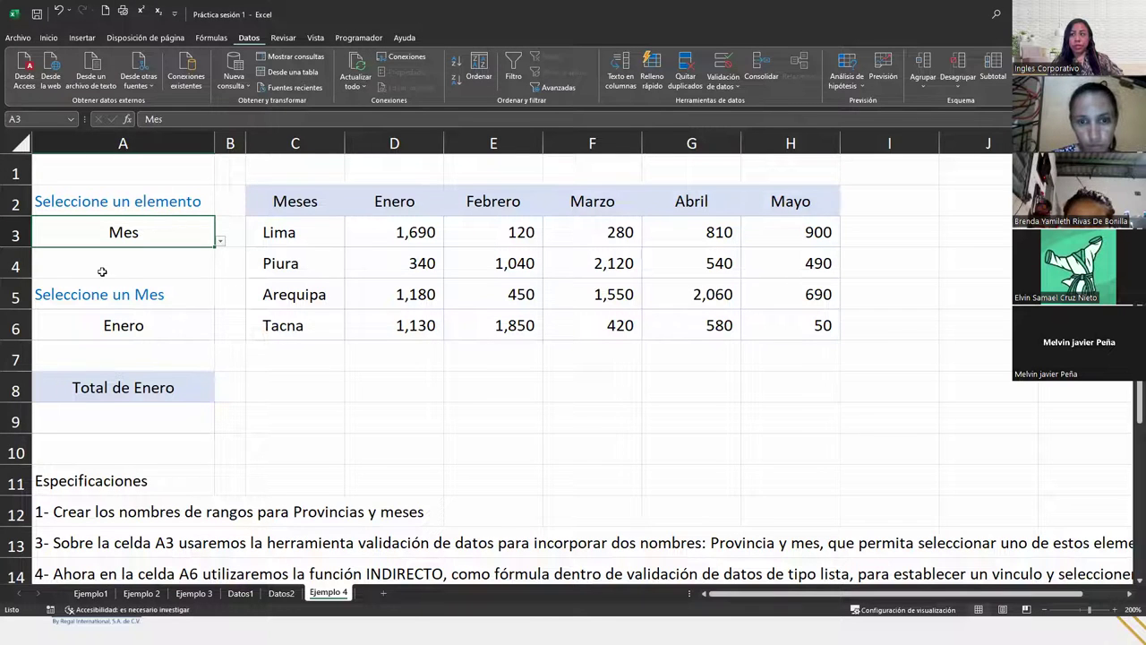
left_click(157, 332)
left_click(144, 229)
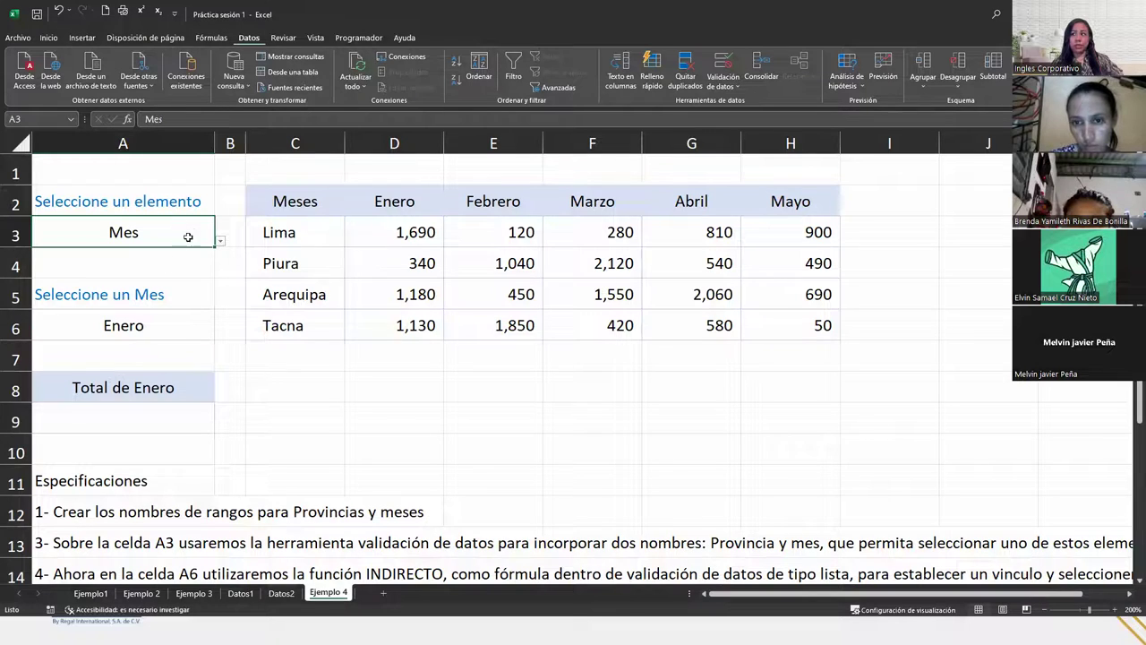
left_click(220, 242)
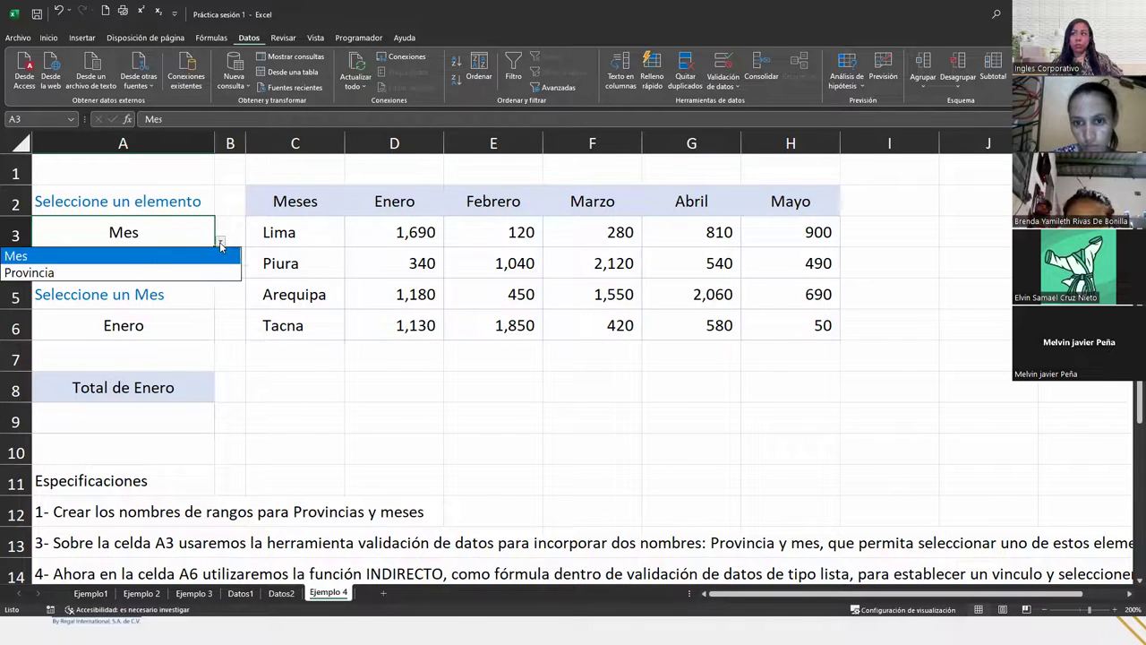
left_click(89, 272)
left_click(168, 323)
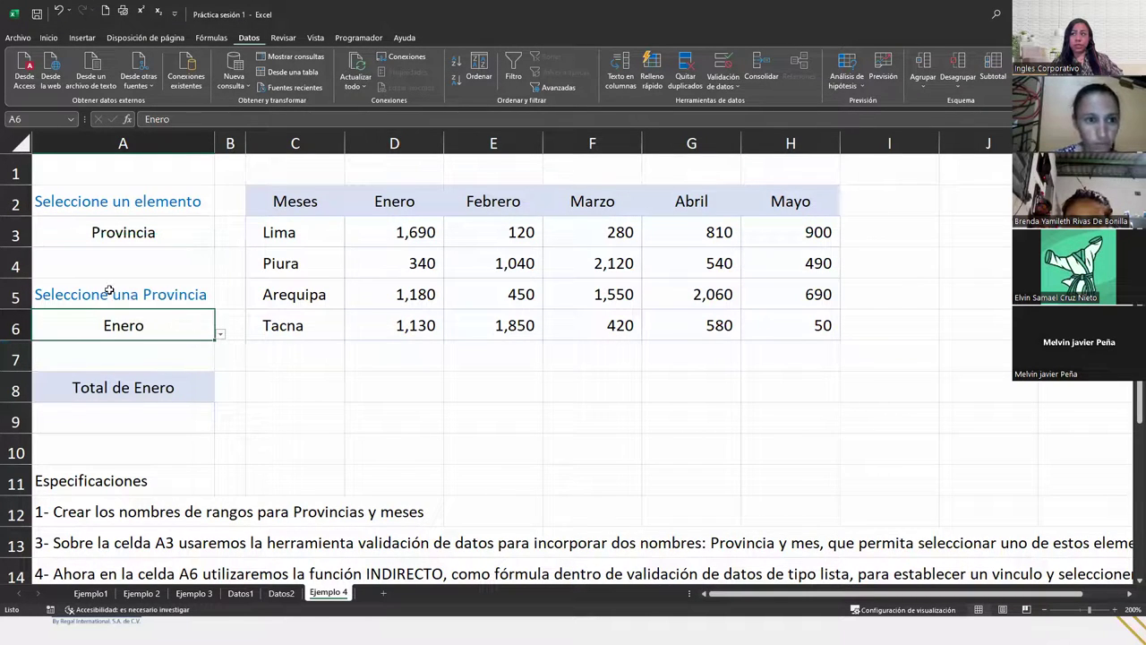
left_click(220, 332)
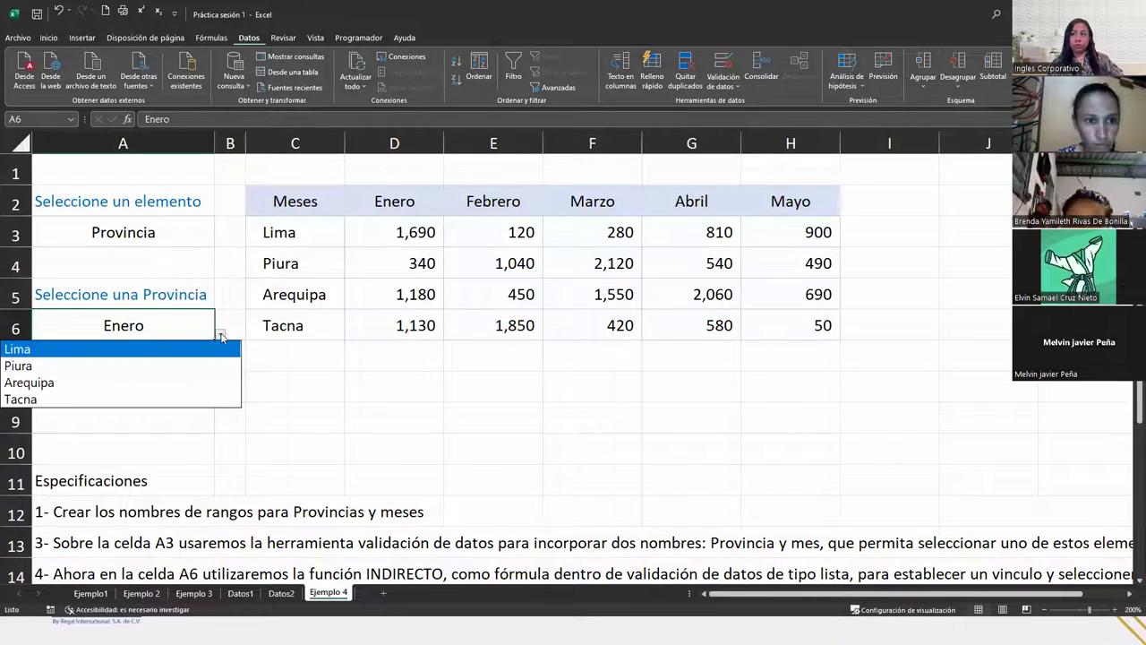
left_click(39, 383)
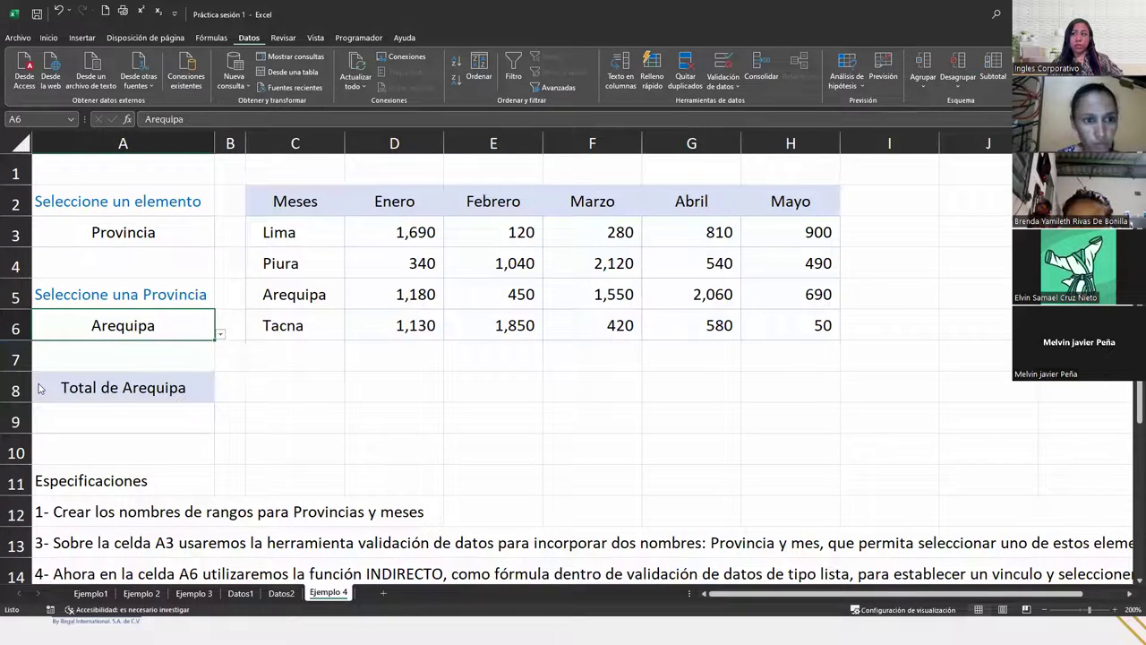
Point out the total cell A9 and set the element in A3 to Mes
left_click(109, 417)
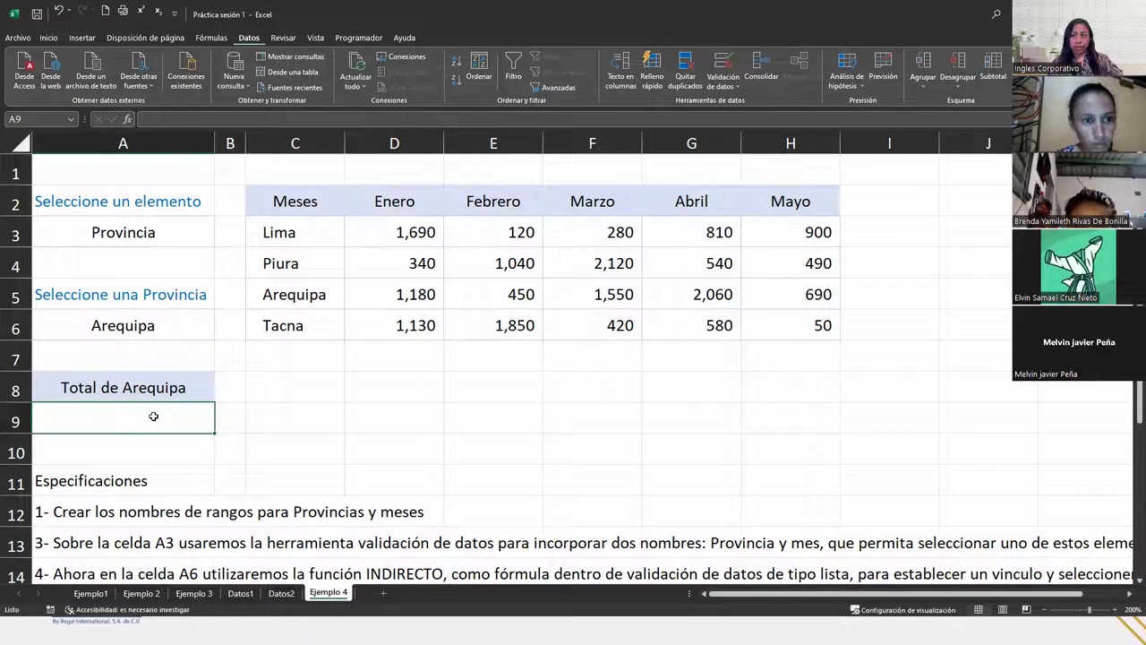
left_click(141, 229)
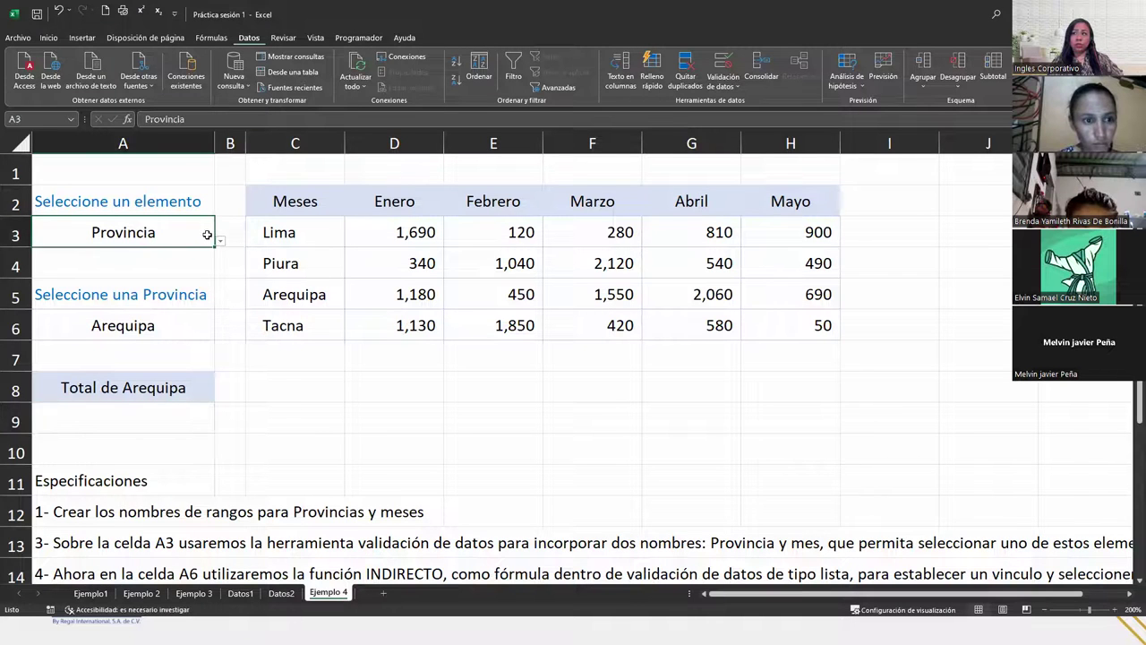
left_click(219, 241)
left_click(131, 260)
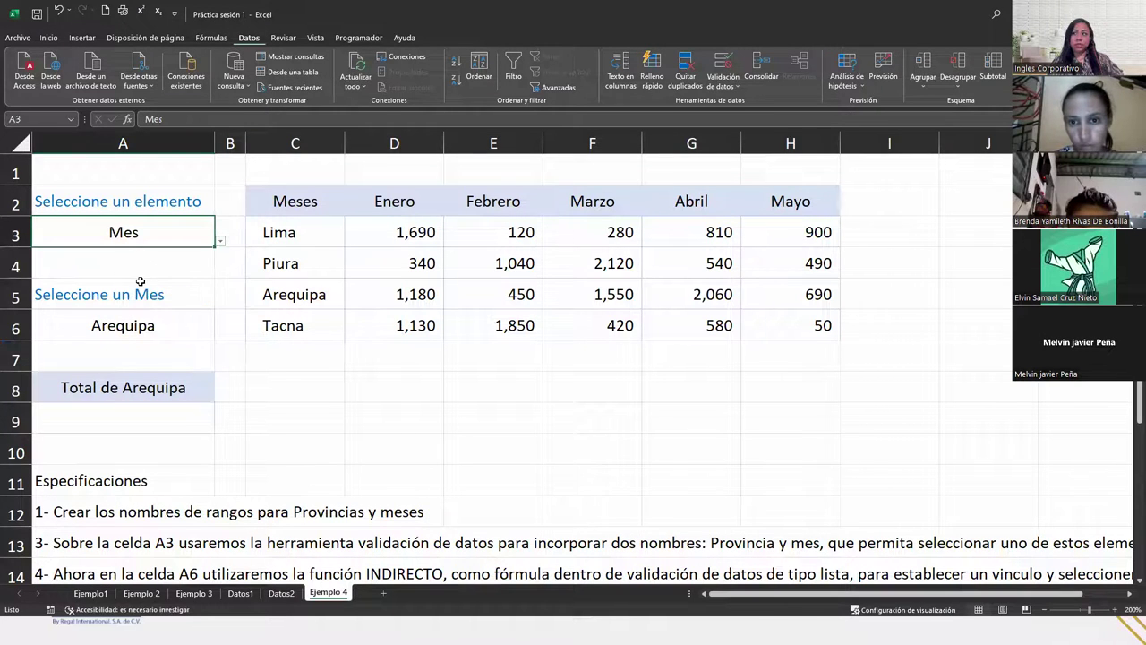
Choose Marzo from the dependent list in A6
left_click(141, 294)
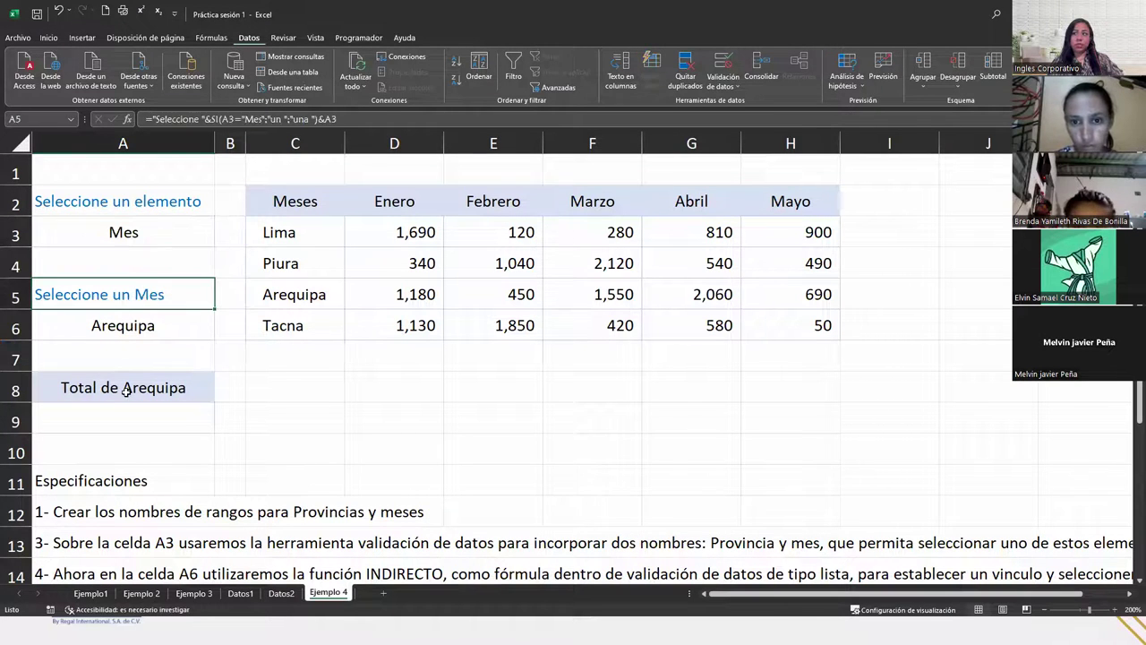
left_click(173, 325)
left_click(219, 333)
left_click(64, 384)
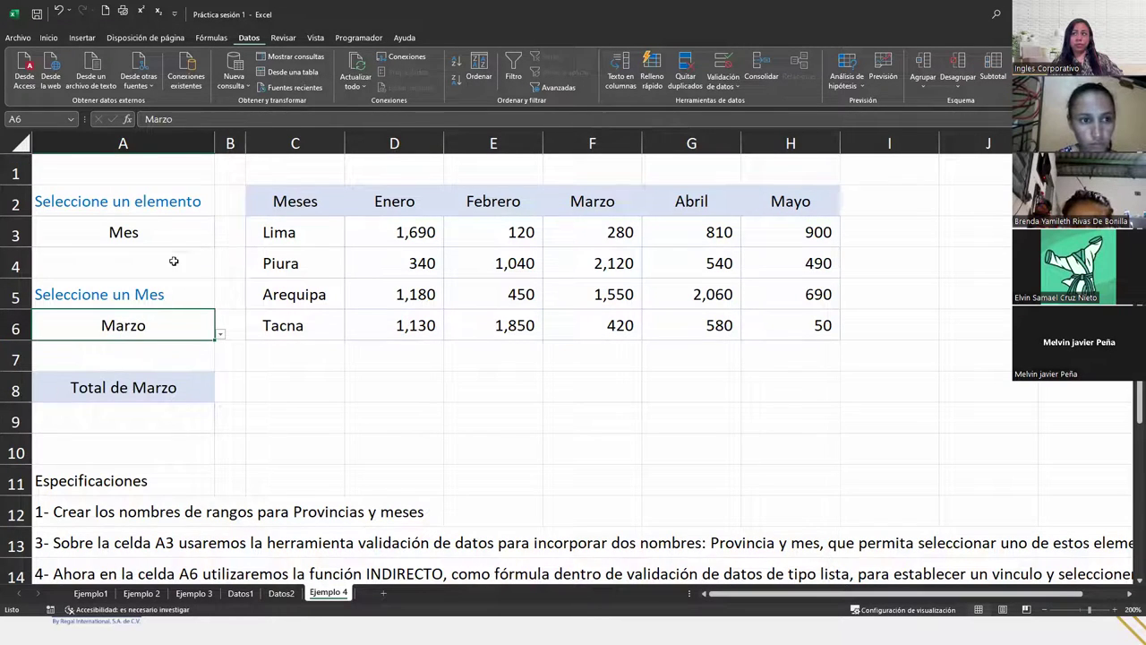
Set the element in A3 to Provincia, choose Tacna in A6, and point out the total cells A8 and A9
left_click(175, 233)
left_click(219, 241)
left_click(129, 273)
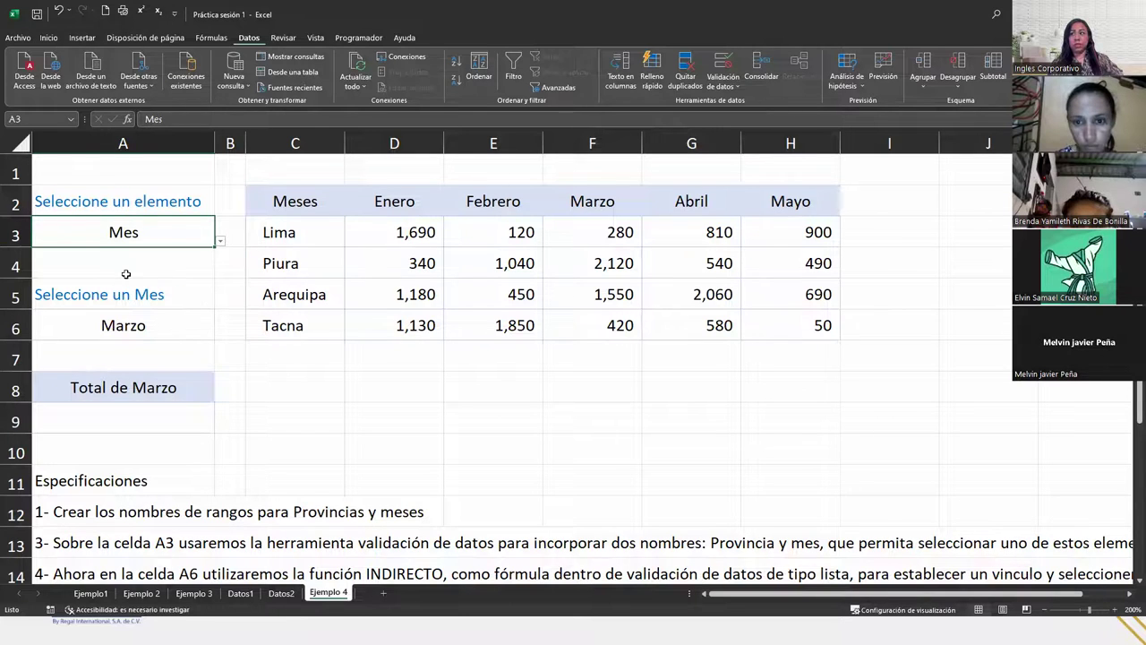
left_click(148, 323)
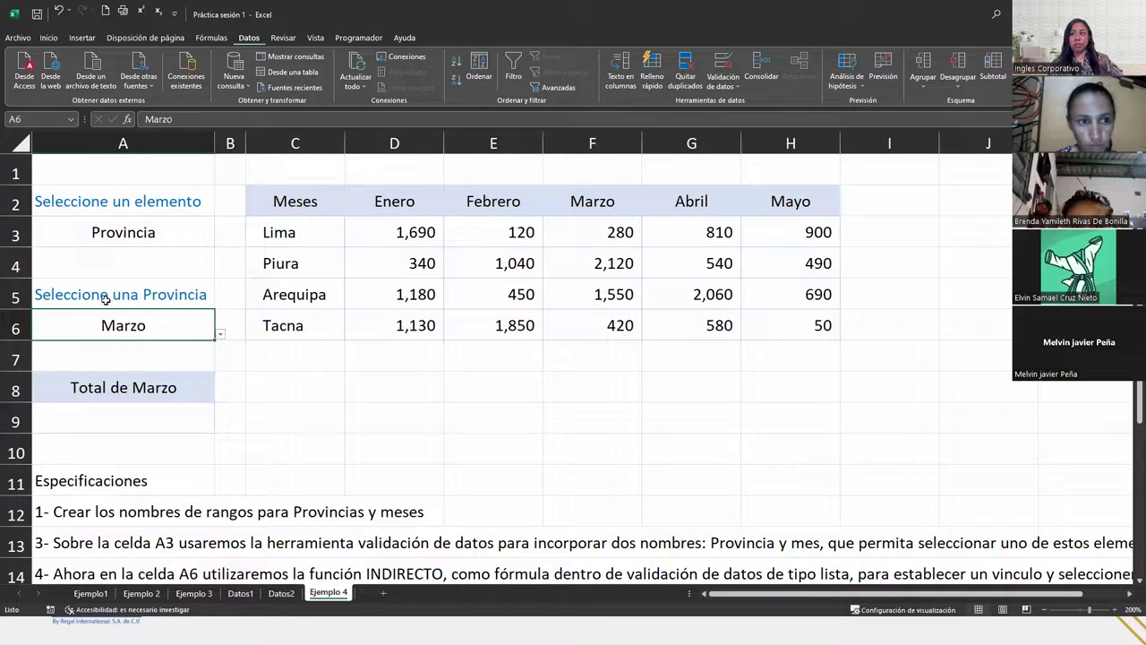
left_click(220, 333)
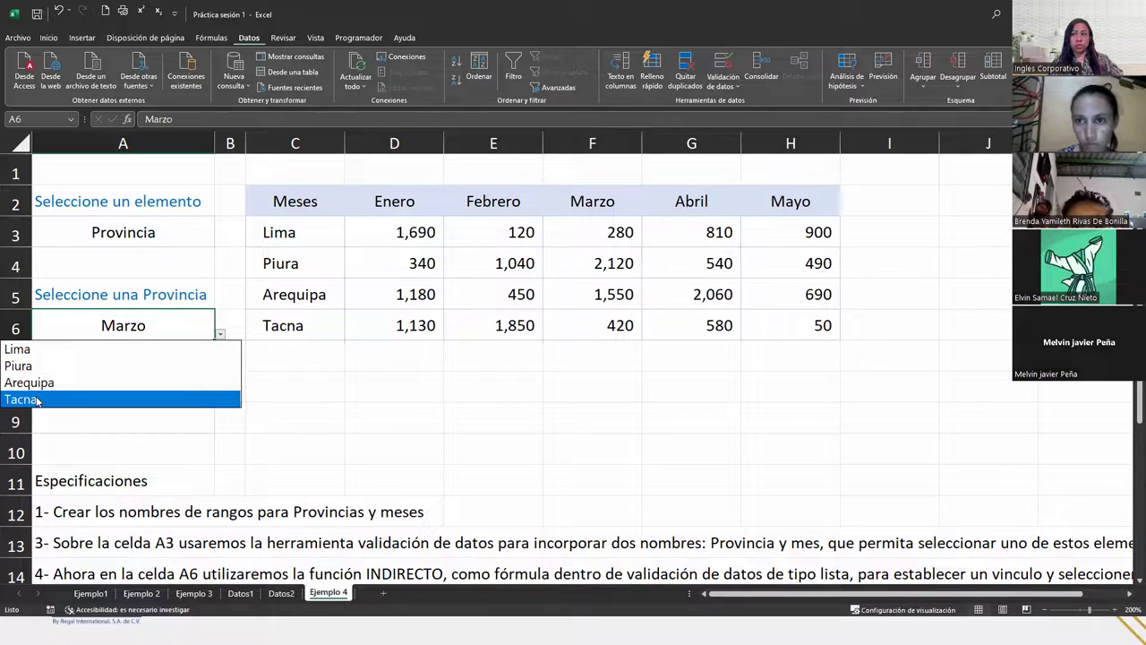
left_click(35, 399)
left_click(134, 381)
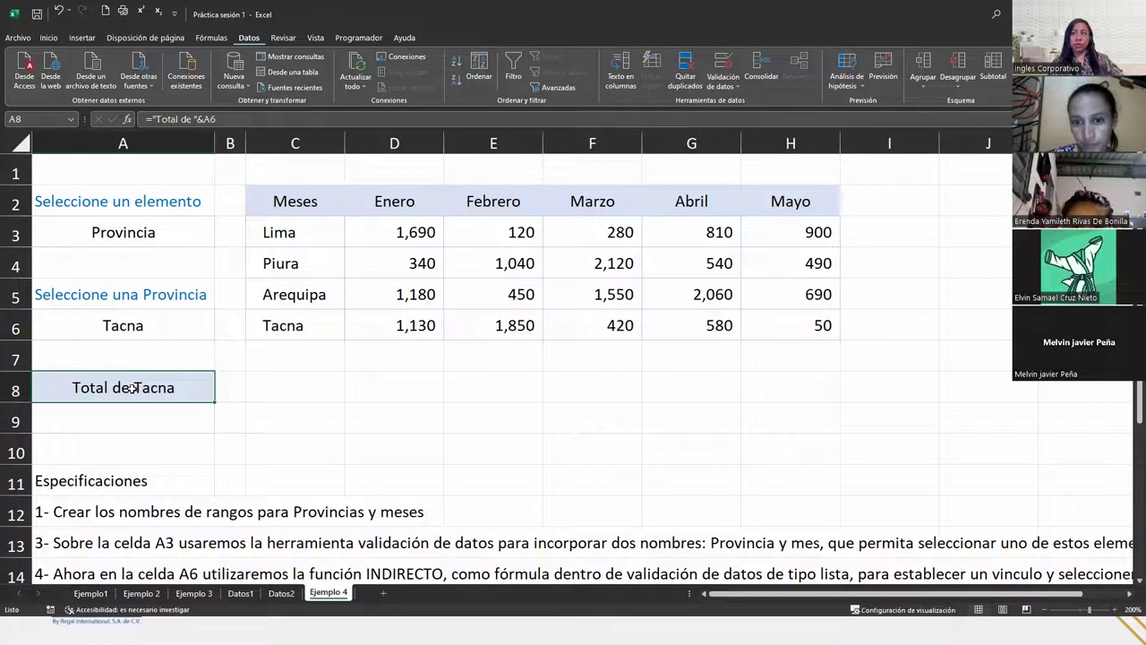
left_click(130, 415)
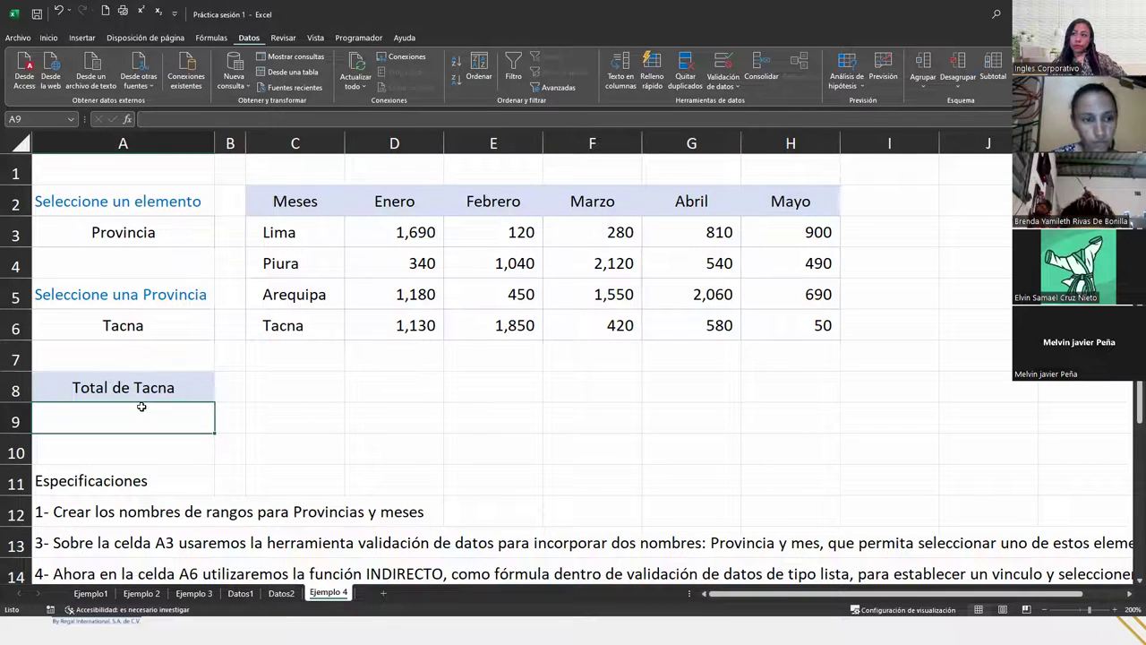
Review the specifications below the table and the province names and month headers they refer to
scroll(224, 518, "down", 1)
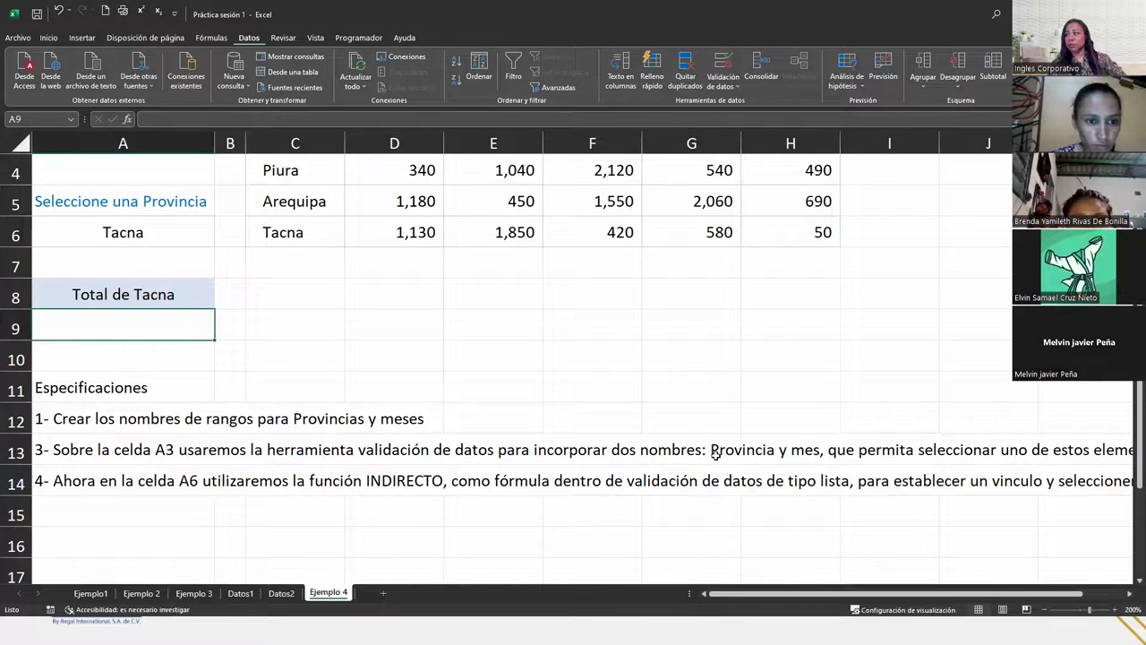
scroll(518, 411, "up", 1)
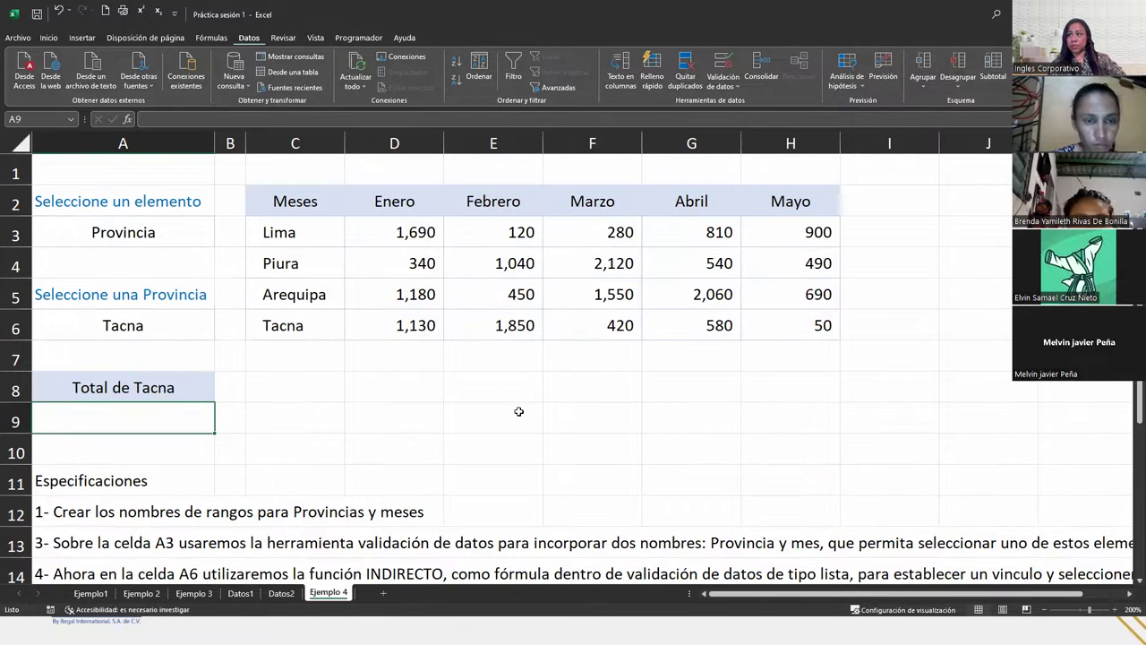
left_click_drag(282, 221, 285, 327)
left_click_drag(418, 204, 767, 224)
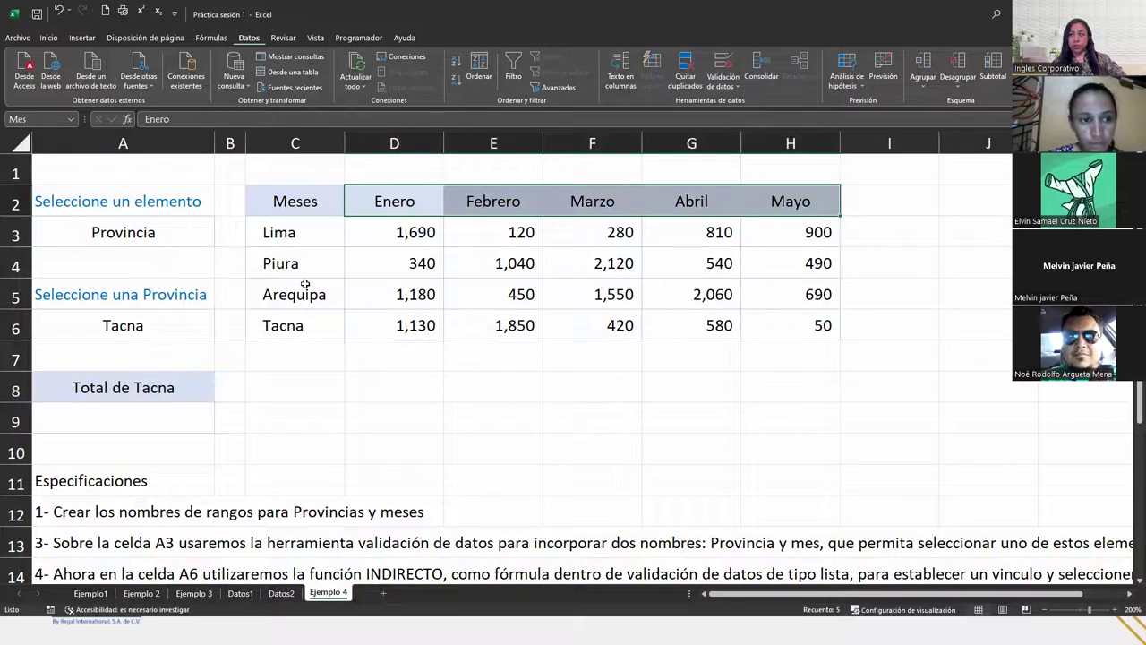
left_click(306, 284)
scroll(430, 379, "down", 2)
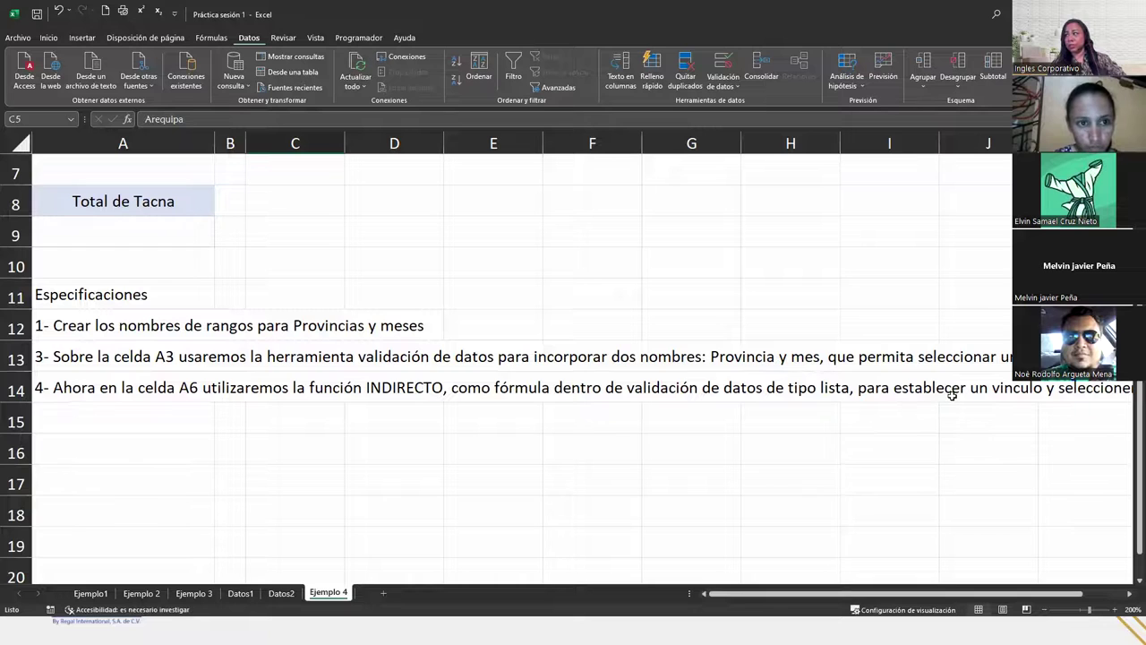
scroll(383, 397, "up", 2)
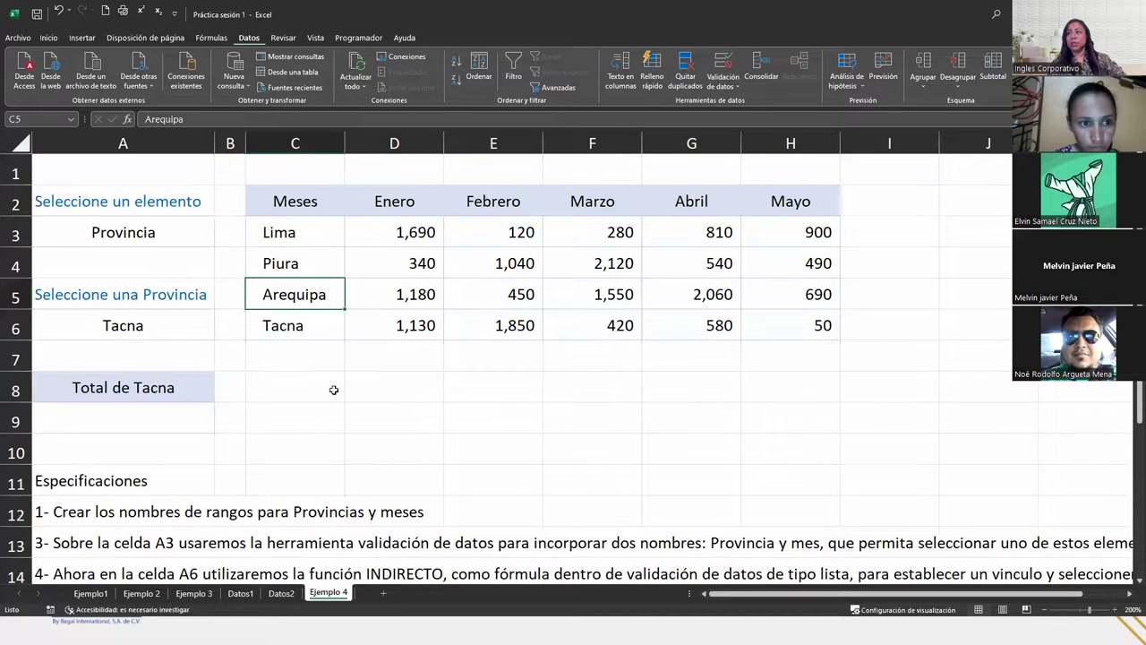
Inspect the data validation rule of cell A6 and close it without changes
left_click(719, 68)
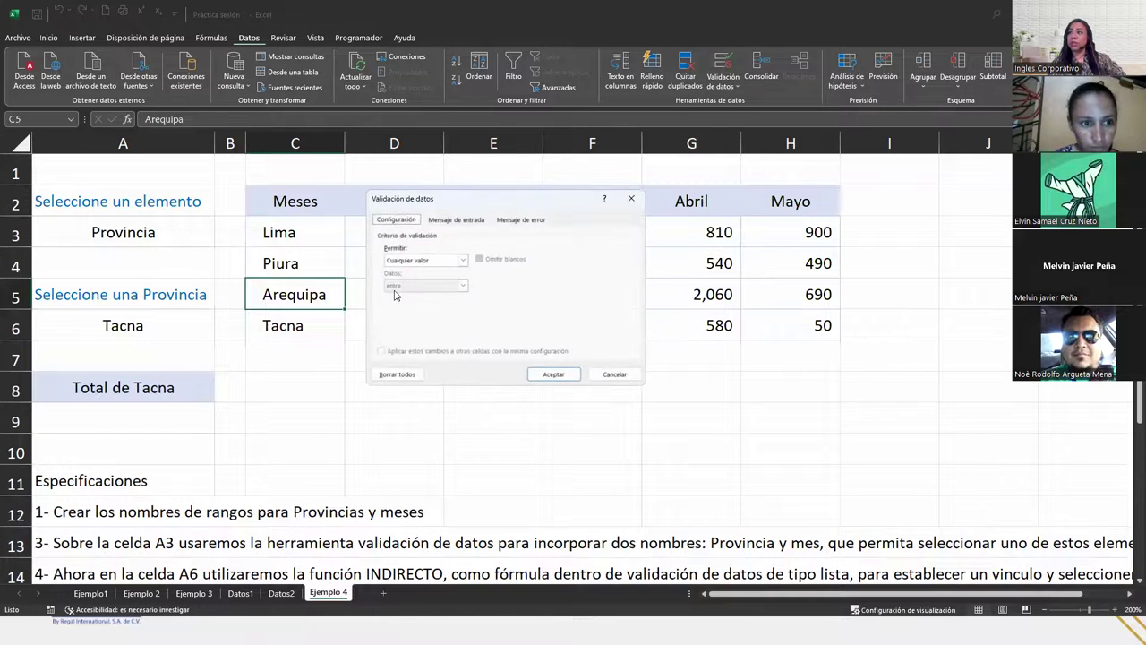
left_click(631, 198)
left_click(141, 324)
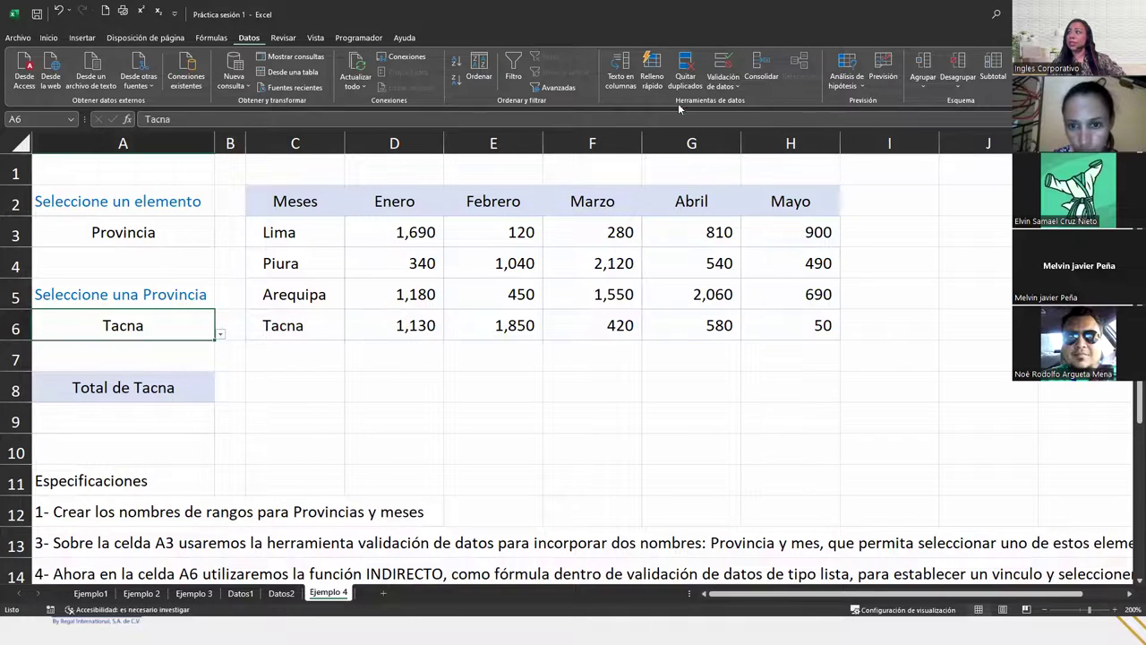
left_click(724, 67)
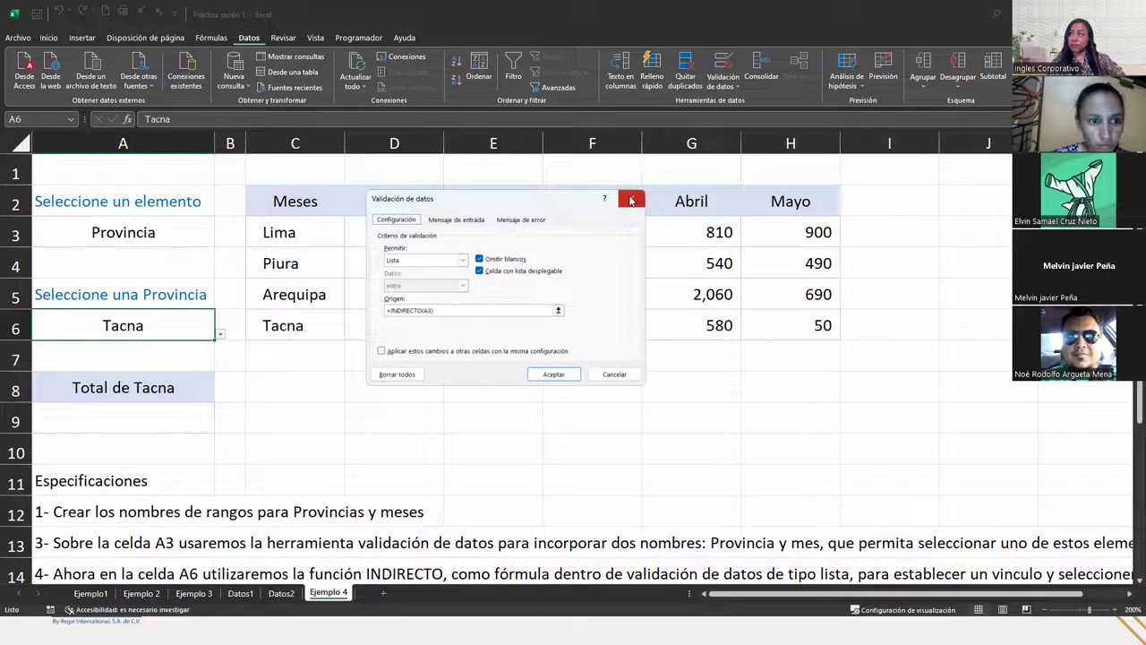
key("Escape")
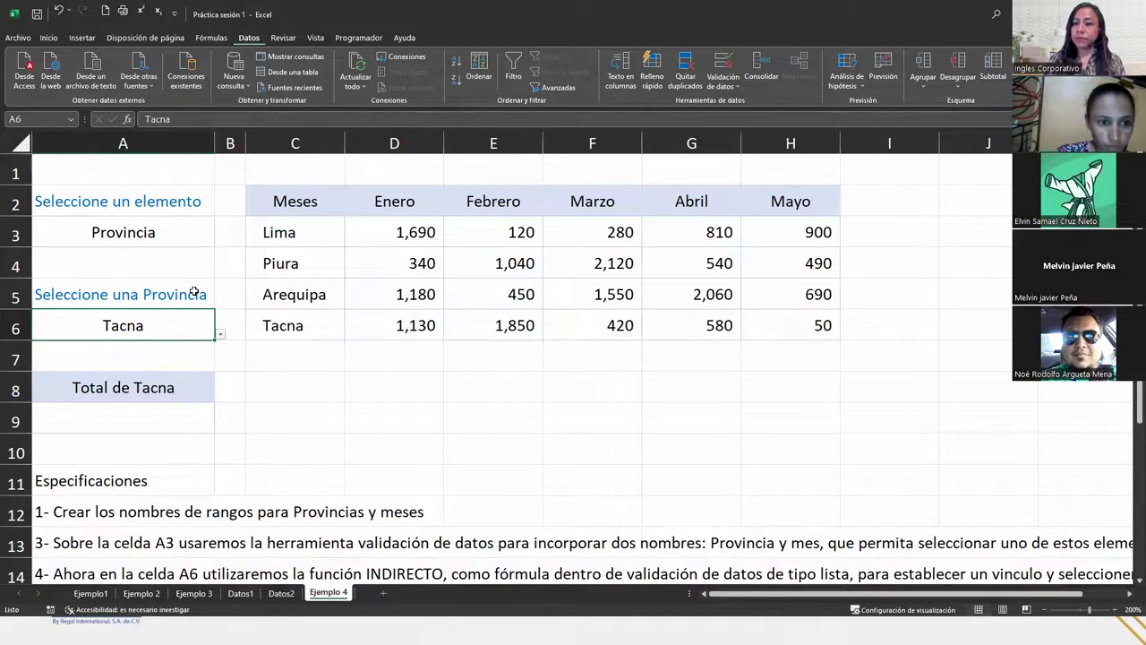
Enter the formula =SUMA(INDIRECTO(A6)) in cell A9 to total the selected item
left_click(130, 423)
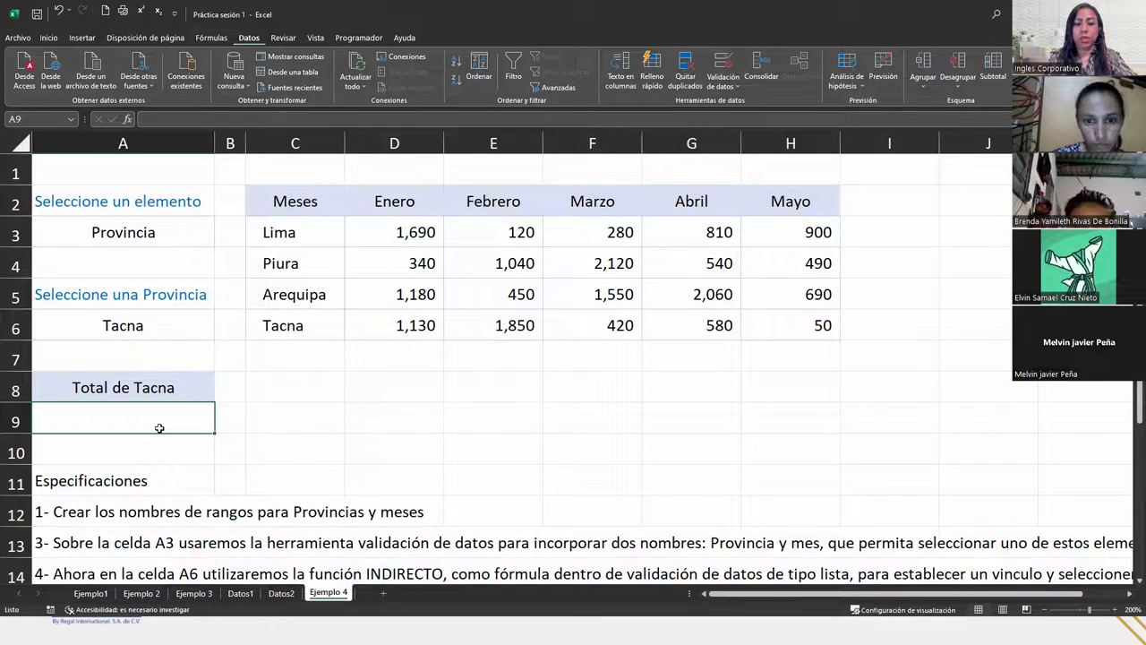
type("=SUMA(")
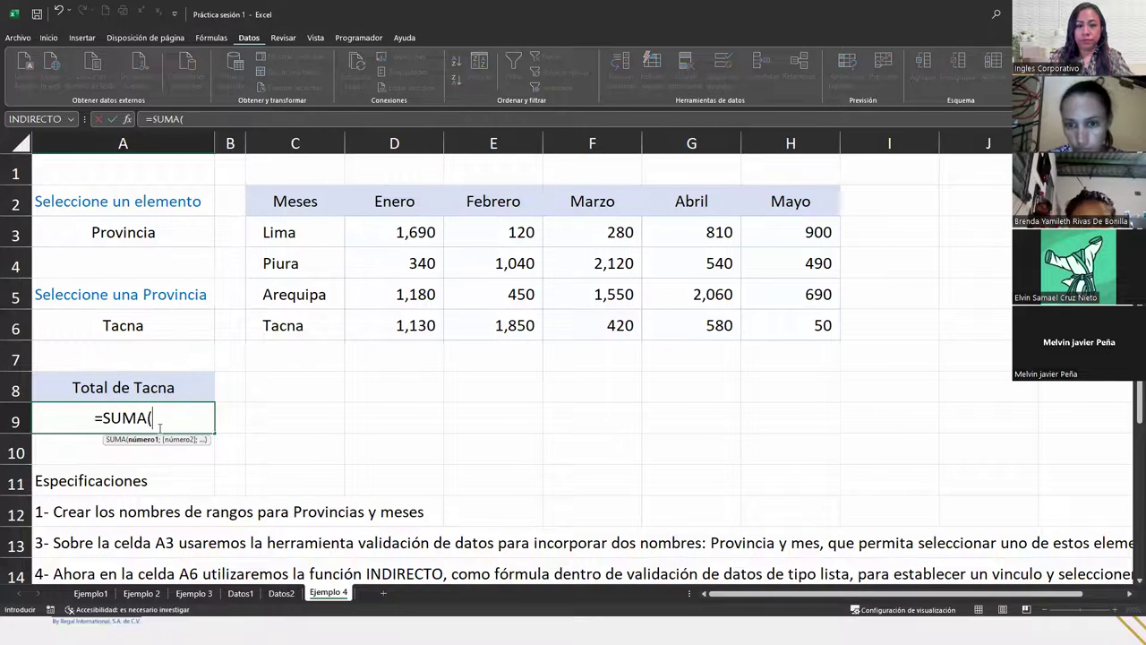
type("INDI")
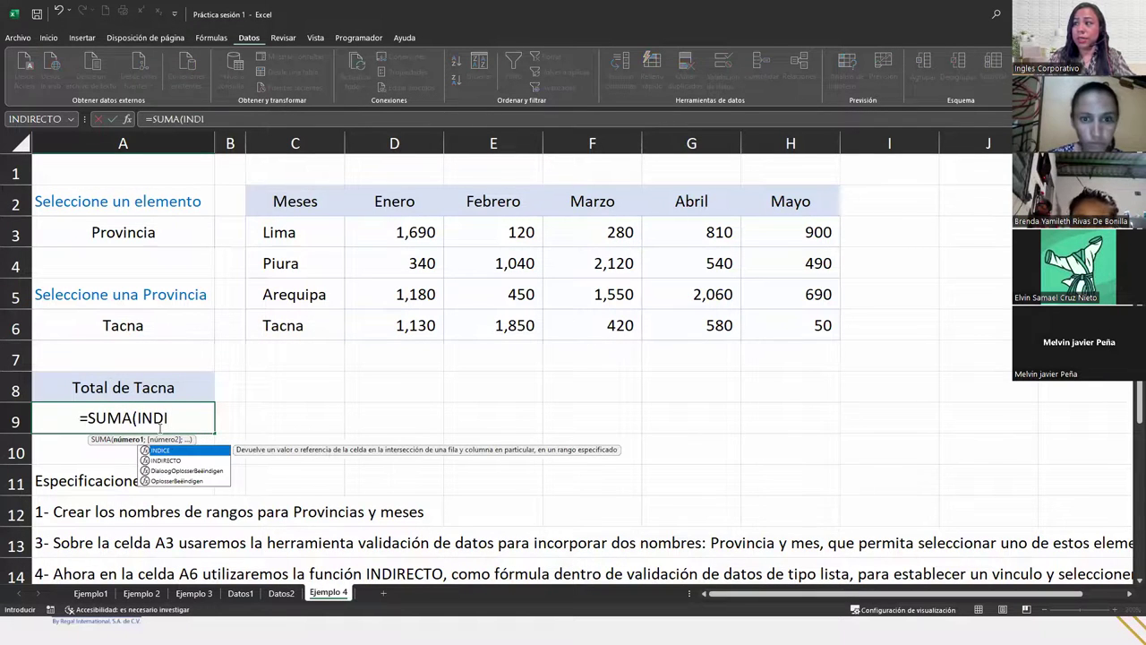
key("Down")
key("Tab")
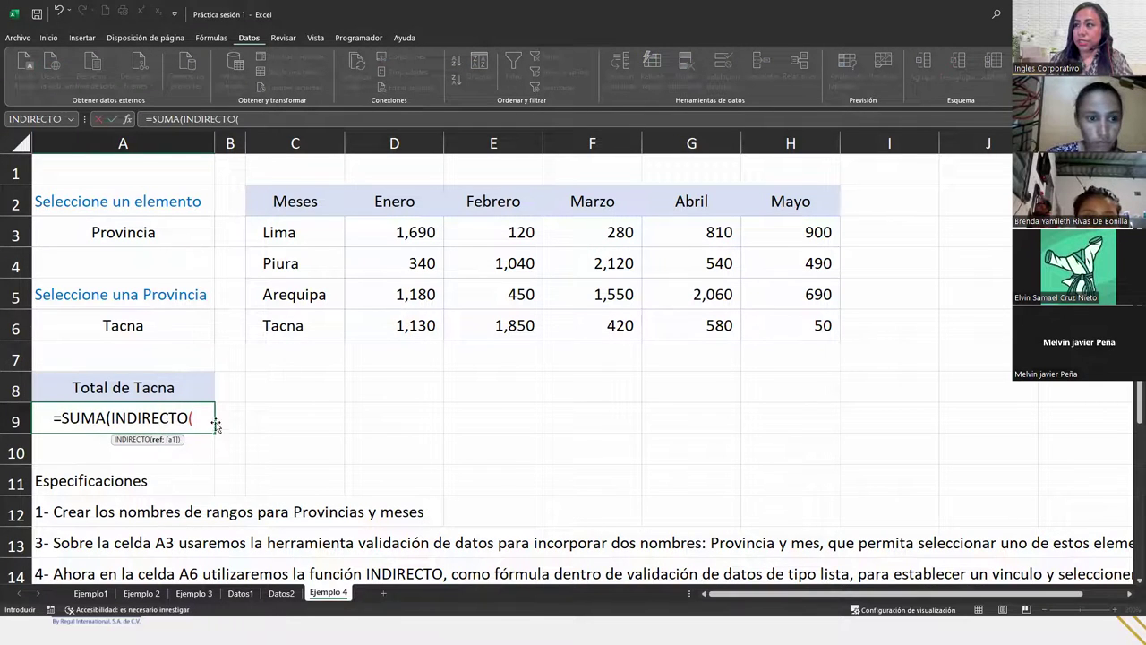
left_click(166, 320)
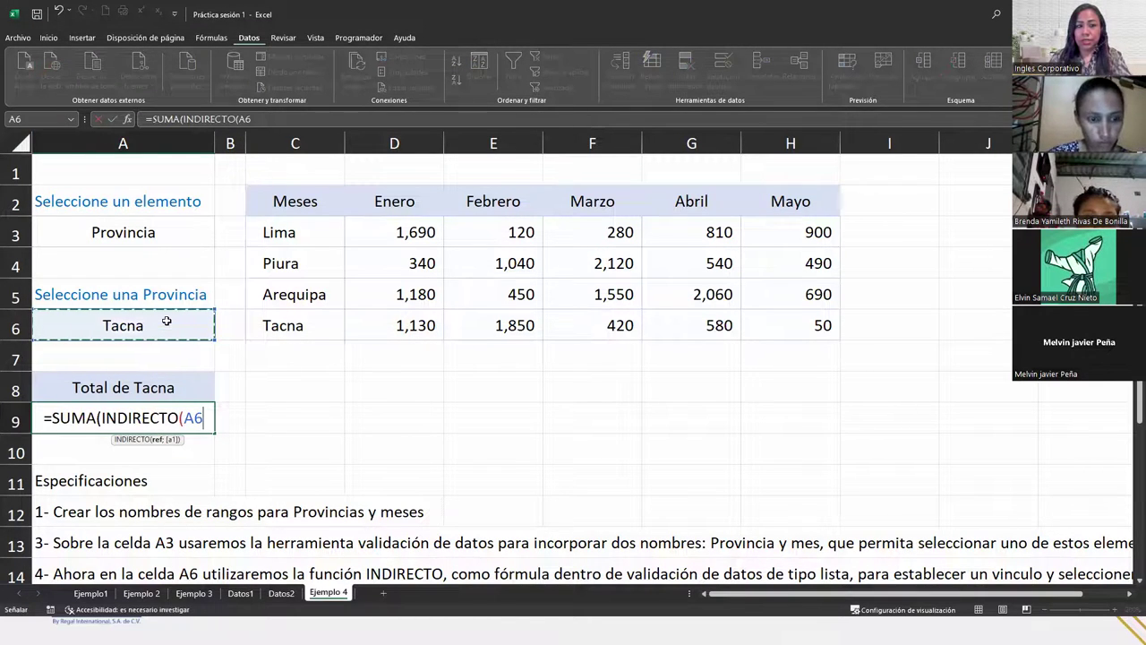
type("))")
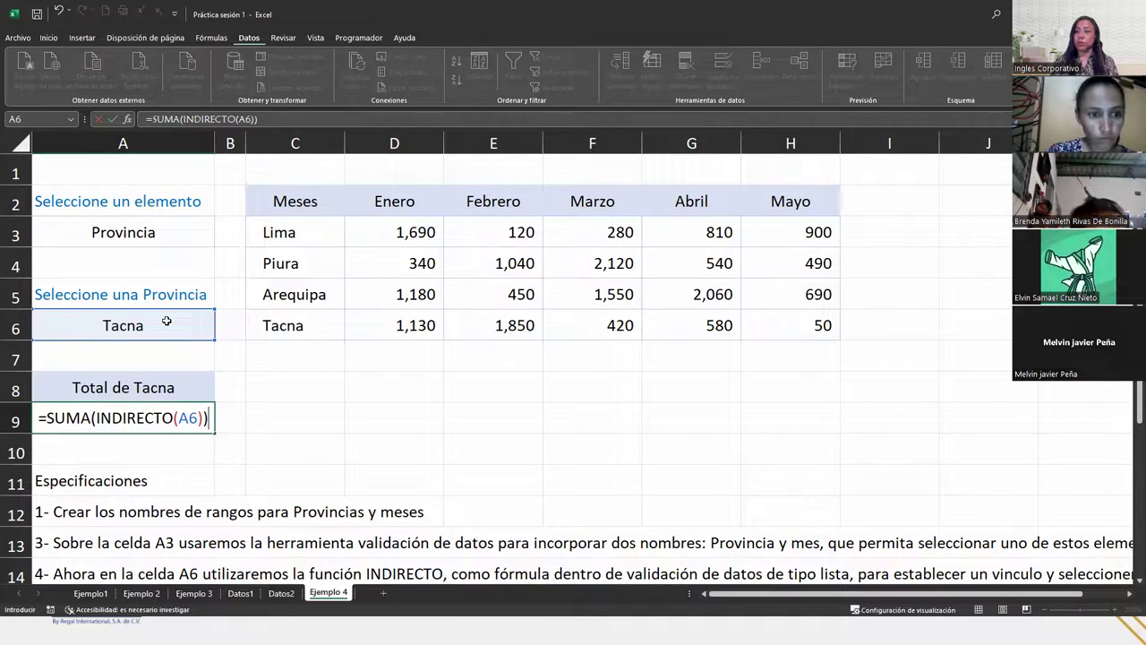
key("Return")
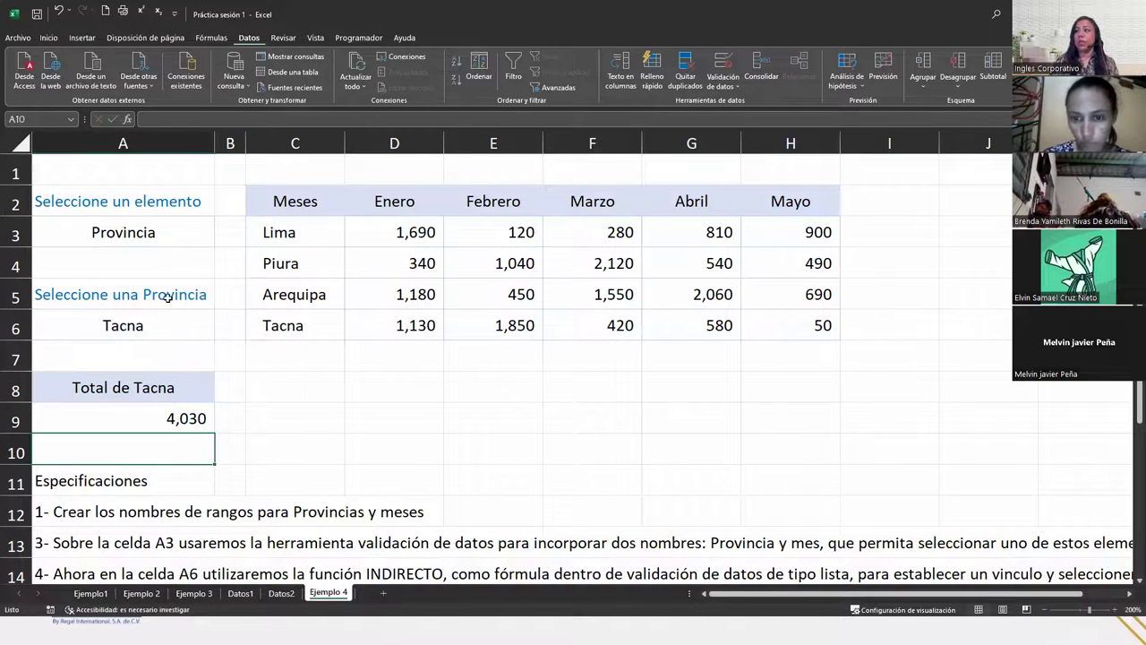
Check the A9 total against the sum of D6:H6 for Tacna, and against D4:H4 after choosing Piura in A6
left_click_drag(389, 325, 790, 320)
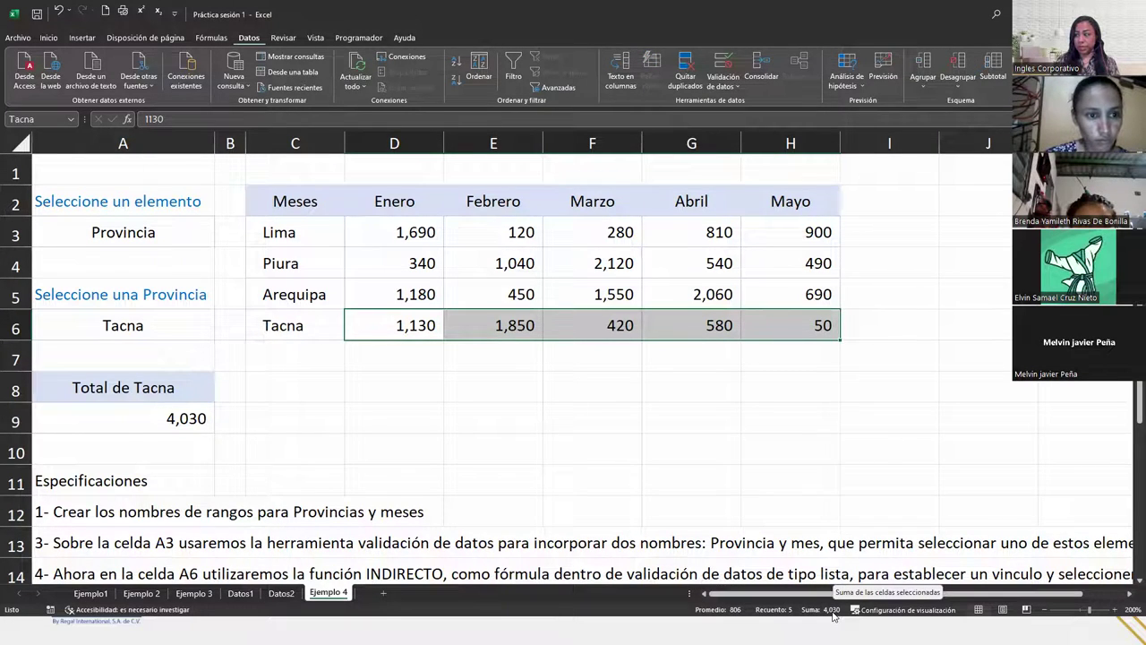
left_click(177, 333)
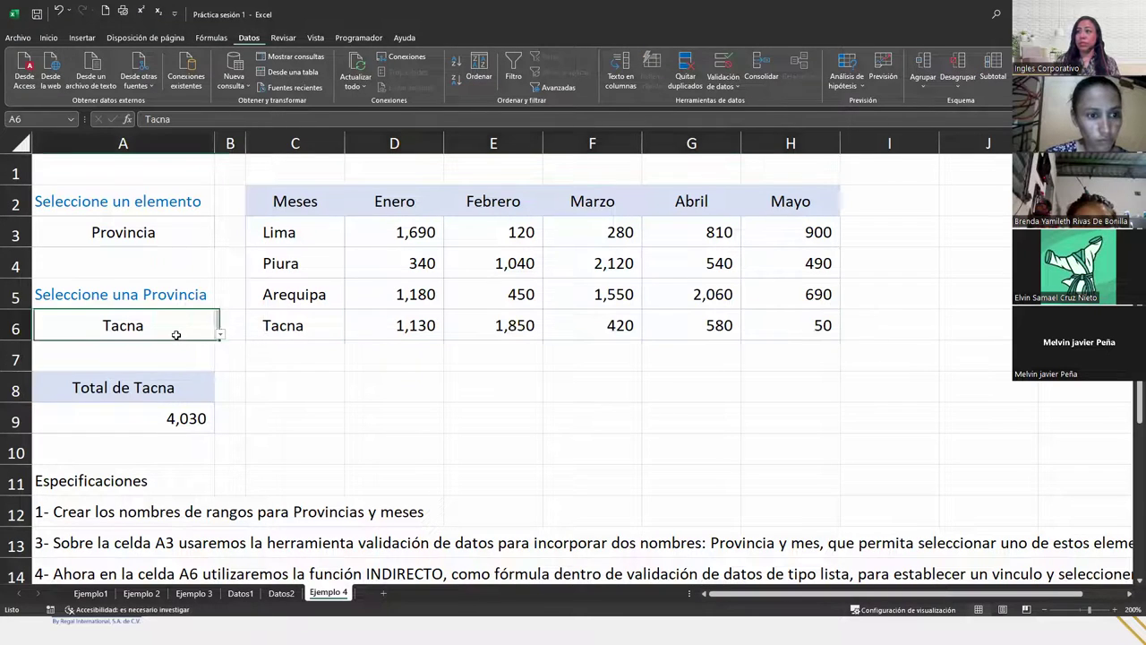
left_click(220, 334)
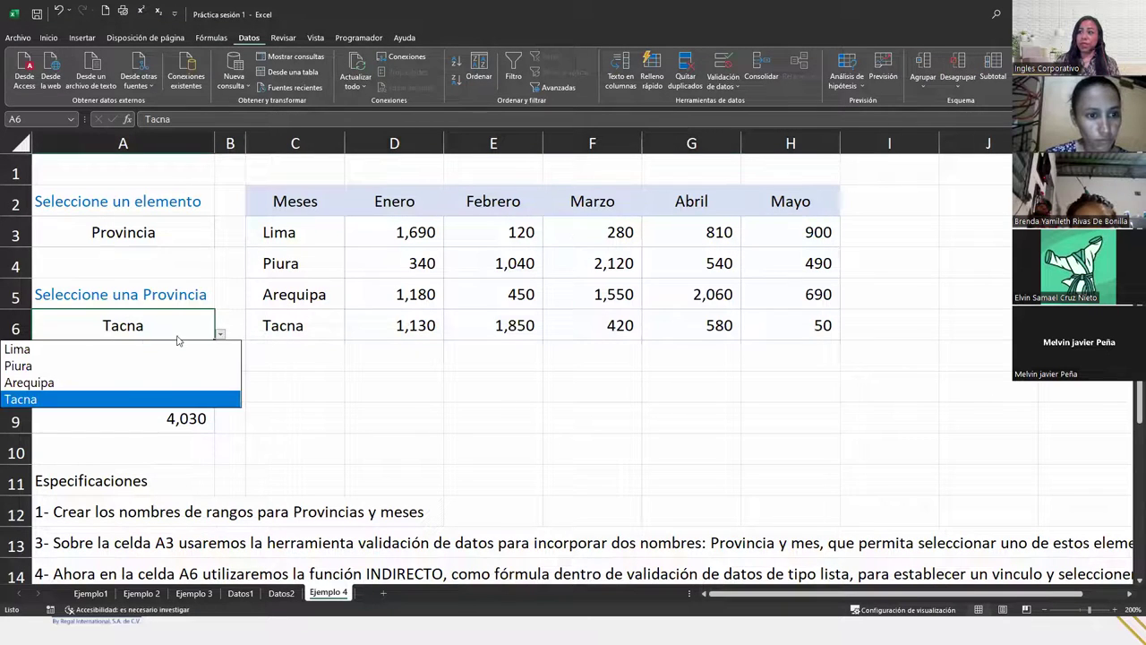
left_click(51, 365)
left_click_drag(387, 260, 777, 266)
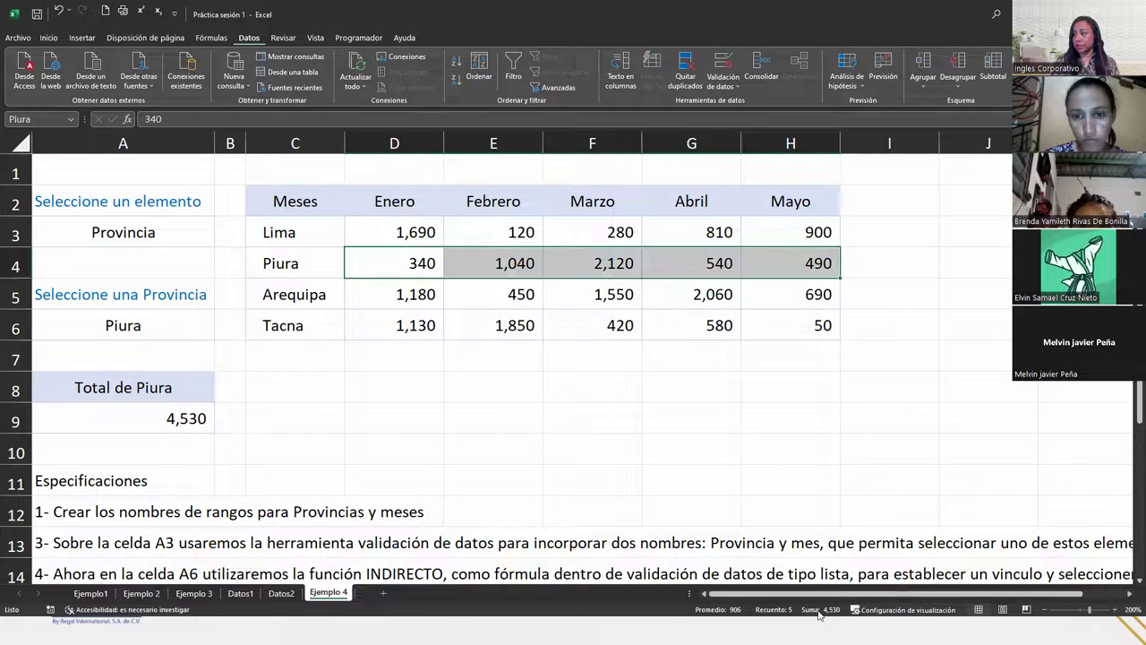
Set A3 to Mes, choose Marzo in A6, and check the A9 total against the values in F3:F6
left_click(161, 229)
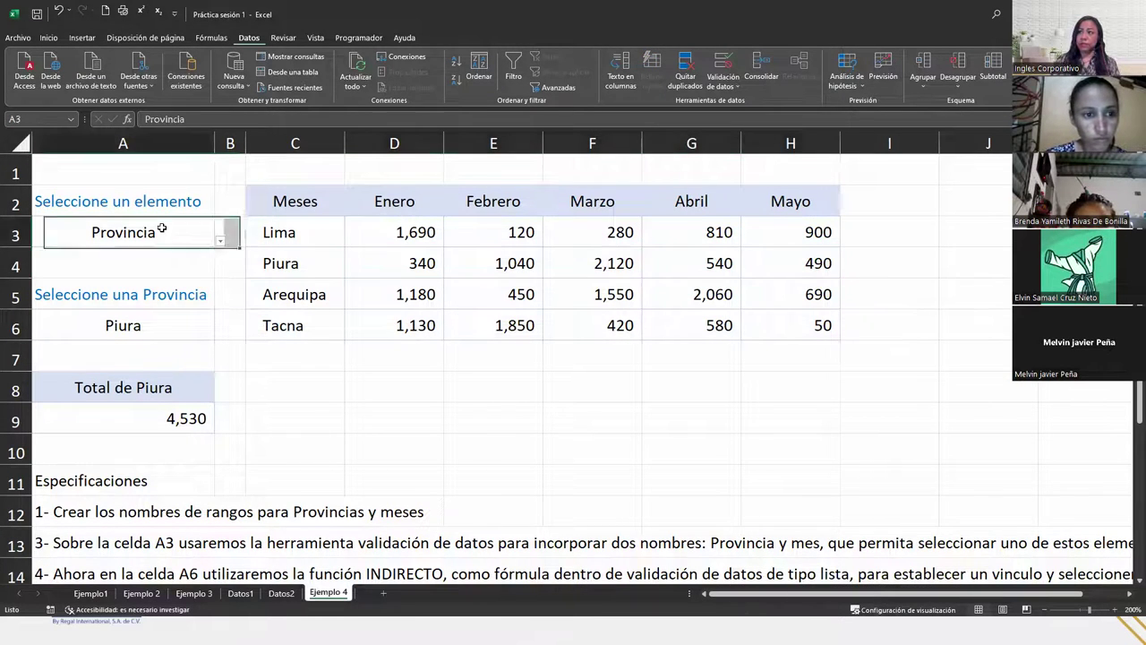
left_click(220, 245)
left_click(146, 257)
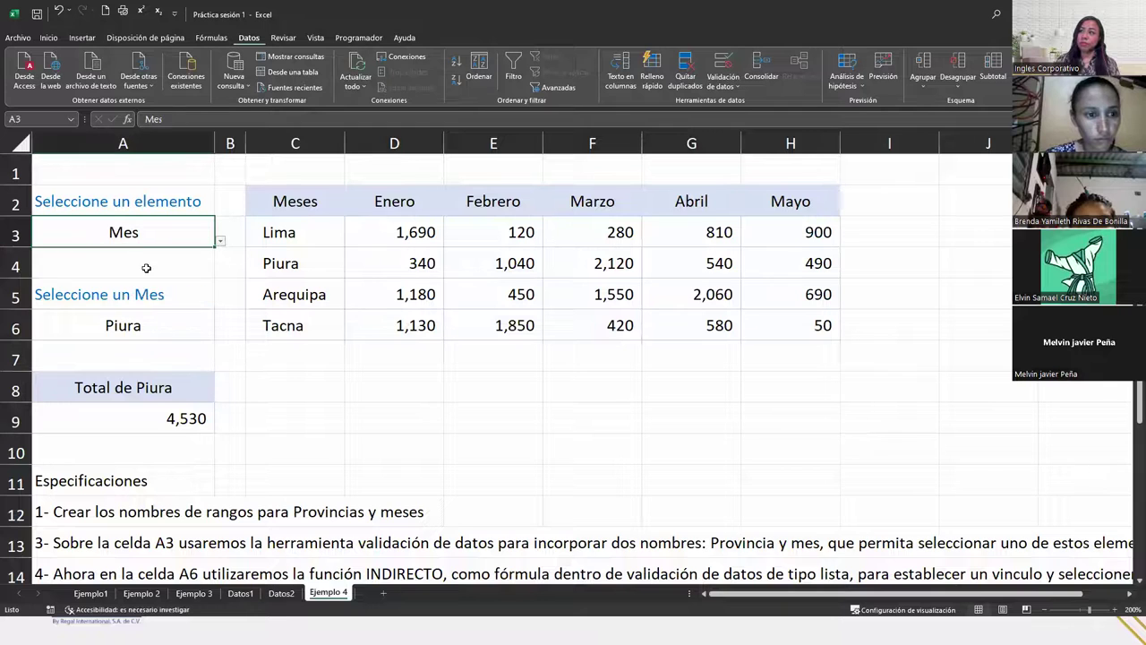
left_click(154, 322)
left_click(220, 334)
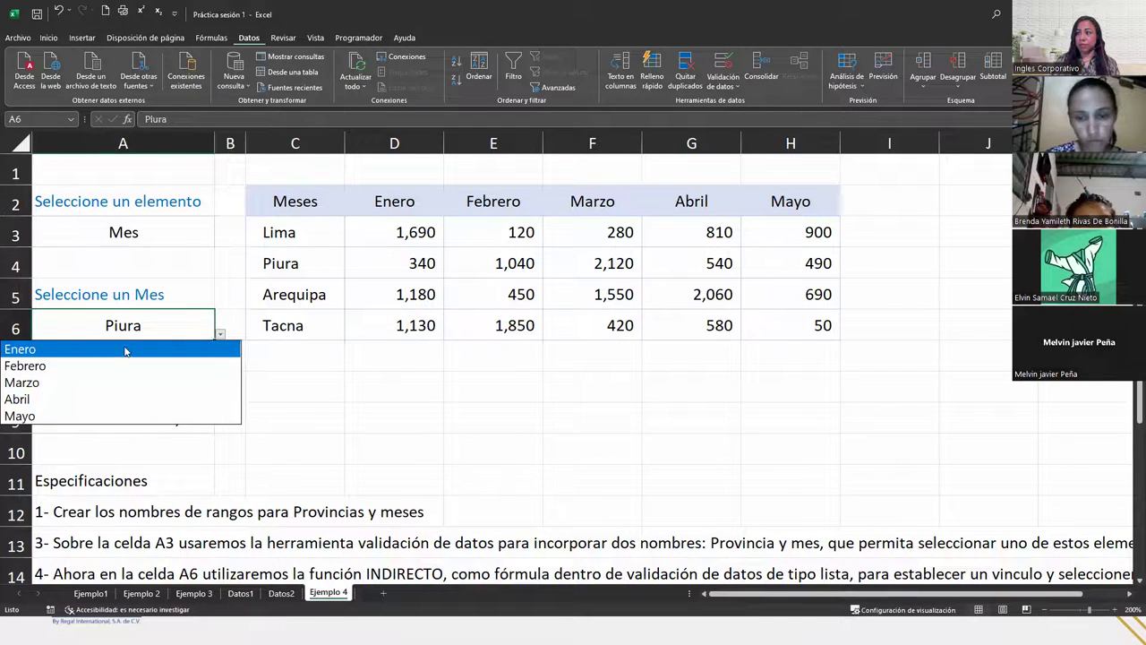
left_click(61, 381)
left_click(95, 418)
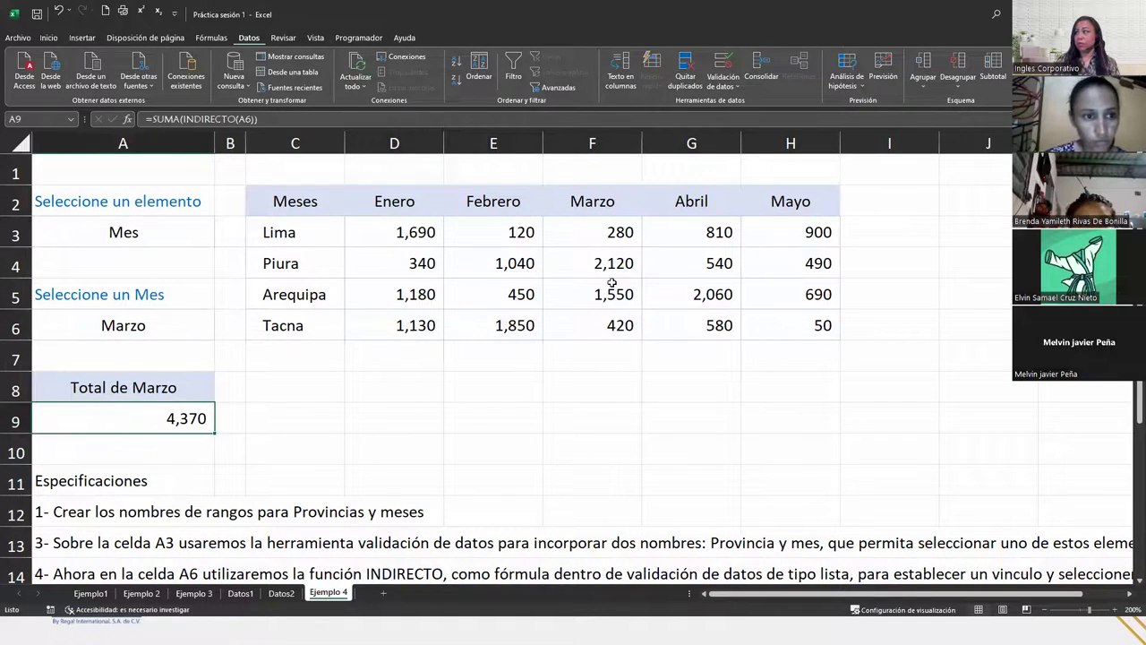
left_click_drag(604, 229, 604, 321)
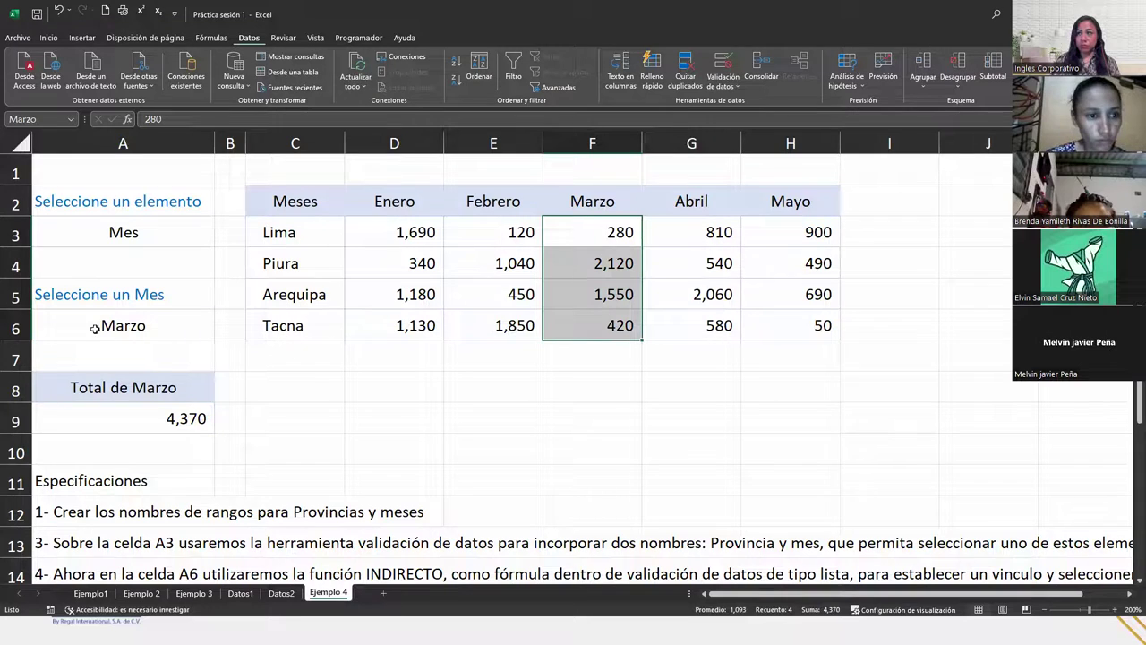
Review the selection in A6, the total formula in A9 and the Lima values in D3:H3
left_click(136, 323)
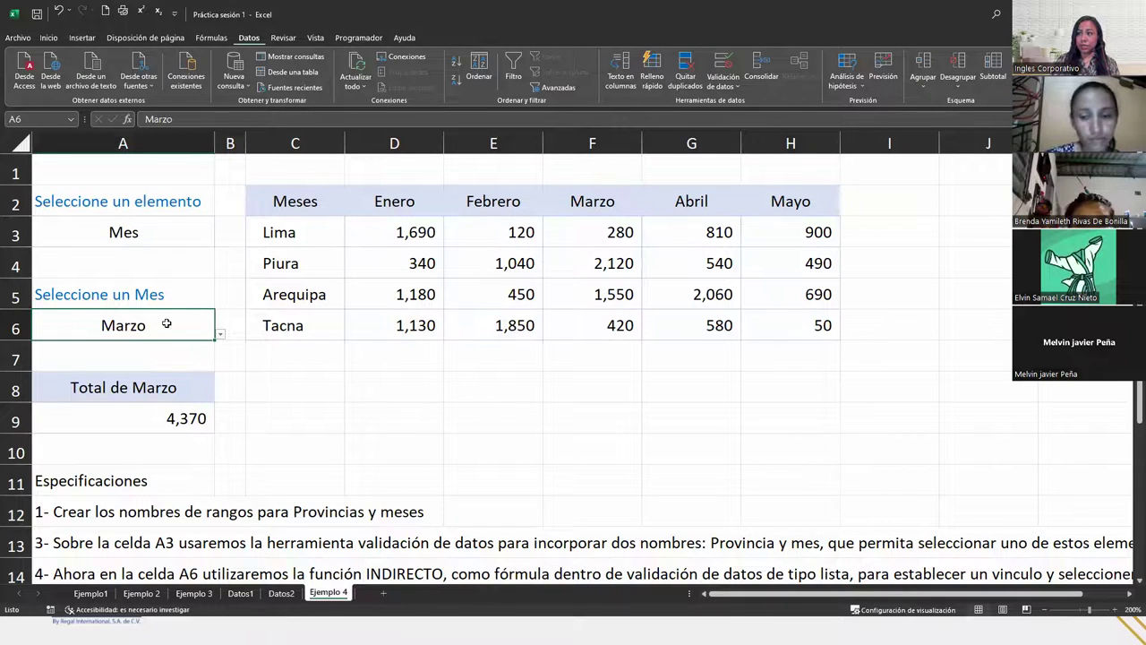
left_click(173, 418)
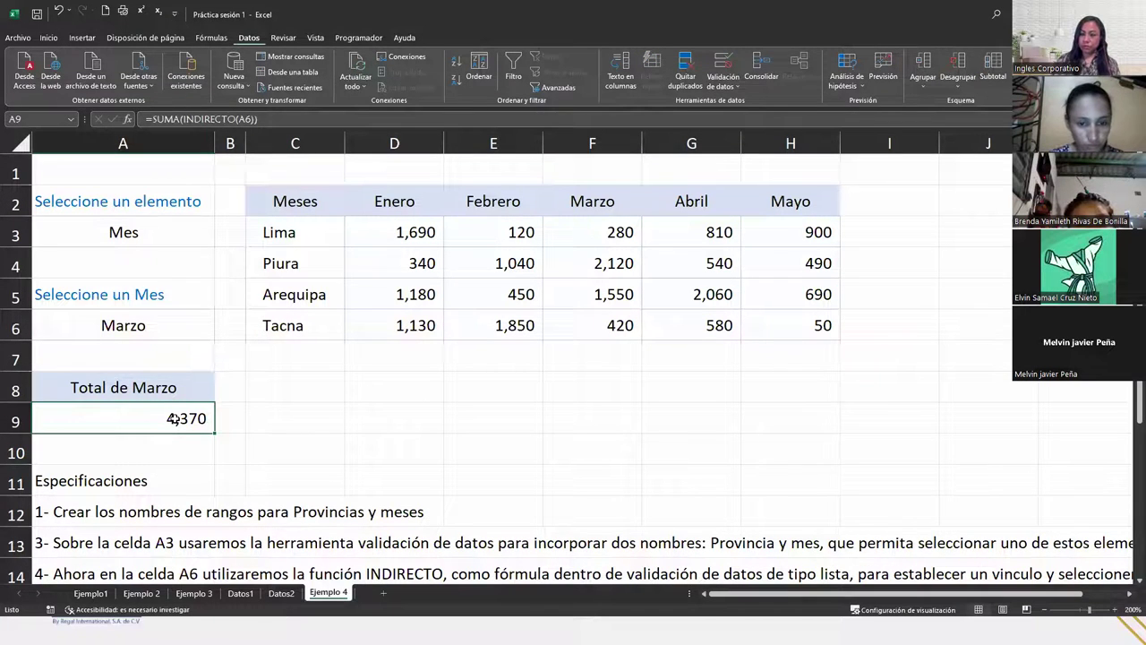
left_click_drag(361, 225, 799, 224)
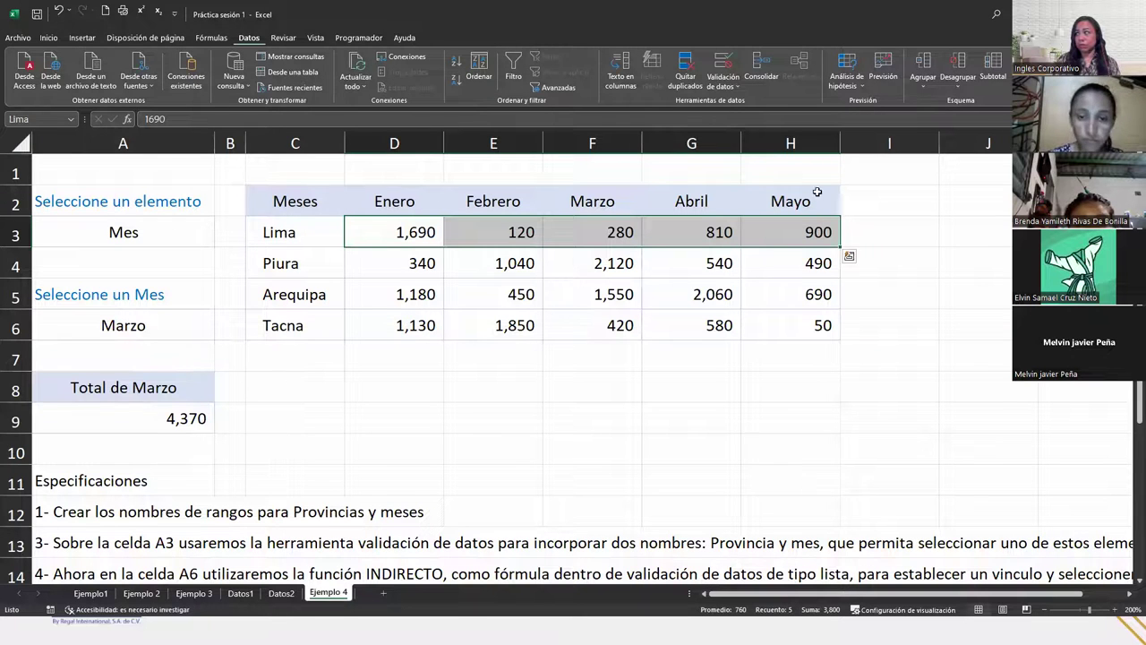
Examine the table ranges for Lima in D3:H3, Enero in D3:D6 and Marzo in F3:F6
left_click_drag(391, 228, 780, 228)
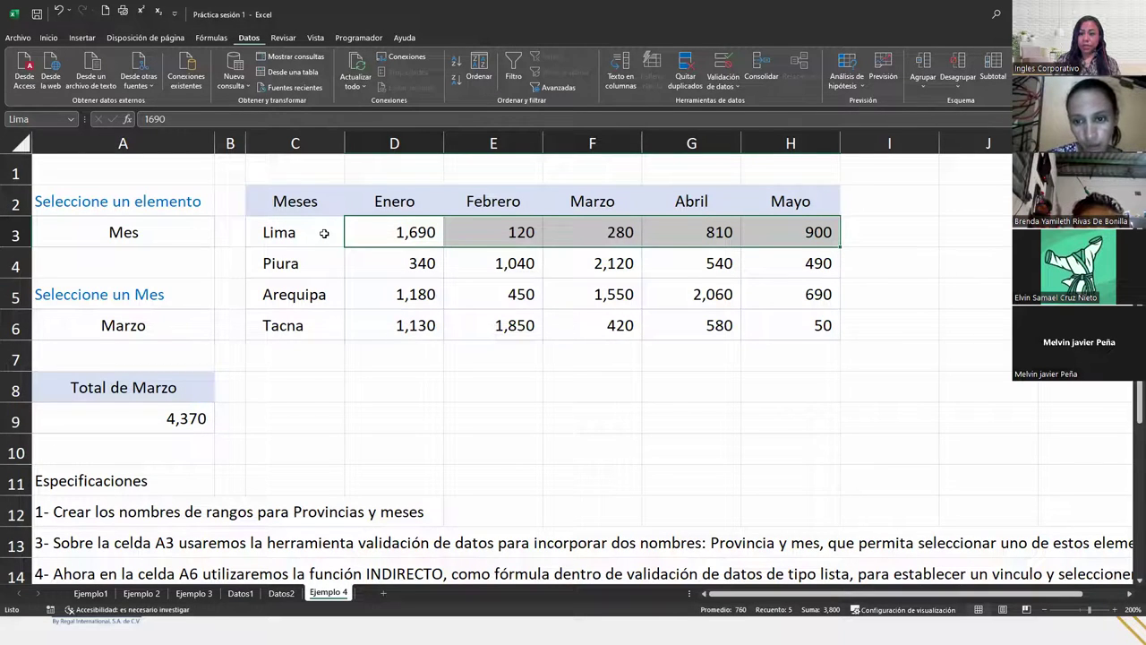
left_click_drag(409, 232, 408, 315)
left_click_drag(604, 231, 610, 311)
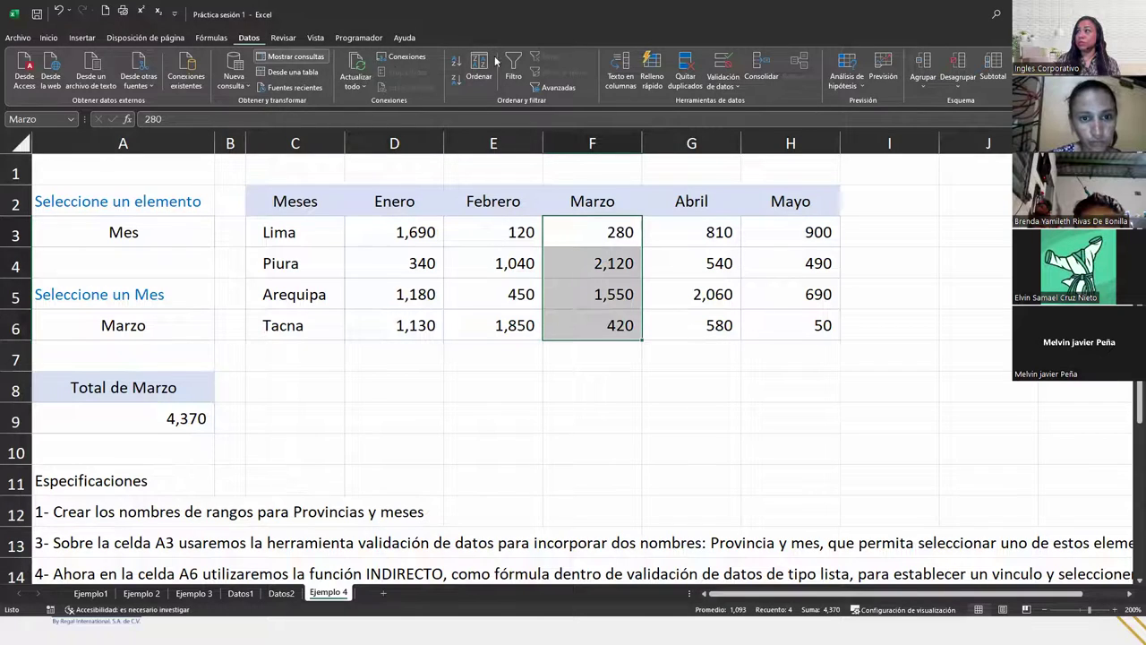
Review the defined names for provinces and months in the workbook's name manager, including Enero, Lima, Mes, Provincia and Mayo
left_click(200, 40)
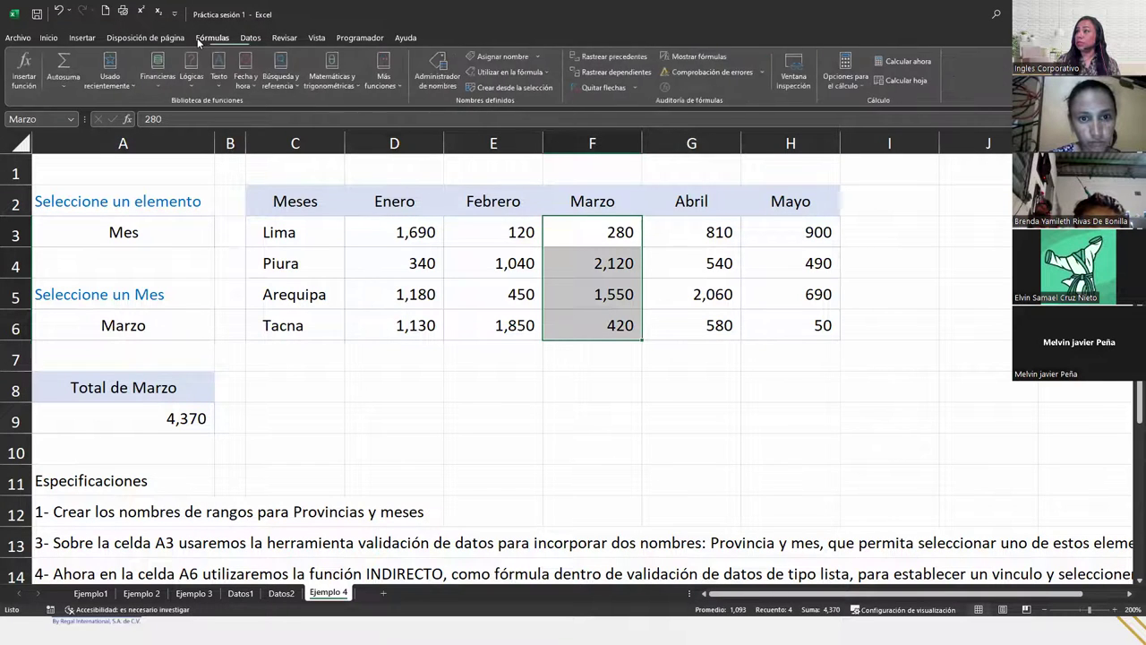
left_click(437, 76)
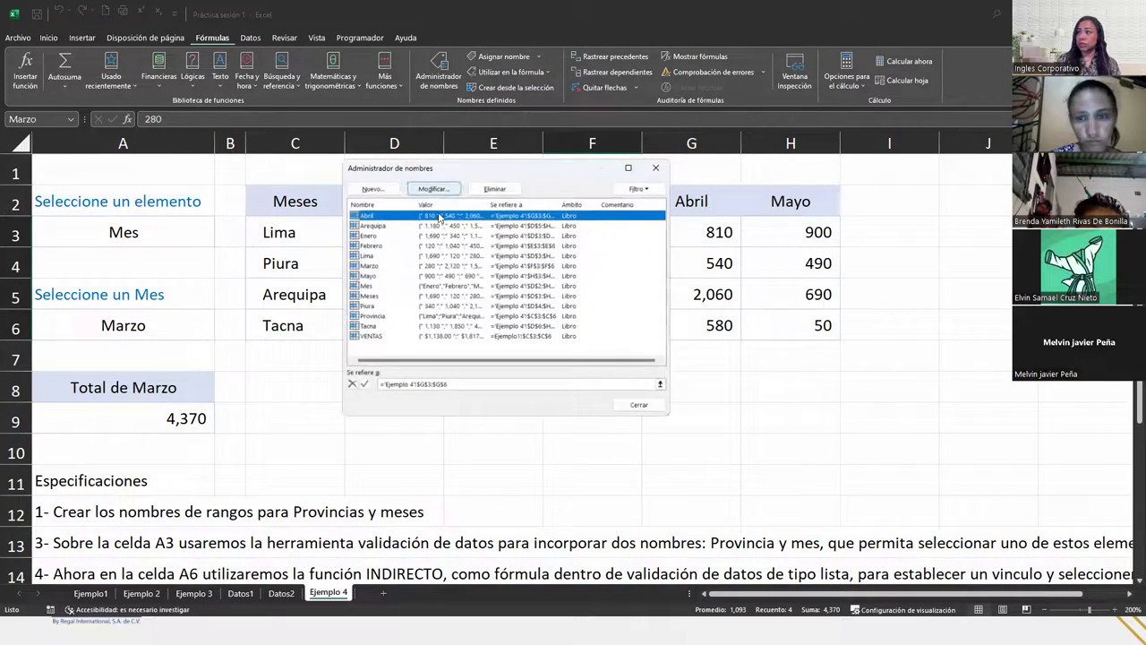
left_click(374, 236)
left_click(373, 255)
left_click(375, 286)
left_click(376, 315)
left_click(373, 335)
left_click(372, 326)
left_click(373, 315)
left_click(373, 305)
left_click(372, 295)
left_click(372, 285)
left_click(372, 276)
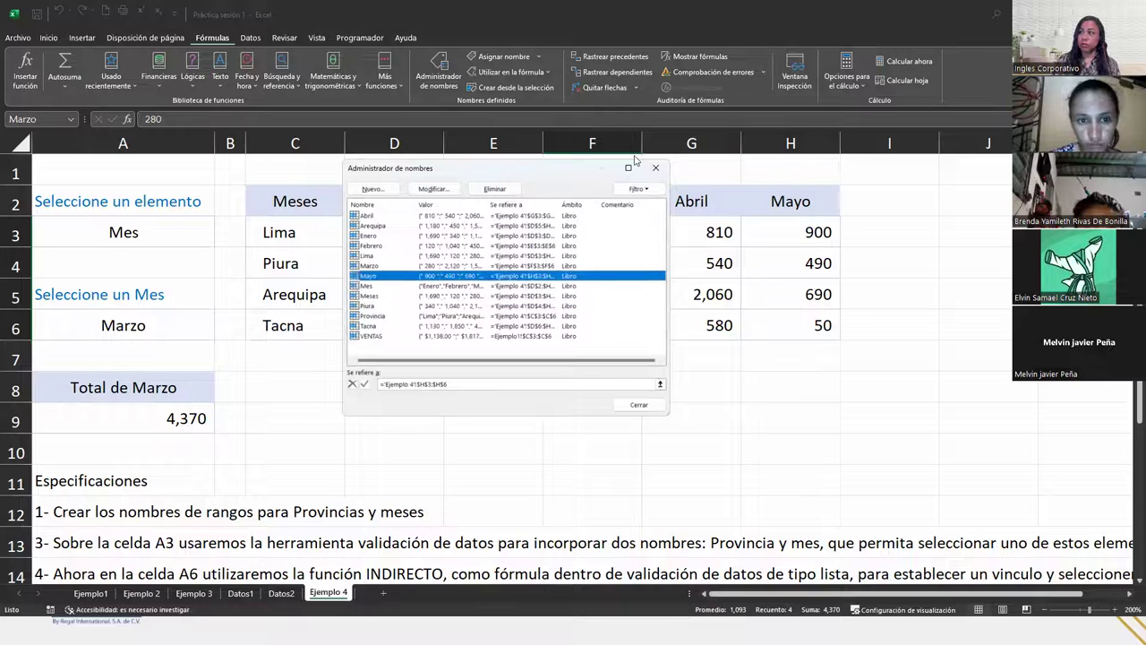
left_click(655, 167)
Review the total formula in A9 and choose Enero from the dependent list in A6
left_click(124, 408)
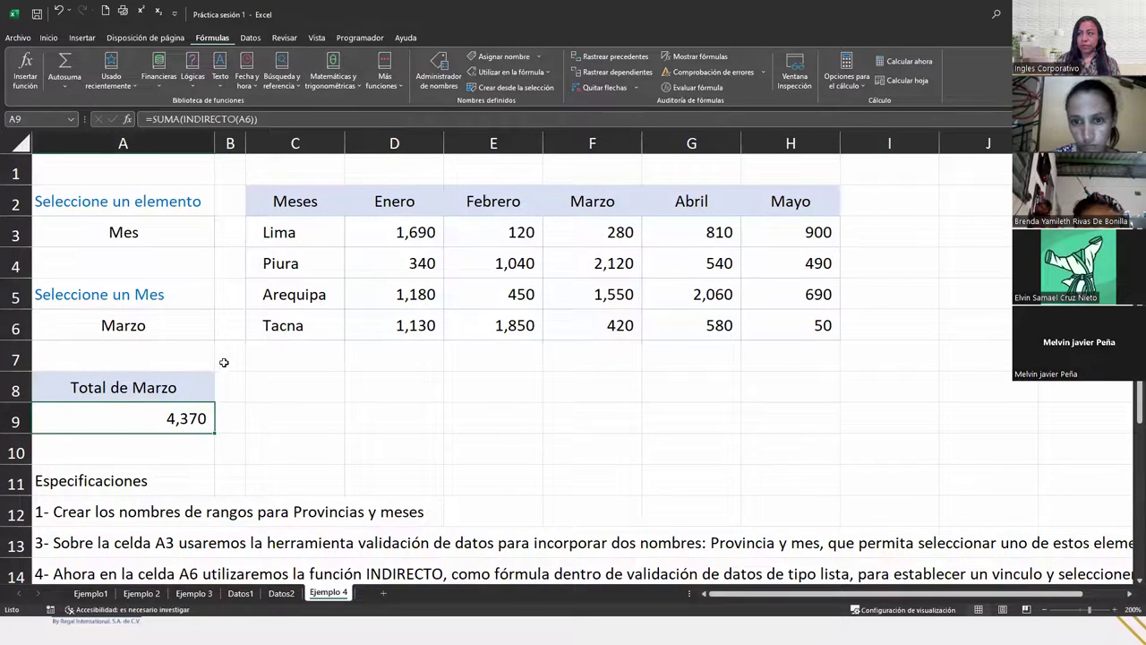
left_click(146, 325)
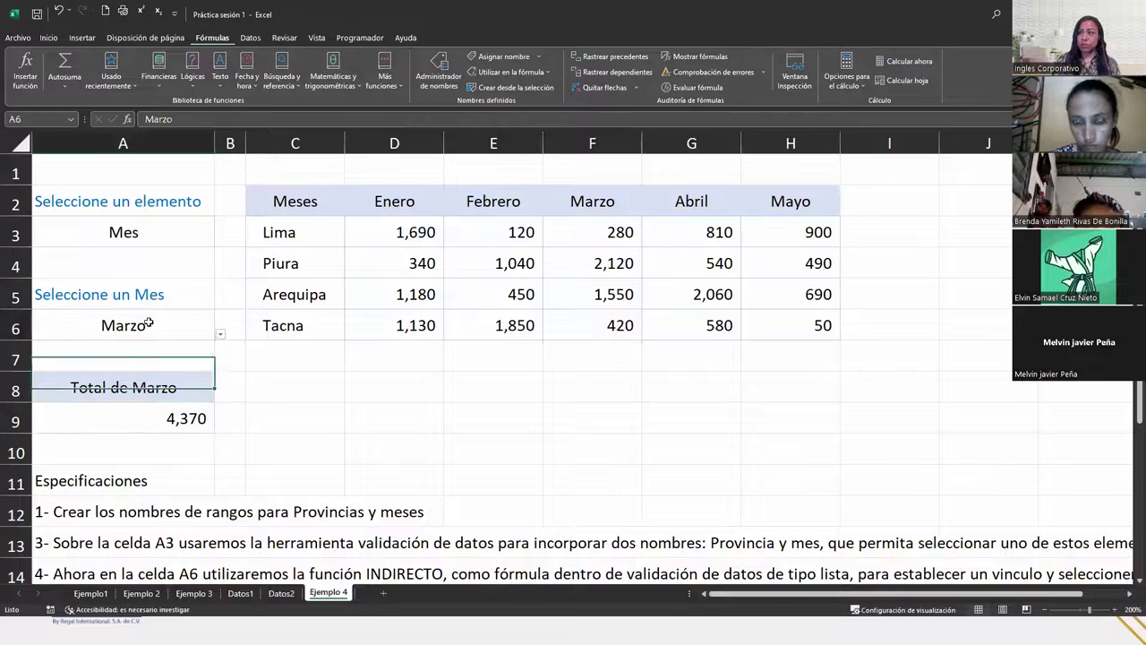
left_click(220, 335)
left_click(59, 350)
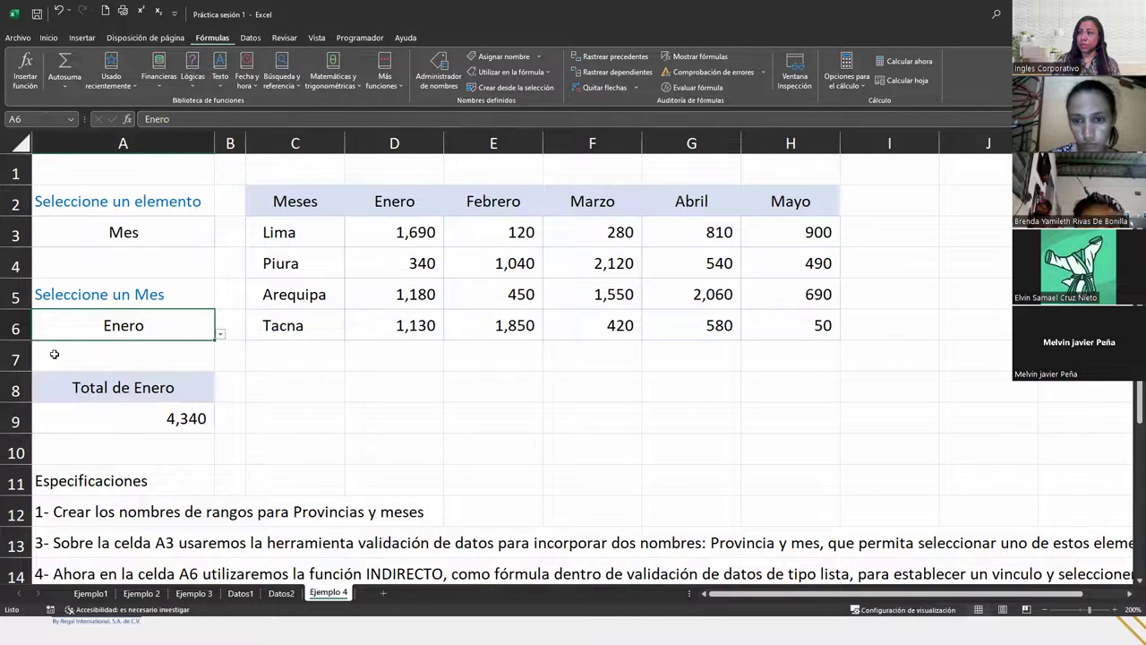
Set Tacna's Enero value in D6 to 30 and check the total in A9
left_click(403, 331)
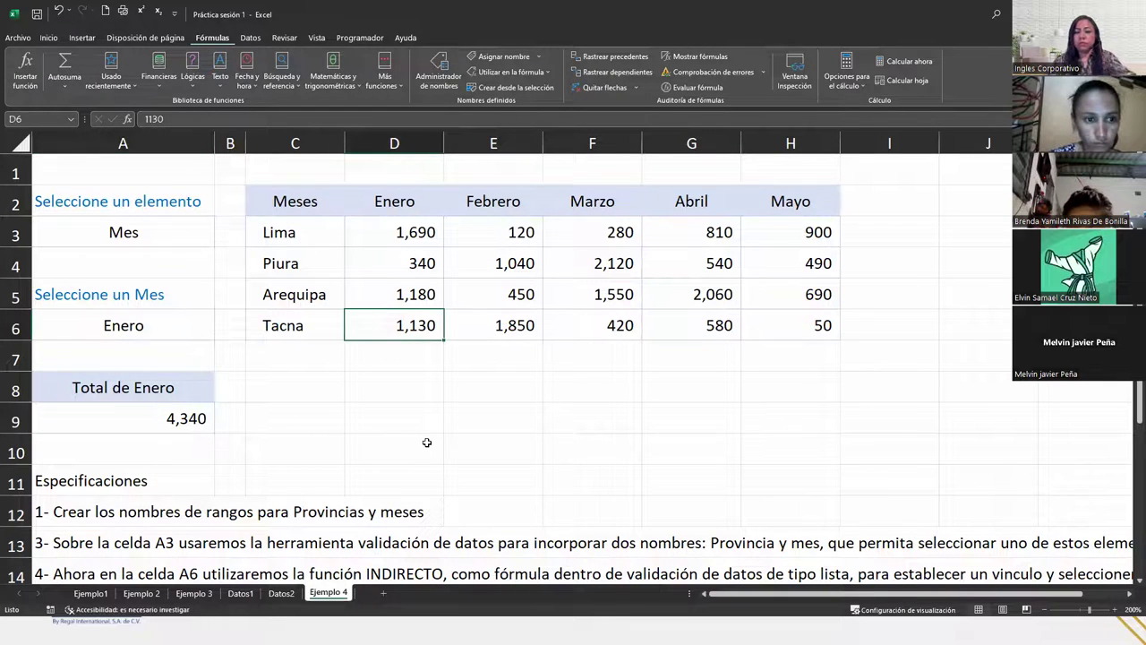
type("30")
key("Return")
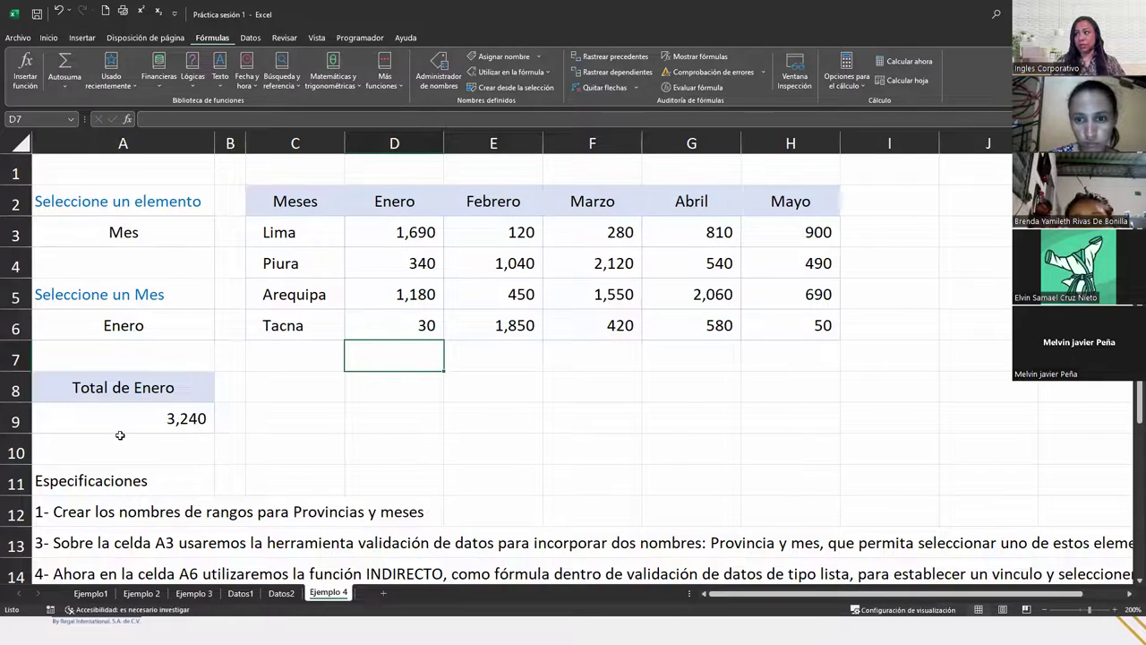
left_click(120, 422)
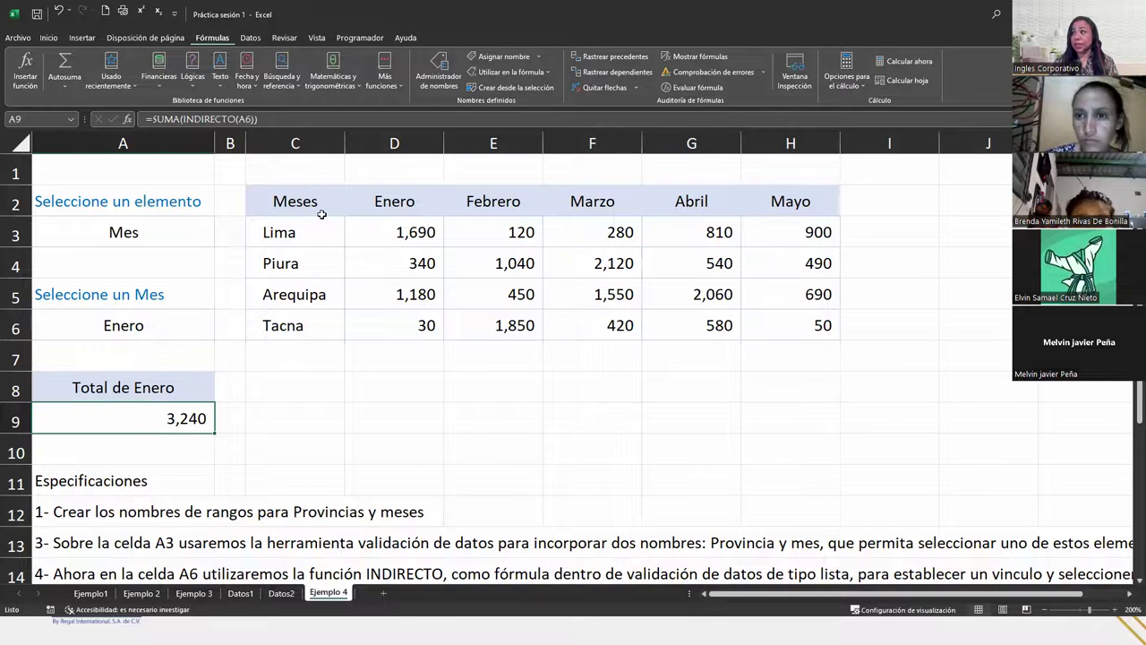
Review the table data in D3:H6, the total formula in A9 and the selections in A3 and A6
left_click_drag(358, 224, 775, 316)
left_click(483, 273)
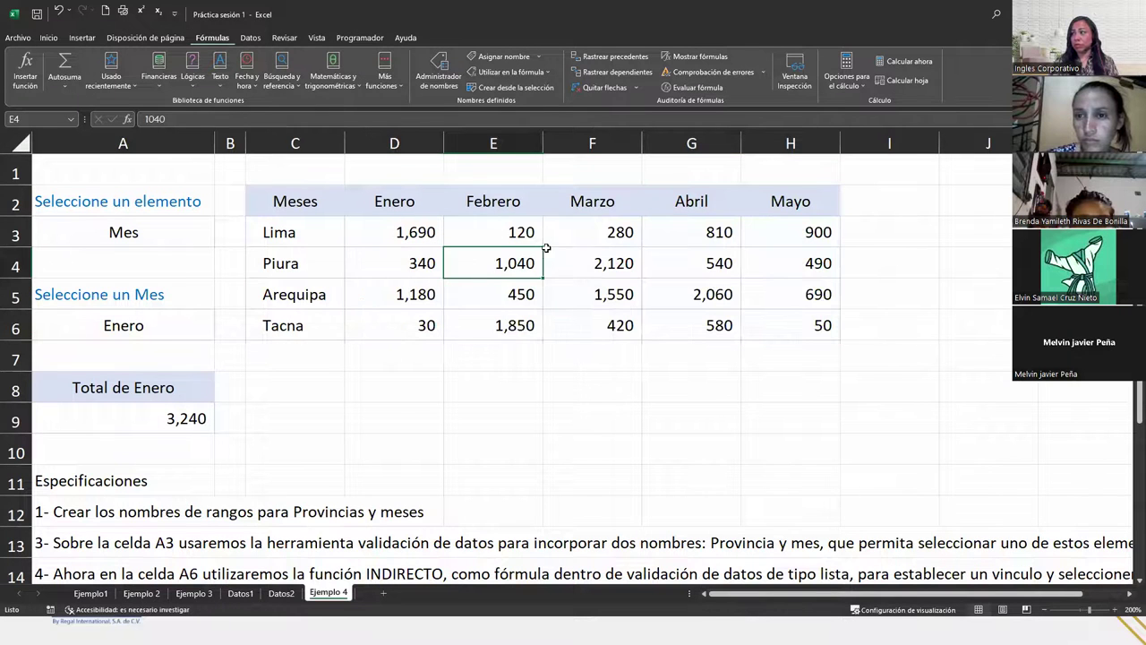
left_click(105, 419)
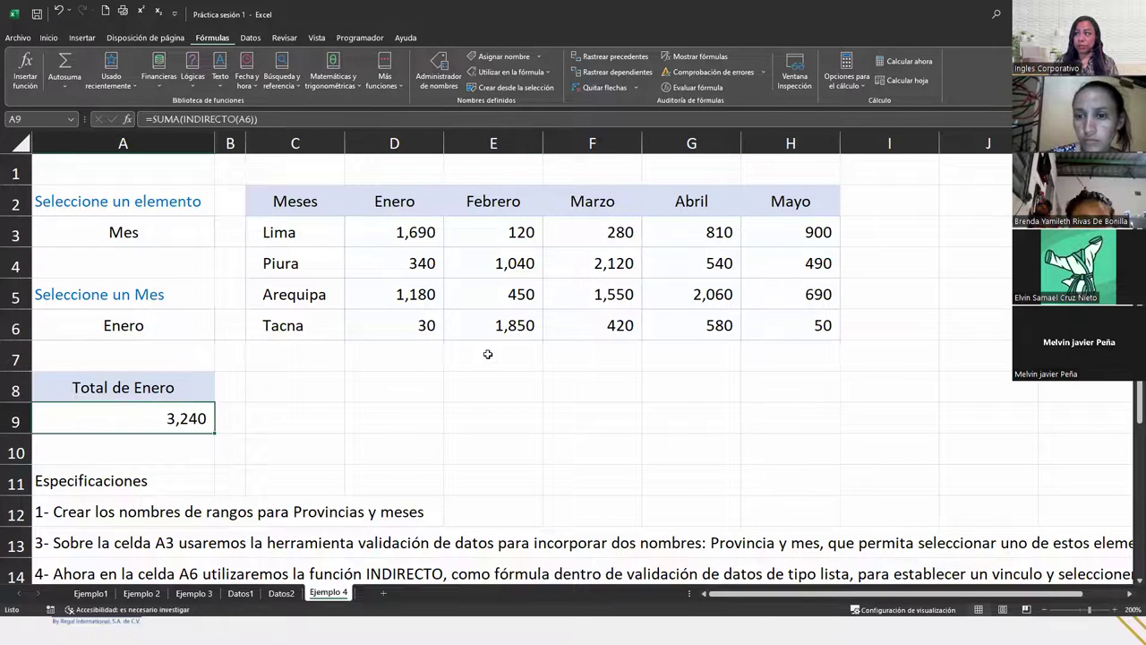
left_click(507, 276)
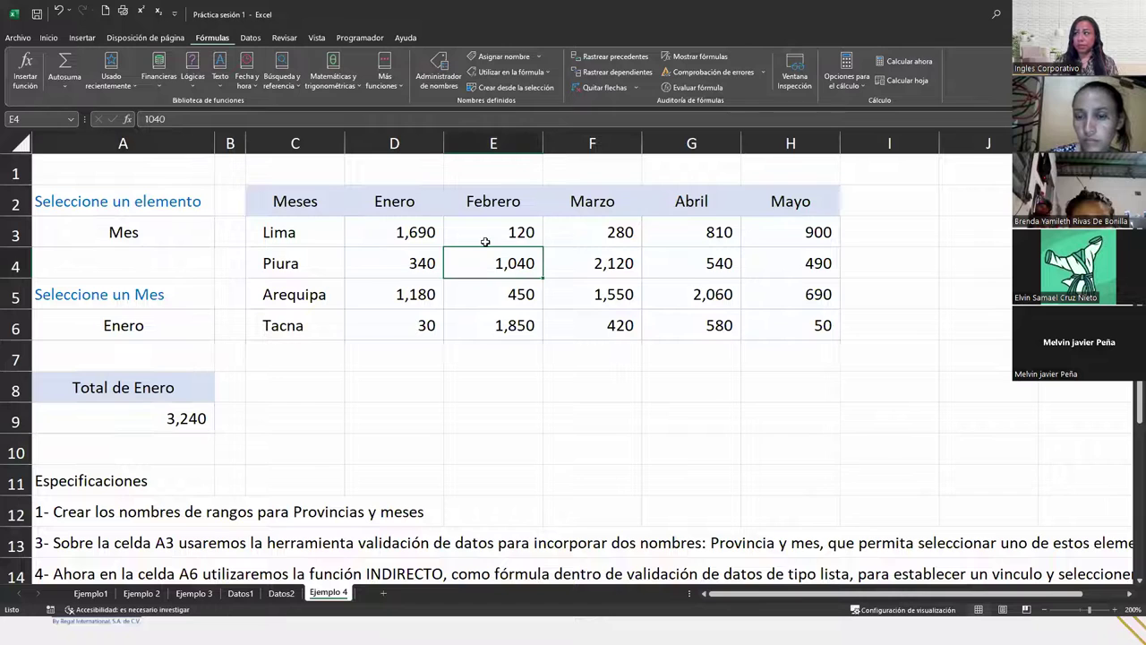
left_click(96, 228)
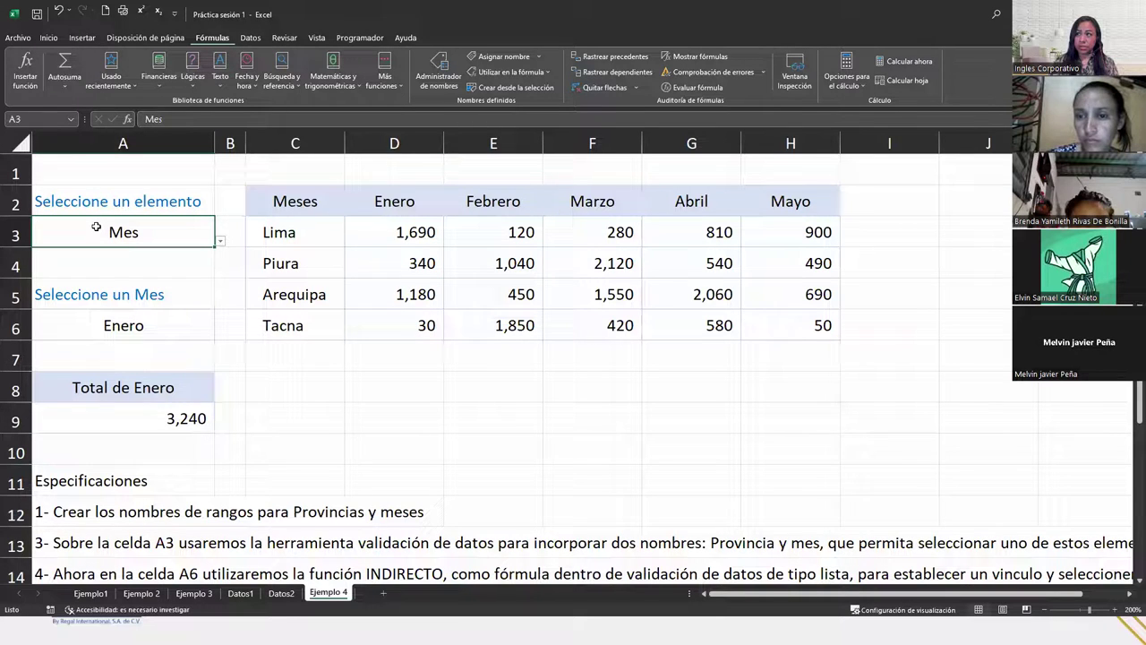
left_click(124, 319)
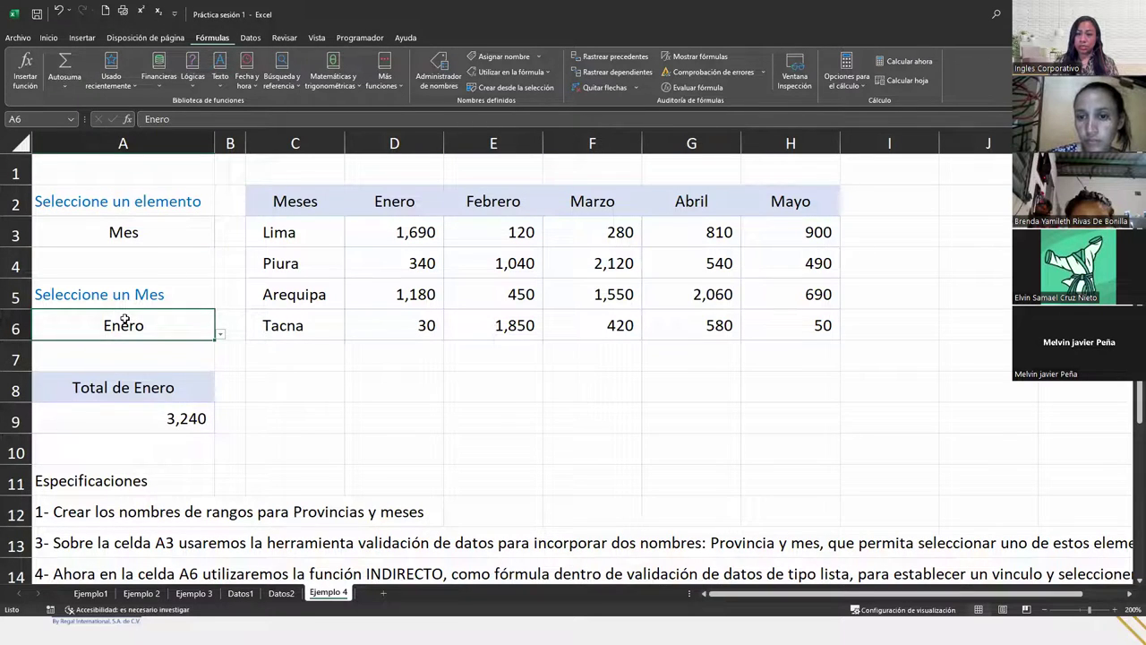
Replace the month header in D2 with Junio
left_click(426, 192)
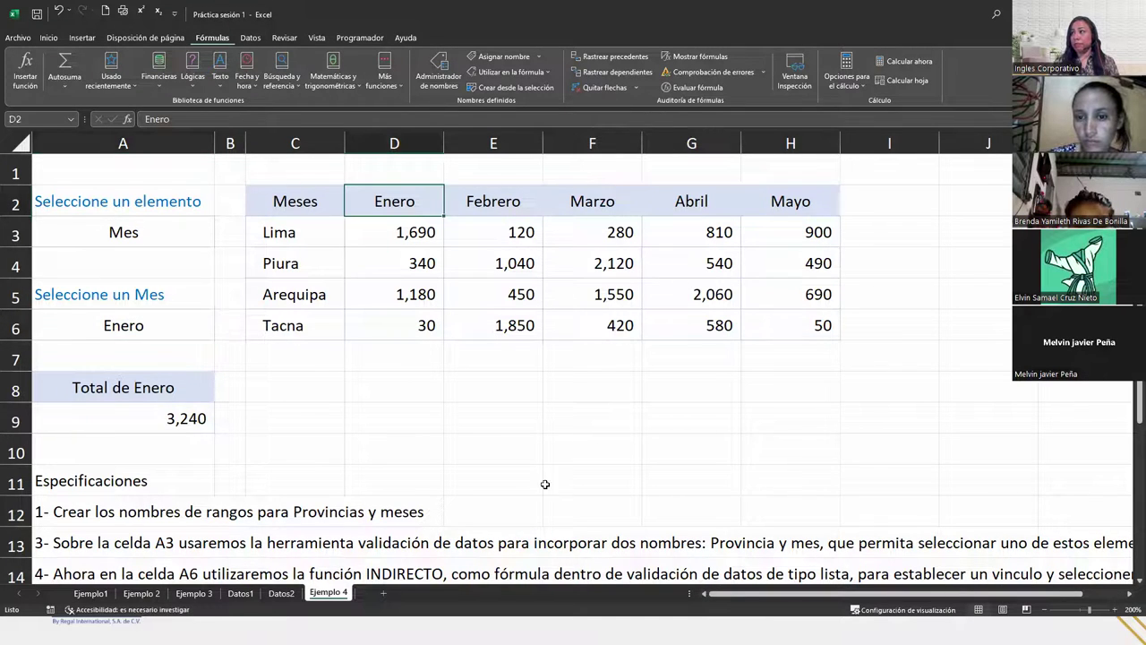
type("juN")
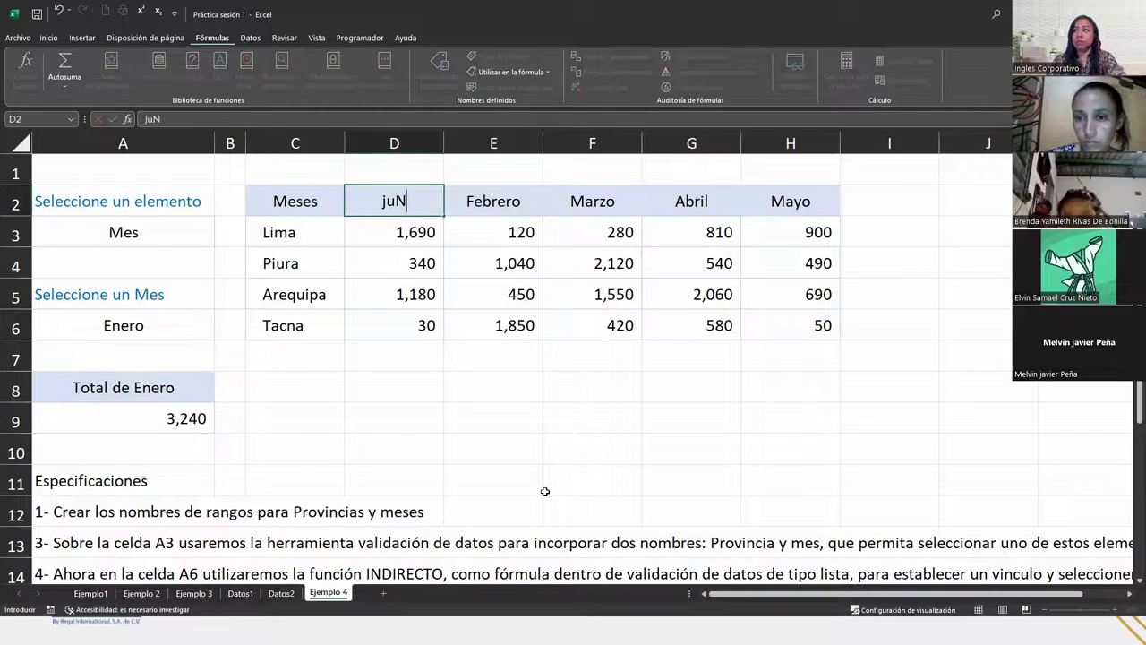
key("BackSpace")
key("BackSpace")
key("BackSpace")
type("Junio")
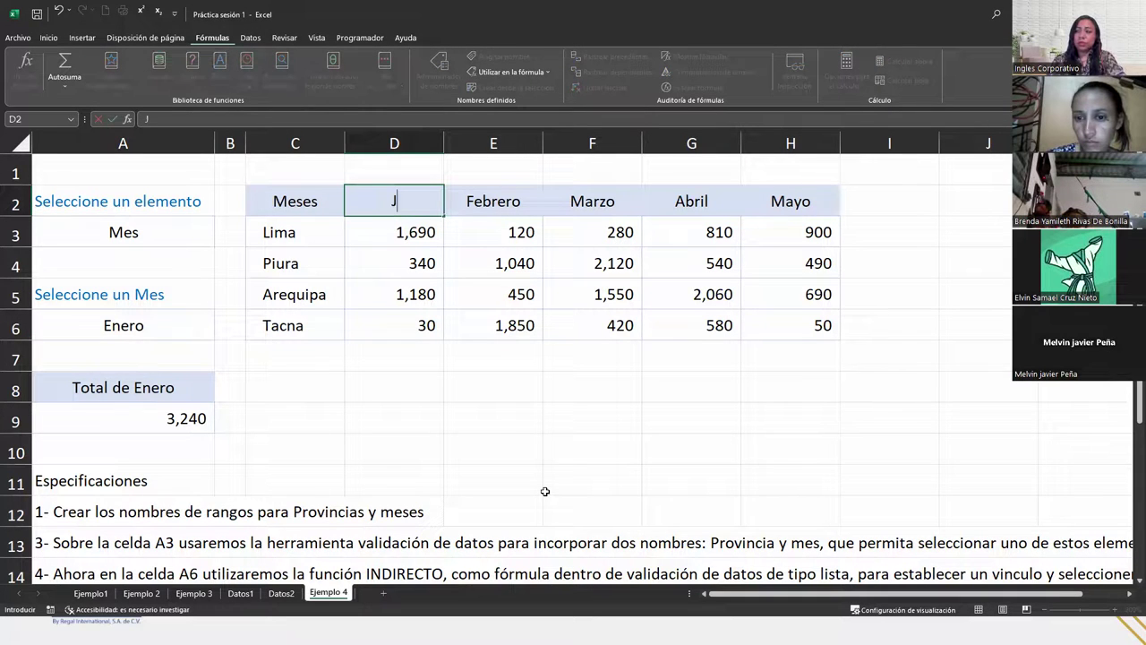
key("Return")
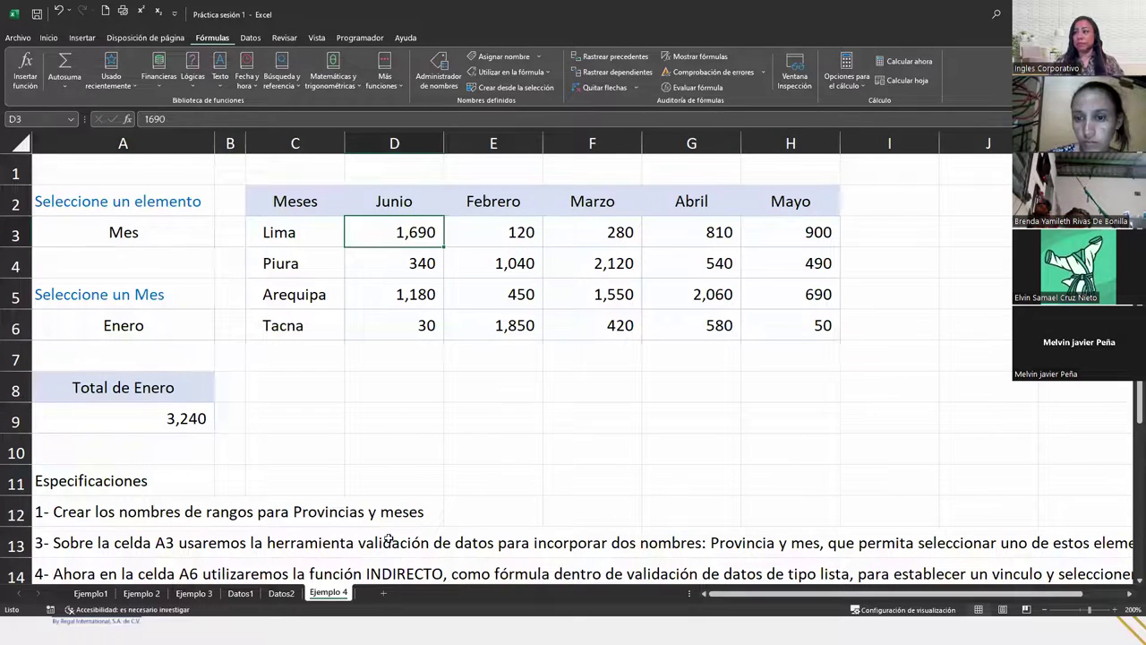
Choose Junio from the A6 list and look for a matching defined name in the name manager
left_click(178, 324)
left_click(221, 333)
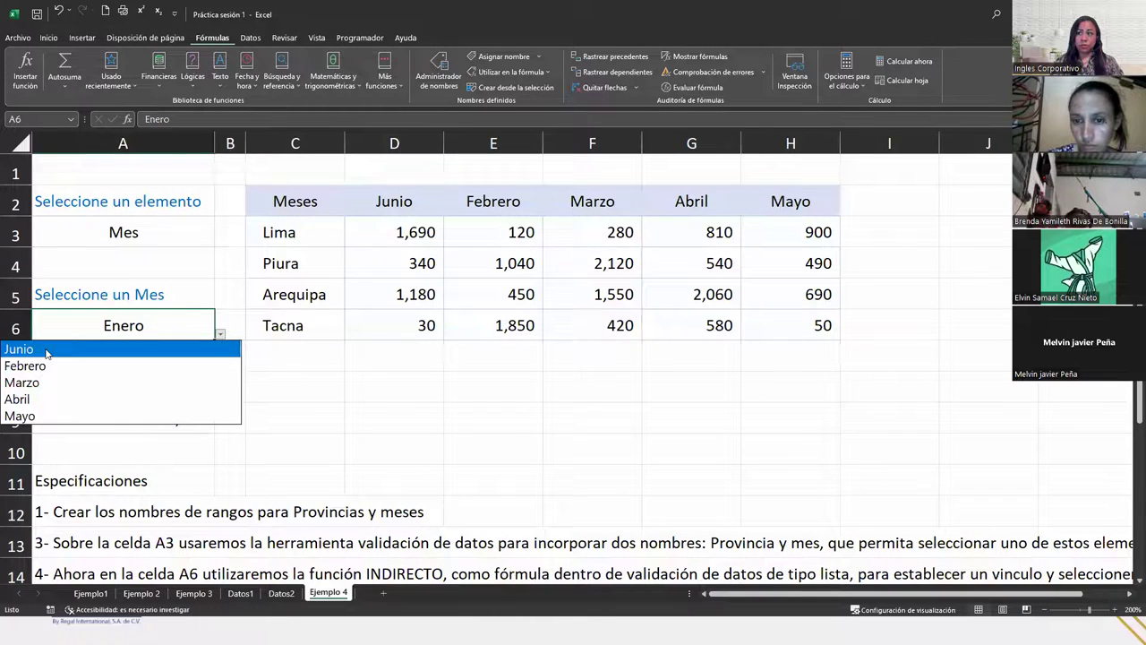
left_click(45, 350)
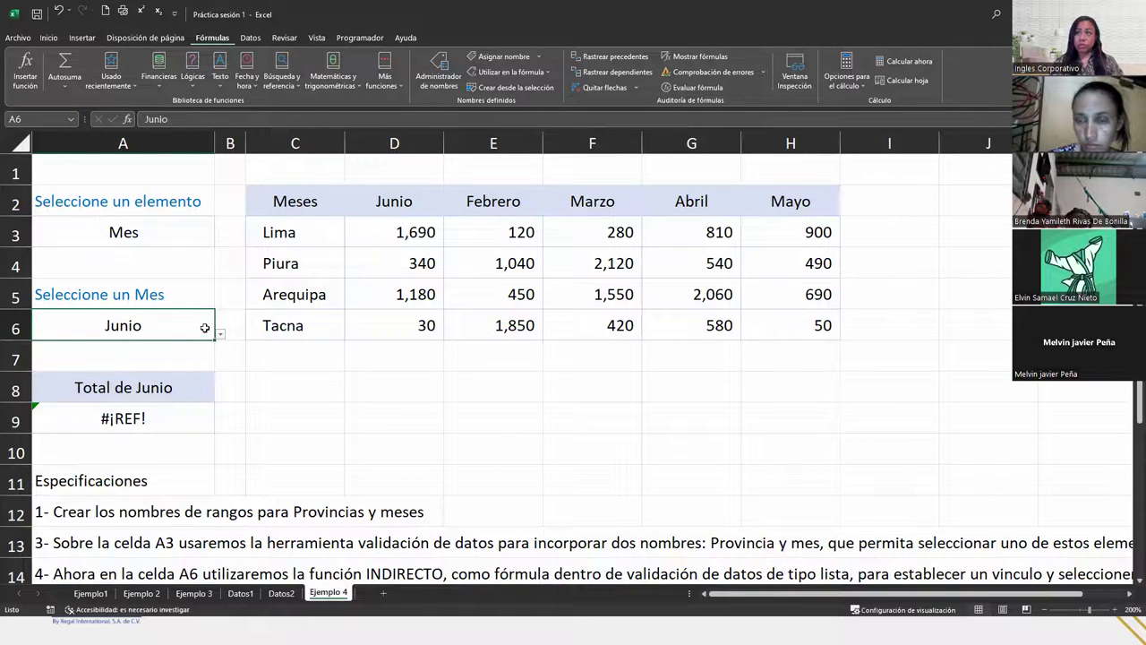
left_click(439, 73)
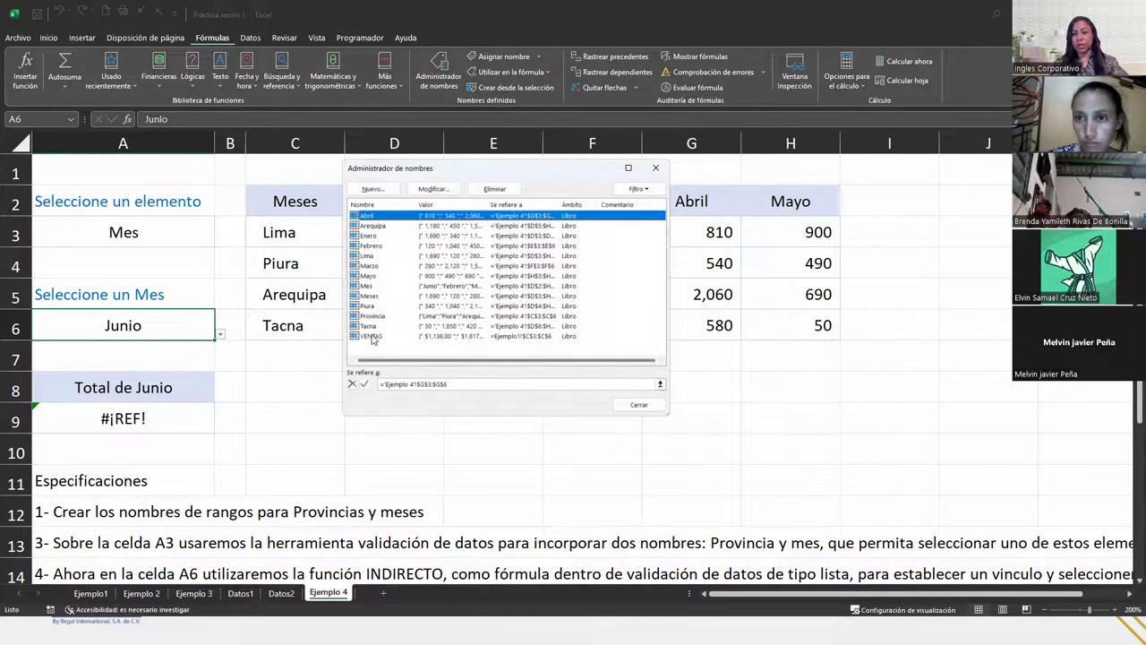
left_click(656, 166)
Undo the Junio choice in A6 and restore the header in D2 to Enero
left_click(393, 214)
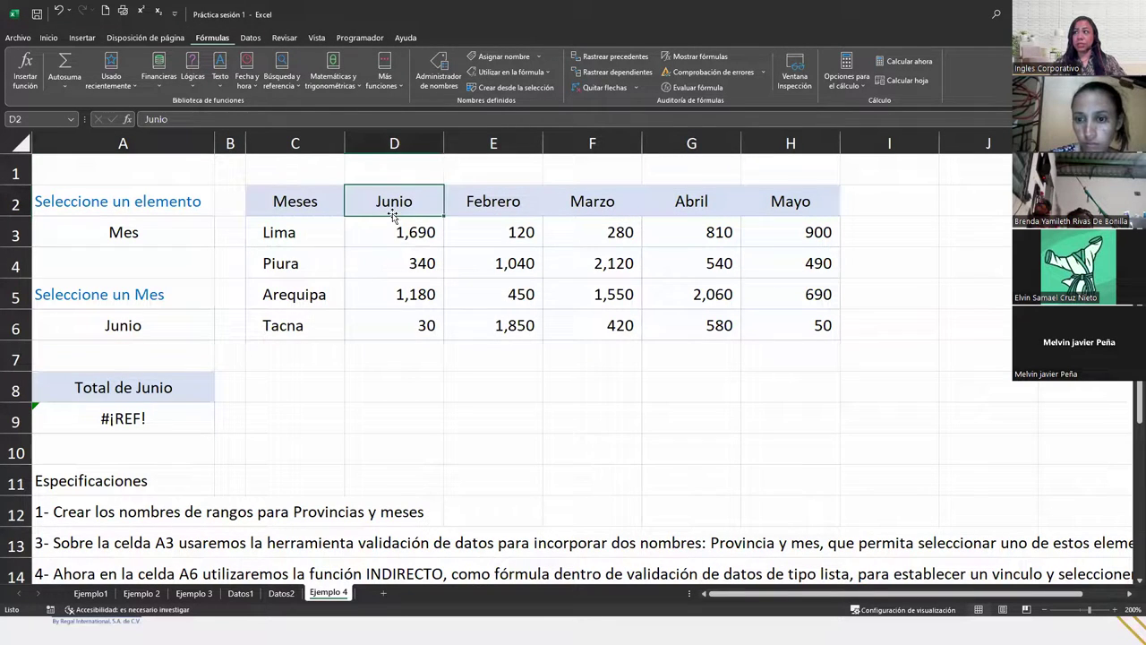
key("ctrl+z")
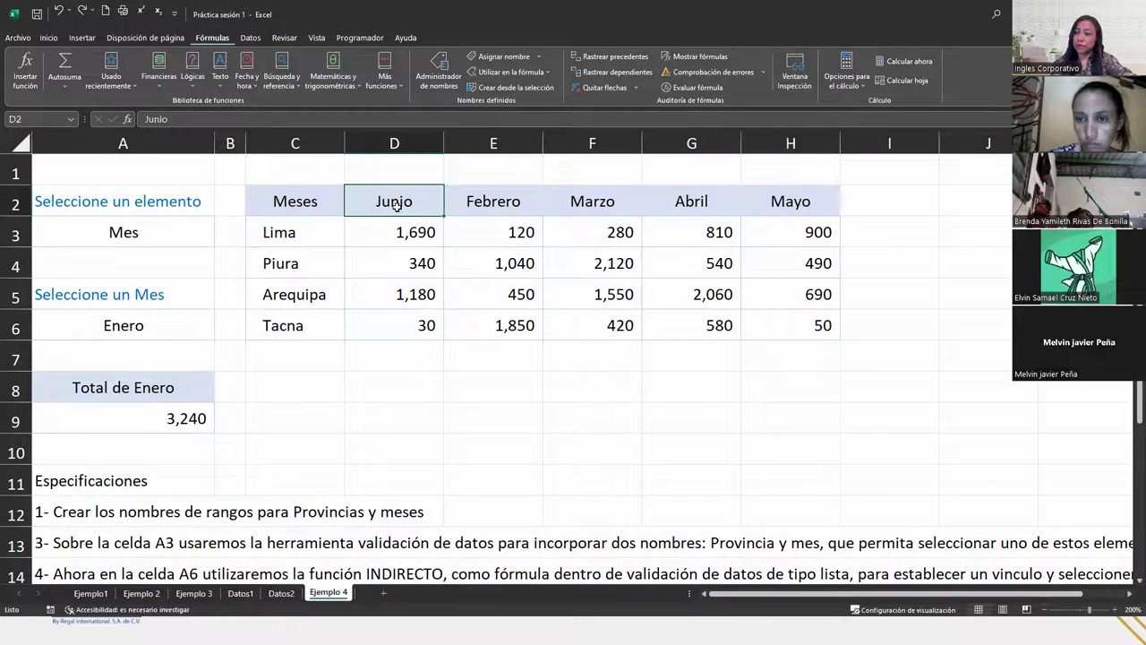
type("Enero")
key("Return")
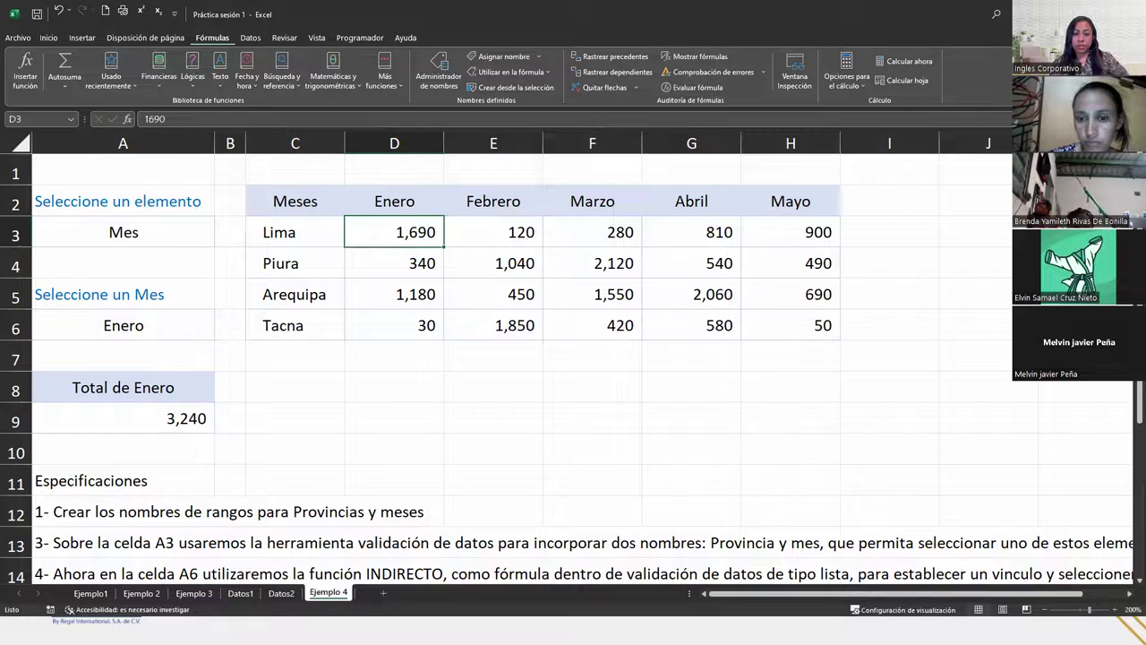
key("alt+Tab")
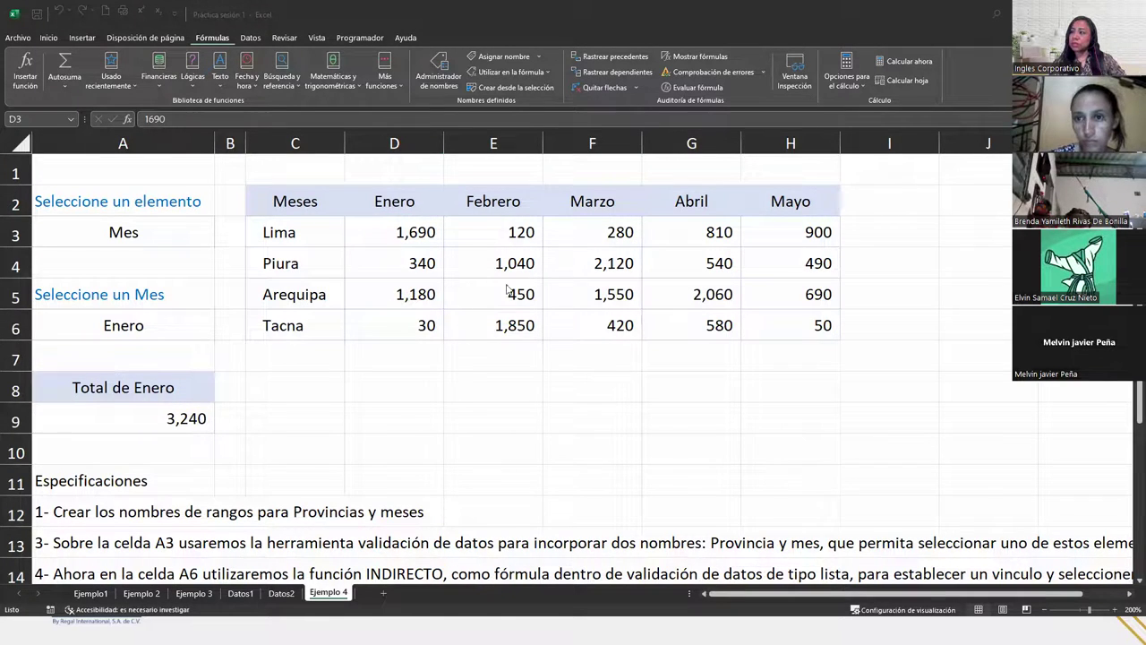
key("alt+Tab")
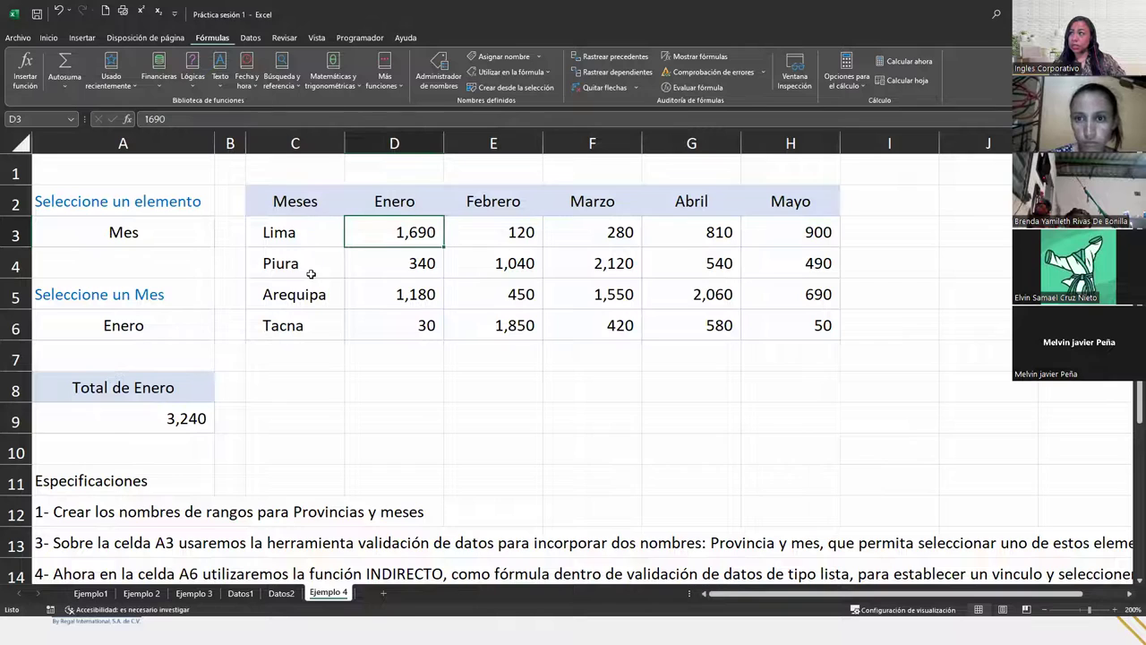
Change the Enero header in D2 to Junio and choose Junio from the dependent list in A6
left_click(386, 206)
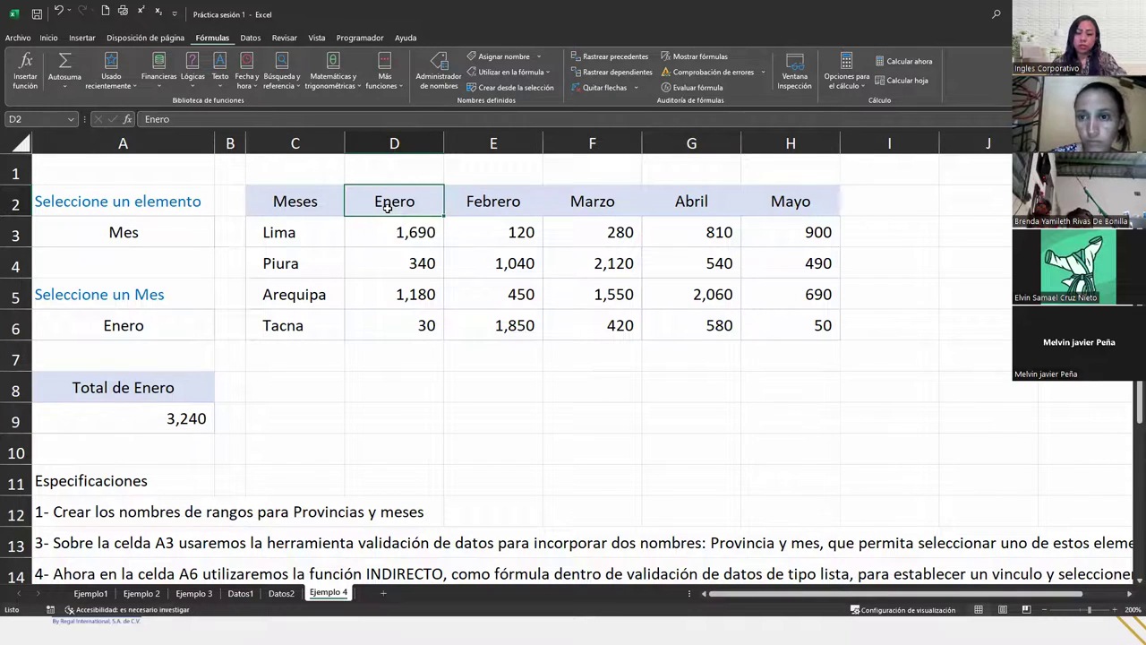
type("JUnio")
key("Return")
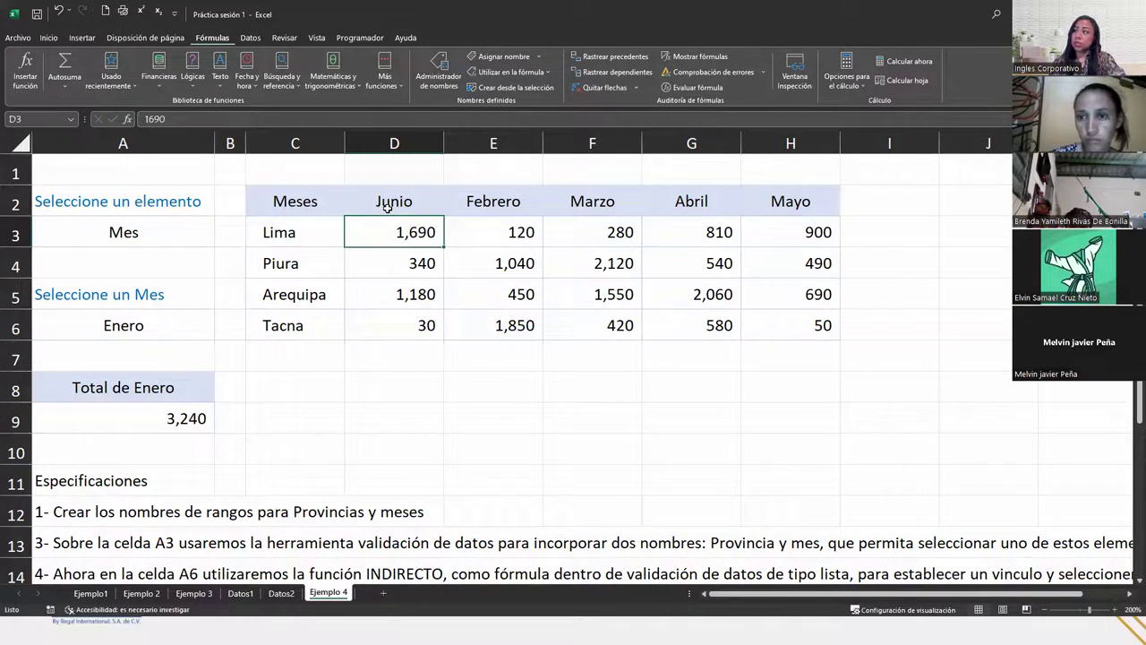
left_click(139, 327)
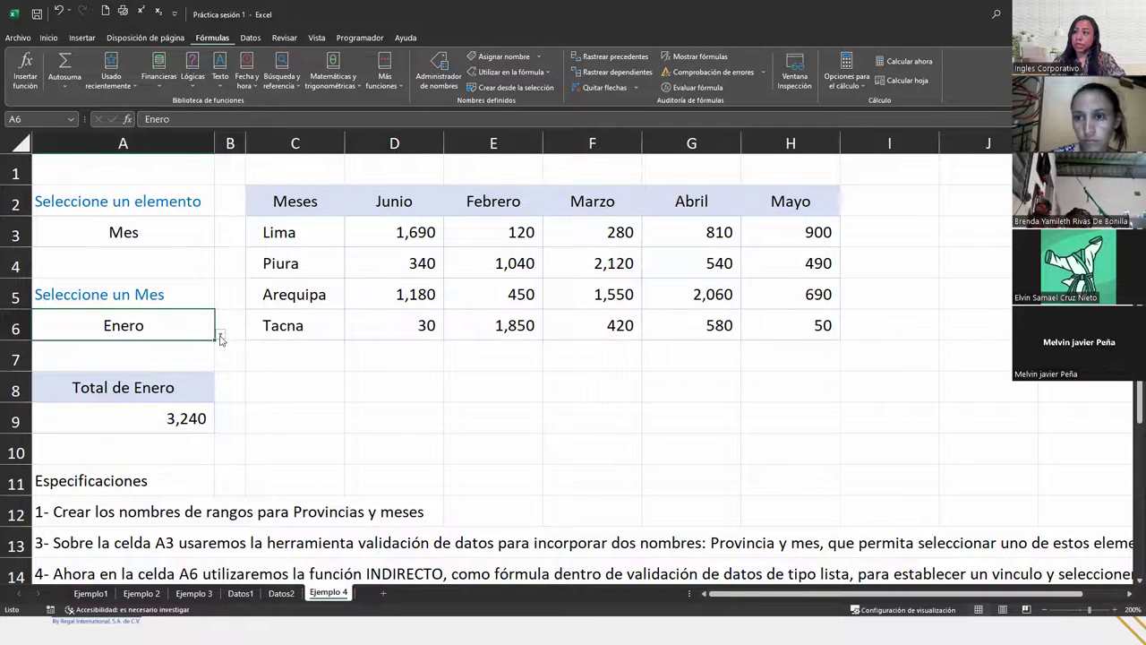
left_click(221, 336)
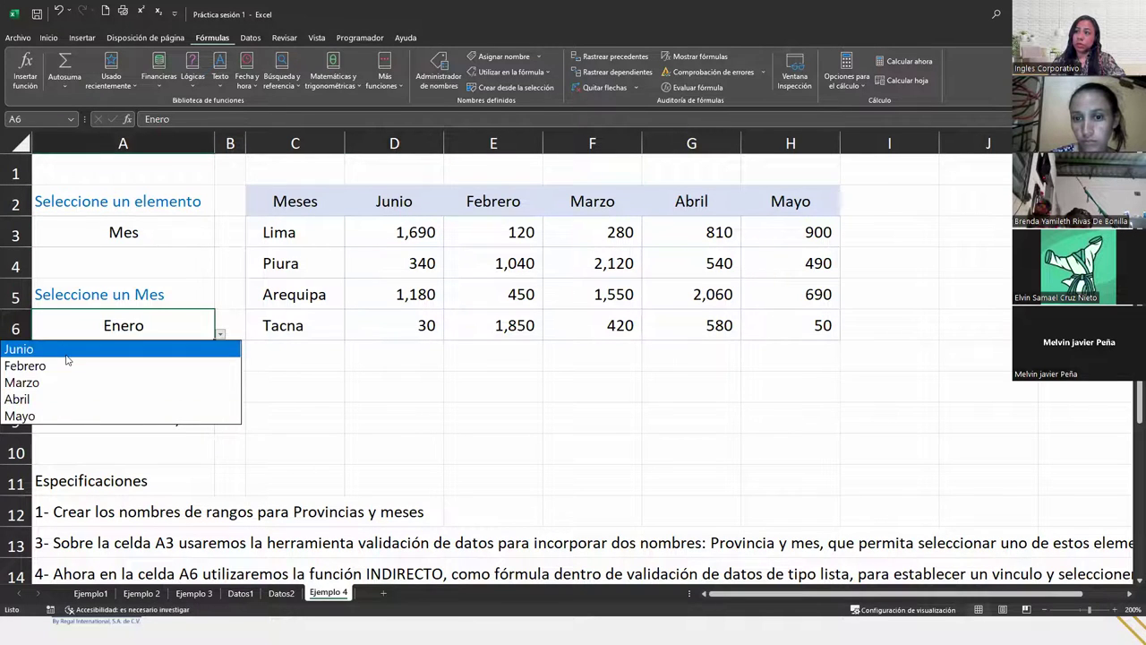
left_click(67, 349)
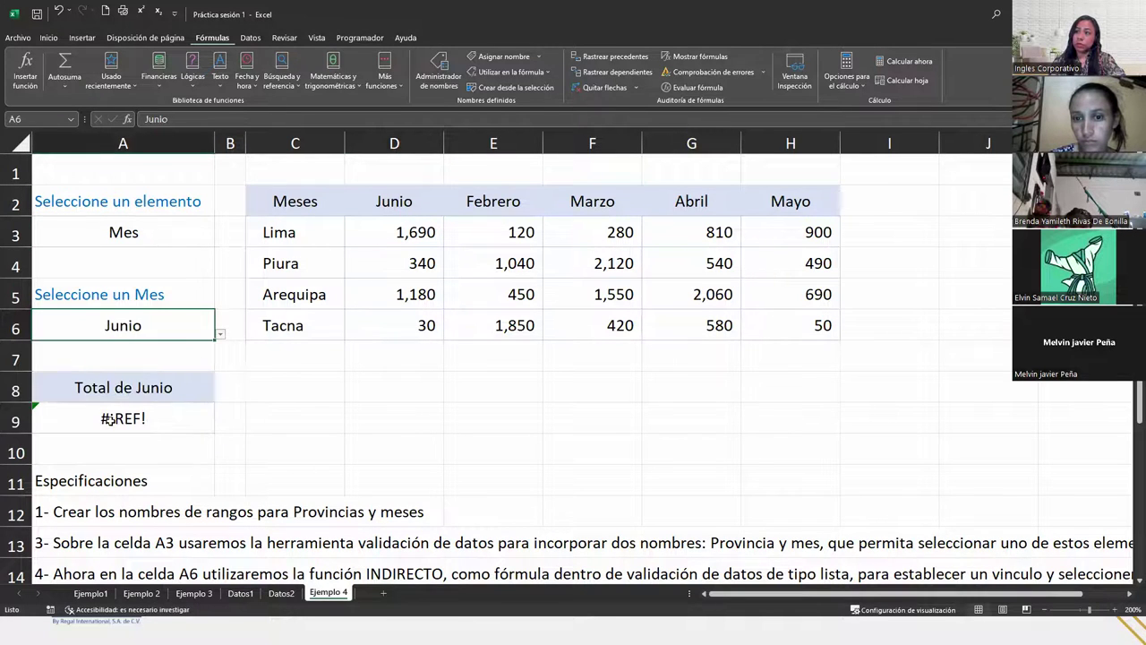
Rename the defined name Enero, which refers to D3:D6 on Ejemplo 4, as Junio in the name manager
left_click(428, 71)
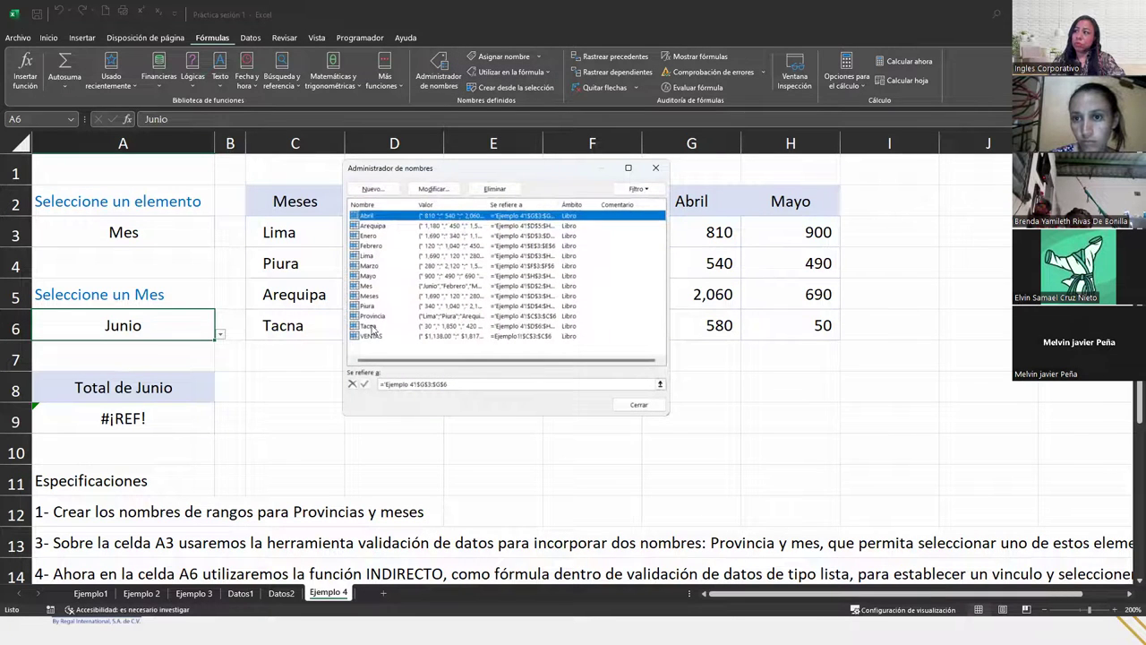
left_click(375, 238)
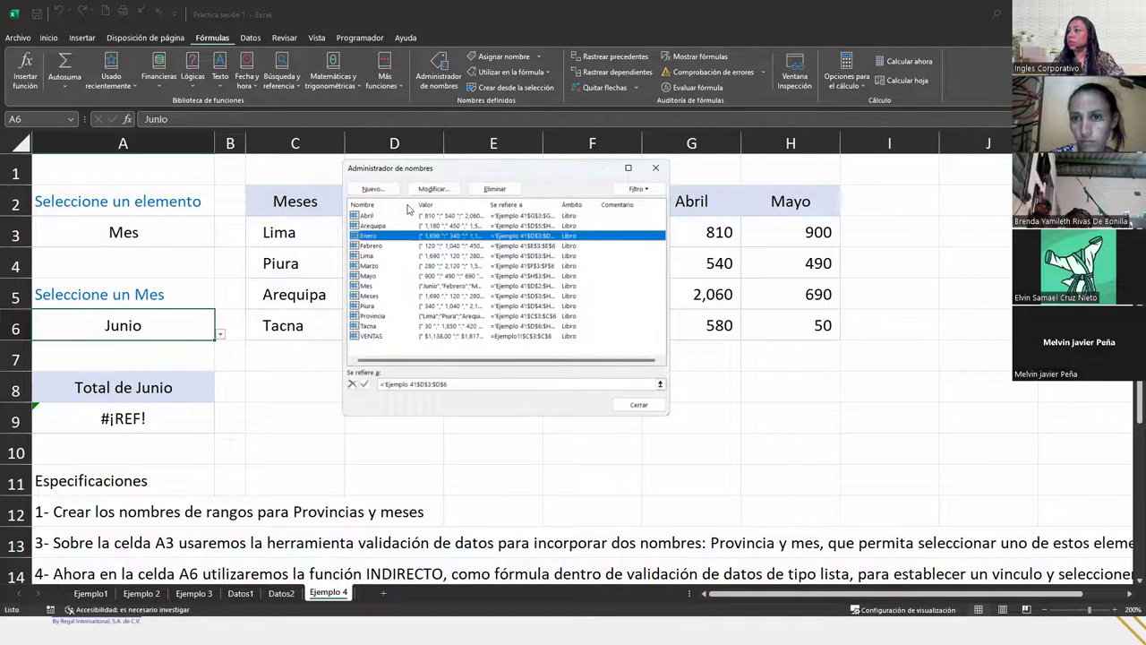
left_click(435, 189)
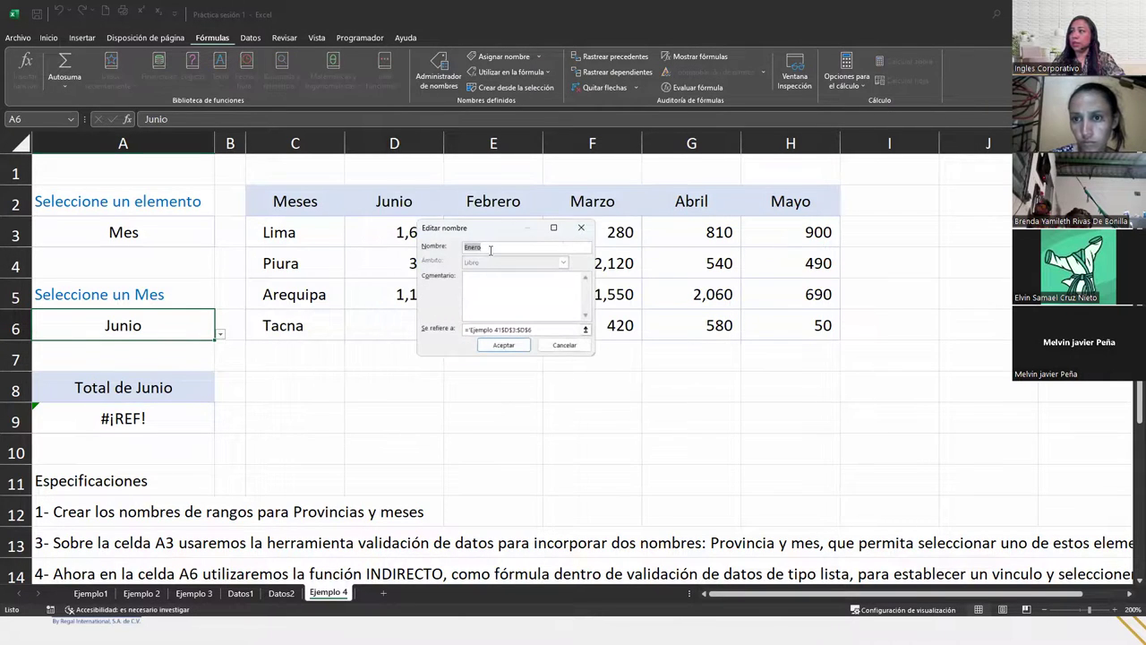
type("Junio")
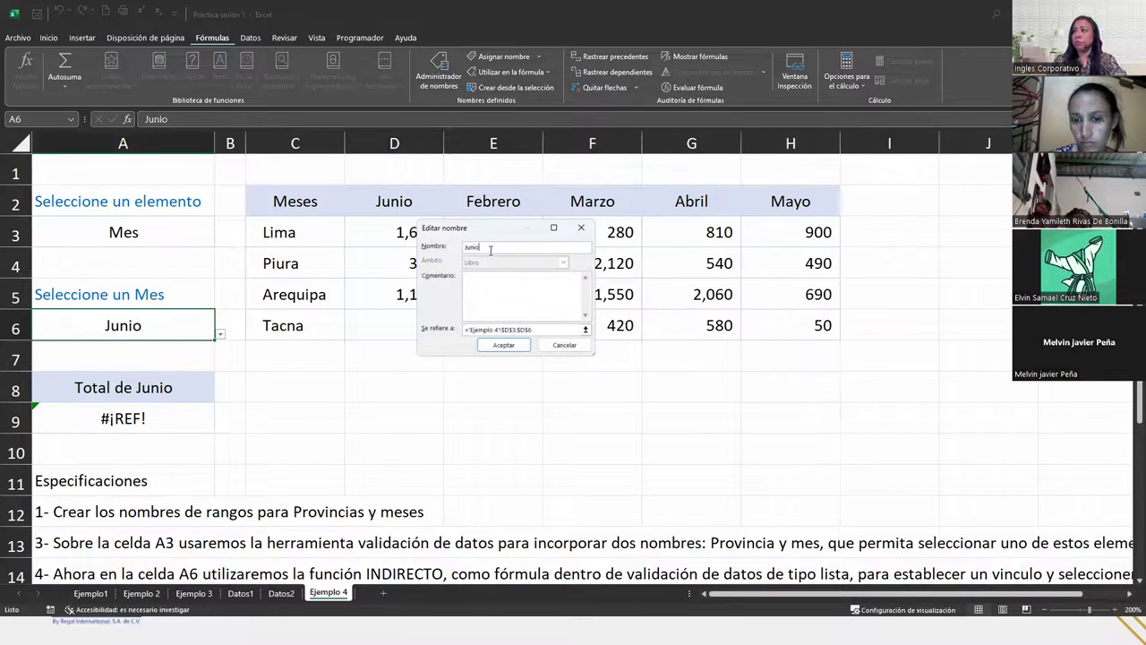
key("Return")
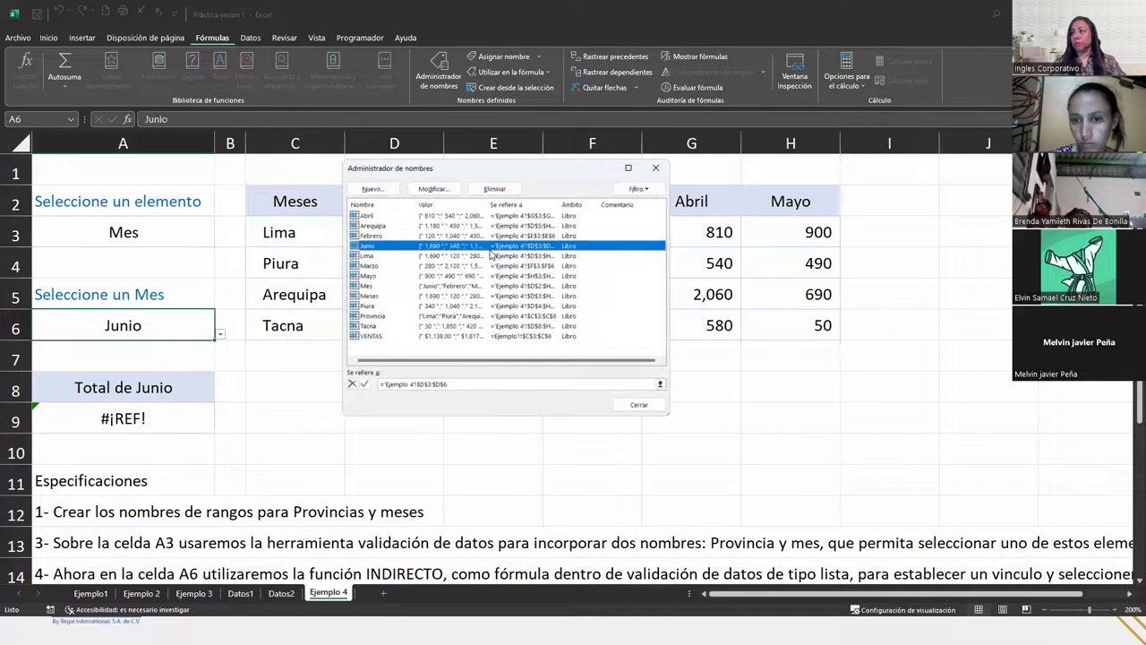
left_click(637, 405)
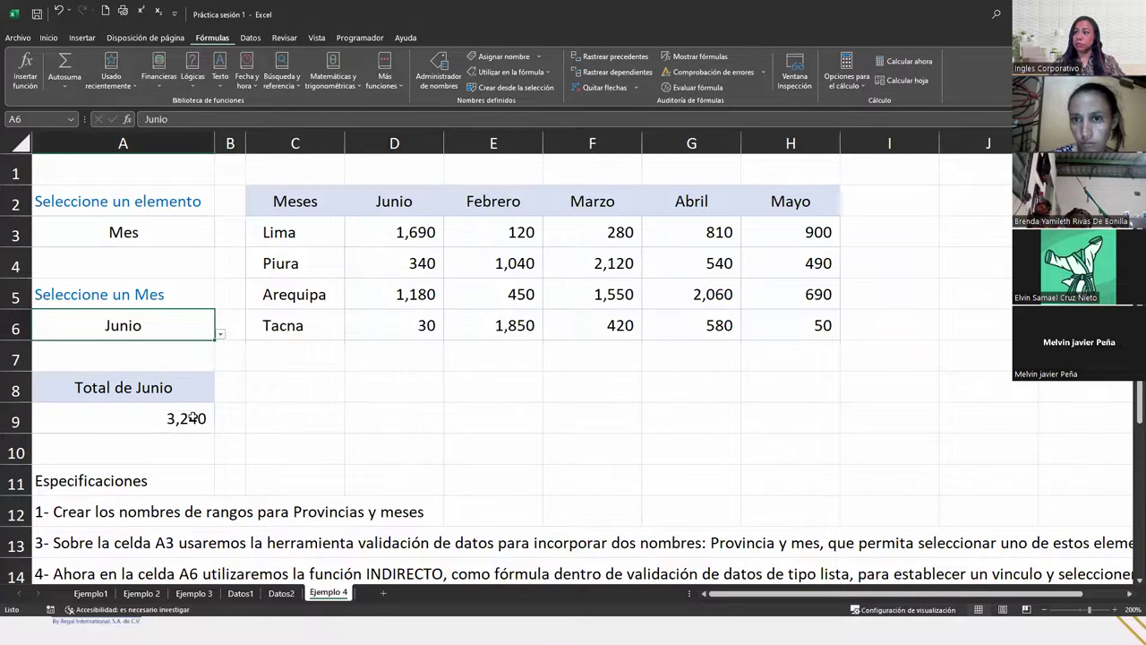
Check the Junio total in A9 against the sum of the values in D3:D6
left_click(146, 420)
left_click_drag(402, 231, 401, 325)
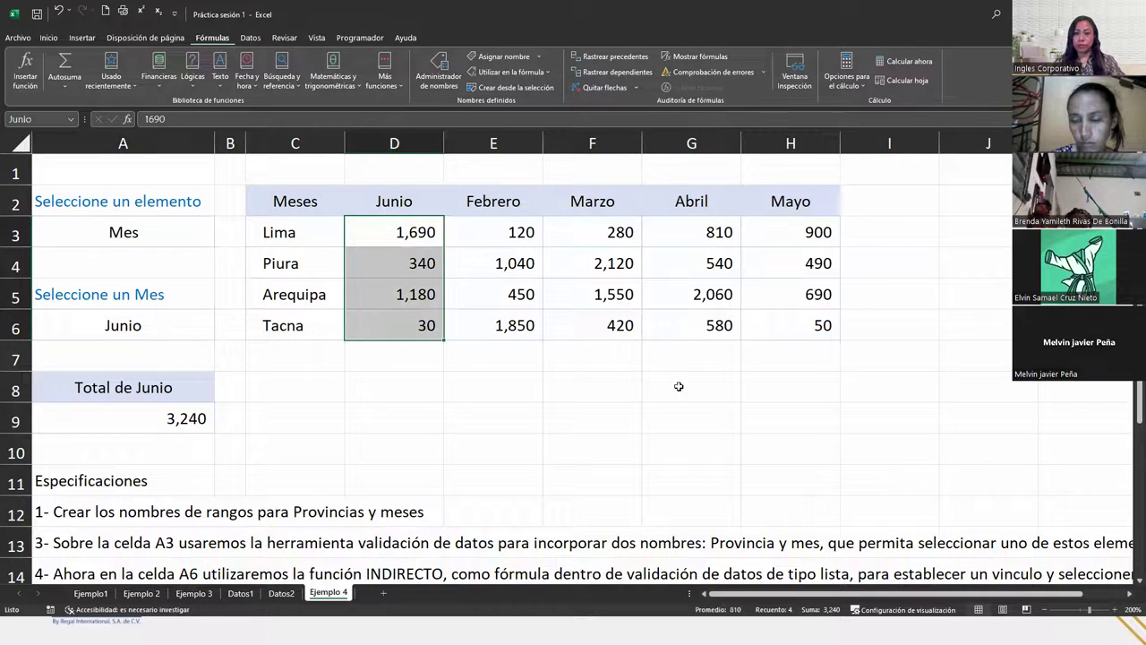
left_click(302, 253)
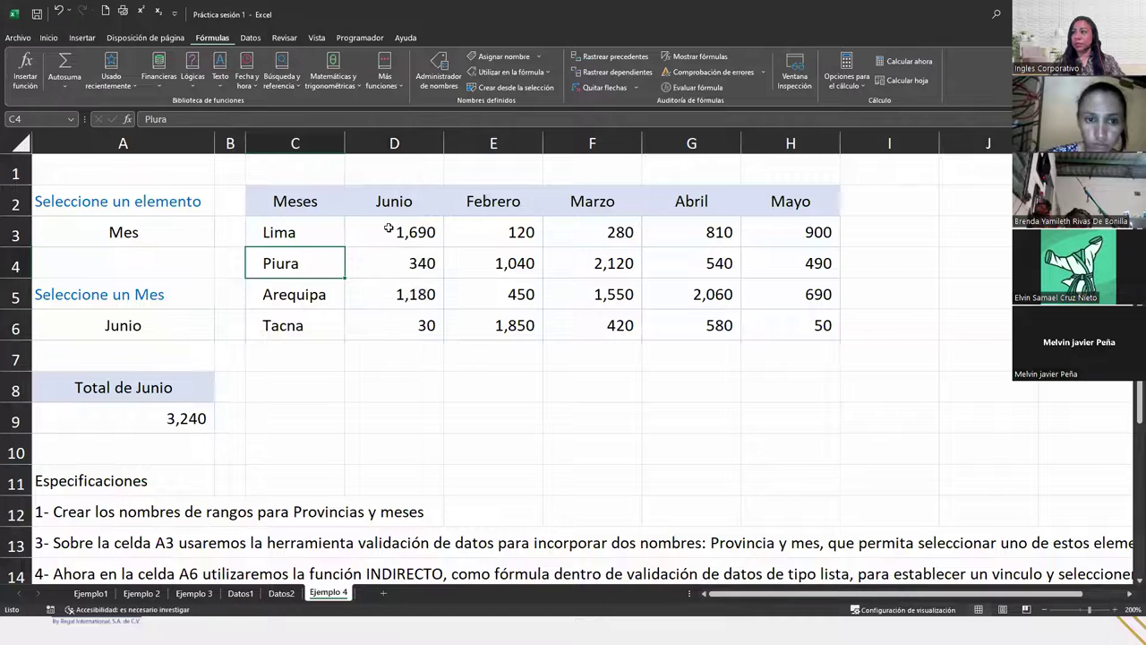
Switch to the slide presentation and advance to the Cierre y conclusiones slide
key("alt+Tab")
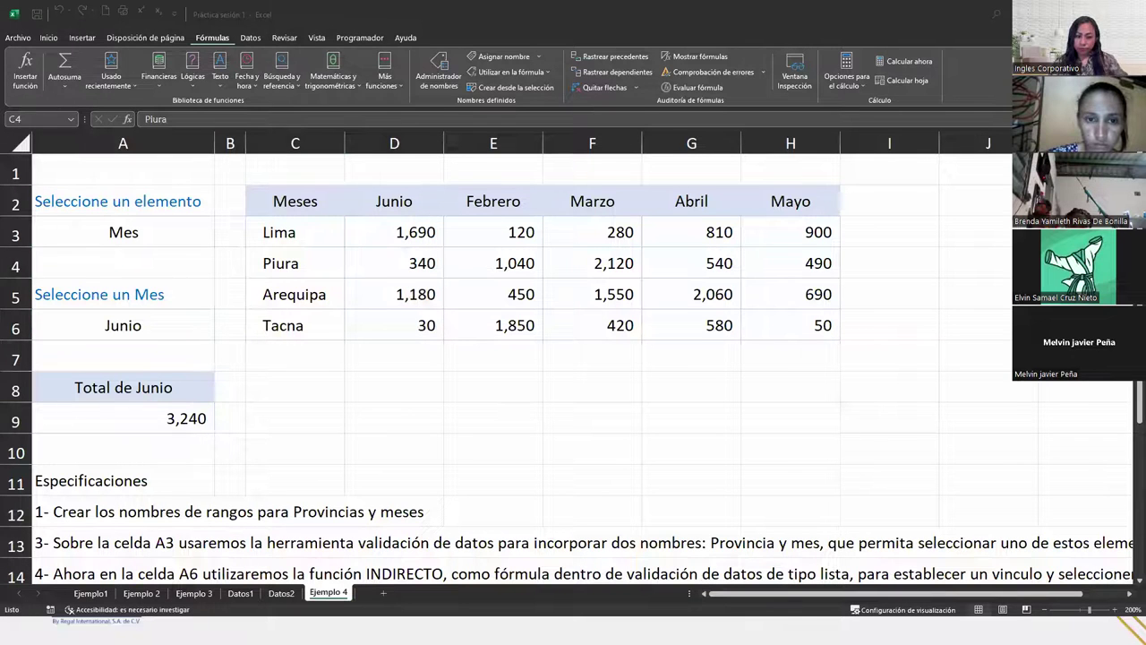
key("Right")
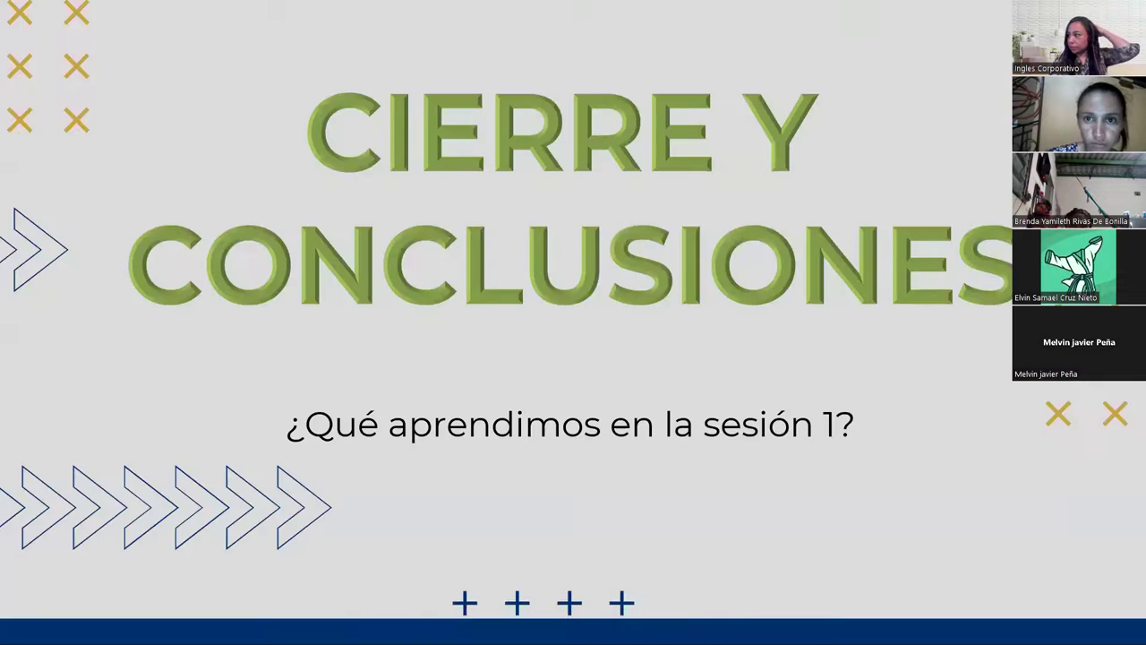